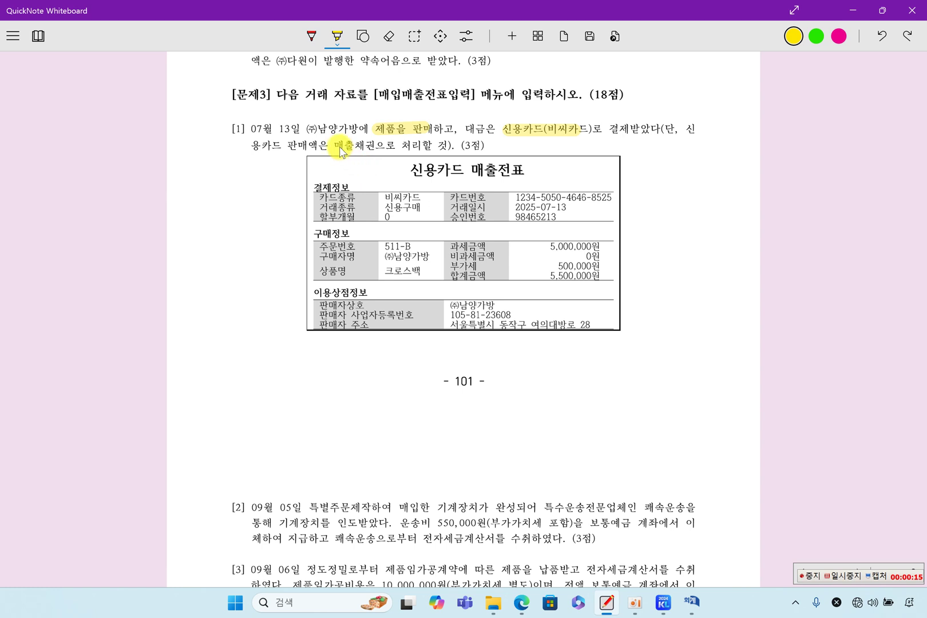
Step: Highlight the words 매출채권으로 in question [1] in yellow
mouse_move(335, 146)
mouse_down()
mouse_move(412, 146)
mouse_move(432, 130)
mouse_up()
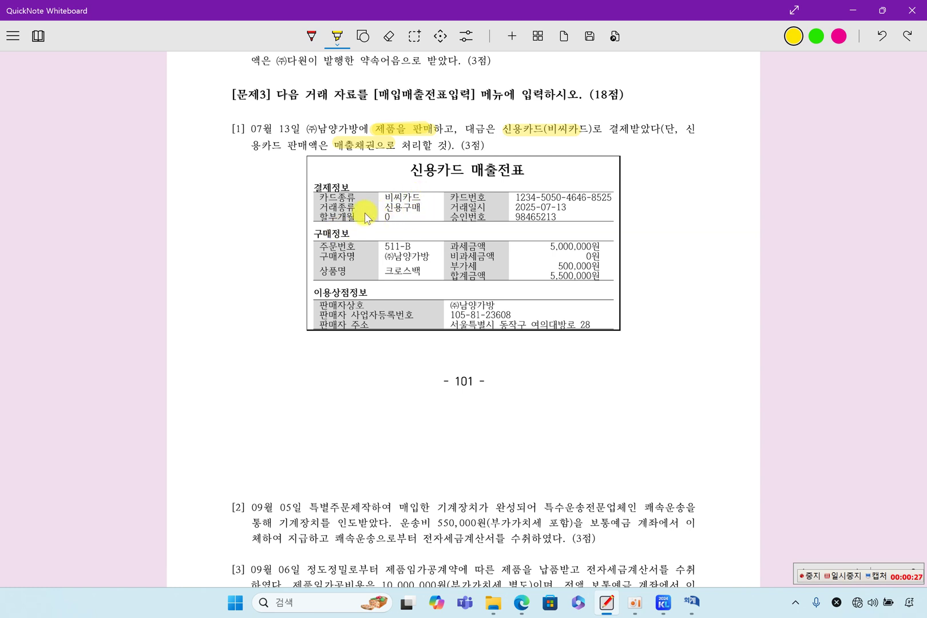
Step: Switch to KcLep, open 매입매출전표입력 and set the voucher date to July 13
click(849, 578)
click(664, 602)
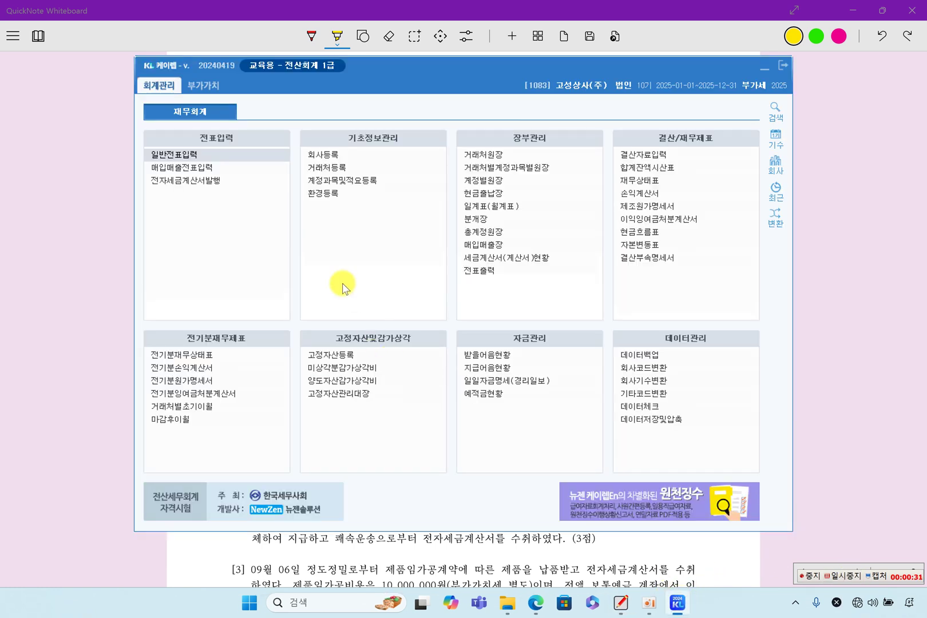
click(211, 168)
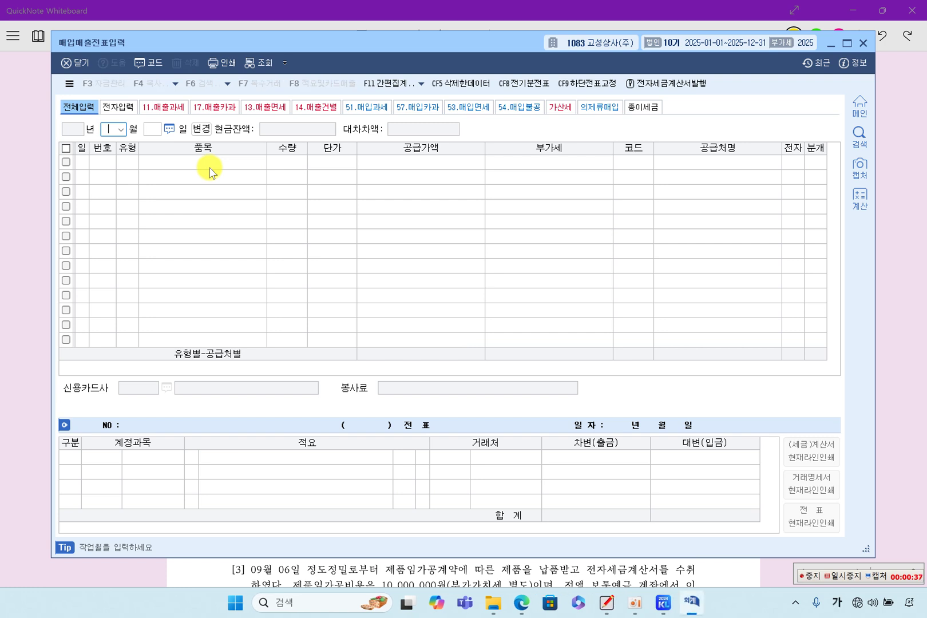
text(07)
text(13)
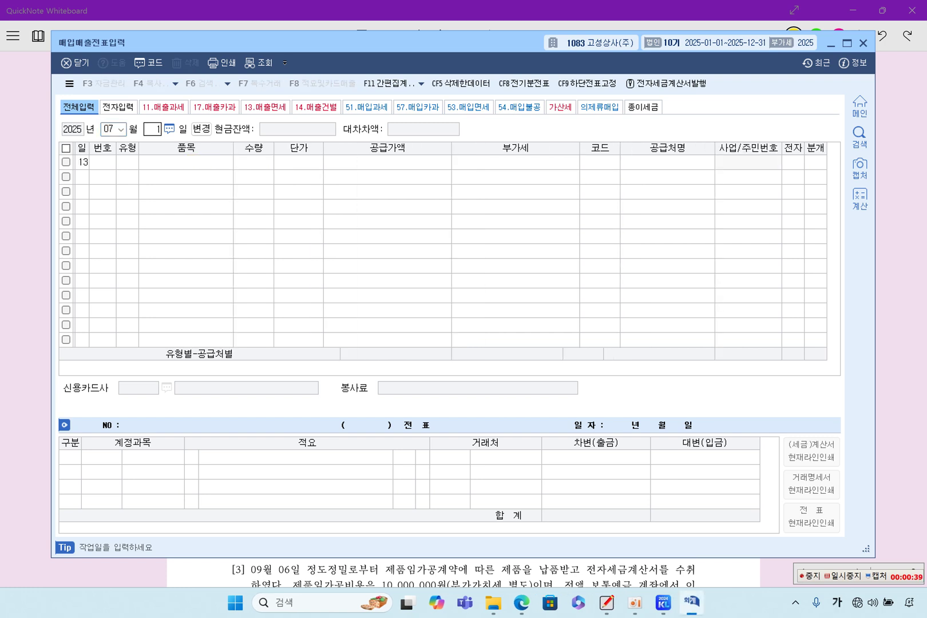
key(Return)
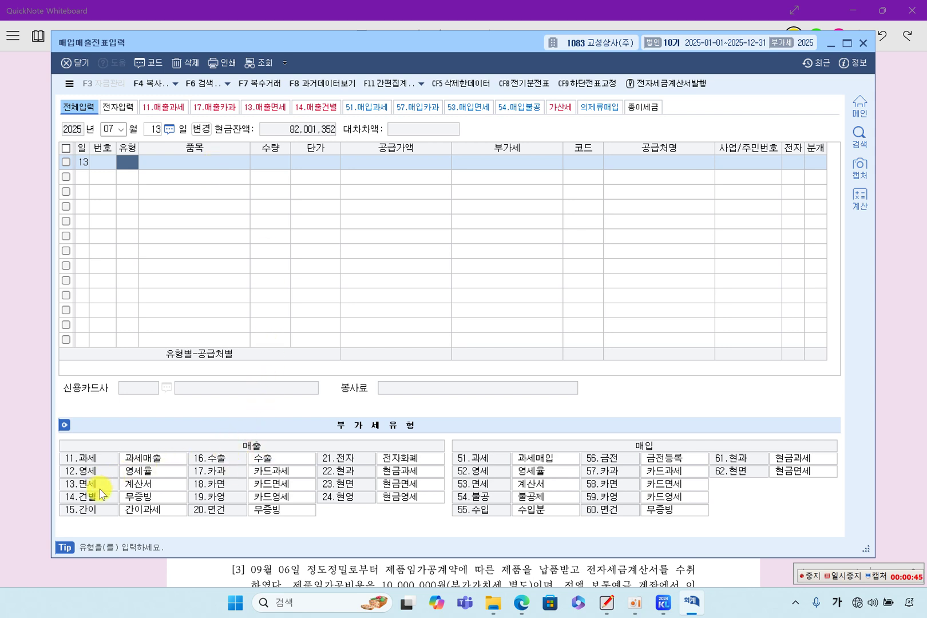
Step: Set the line's type to 17 카과, the item to 제품 and enter the VAT-inclusive amount 5,500,000
click(211, 477)
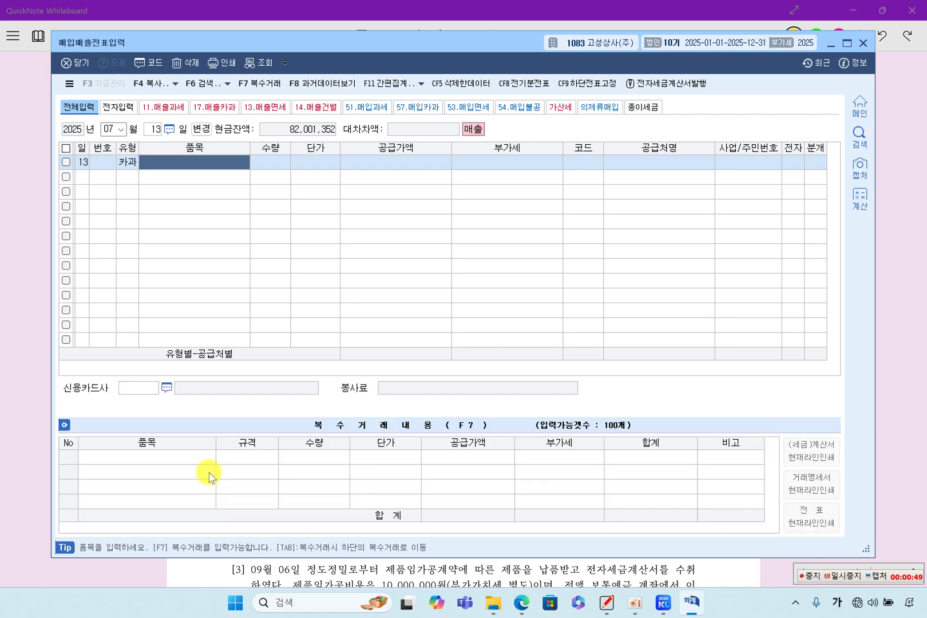
text(제품)
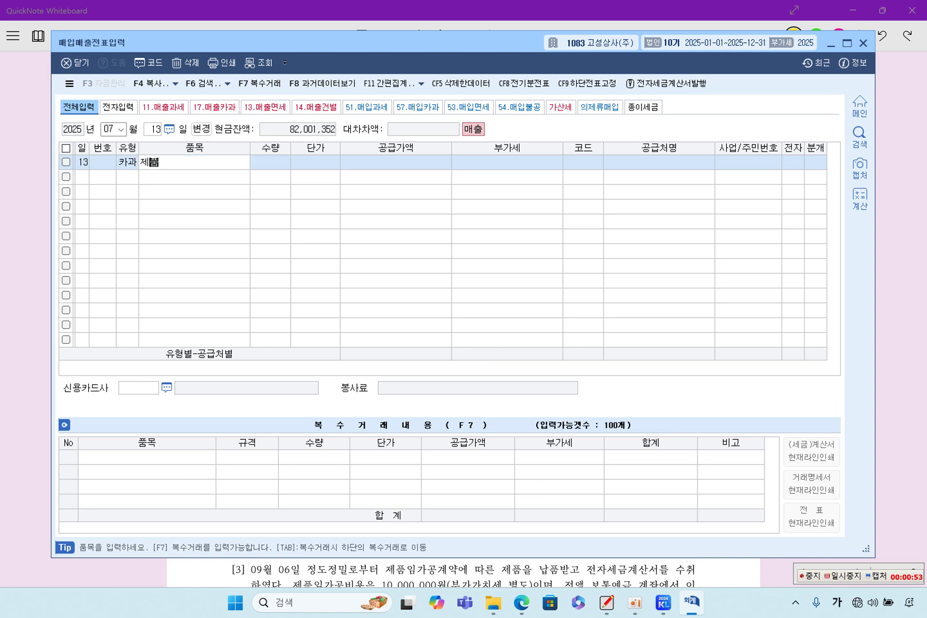
key(Return)
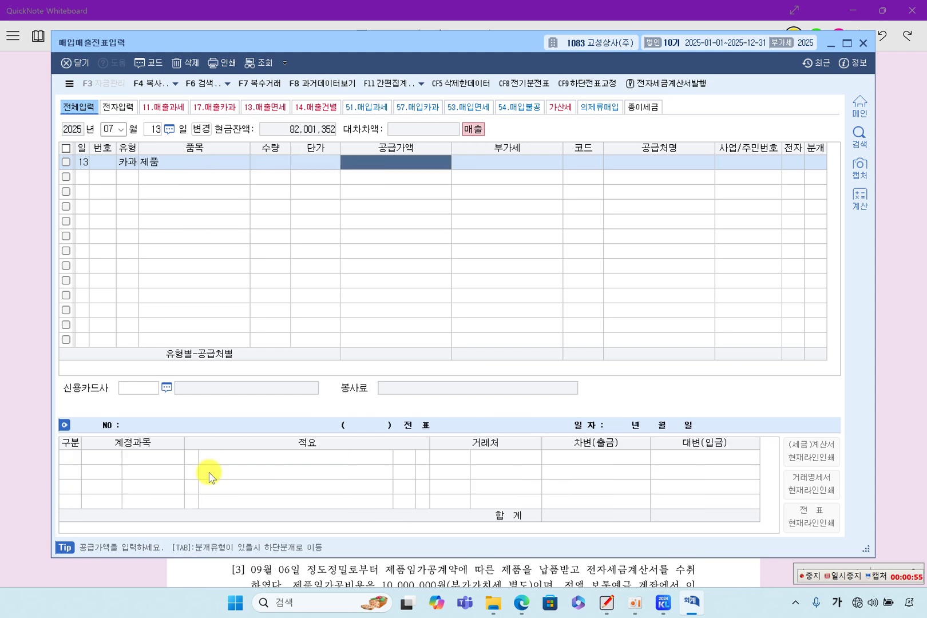
text(5500000)
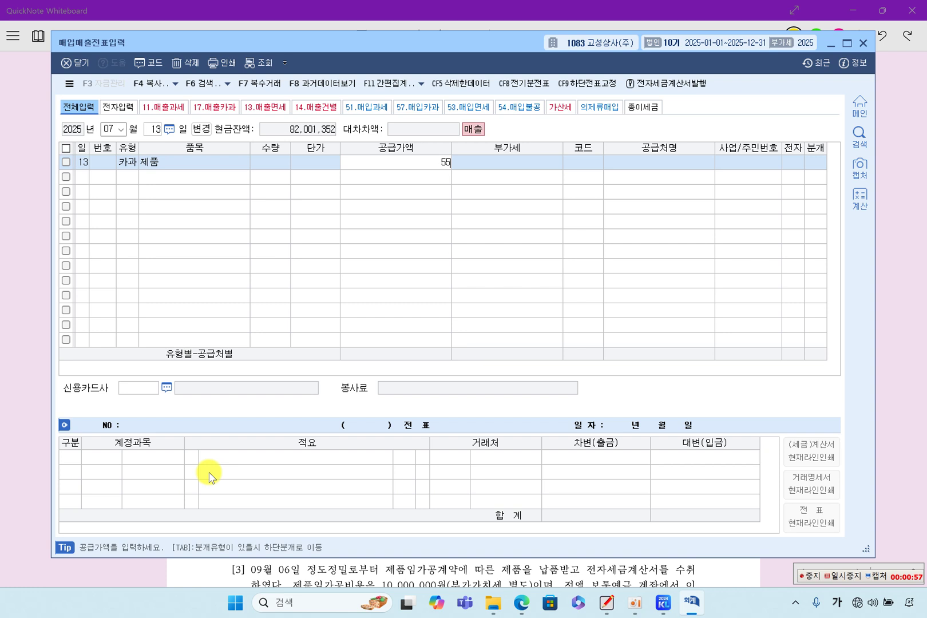
key(Return)
key(Return)
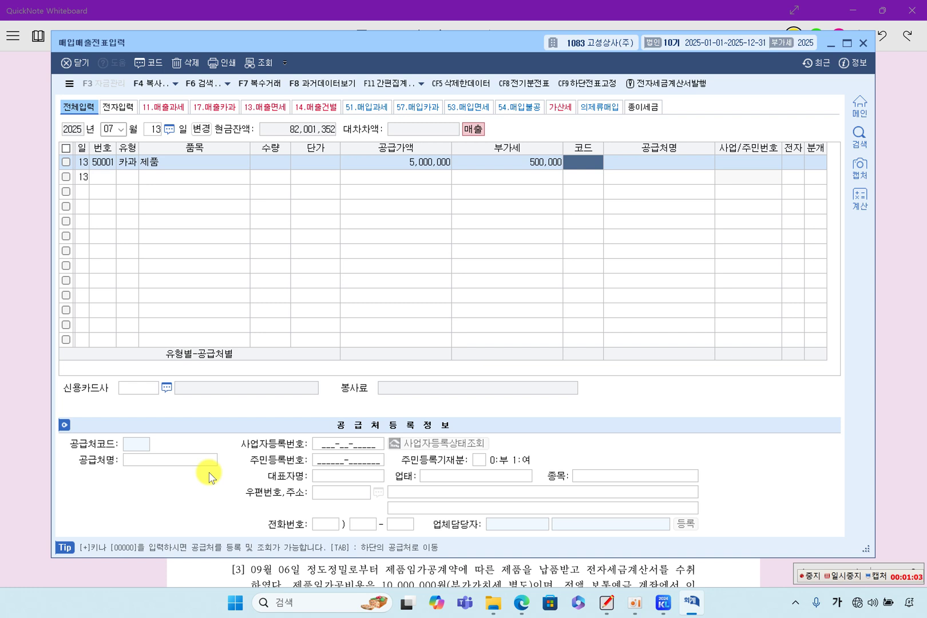
Step: Assign (주)남양가방 as the line's trading partner and 비씨카드 as its credit card company
key(F2)
text(남야)
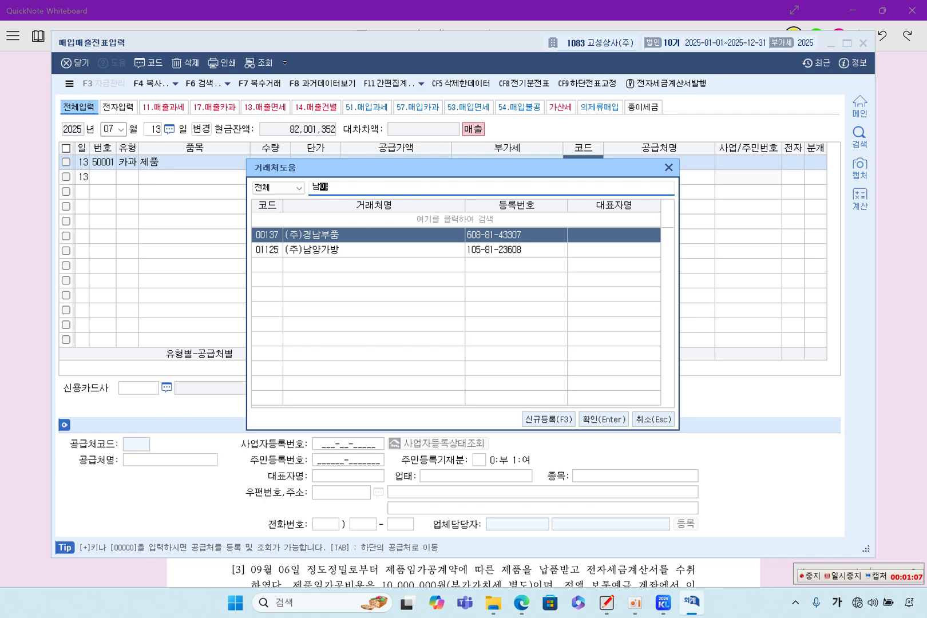
key(Down)
key(Return)
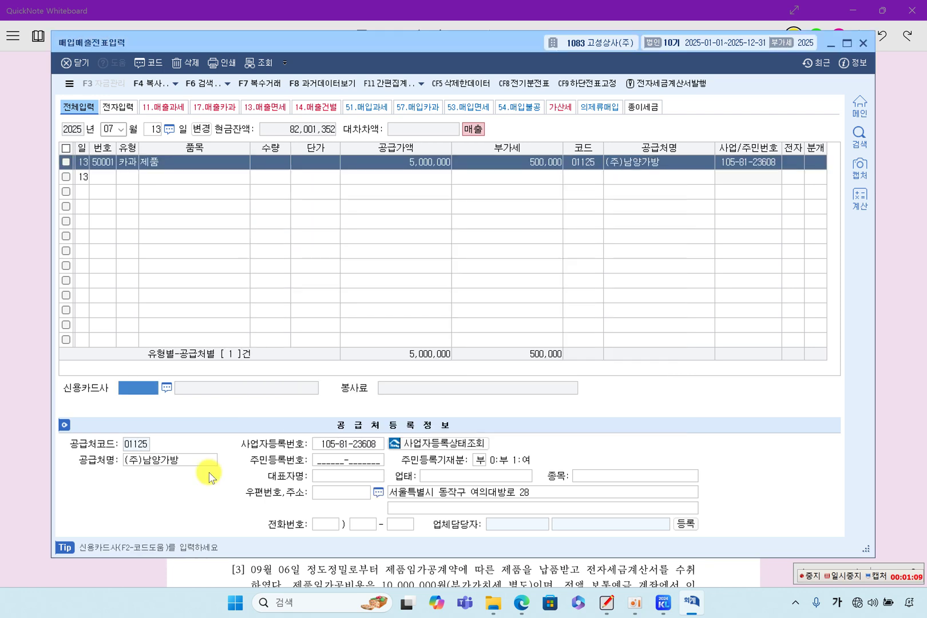
key(F2)
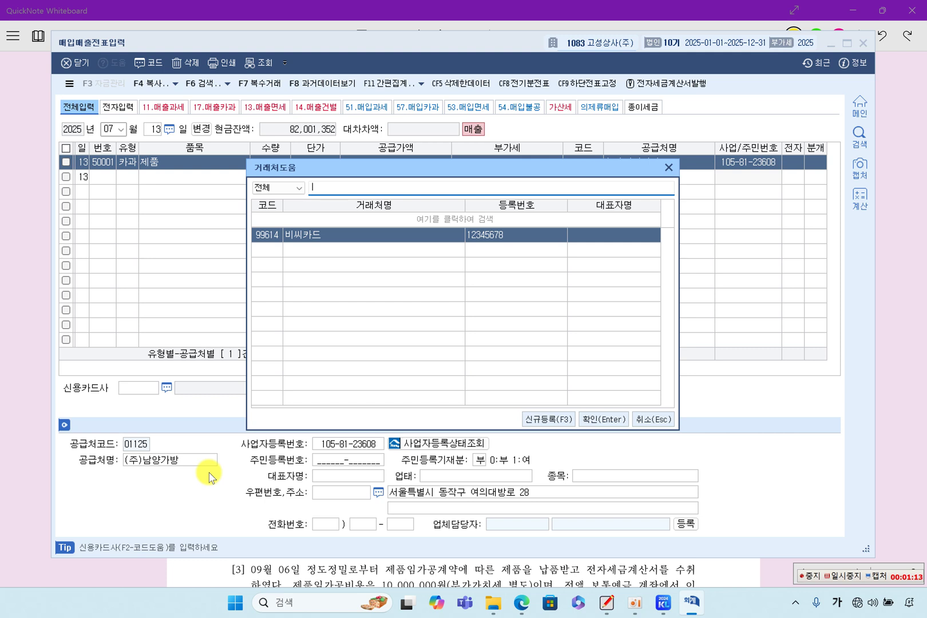
key(Return)
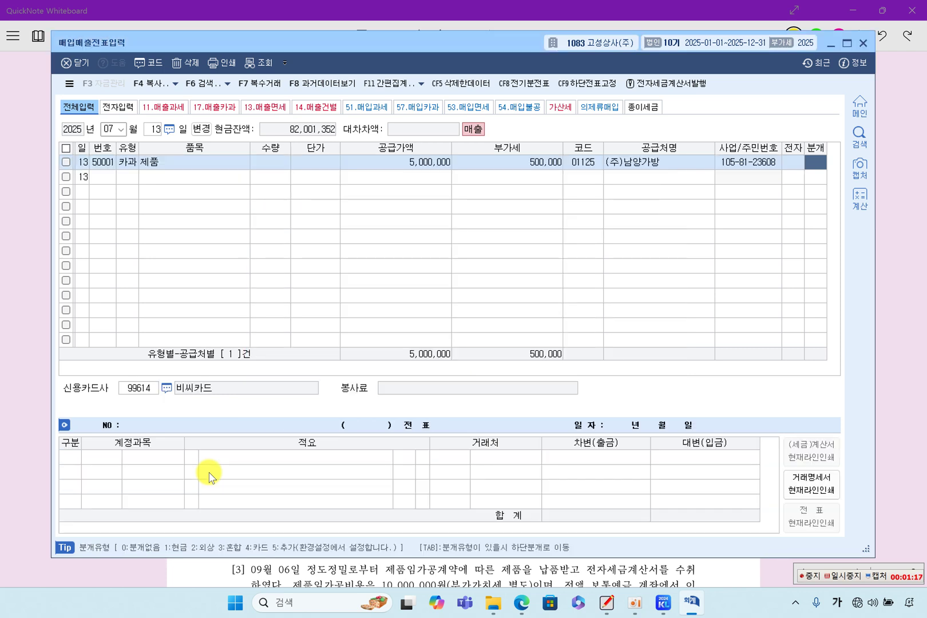
Step: Journalize the July 13 sale with the 카드 type and check the debit line's trading partner
text(4)
key(Return)
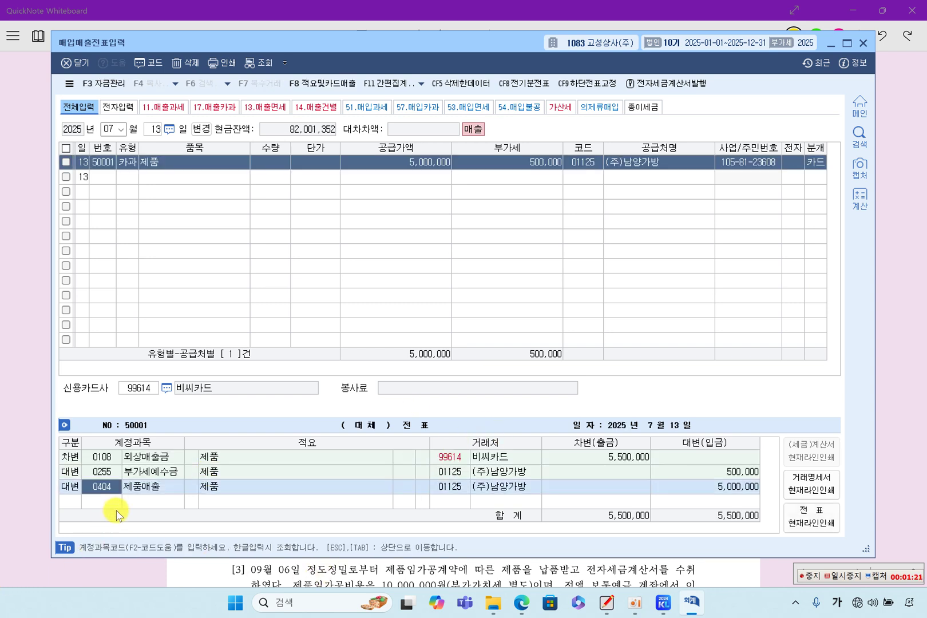
click(445, 457)
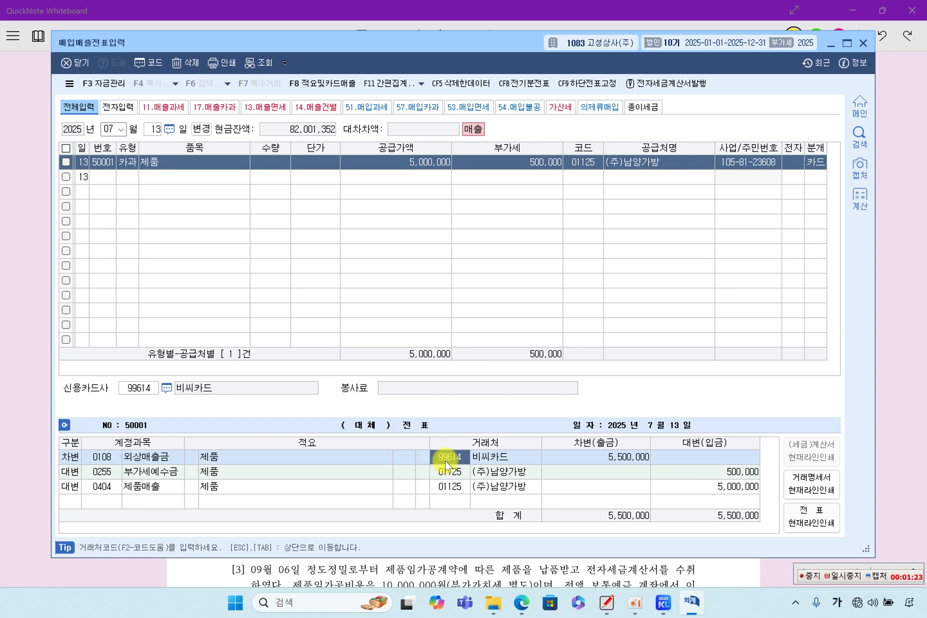
Step: Change the sale's journal type to 외상 and check the account and trading partner of the 외상매출금 line
click(814, 166)
text(2)
key(Return)
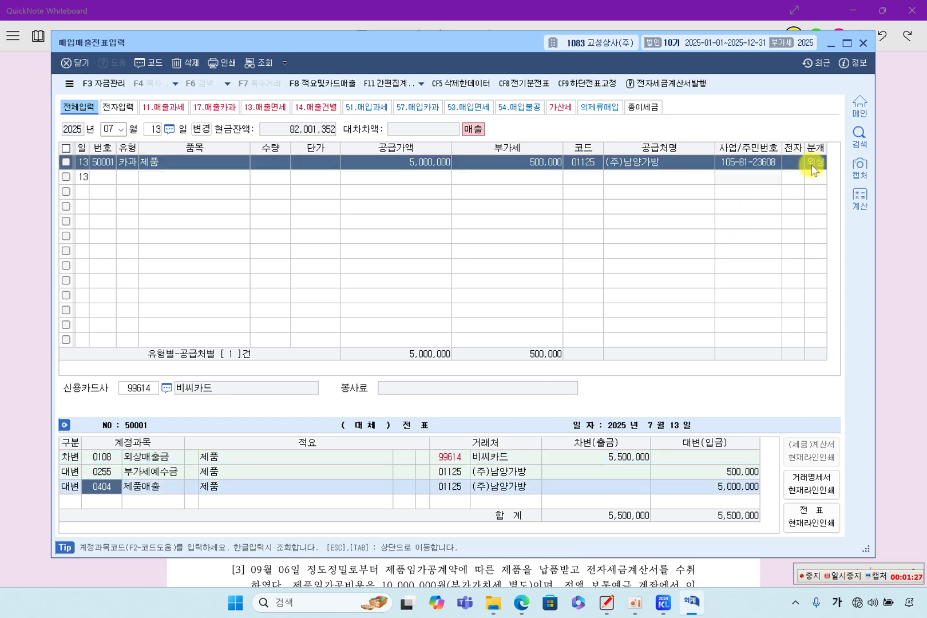
click(102, 457)
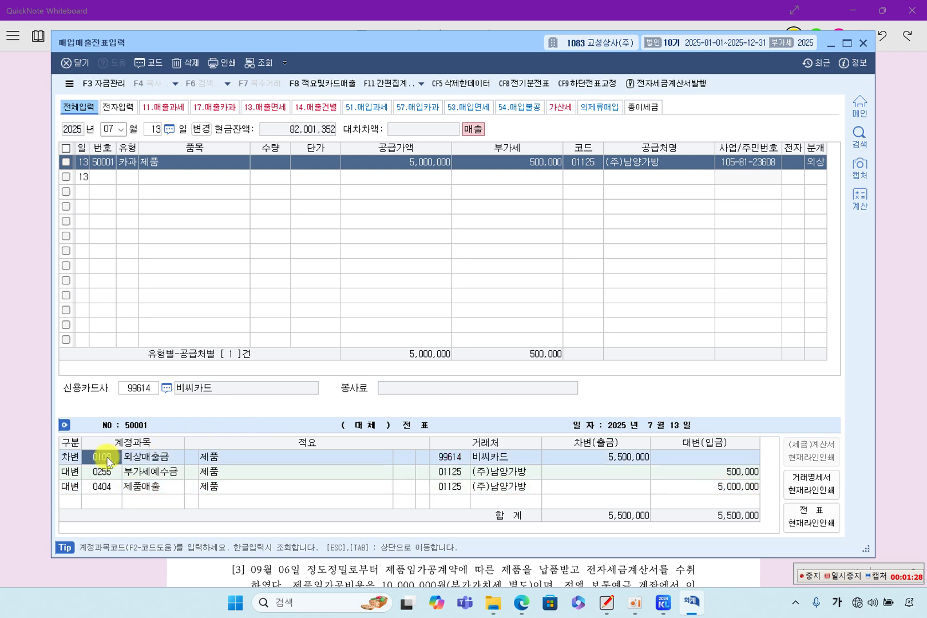
click(445, 458)
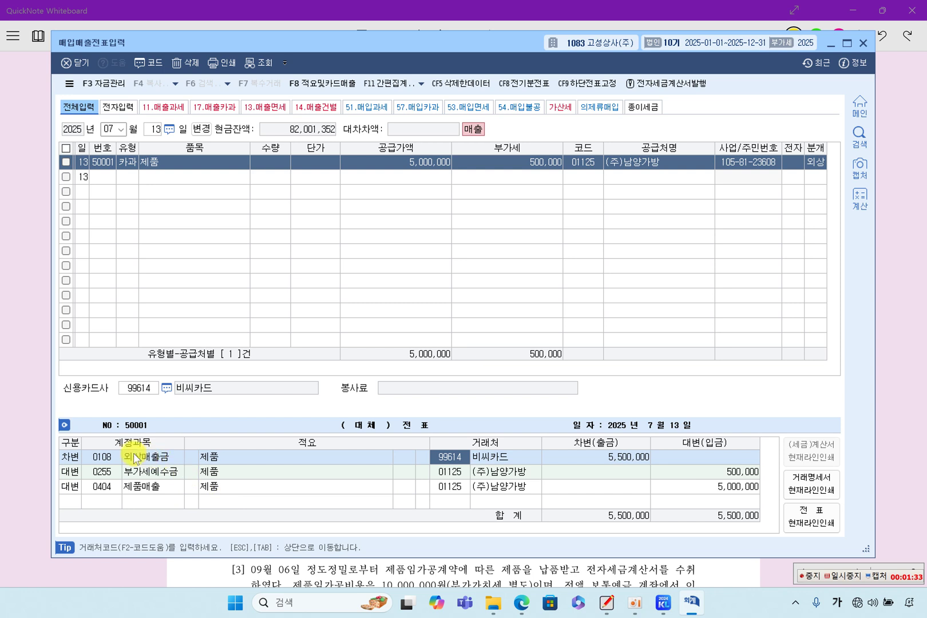
click(114, 453)
click(444, 457)
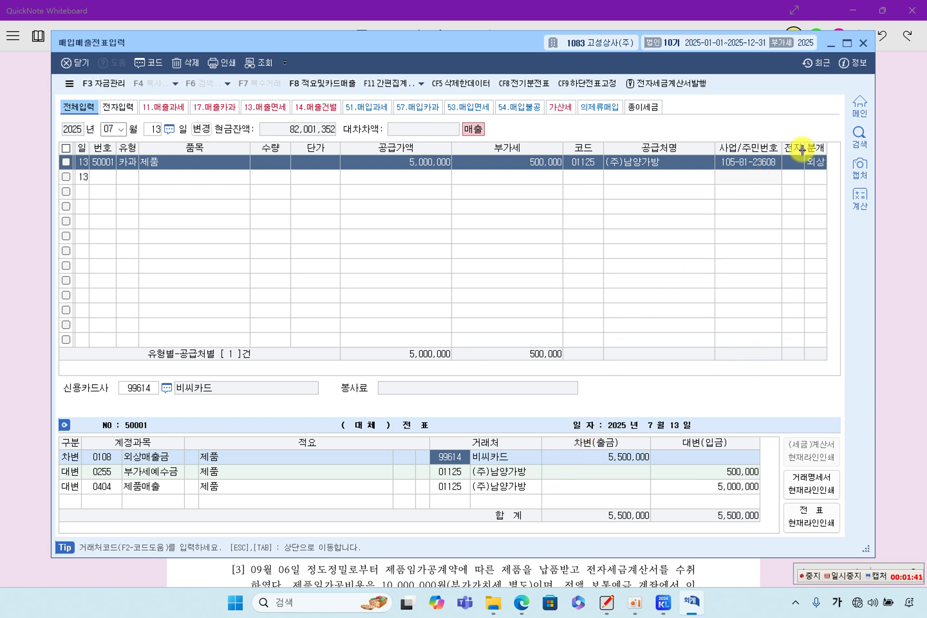
click(814, 163)
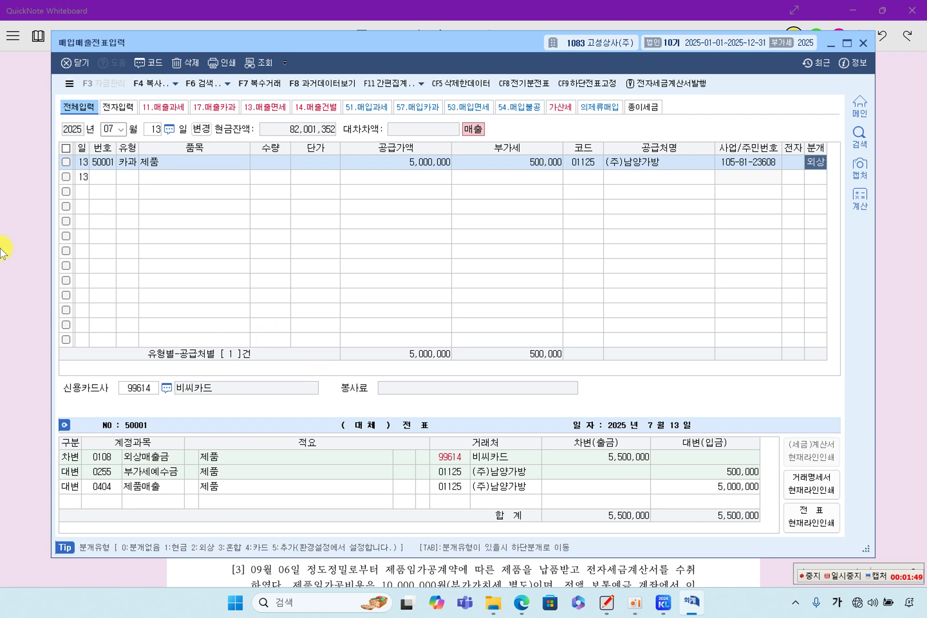
Step: Switch to QuickNote Whiteboard and highlight the key phrases of question [2] in yellow, from 09월 05일 through 전자세금계산서를 수취
click(28, 177)
scroll(469, 371, down, 5)
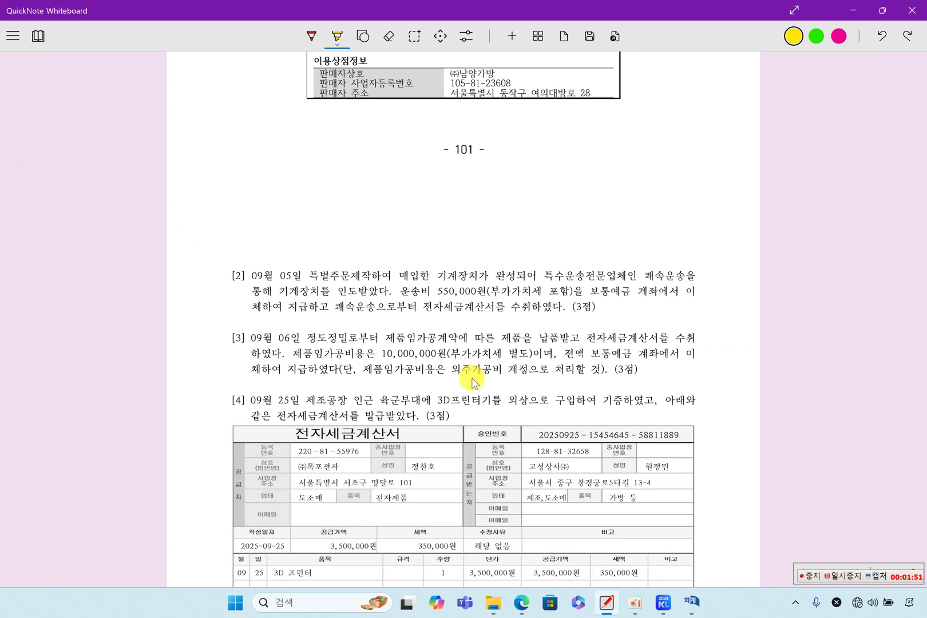
scroll(469, 371, down, 1)
scroll(470, 371, up, 1)
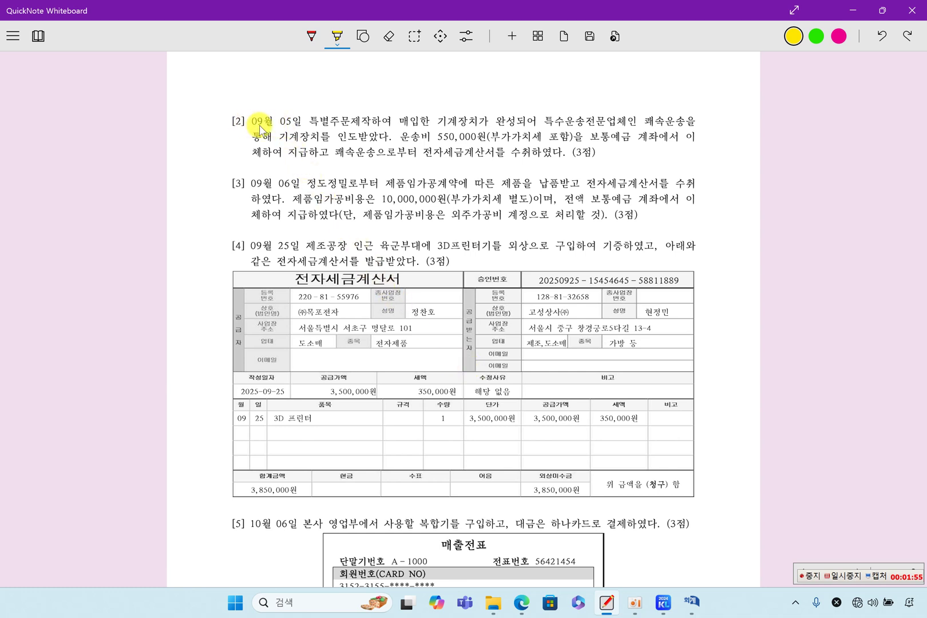
drag(250, 125, 635, 127)
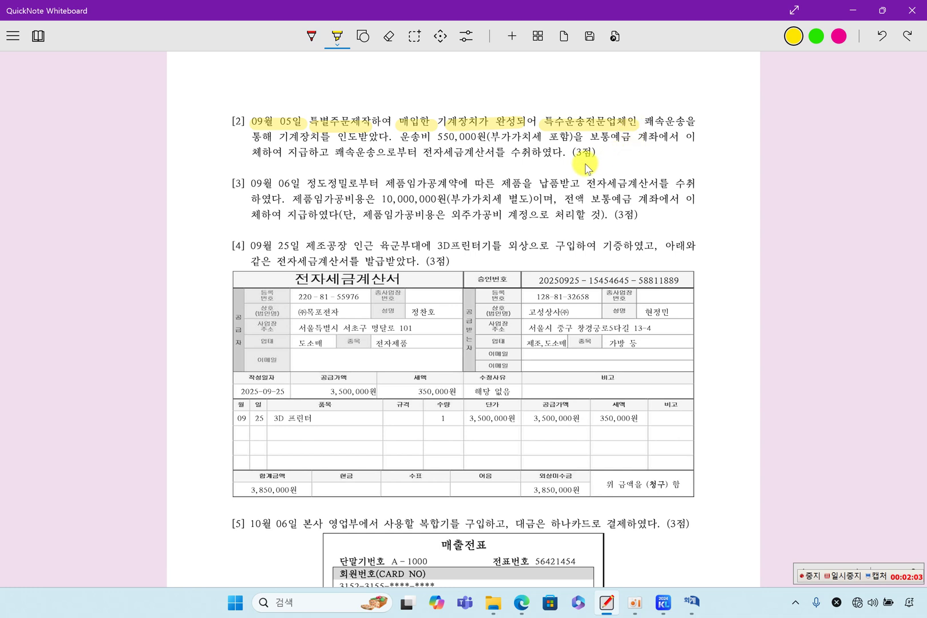
mouse_move(279, 137)
mouse_down()
mouse_move(612, 148)
mouse_move(667, 139)
mouse_up()
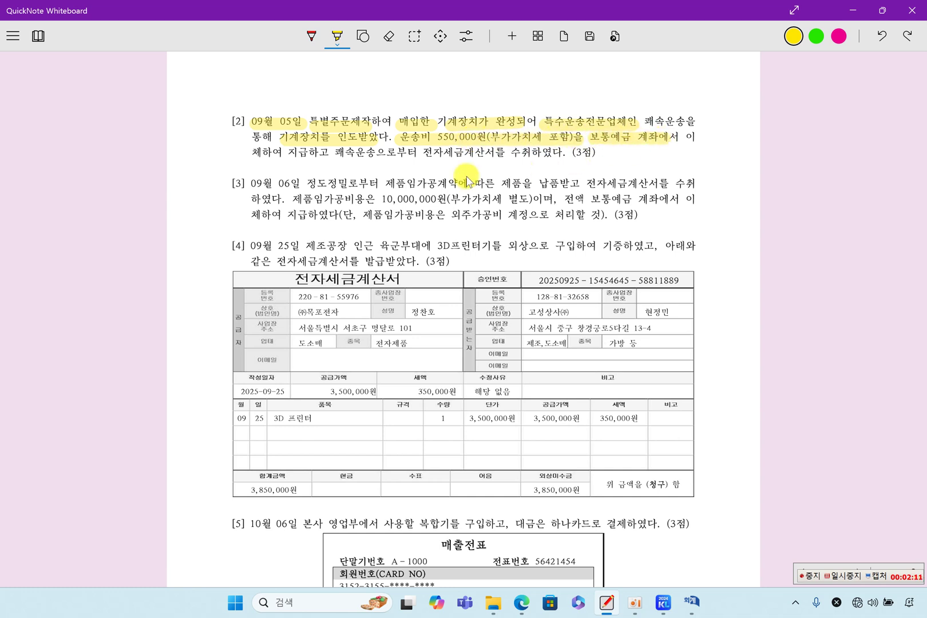
drag(335, 151, 526, 153)
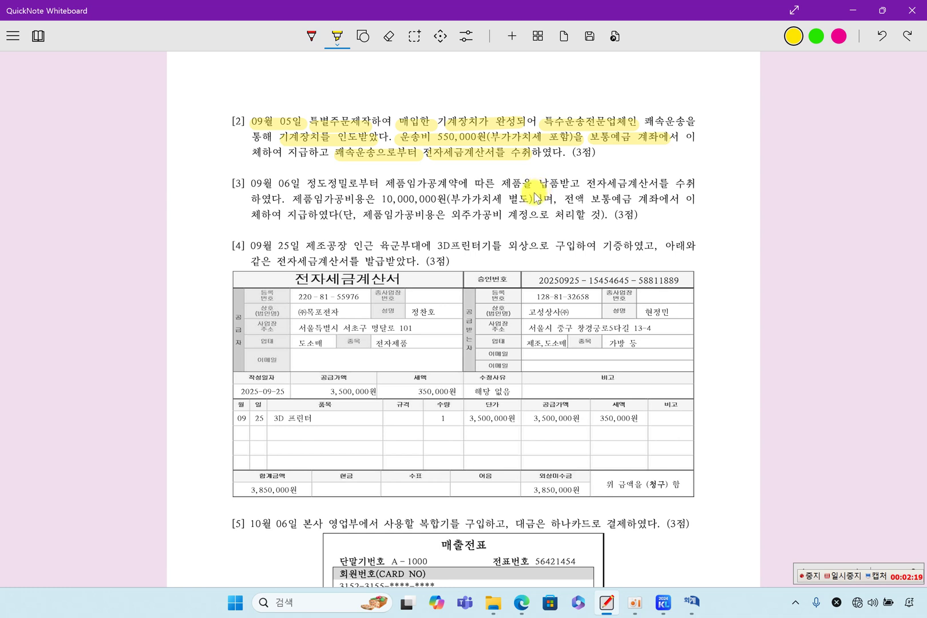
drag(528, 199, 509, 199)
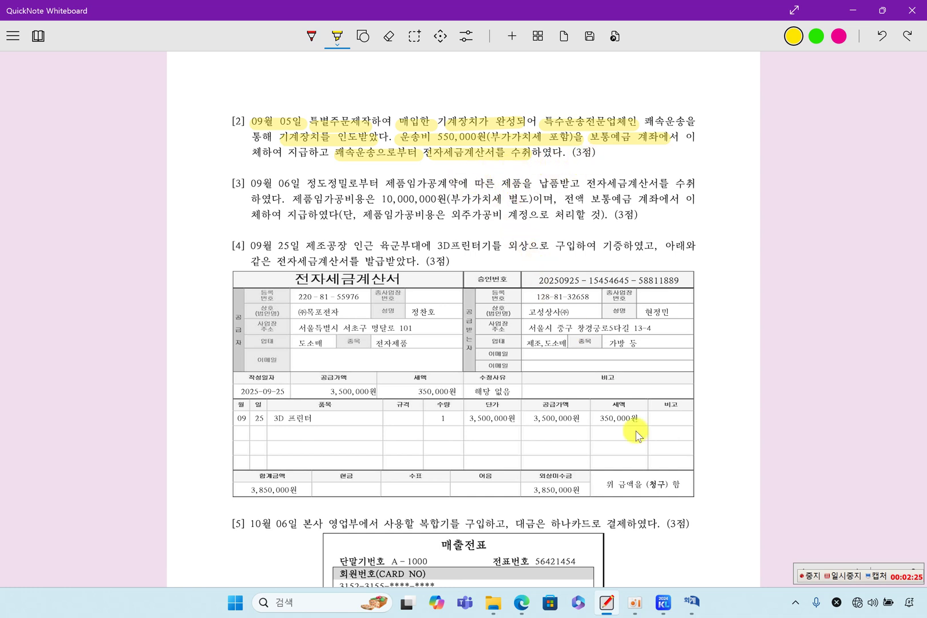
Step: Switch back to the 매입매출전표입력 window and set the voucher date to September 5
click(671, 608)
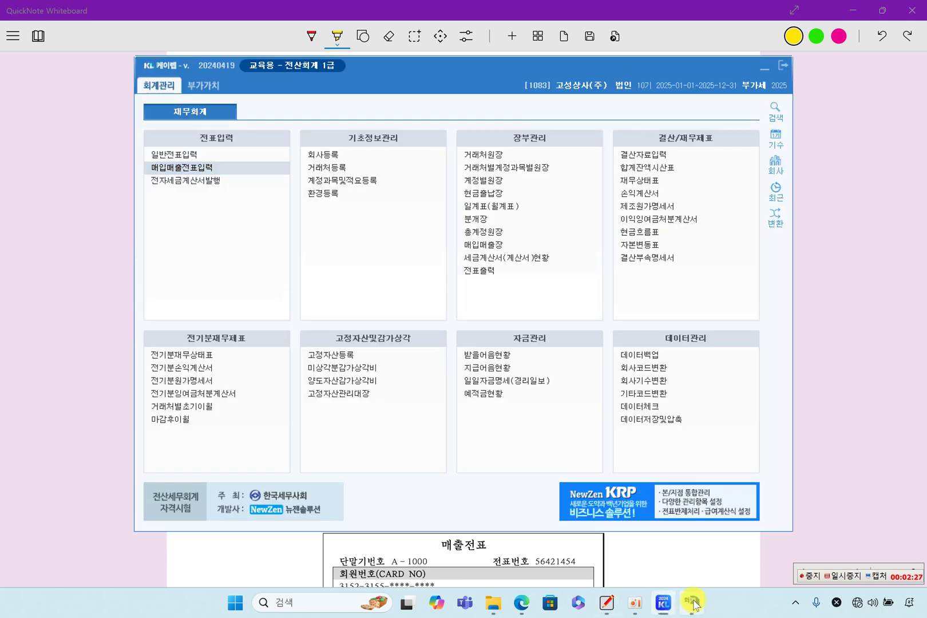
click(692, 602)
click(132, 178)
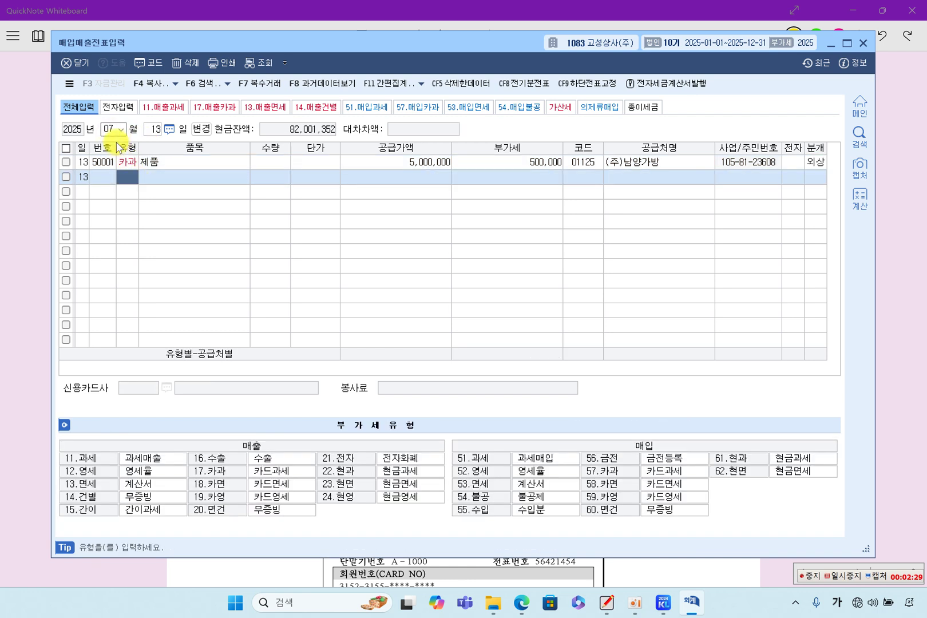
click(107, 130)
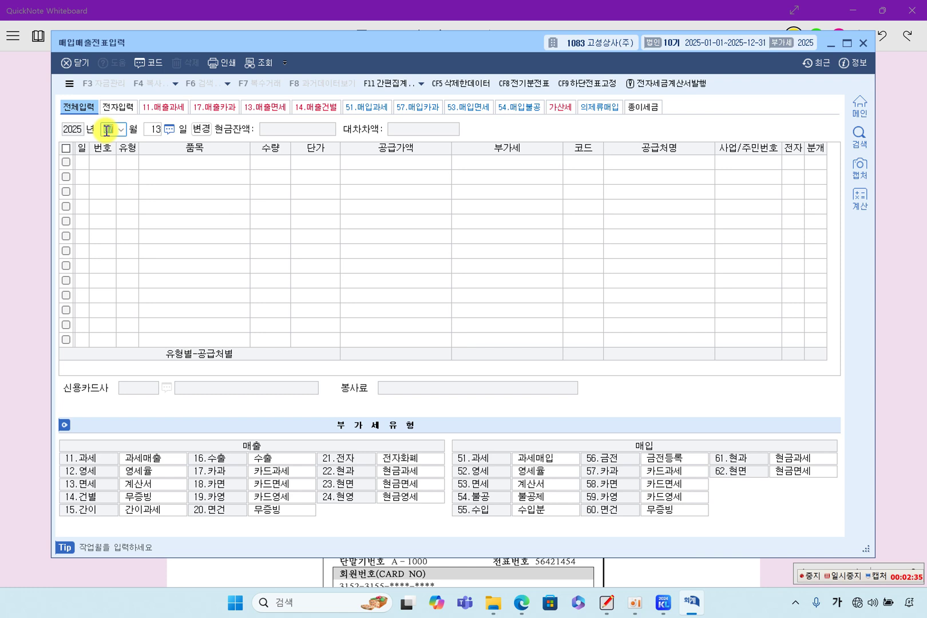
text(09)
key(Return)
text(5)
key(Return)
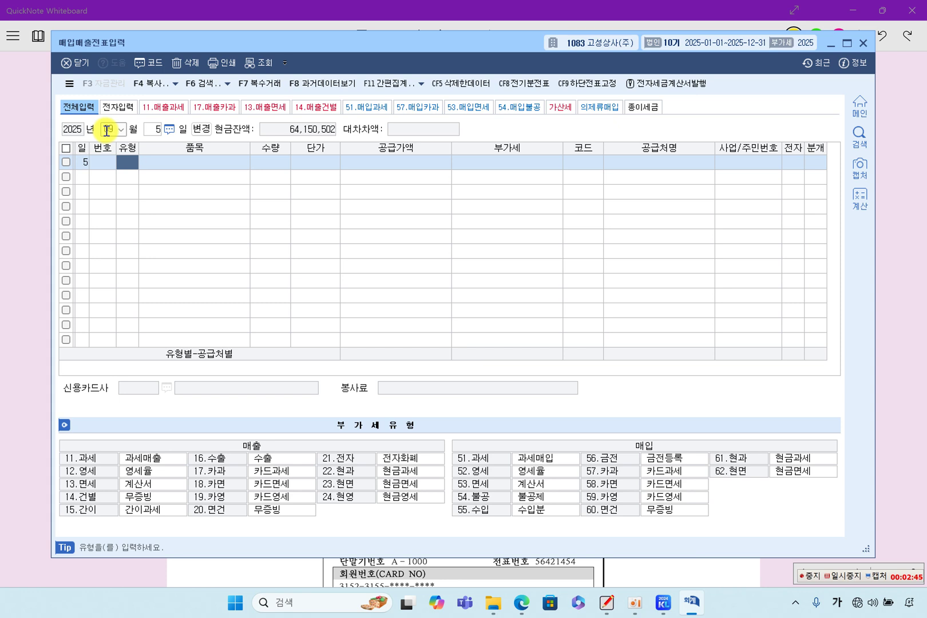
Step: Set the September 5 line's type to 51 과세 and its item to 운송비, leaving quantity and unit price blank
text(51)
key(Return)
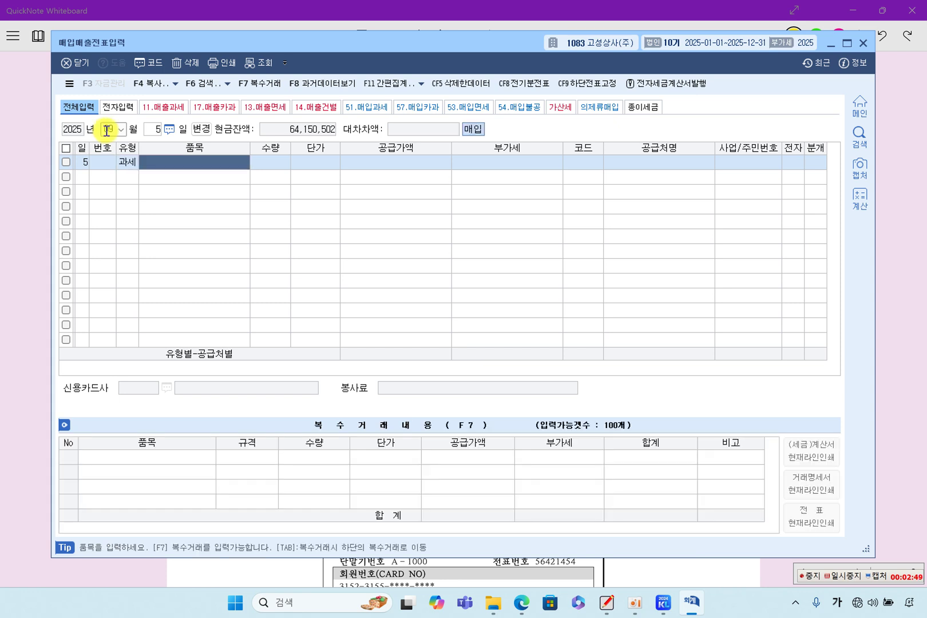
text(운ㅅ)
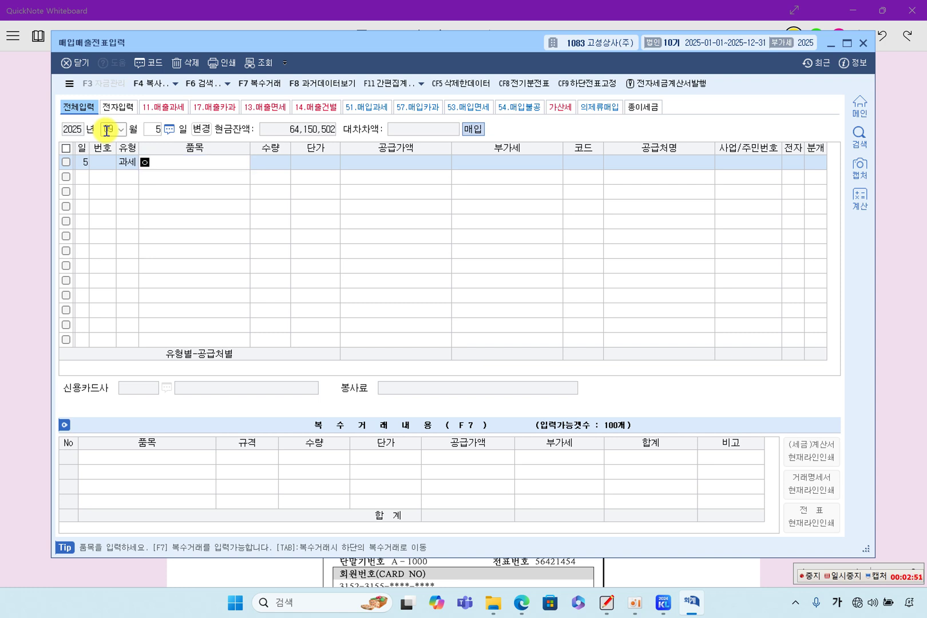
text(ㅗㅇㅂㅣ)
key(Return)
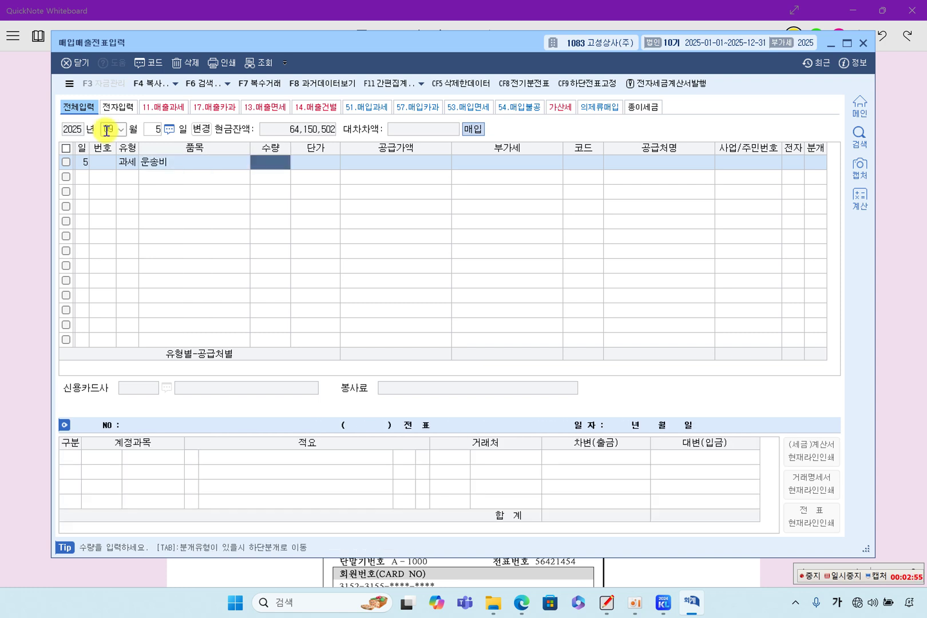
key(Return)
key(Return)
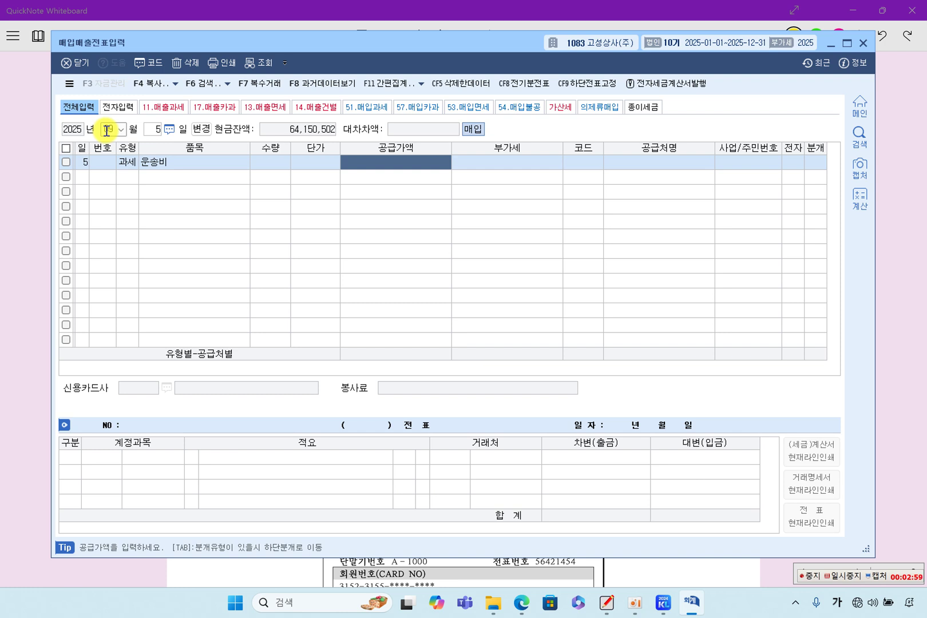
Step: Enter a supply amount of 500,000 on the September 5 운송비 line and accept the VAT calculated from it
text(5000000)
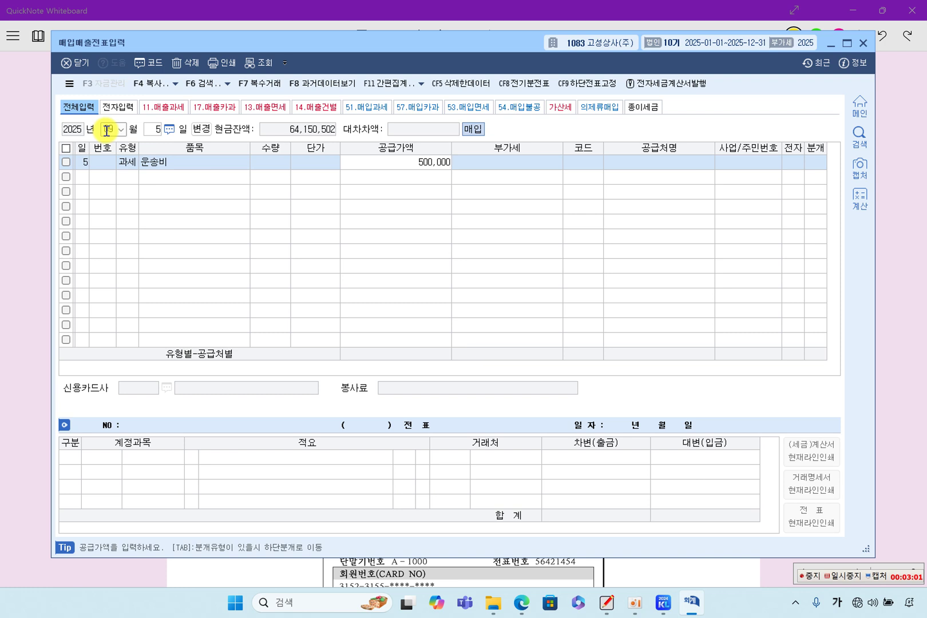
key(Return)
key(Return)
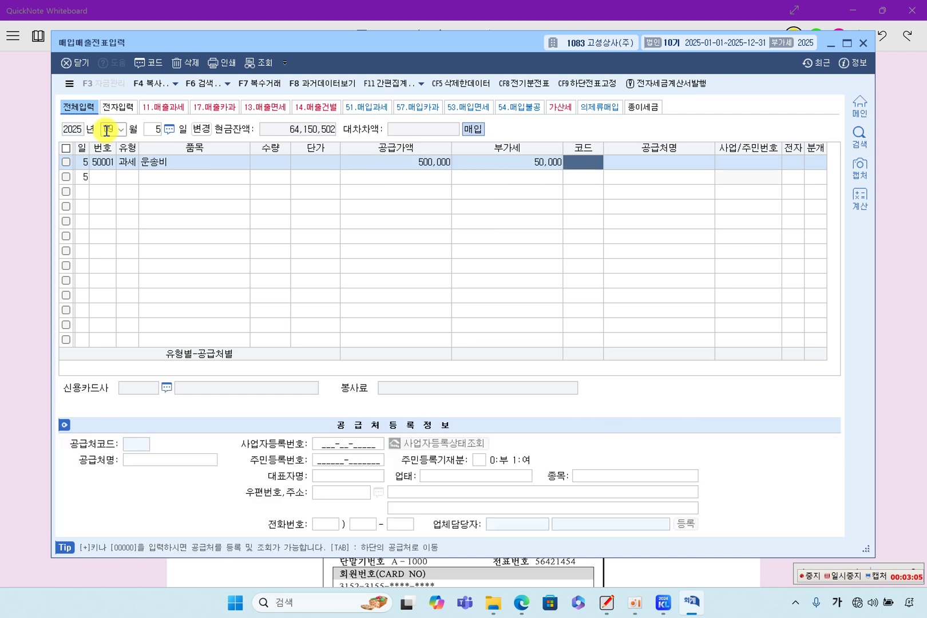
Step: Look up 쾌속운송 in the trading-partner list and assign it as the supplier of the September 5 purchase
key(F2)
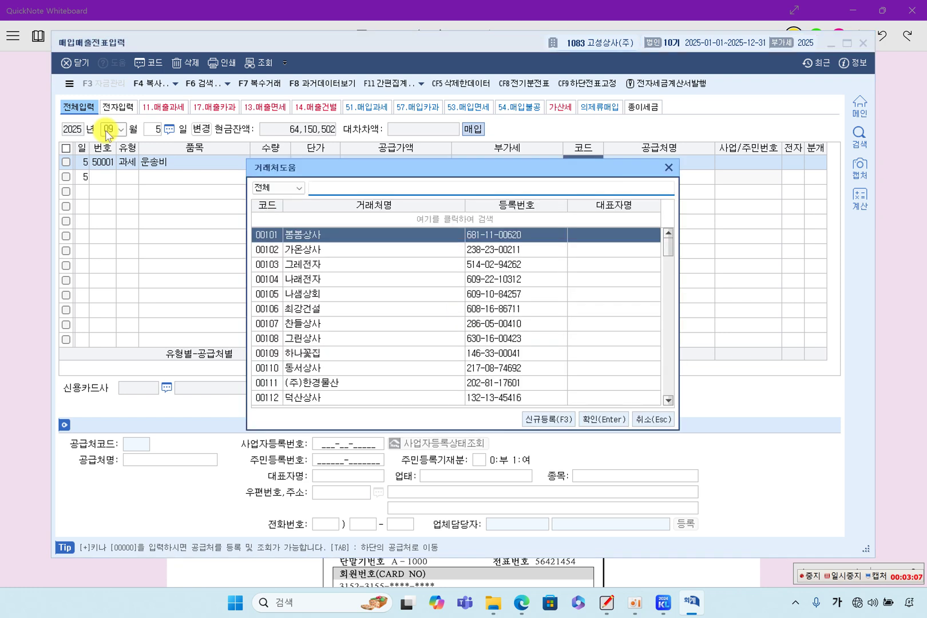
text(괴)
key(BackSpace)
key(BackSpace)
key(BackSpace)
text(봄)
text(소)
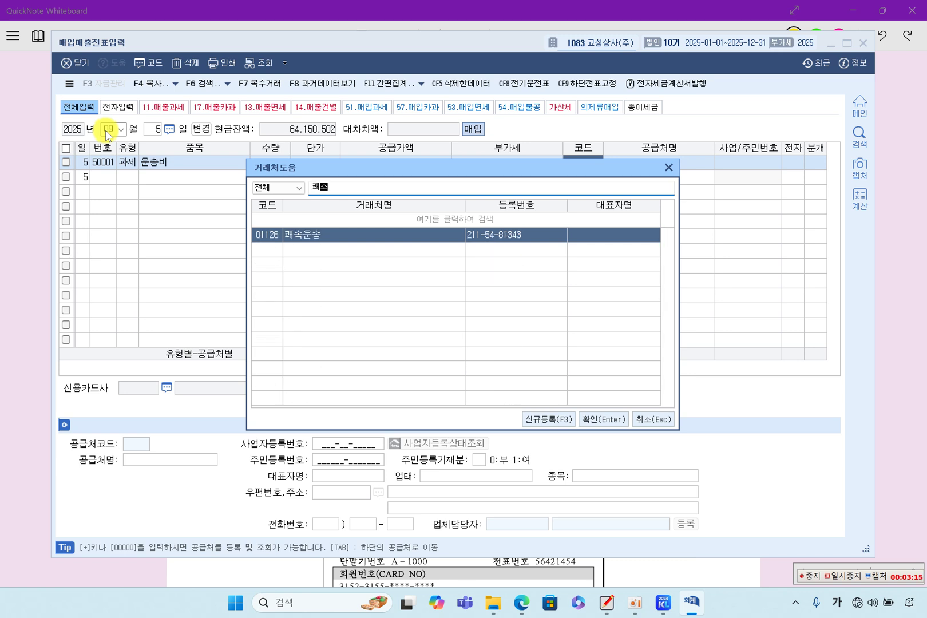
key(Return)
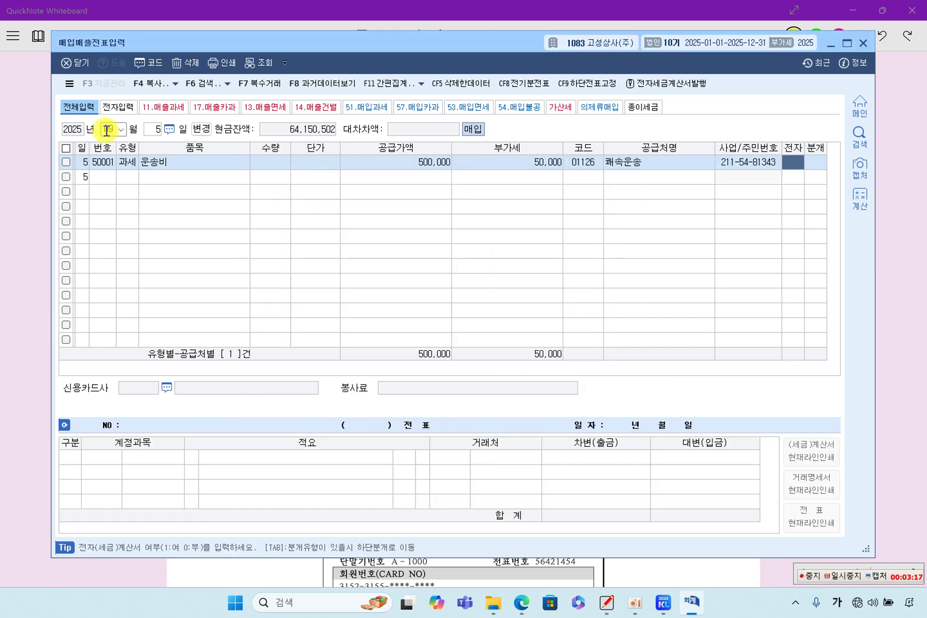
Step: Mark the 쾌속운송 purchase as an electronic invoice (여) and set its journal type to 혼합
text(1)
key(Return)
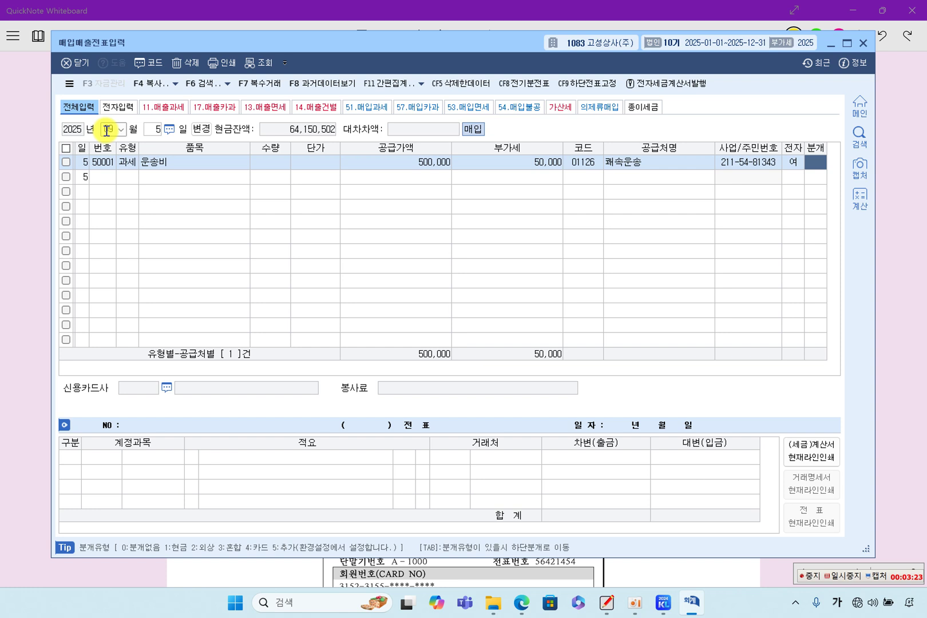
text(3)
key(Return)
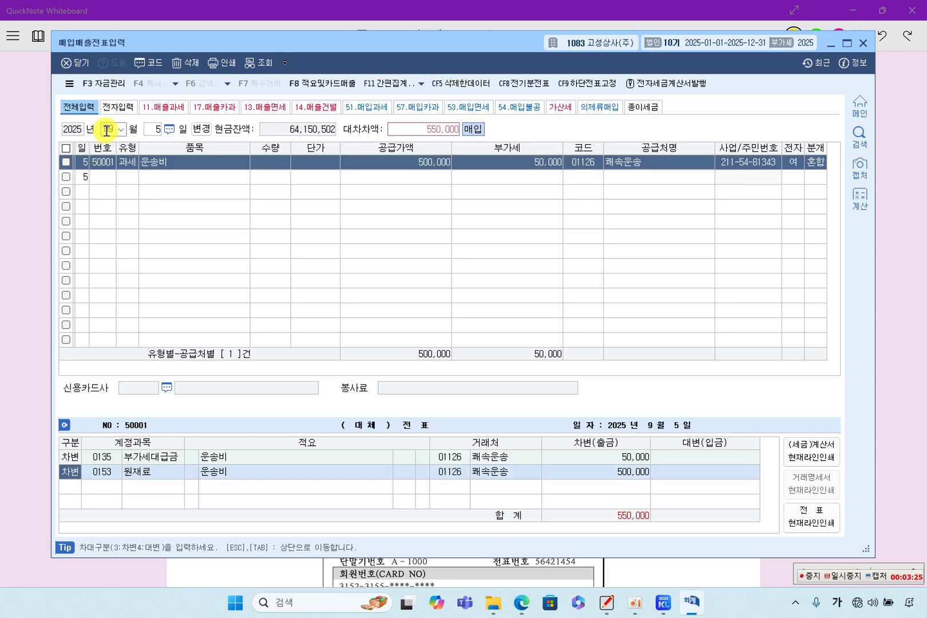
Step: Change the account of the 500,000 debit line from 원재료 to 206 기계장치
key(Return)
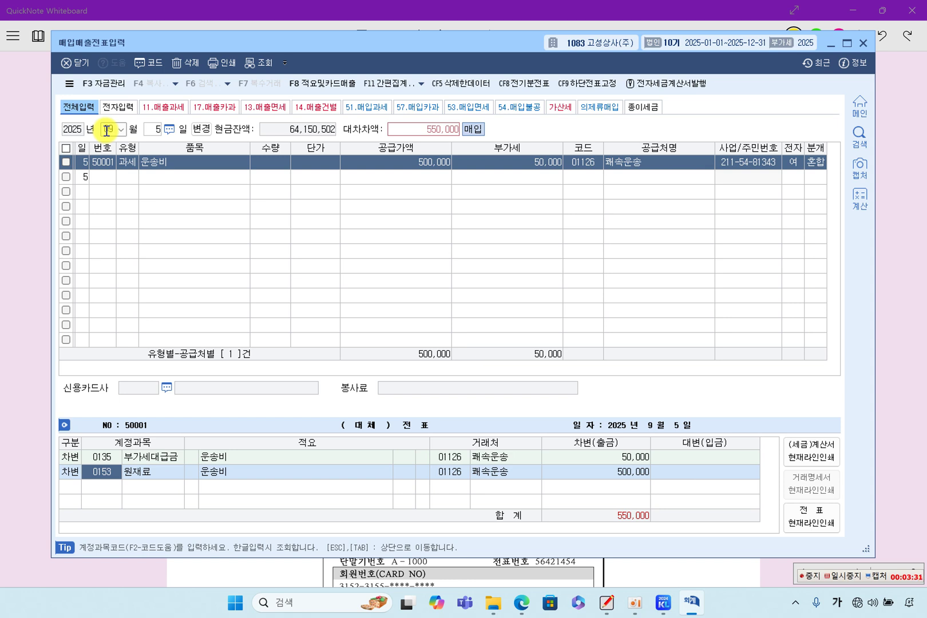
text(20)
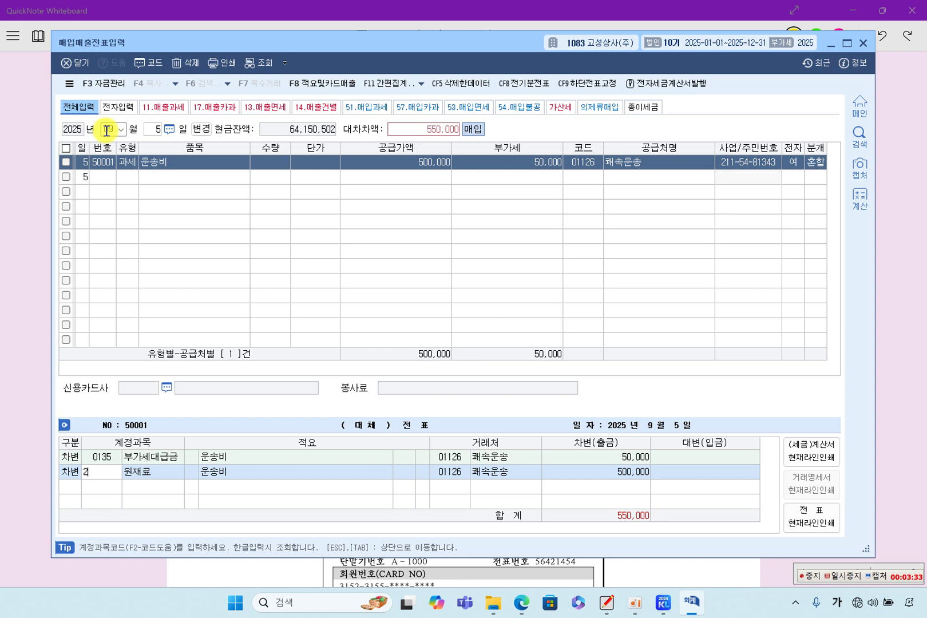
text(6)
key(Return)
key(Return)
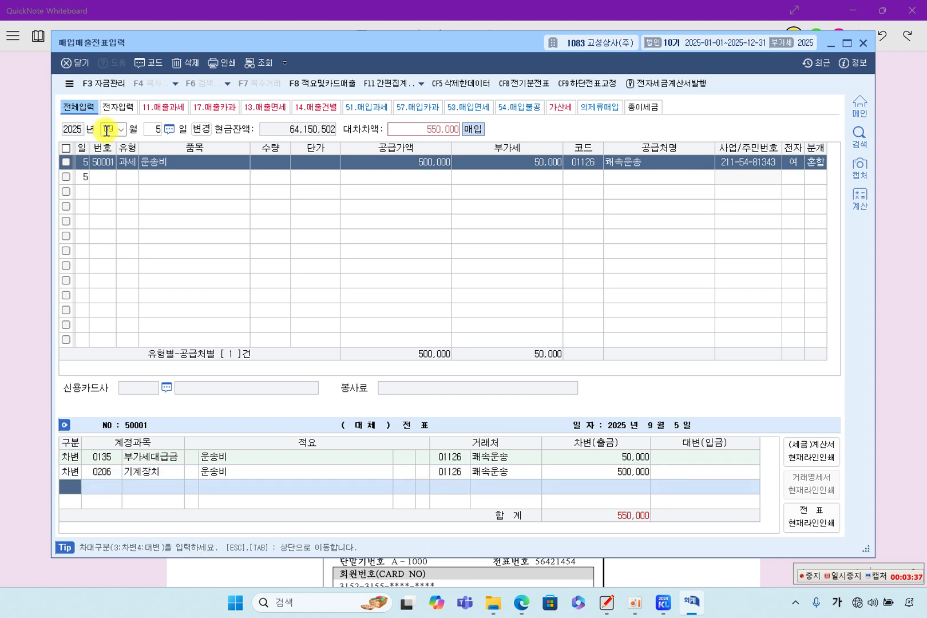
Step: Add a credit line to account 103 보통예금 for 550,000 and finish the September 5 journal entry
text(4)
key(Return)
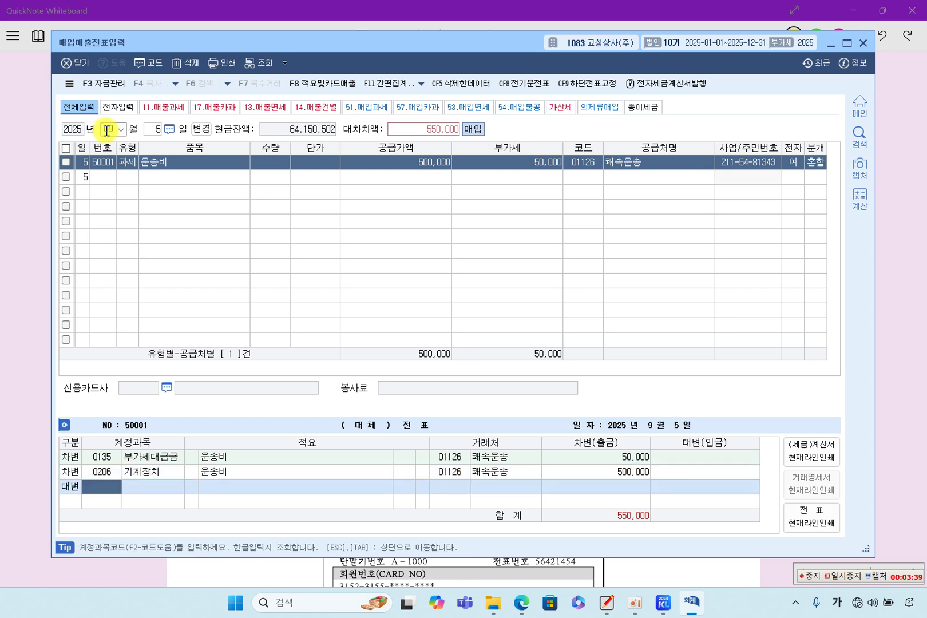
text(103)
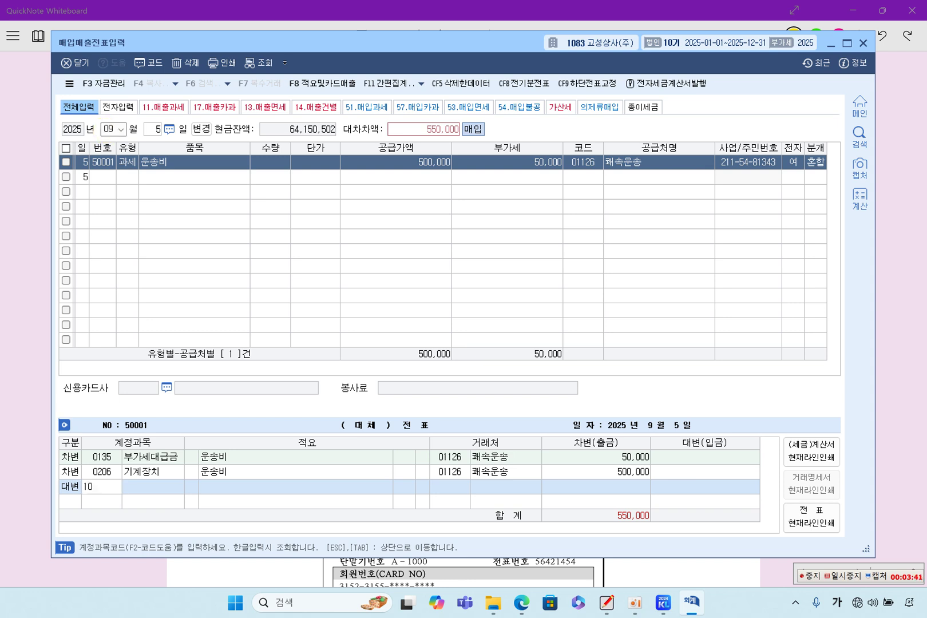
key(Return)
key(Return)
key(Return)
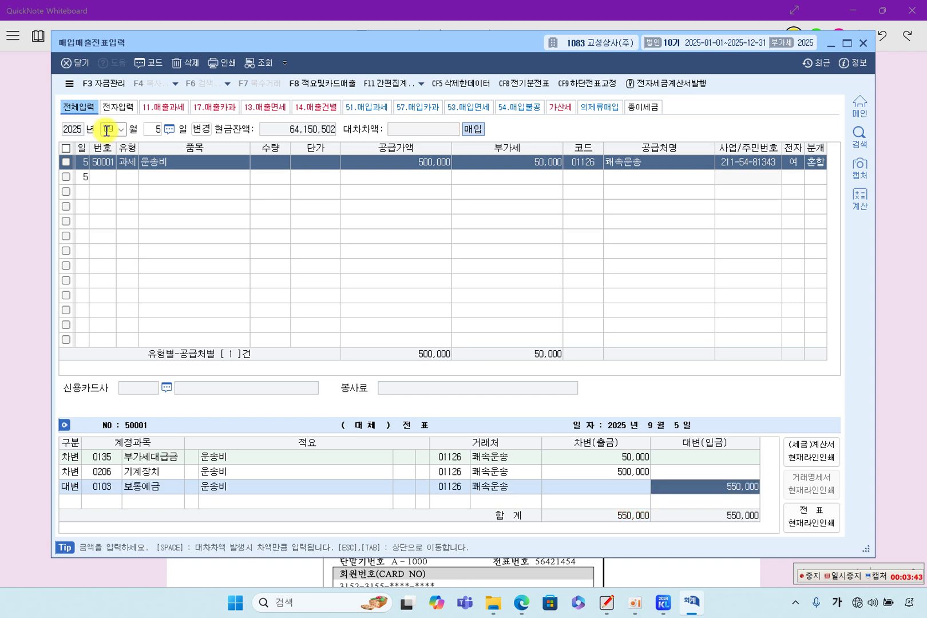
key(Return)
key(Up)
key(Return)
key(Return)
key(Return)
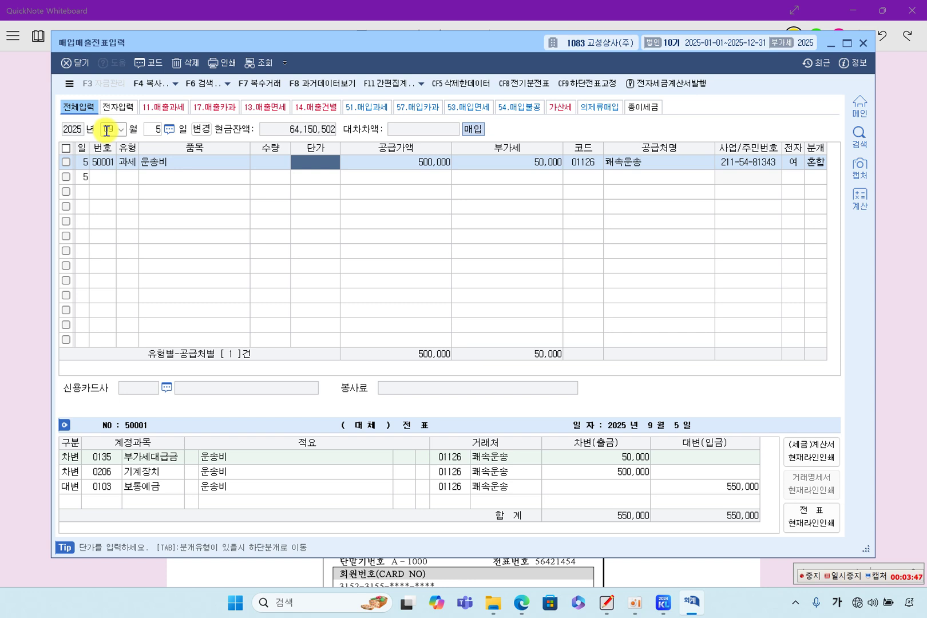
Step: Switch to QuickNote Whiteboard and highlight question [3]'s key phrases in yellow, including 09월 06일, 제품임가공비용, 10,000,000원(부가가치세 별도), 외주가공비 and 보통예금 계좌에서
click(33, 174)
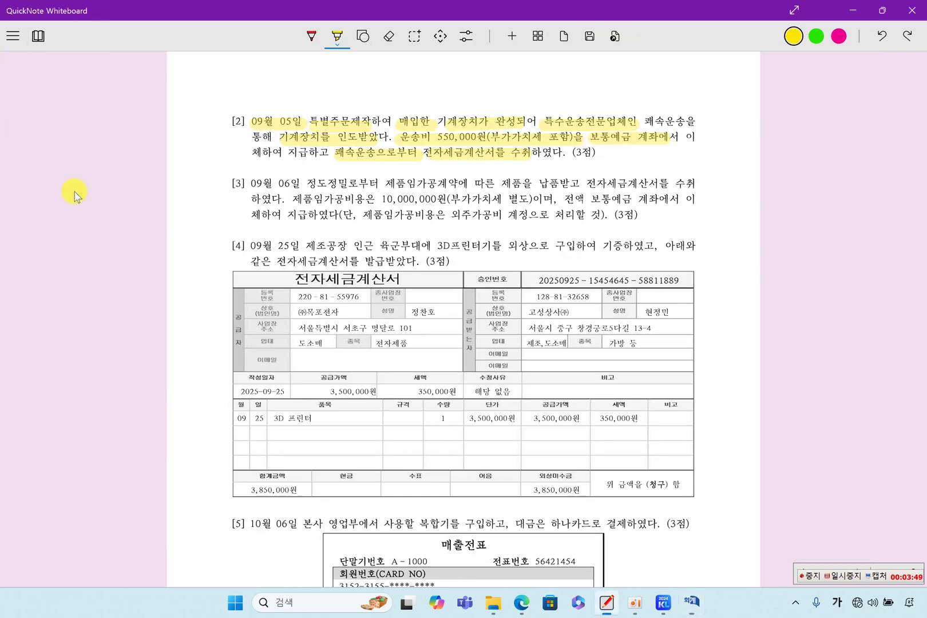
drag(250, 184, 291, 186)
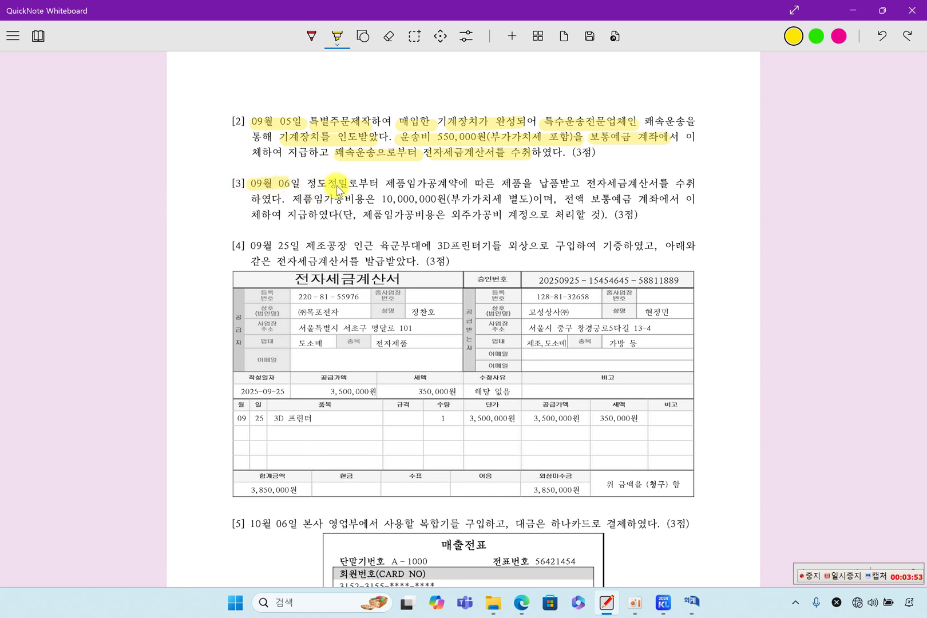
drag(402, 184, 692, 185)
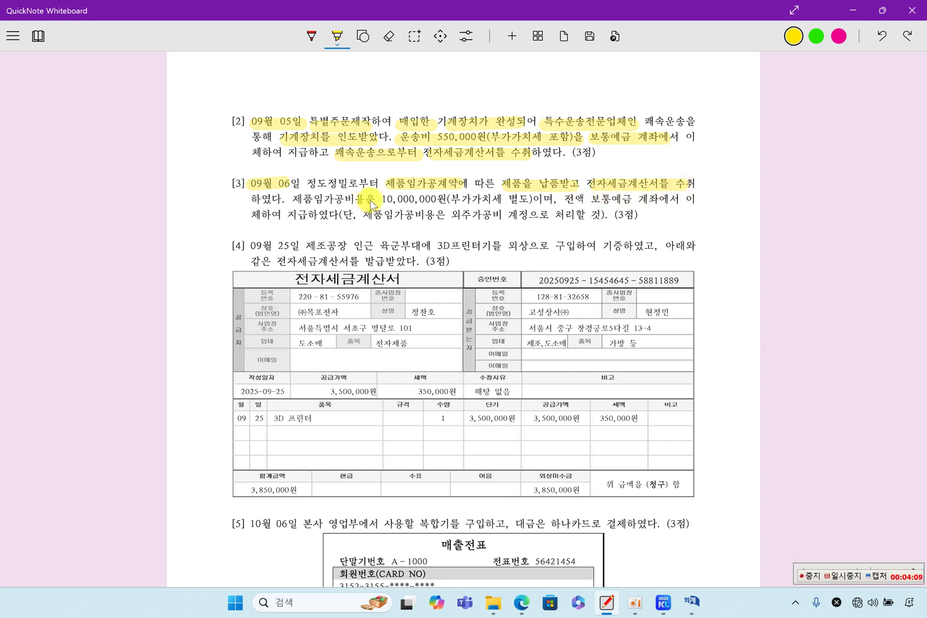
mouse_move(295, 200)
mouse_down()
mouse_move(365, 201)
mouse_move(381, 216)
mouse_up()
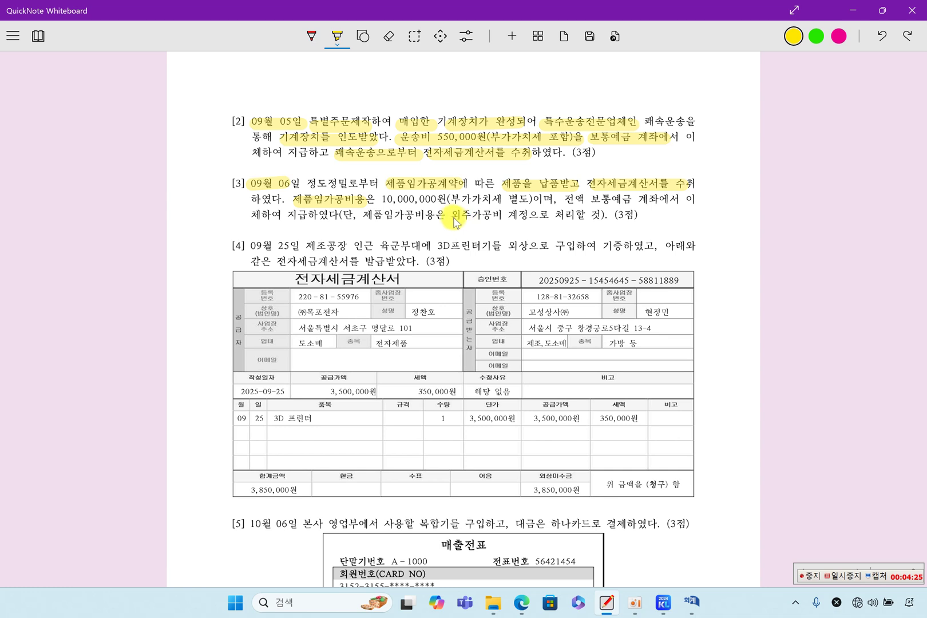
drag(464, 217, 496, 215)
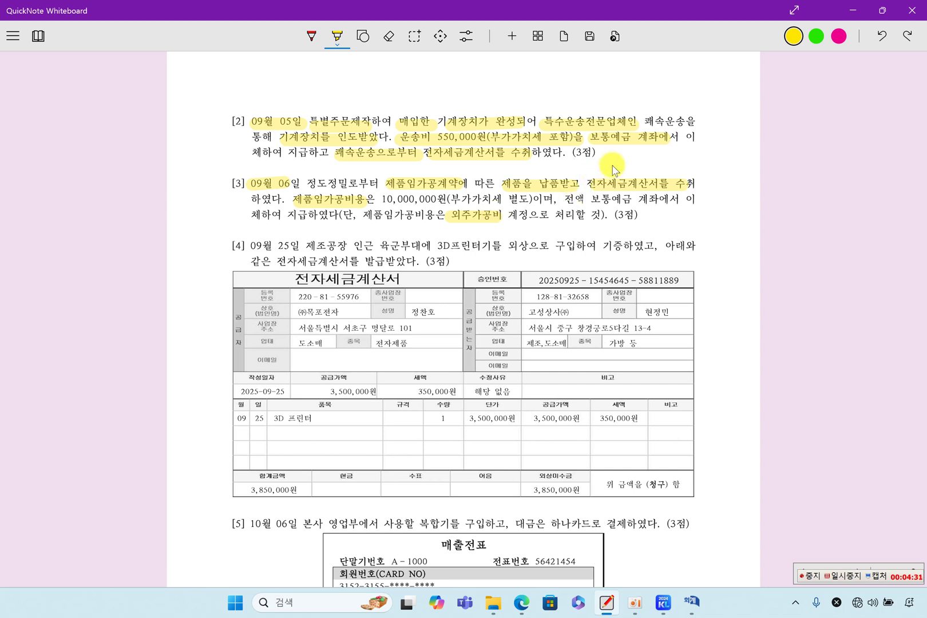
drag(383, 207, 523, 208)
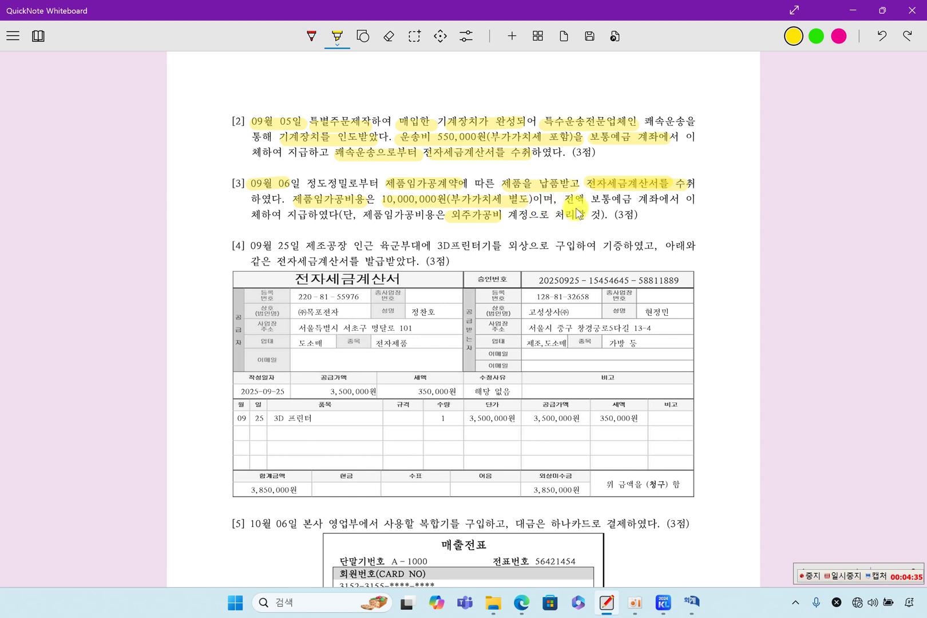
drag(592, 200, 680, 200)
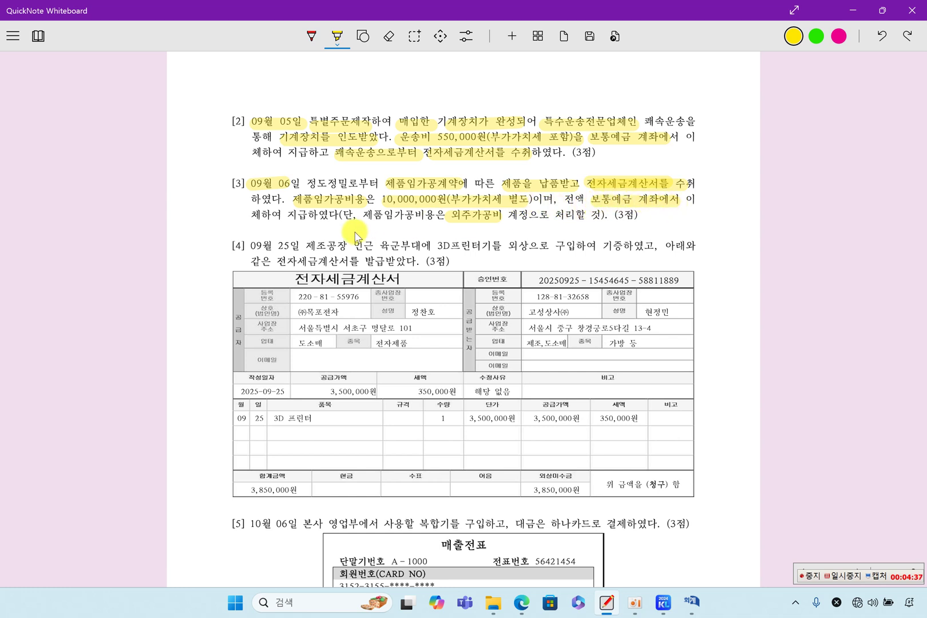
Step: Switch back to the 매입매출전표입력 window and set the voucher date to September 6
click(692, 602)
click(146, 189)
click(111, 129)
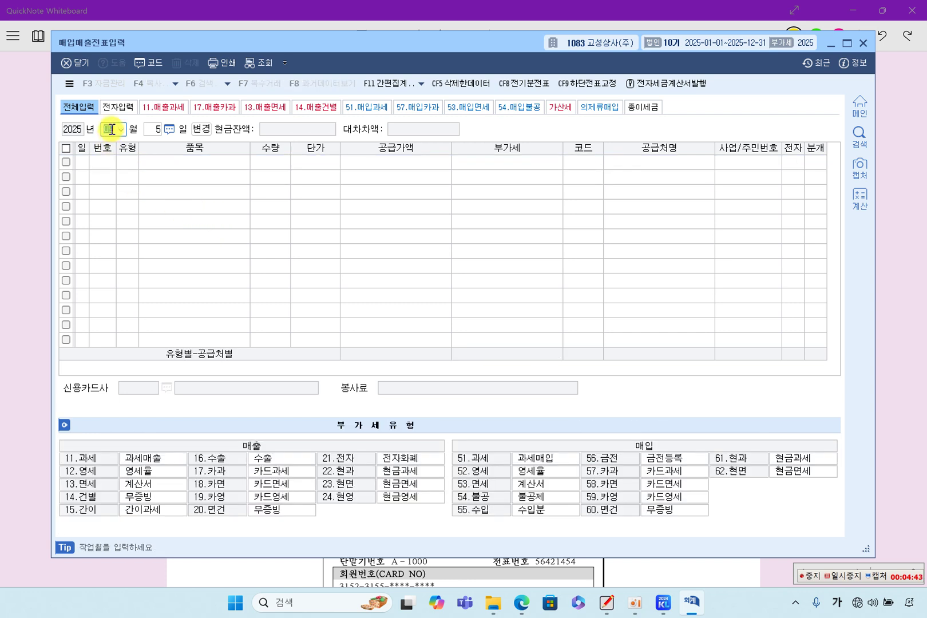
key(Return)
text(6)
key(Return)
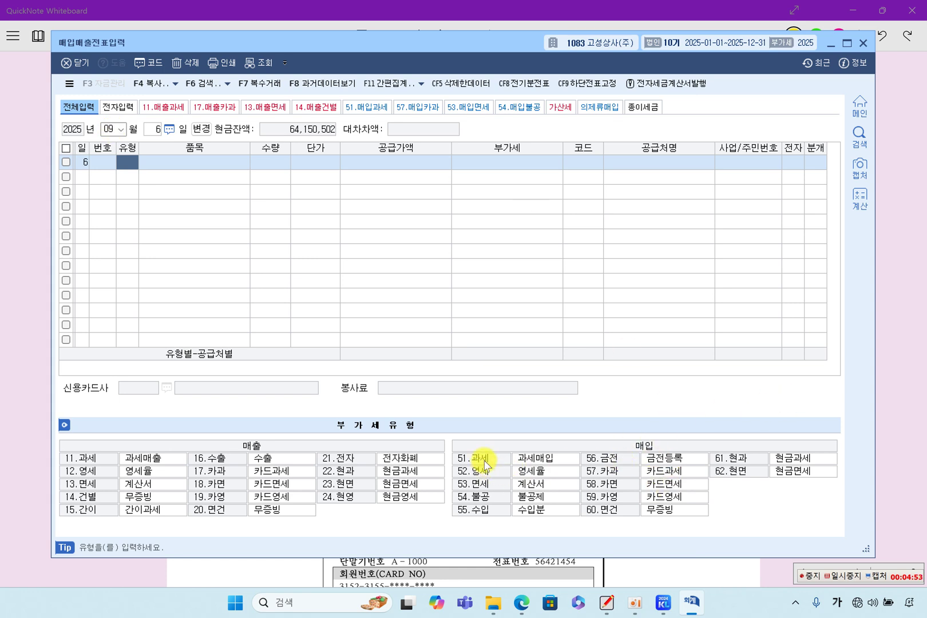
Step: Set the September 6 line's type to 51 과세 and its item to 임가공, leaving quantity and unit price blank
text(51)
key(Return)
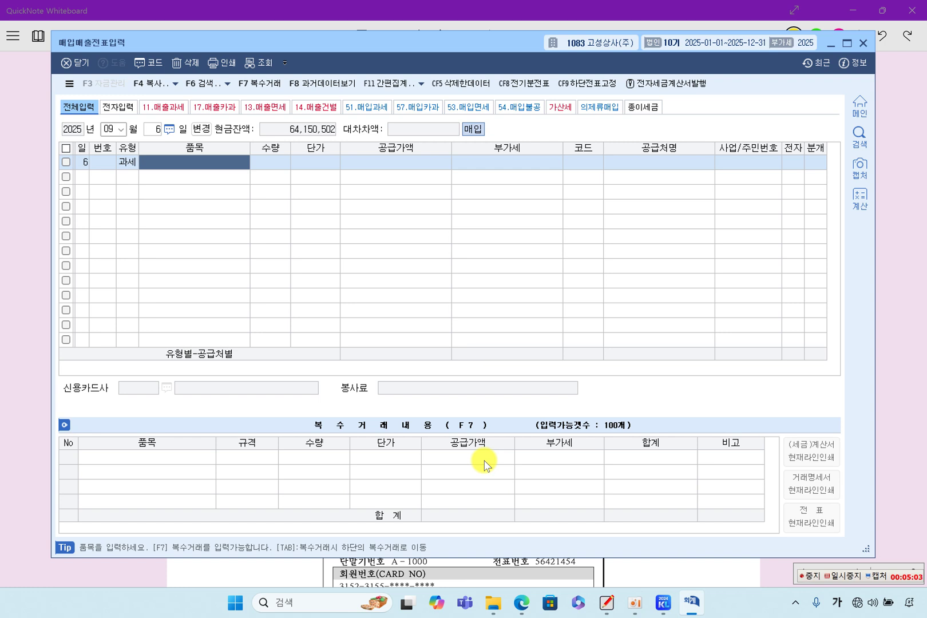
text(임가)
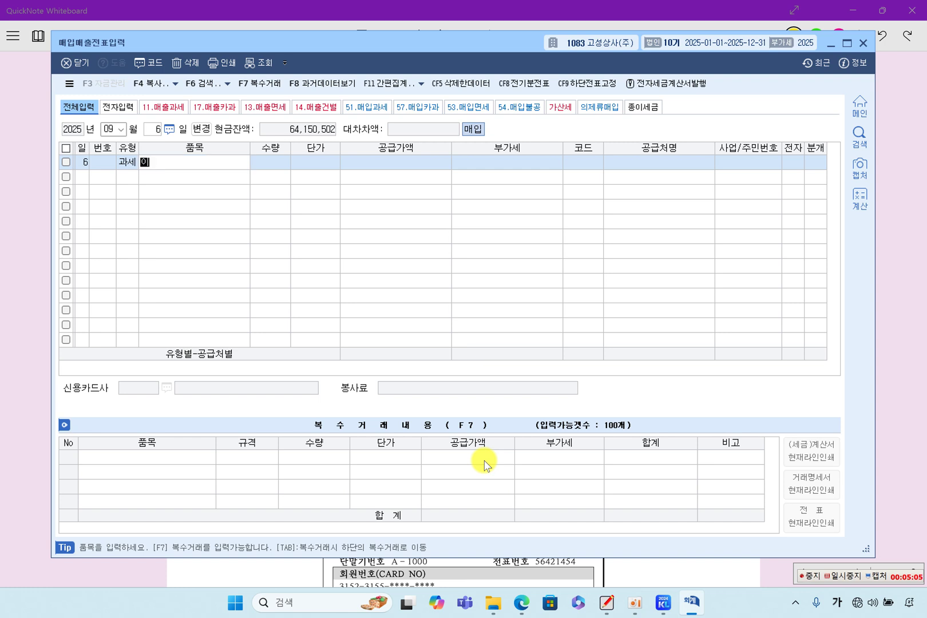
text(공)
key(Return)
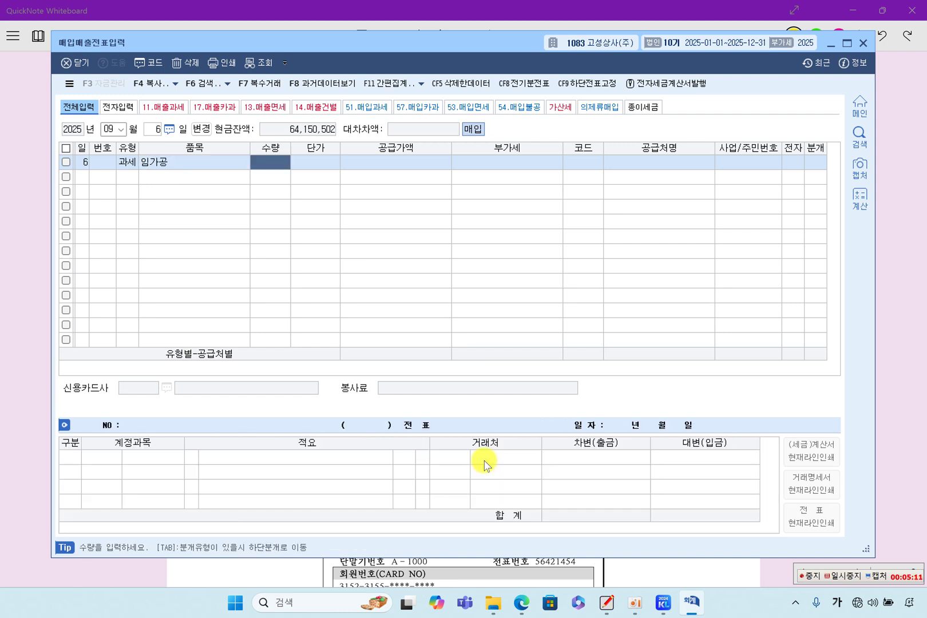
key(Return)
key(Return)
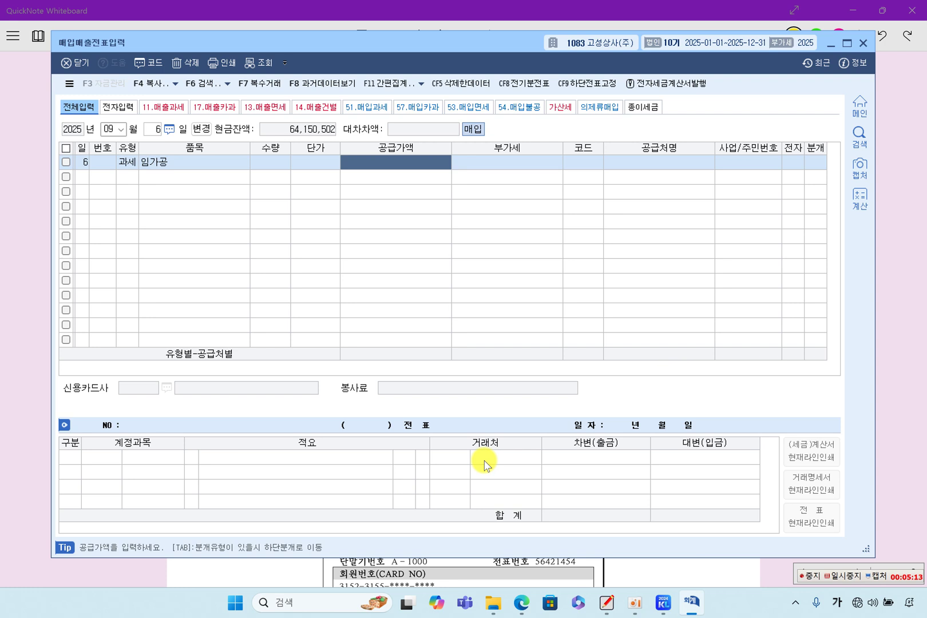
Step: Enter a supply amount of 10,000,000 on the 임가공 line and accept the VAT calculated from it
text(10000000)
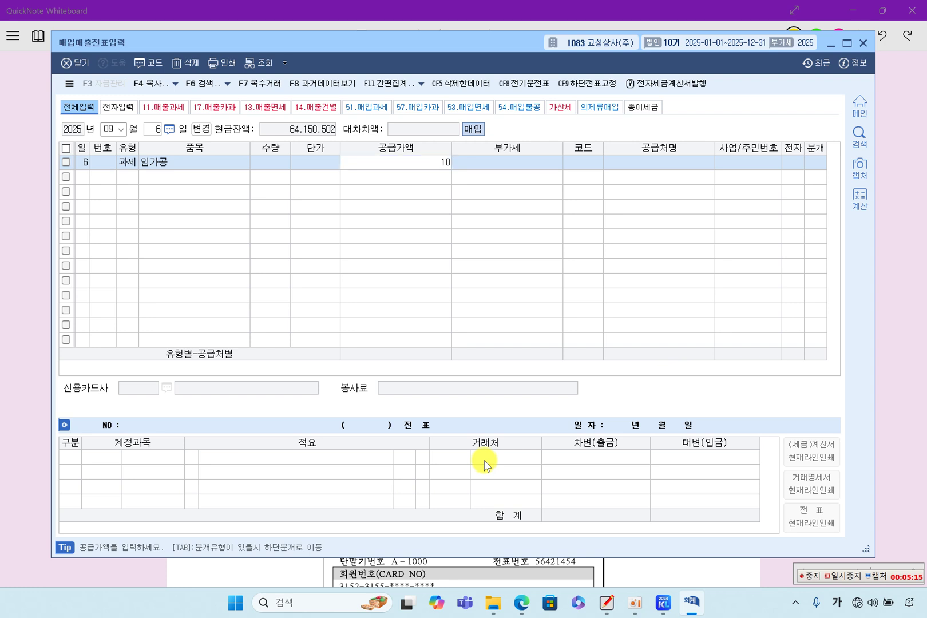
key(Return)
key(Return)
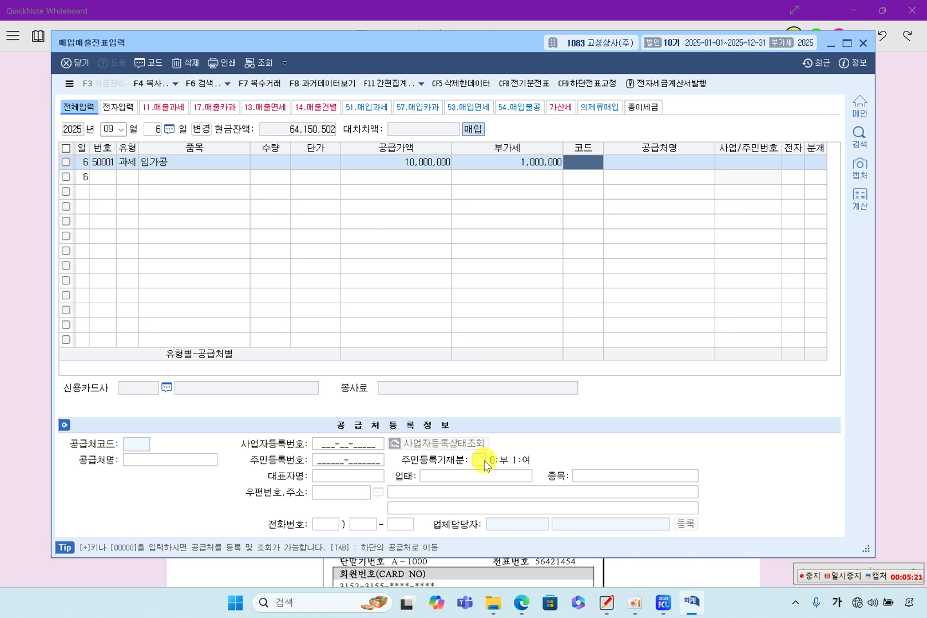
Step: Look up 정도정밀 in the trading-partner list and assign it as the supplier of the 임가공 purchase
text(조)
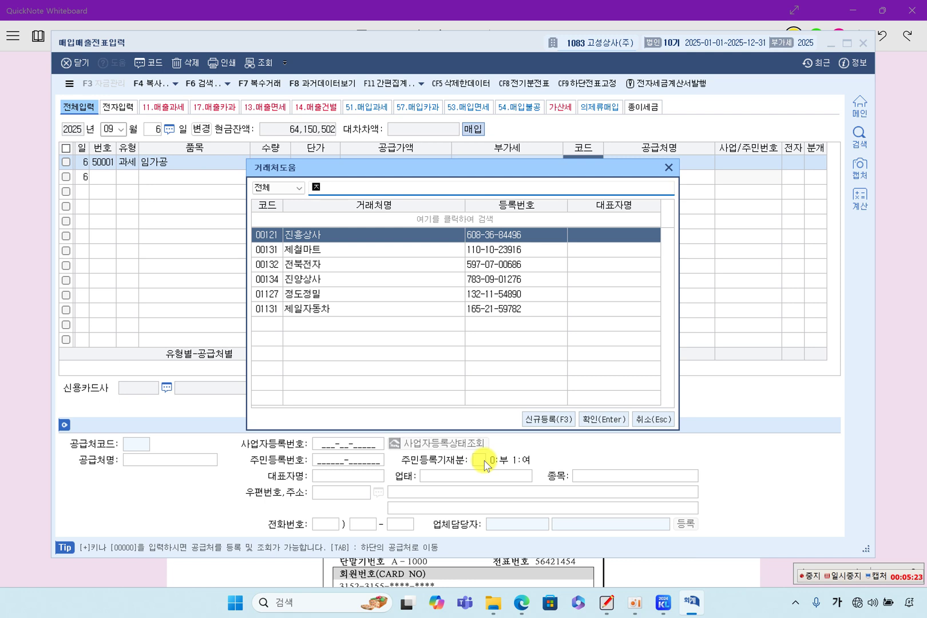
text(도)
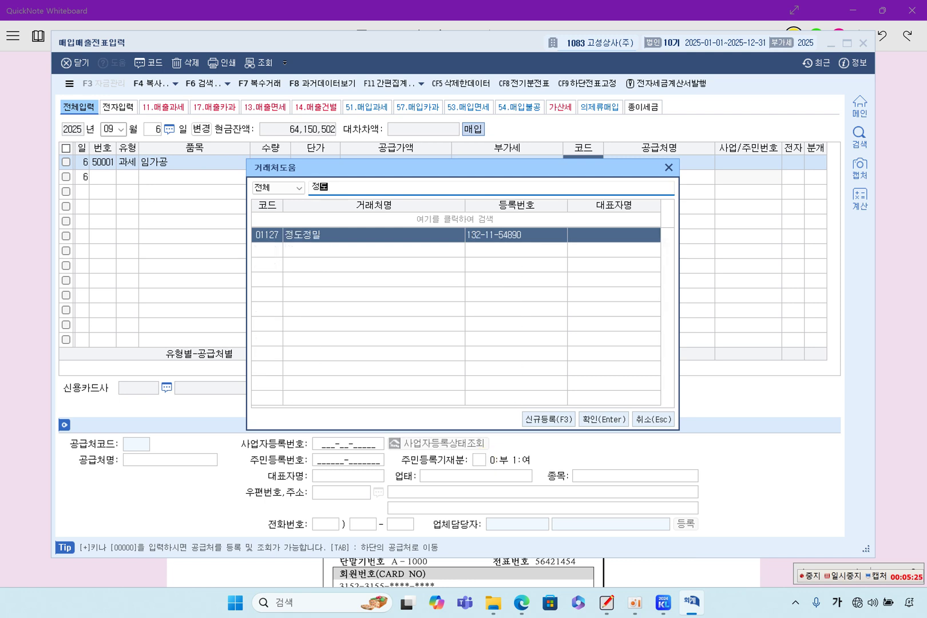
key(Return)
key(Return)
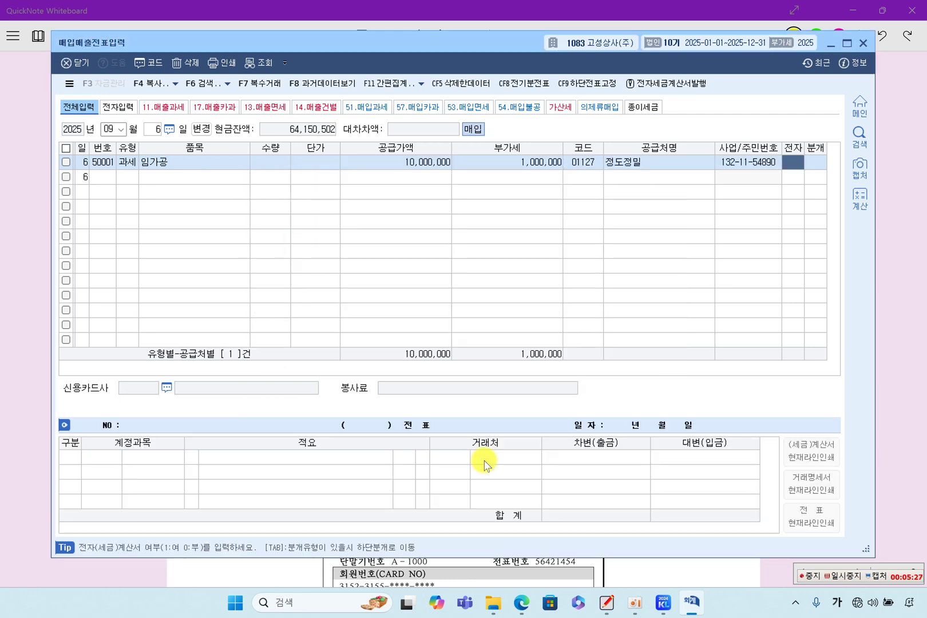
Step: Mark the 정도정밀 purchase as an electronic invoice (여) and set its journal type to 혼합
text(1)
key(Return)
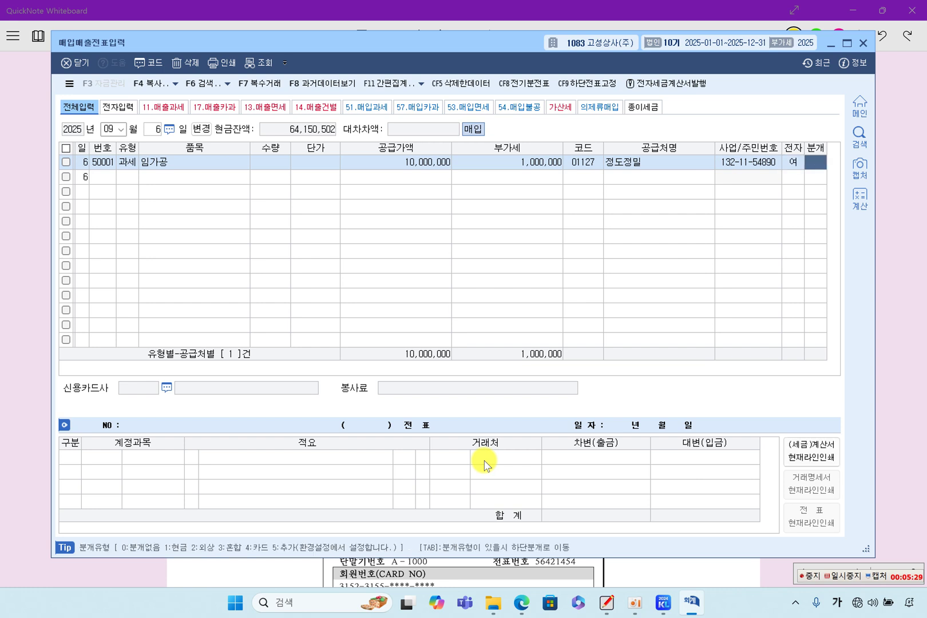
text(3)
key(Return)
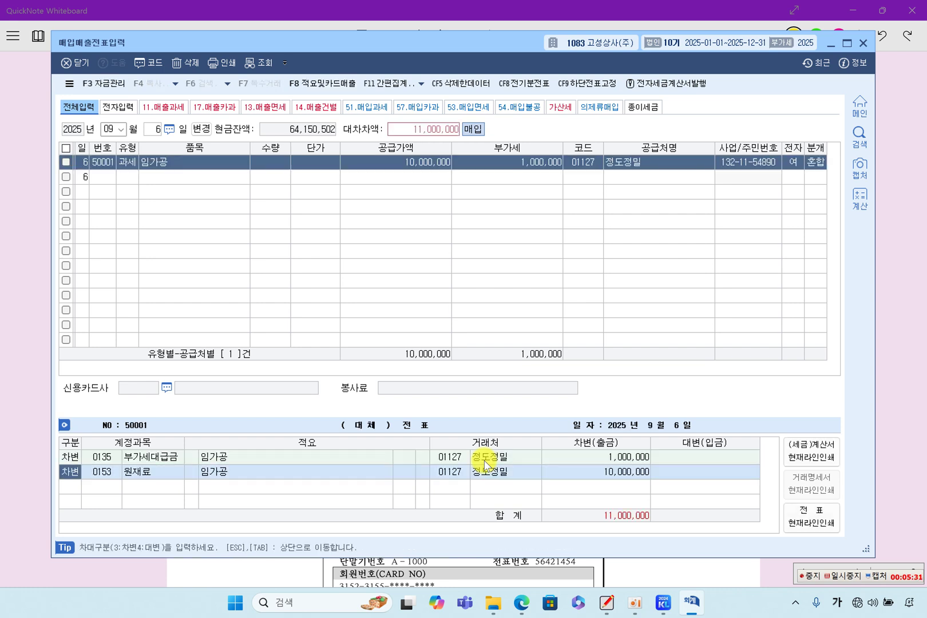
Step: Look up 외주가 in the account list and replace the 원재료 debit account with 0533 외주가공비 (제조원가), keeping the 10,000,000 amount
key(Return)
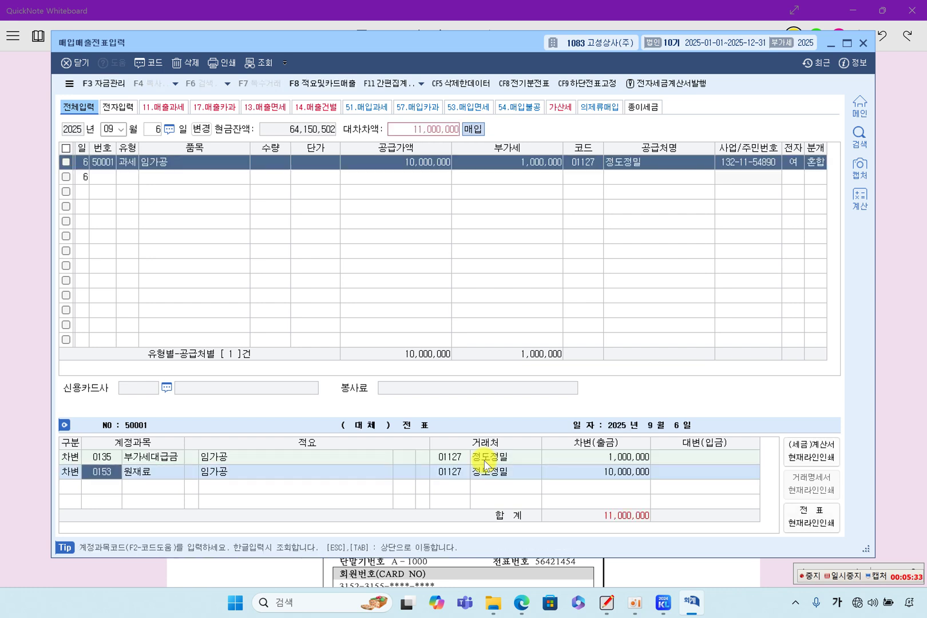
text(외)
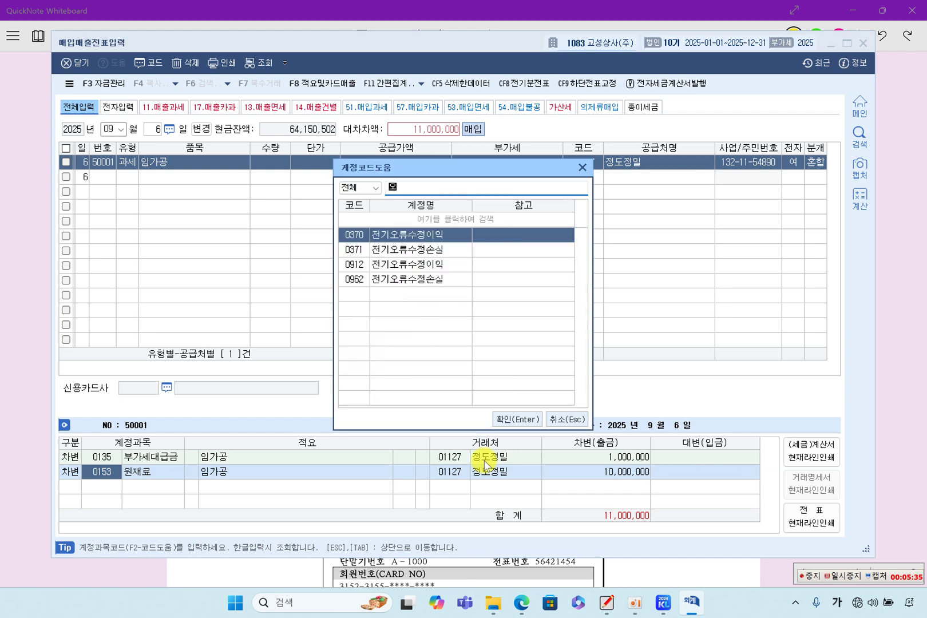
text(주가)
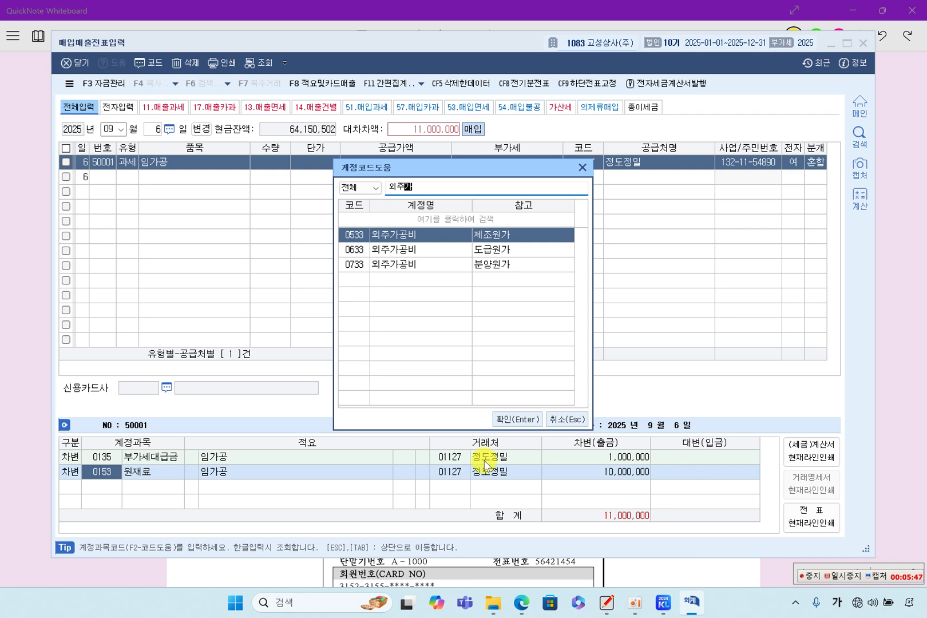
key(Down)
key(Up)
key(Down)
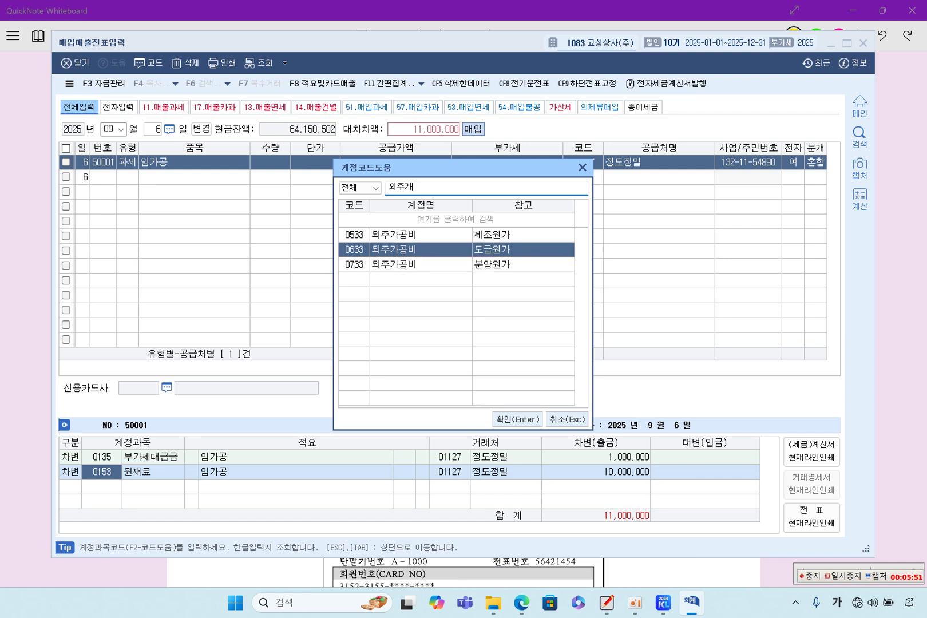
key(Down)
key(Up)
key(Down)
key(Up)
key(Down)
key(Up)
key(Down)
key(Up)
key(Down)
key(Up)
key(Up)
key(Return)
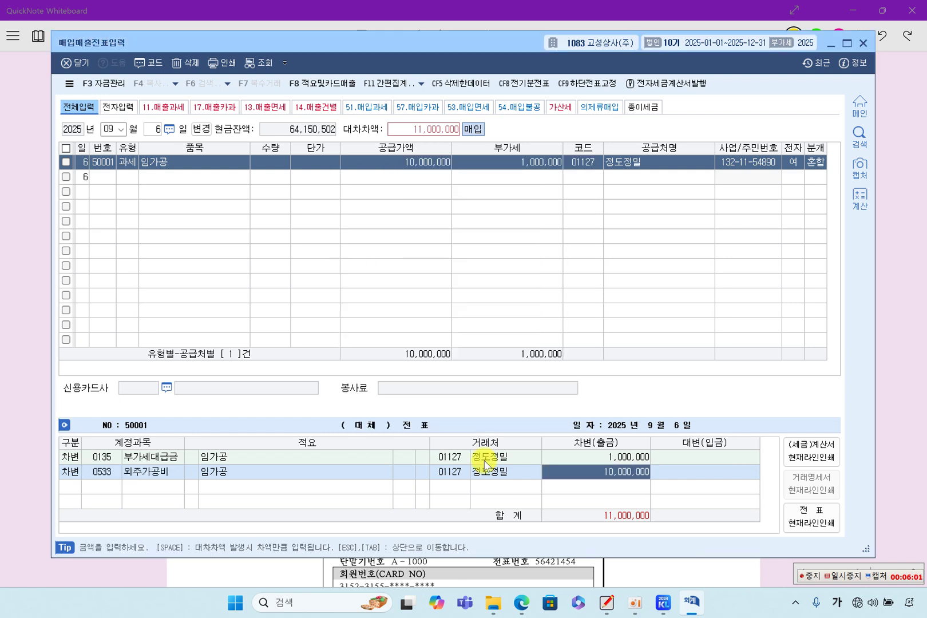
key(Return)
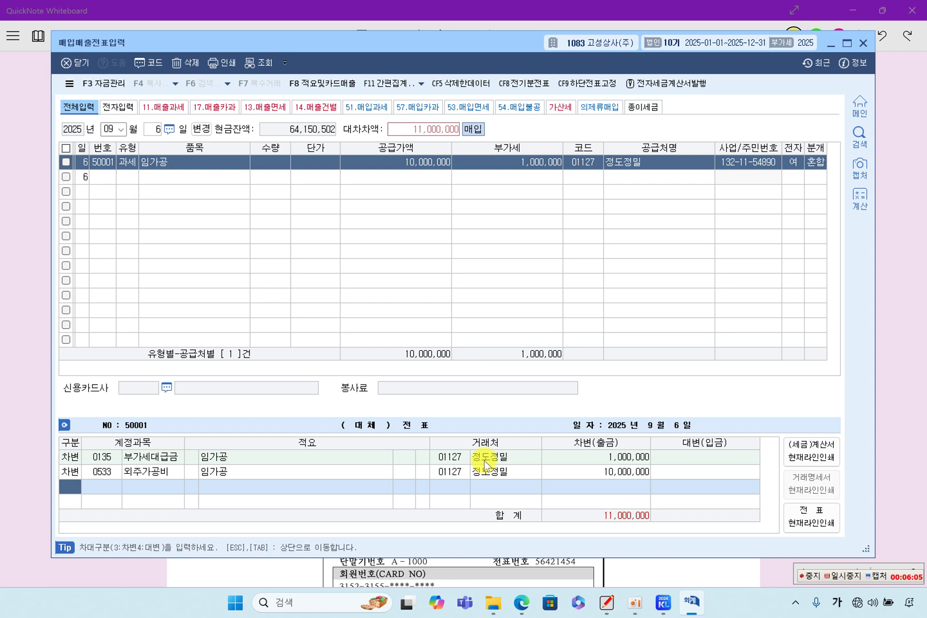
Step: Add a credit line to account 0103 보통예금 for 11,000,000 and return to the 임가공 purchase line
text(4103)
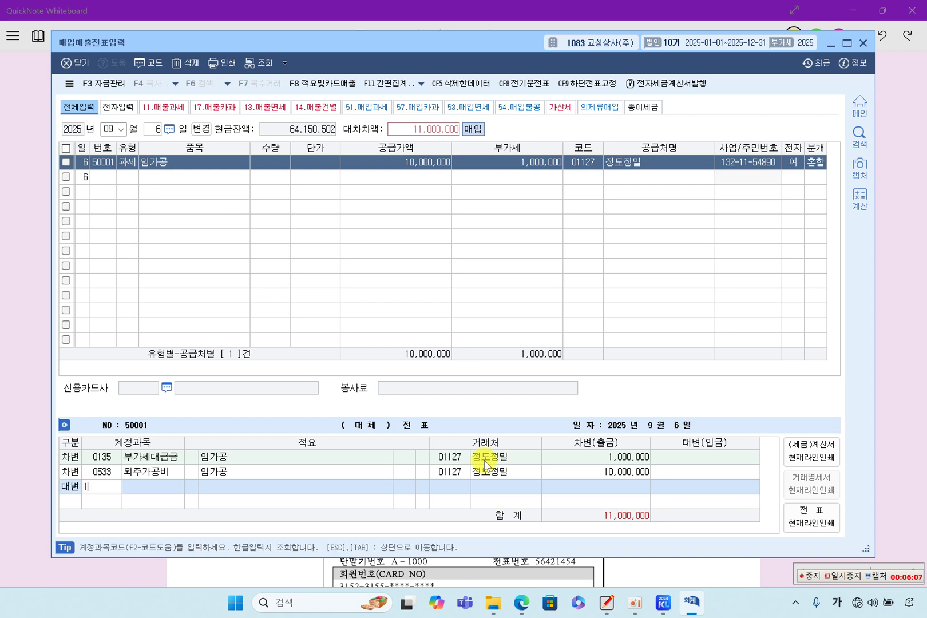
key(Return)
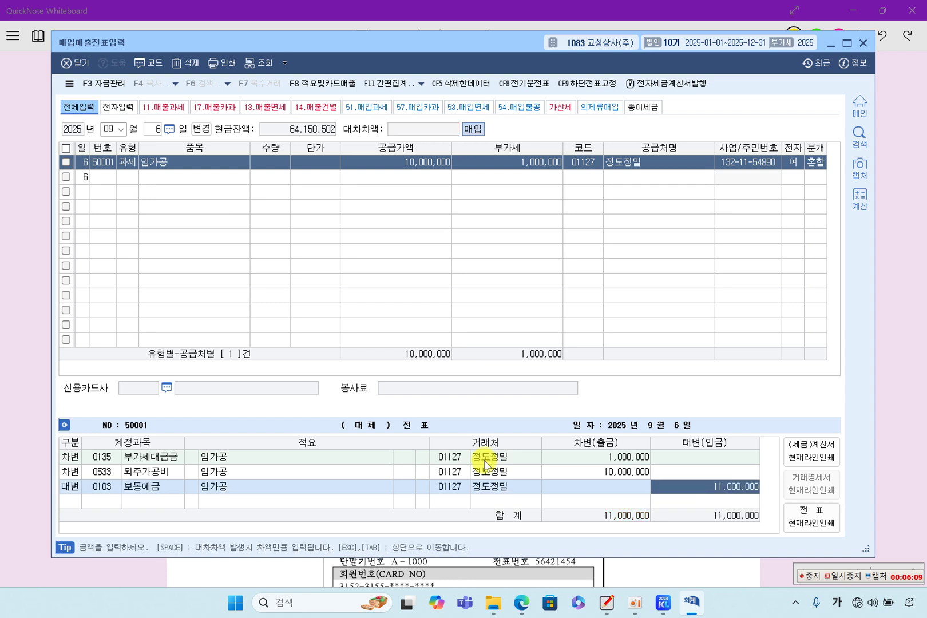
key(Escape)
key(Up)
key(Return)
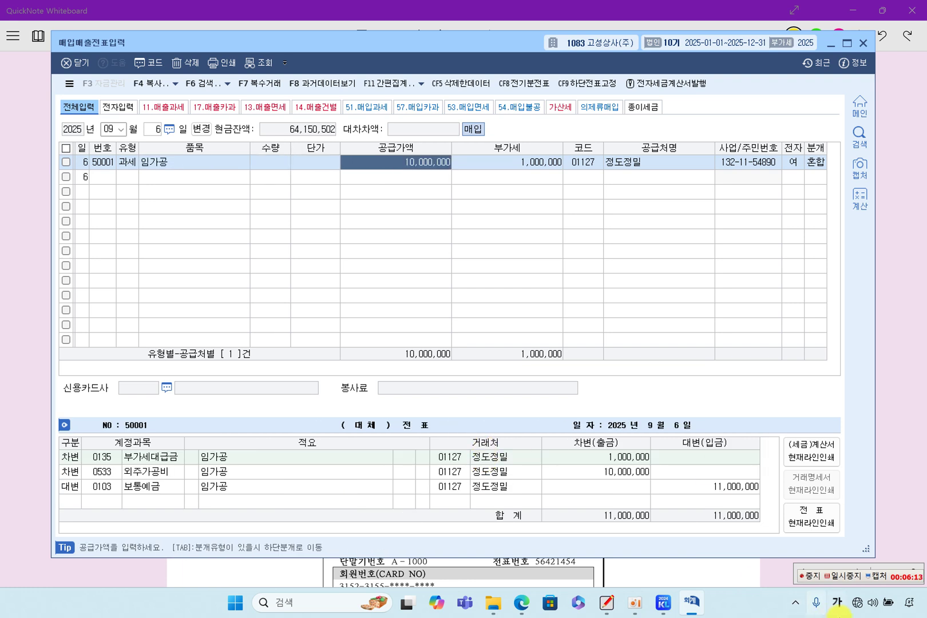
Step: Switch to QuickNote Whiteboard and highlight question [4]'s key wording plus the invoice's date, supply amount and tax
click(851, 575)
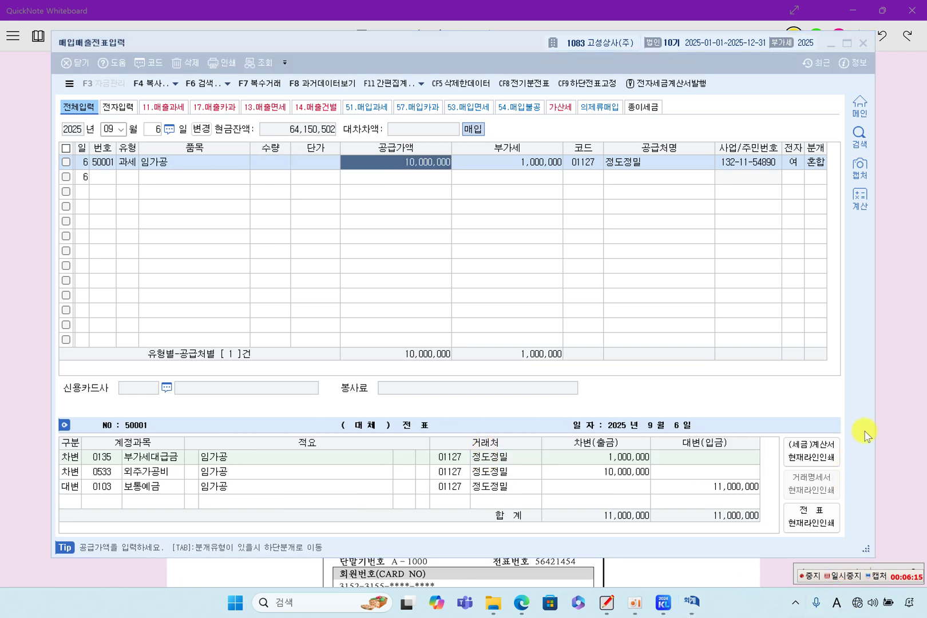
click(901, 380)
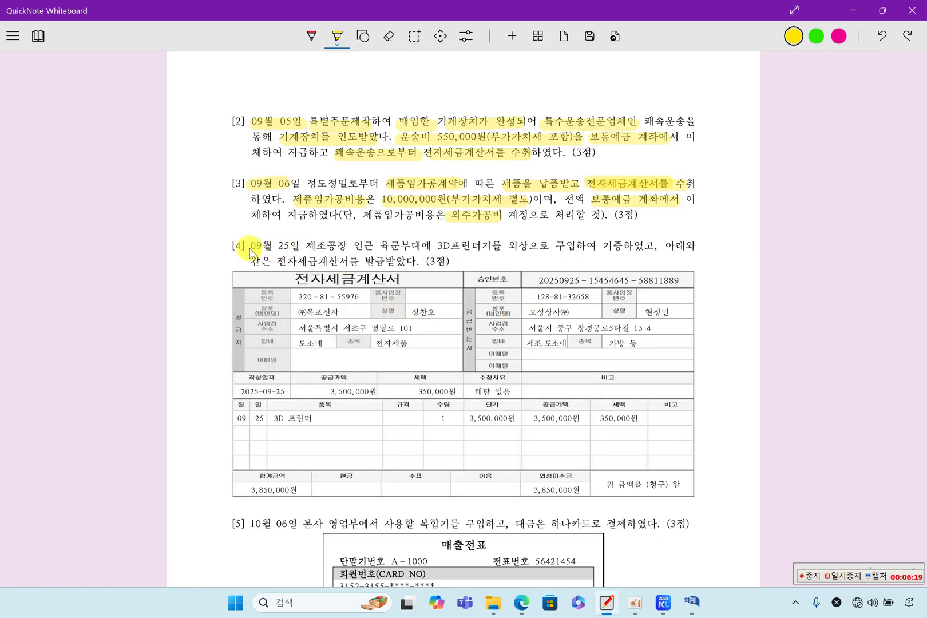
drag(250, 252, 630, 250)
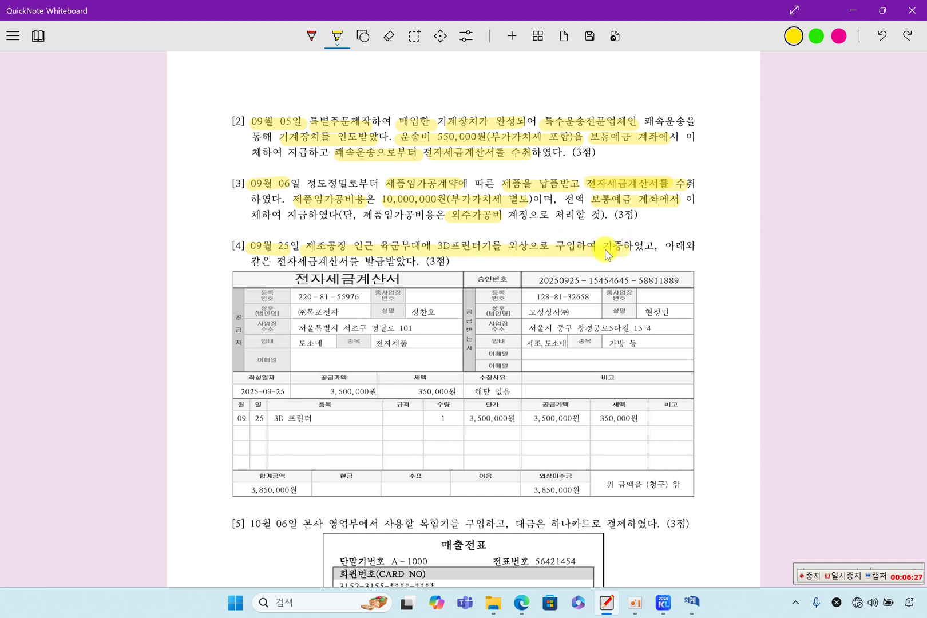
drag(278, 261, 432, 263)
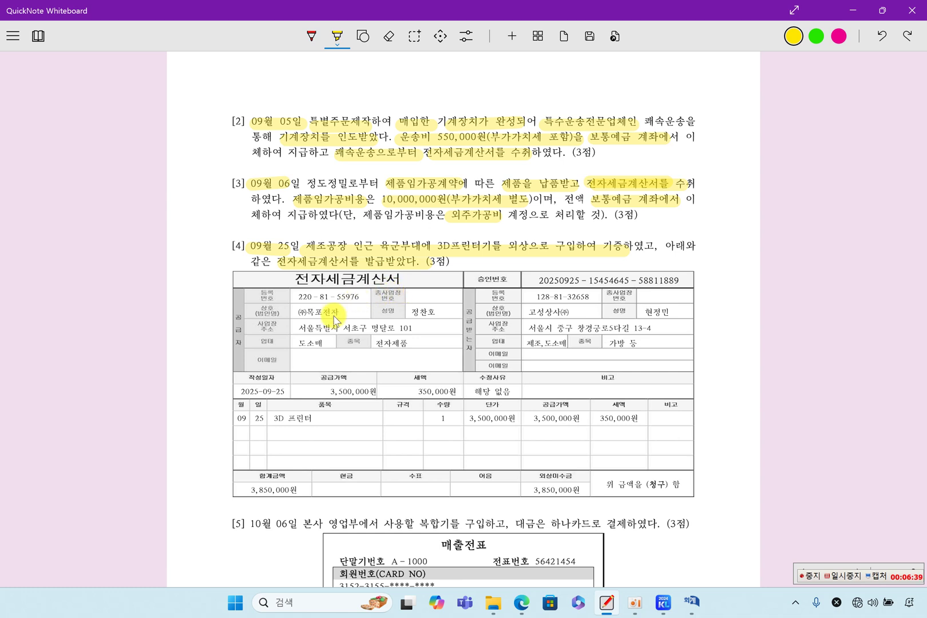
drag(235, 394, 447, 395)
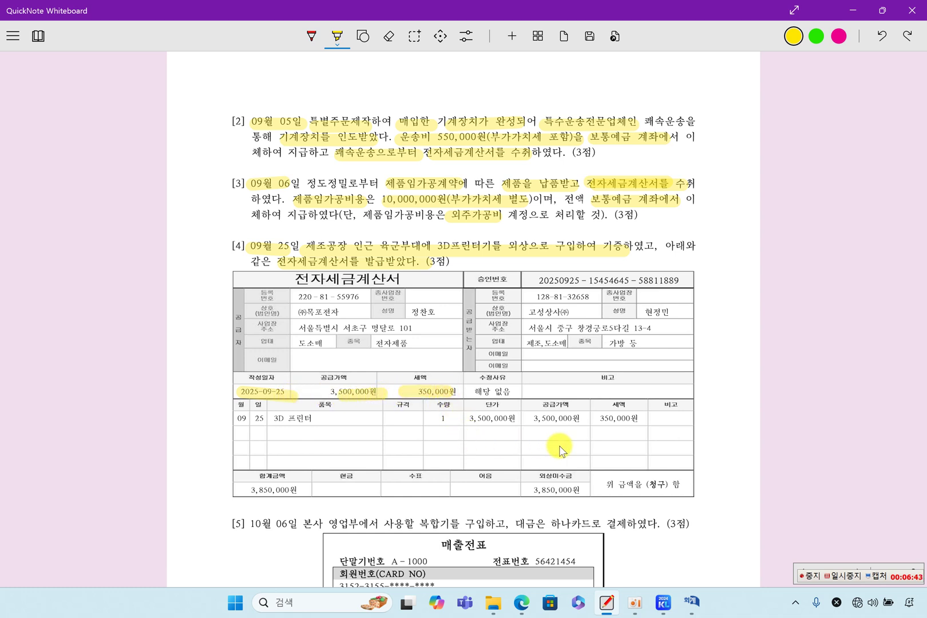
Step: Switch back to 매입매출전표입력, set the entry day to September 25, and set the line's type to 54 불공
click(692, 601)
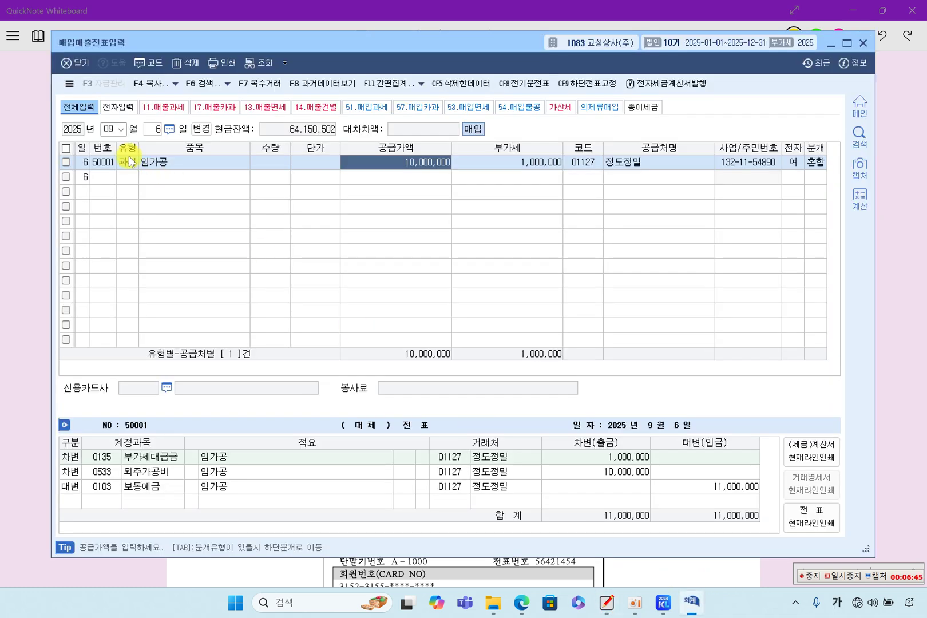
click(126, 179)
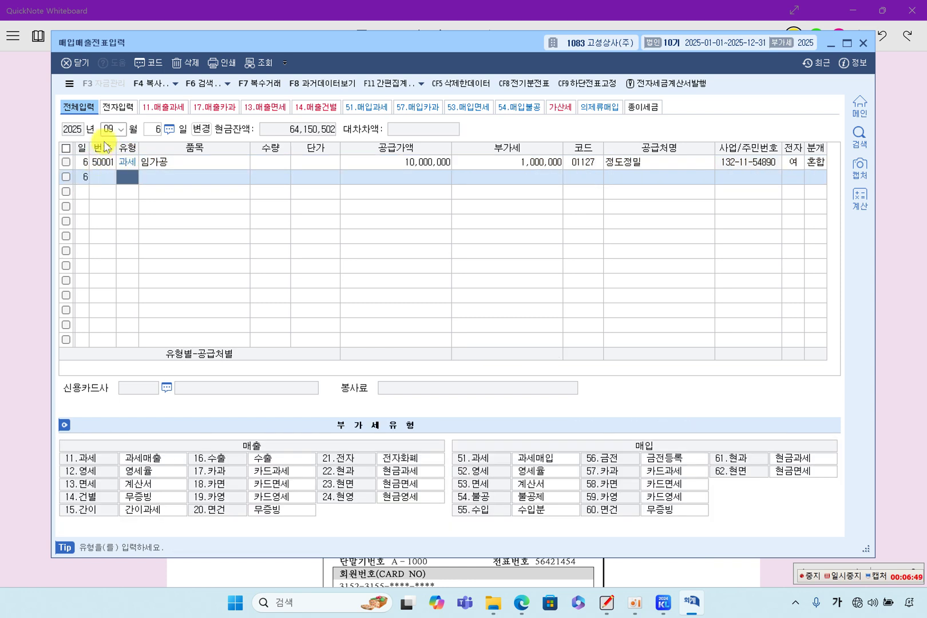
click(146, 131)
text(35)
key(Return)
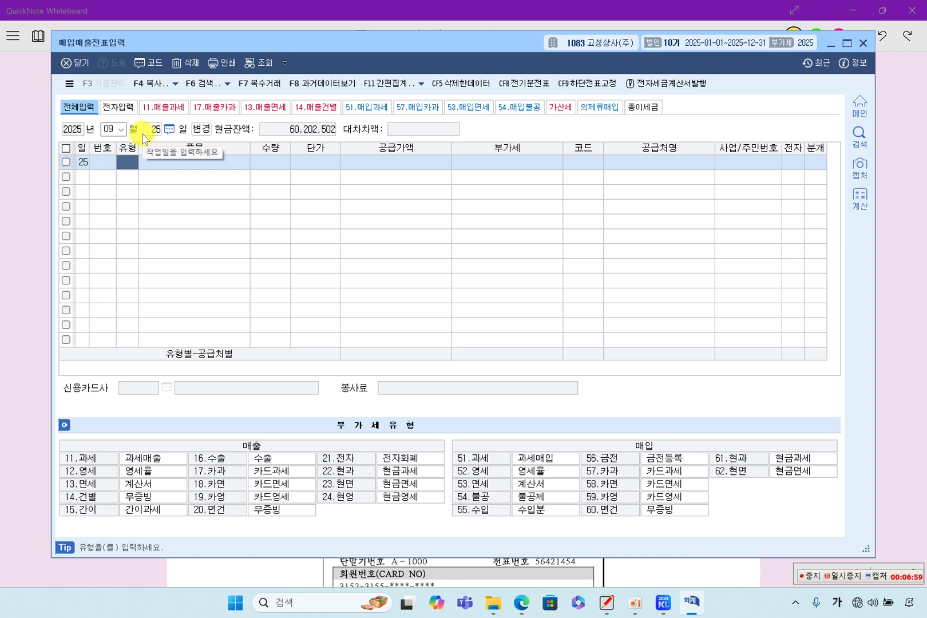
text(54)
key(Return)
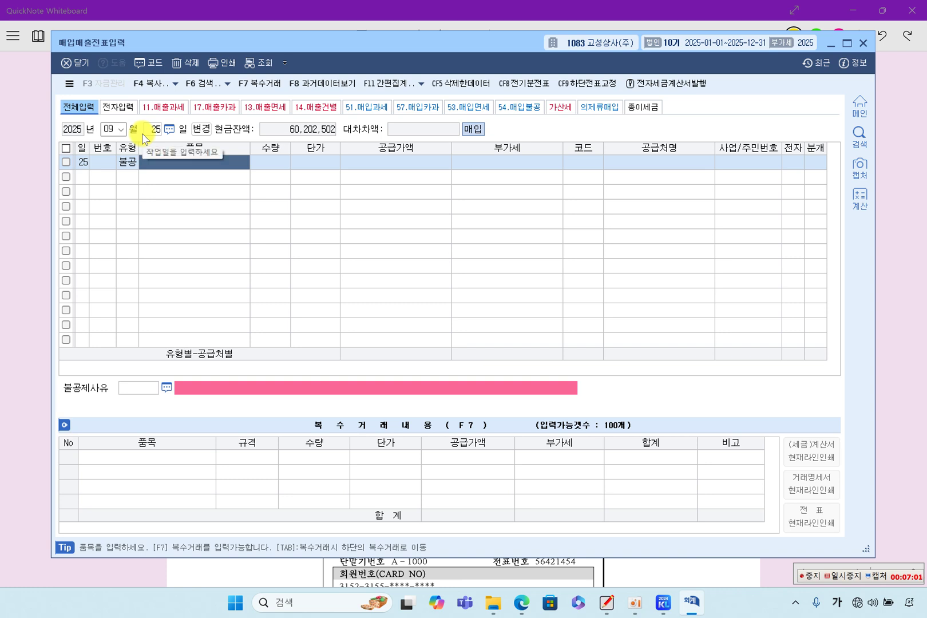
Step: Enter 3D 프린터 as the item on the September 25 line
text(3)
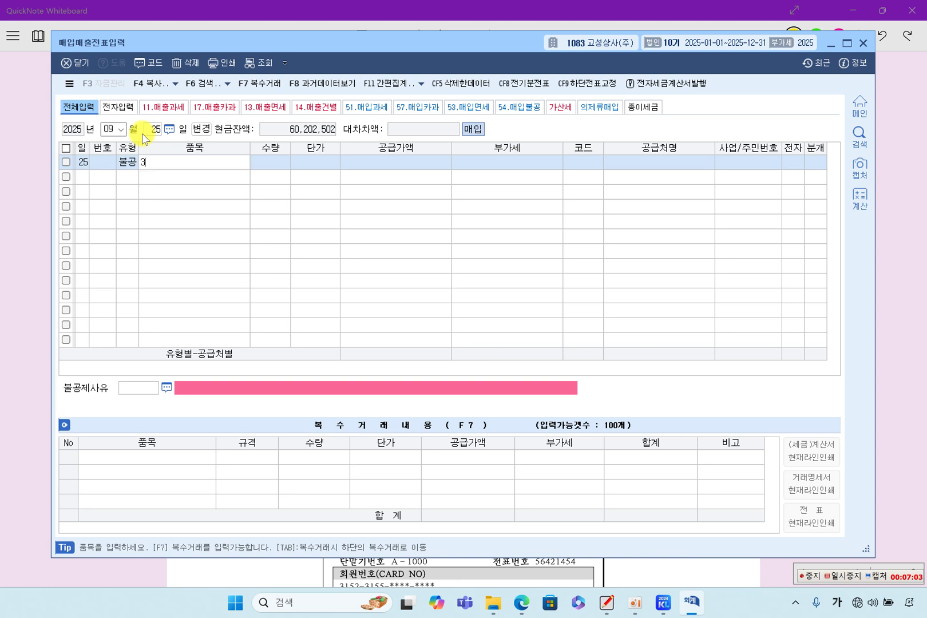
key(Hangul)
text(0)
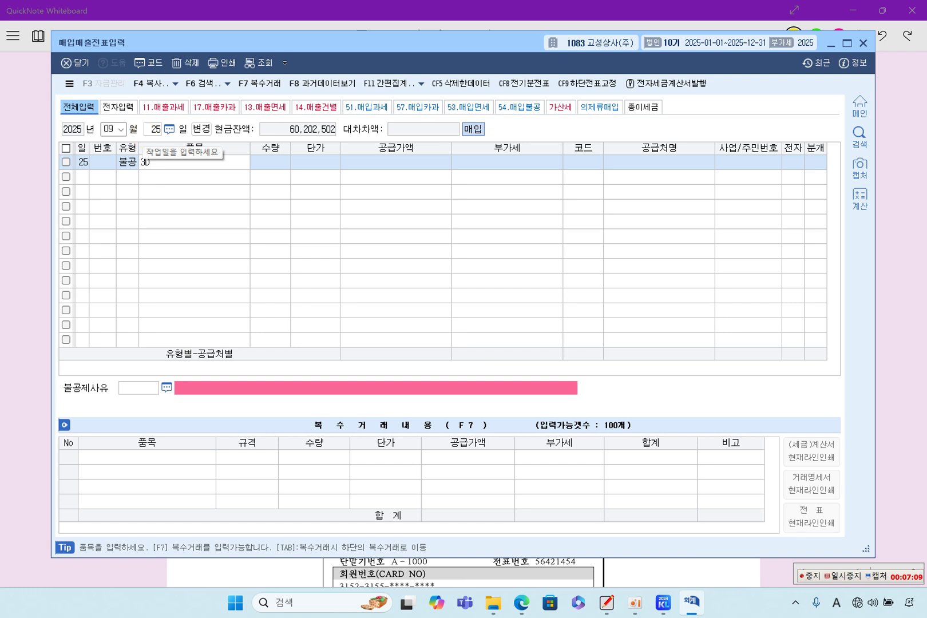
key(Hangul)
text(프린터)
key(Return)
key(Caps_Lock)
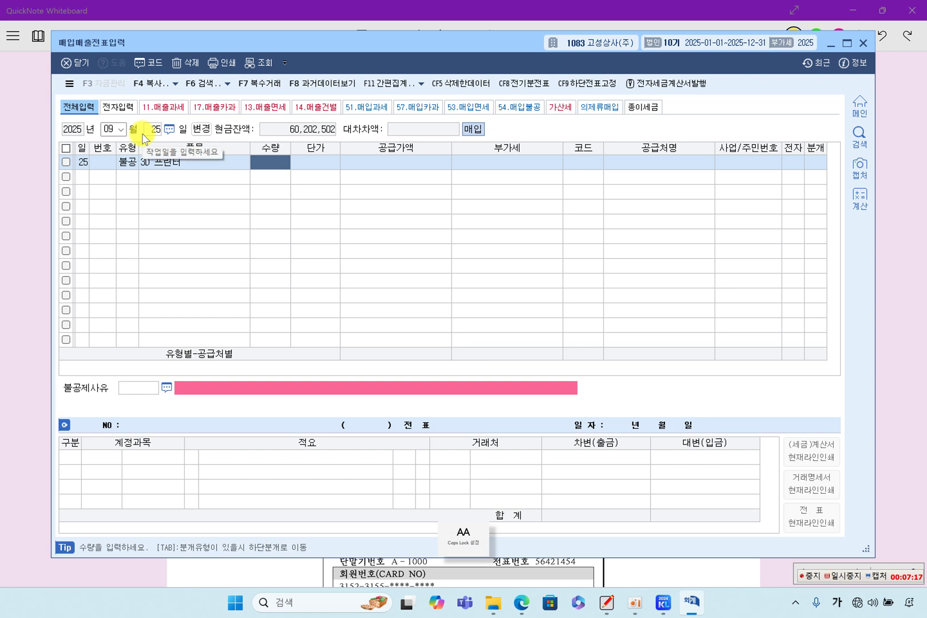
Step: Set the 3D 프린터 quantity to 1 and unit price to 3,500,000, accepting the calculated supply amount and VAT
key(Return)
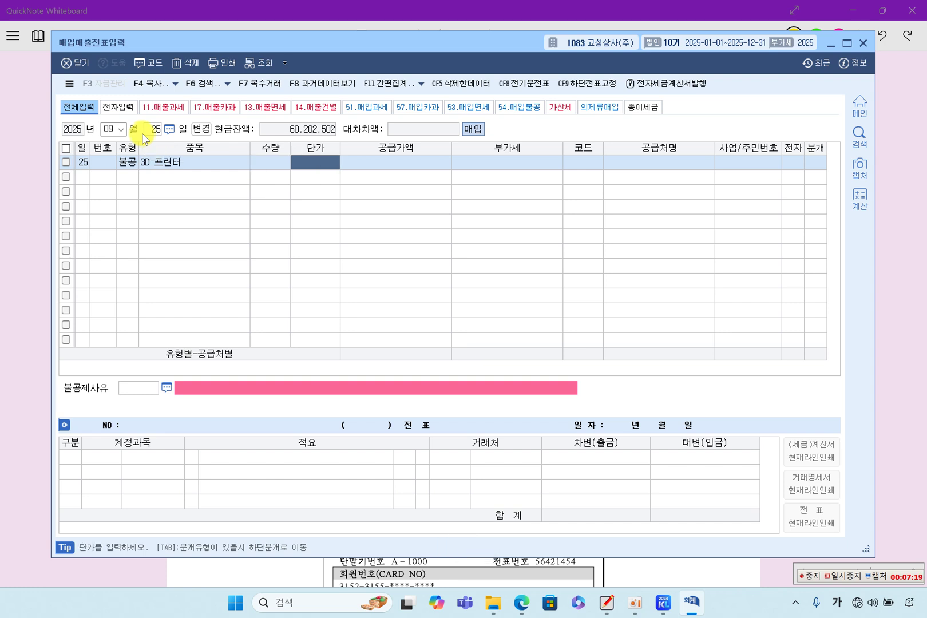
key(shift+Tab)
text(1)
key(Return)
text(3500000)
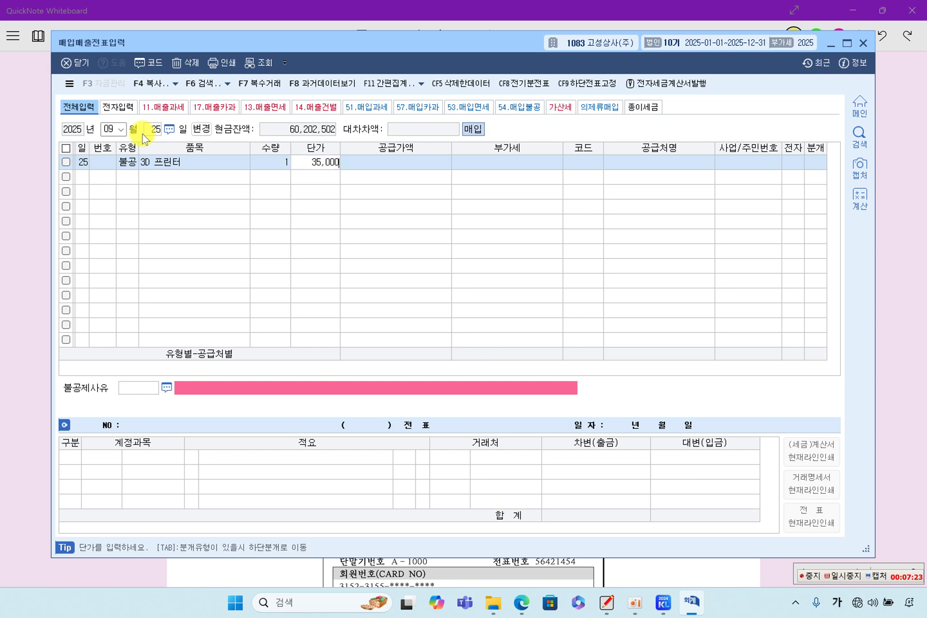
key(Return)
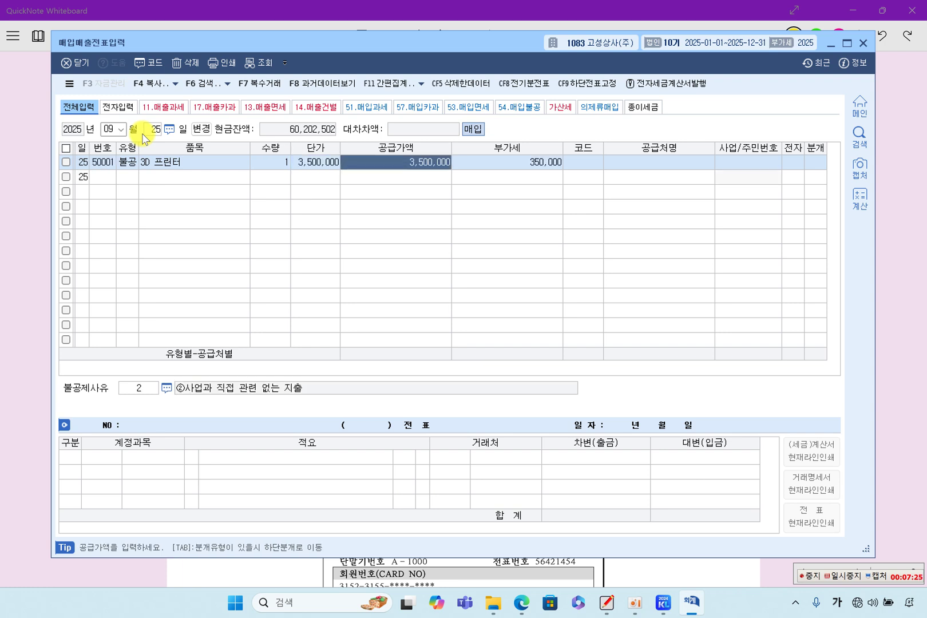
key(Return)
key(Return)
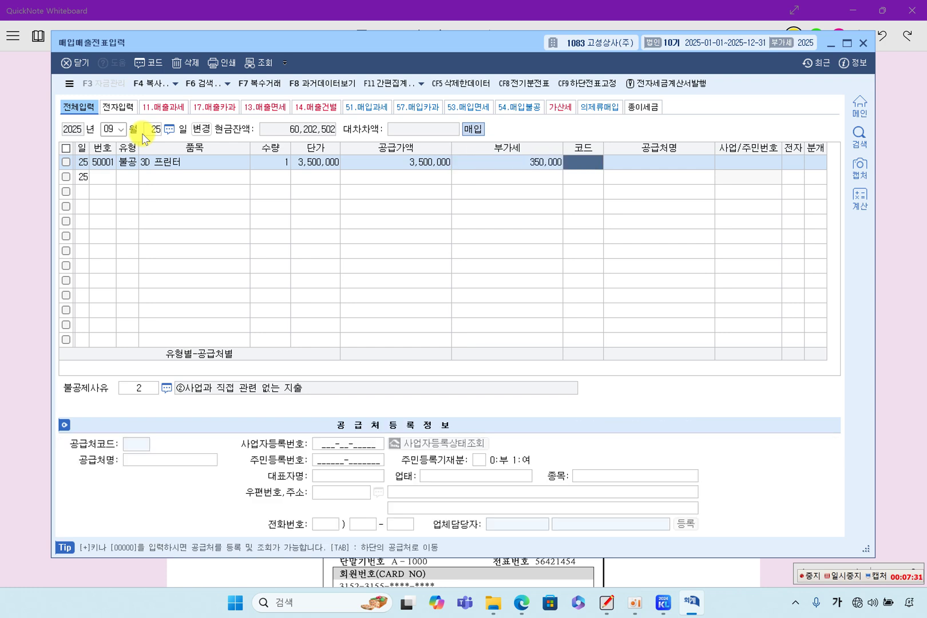
Step: Look up 목포 in the trading-partner list and assign (주)목포전자 as the supplier of the 3D 프린터
key(F2)
text(목ㅍ)
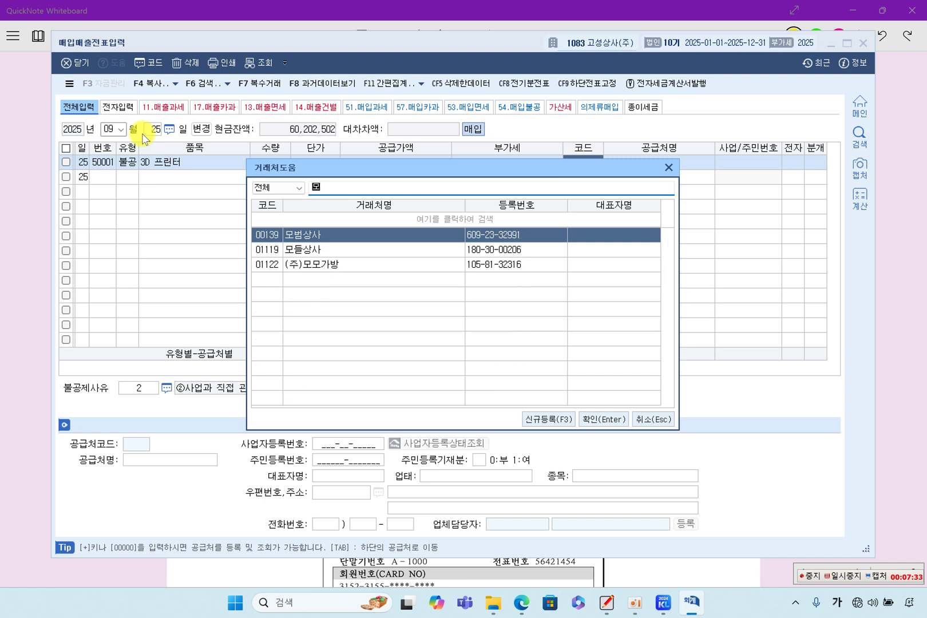
text(ㅗ)
key(Return)
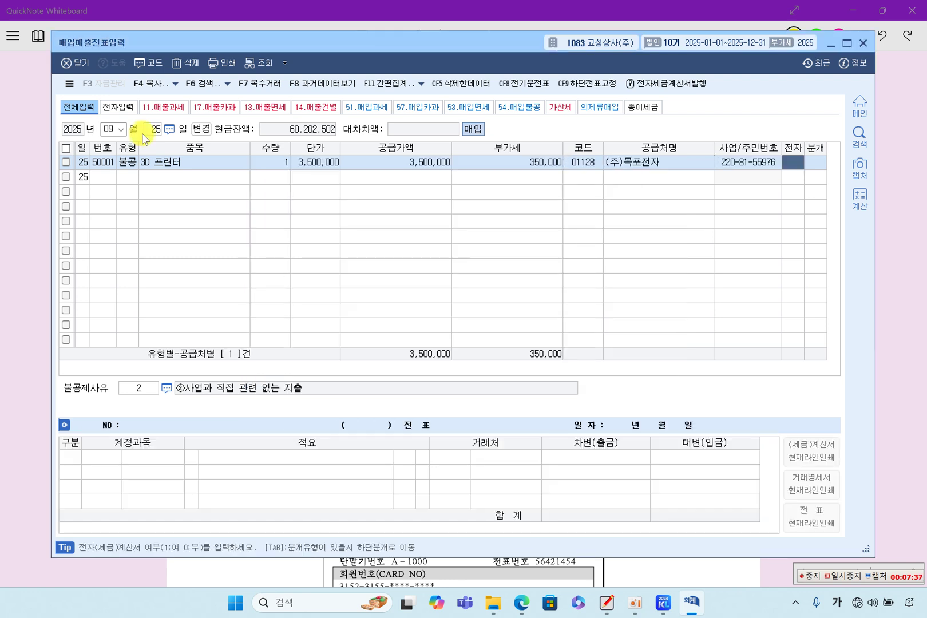
Step: Mark the 3D 프린터 purchase as an electronic invoice (여), accept non-deduction reason 2, and set its journal type to 혼합
text(1)
key(Return)
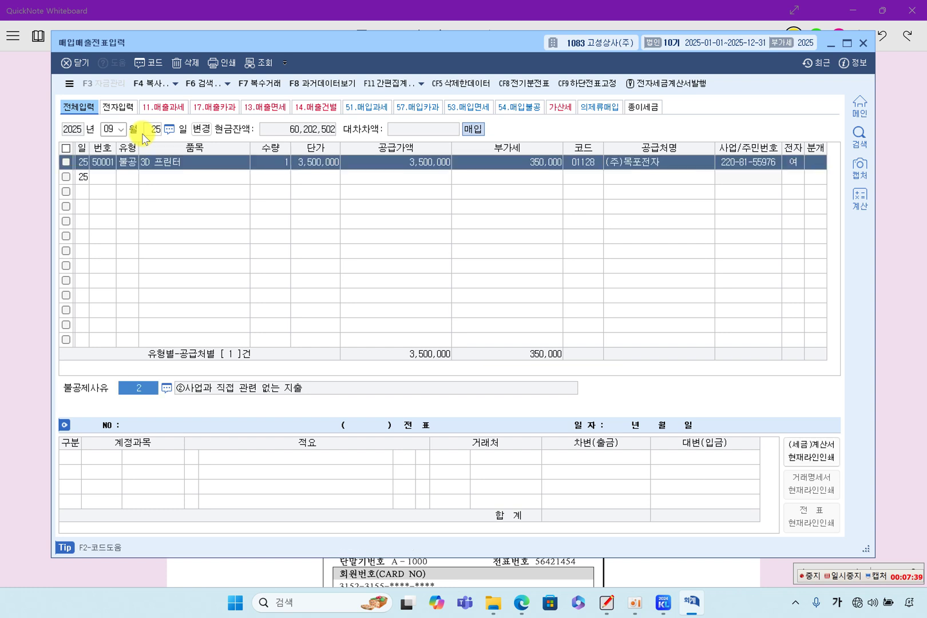
key(Return)
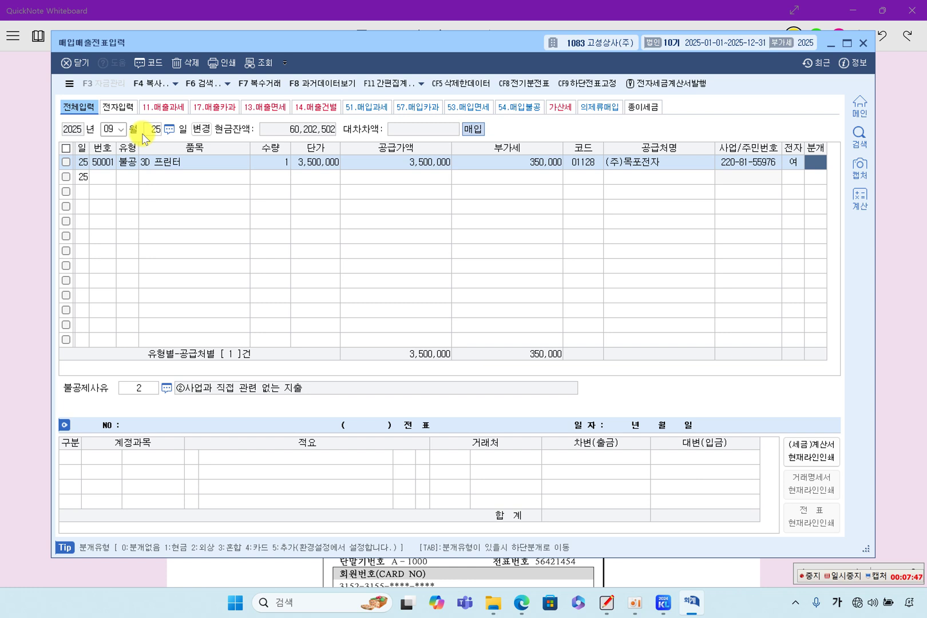
text(3)
key(Return)
key(Return)
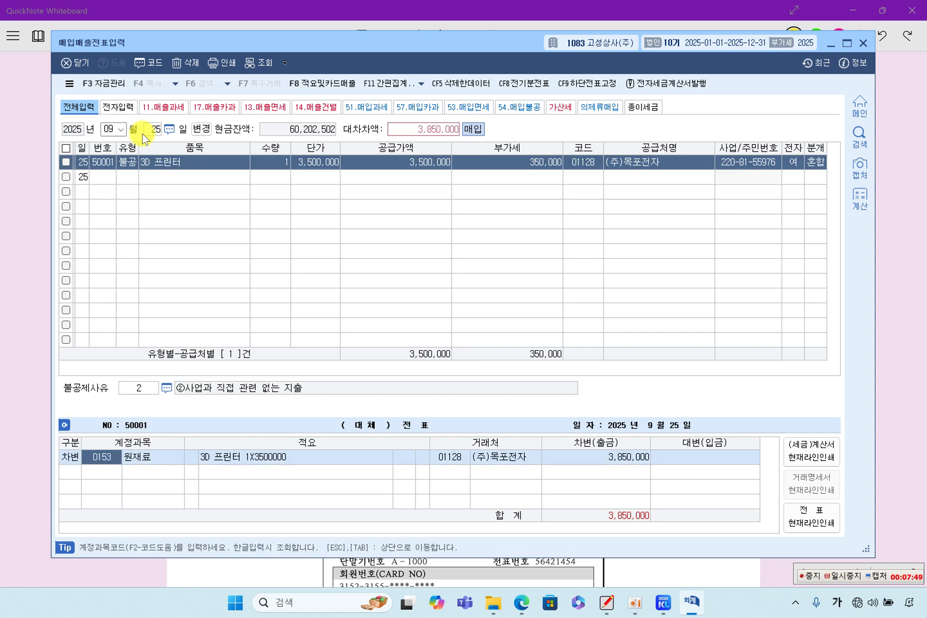
Step: Look up 기부금 in the account list and replace the 원재료 debit account with 0953 기부금, keeping the 3,850,000 amount
key(F2)
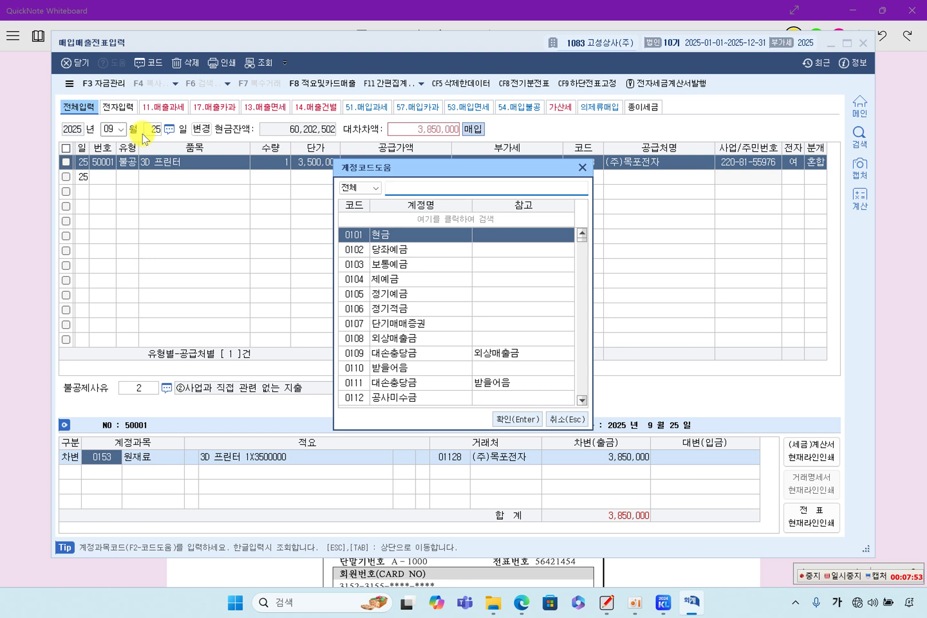
text(기타)
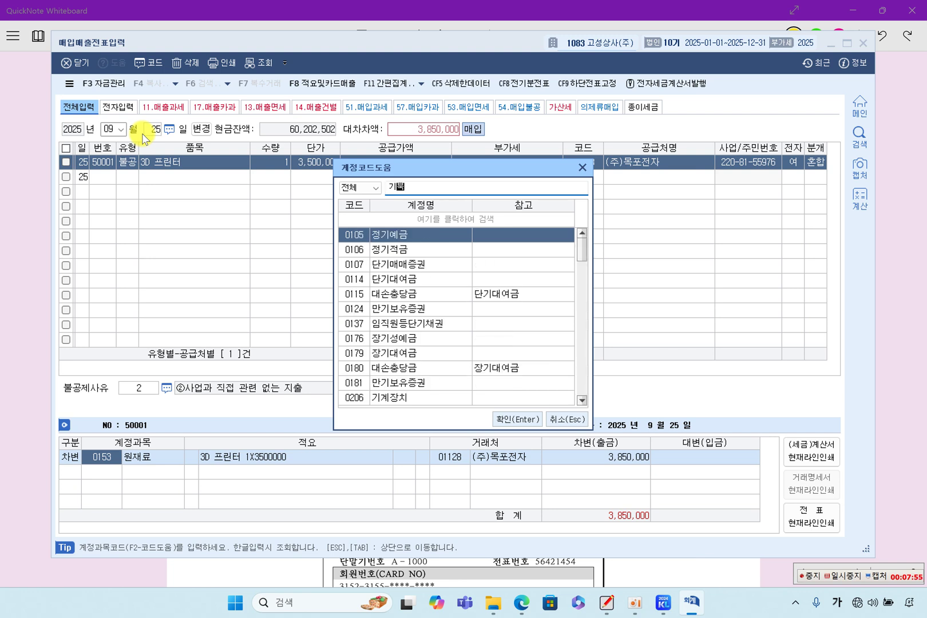
text(금)
key(Return)
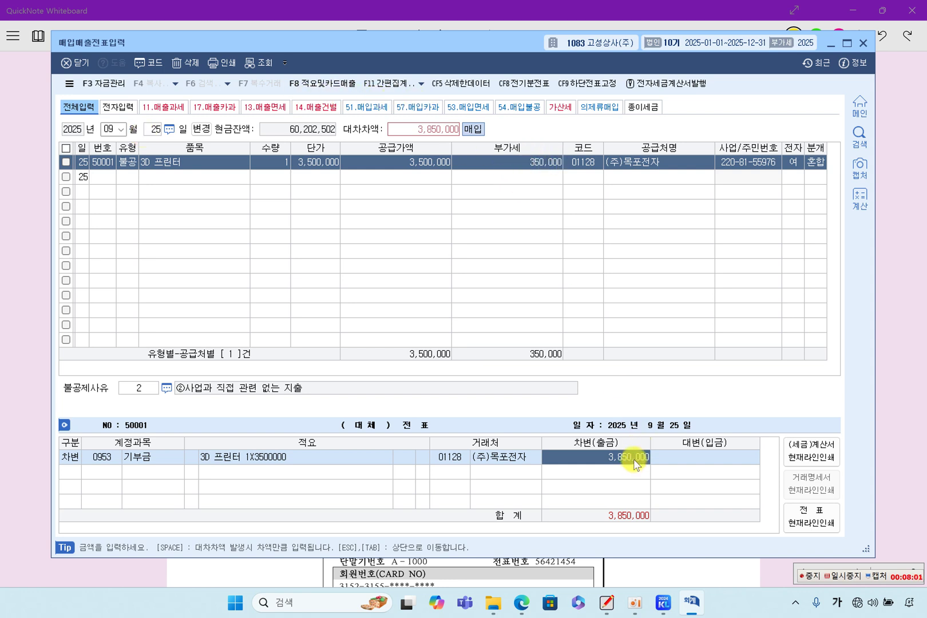
key(Return)
Step: Add a credit line to account 0253 미지급금 for 3,850,000 with (주)목포전자 and save the 3D 프린터 voucher
key(4)
key(Return)
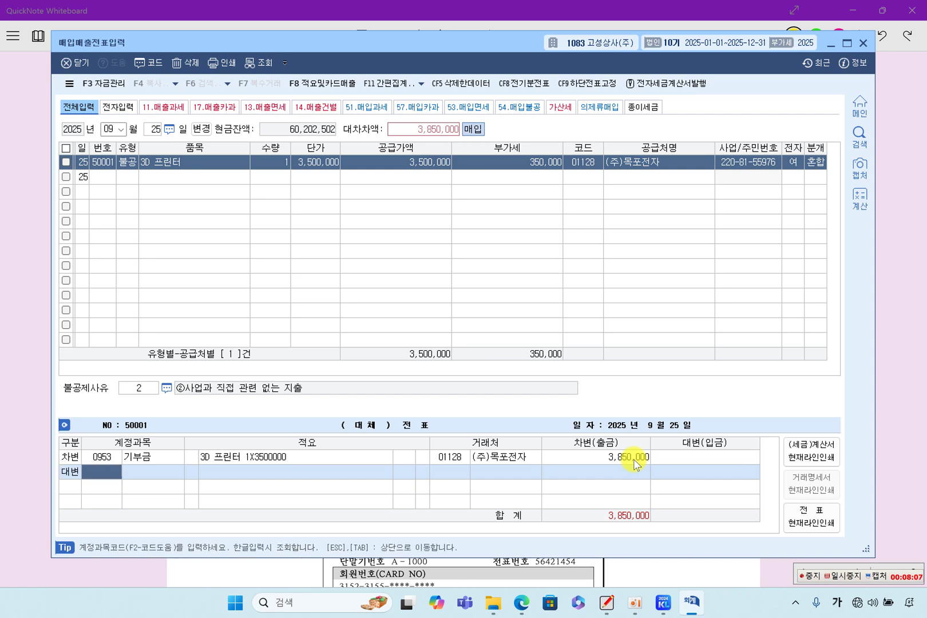
text(253)
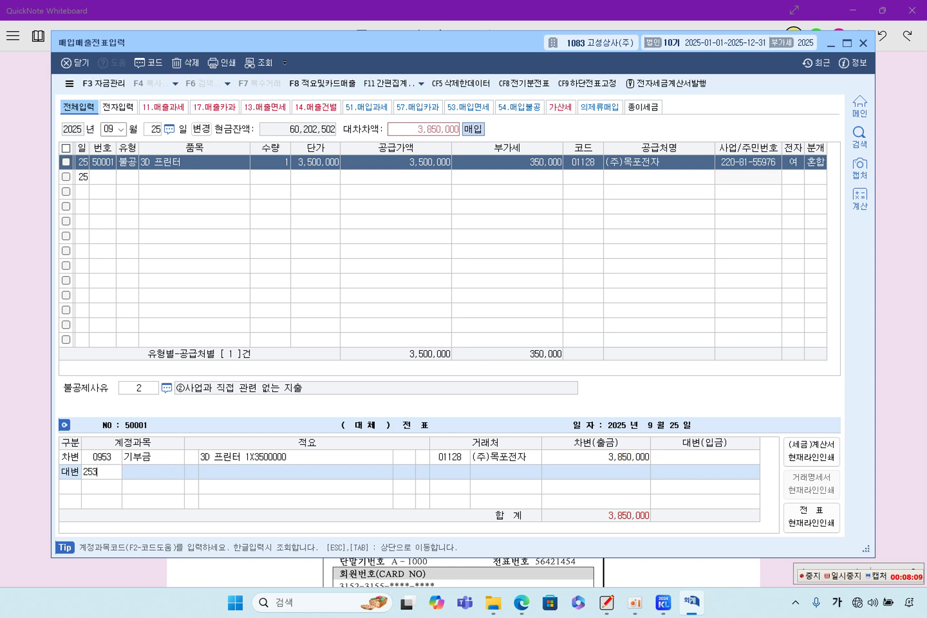
key(Return)
key(Tab)
key(Up)
key(Return)
key(Return)
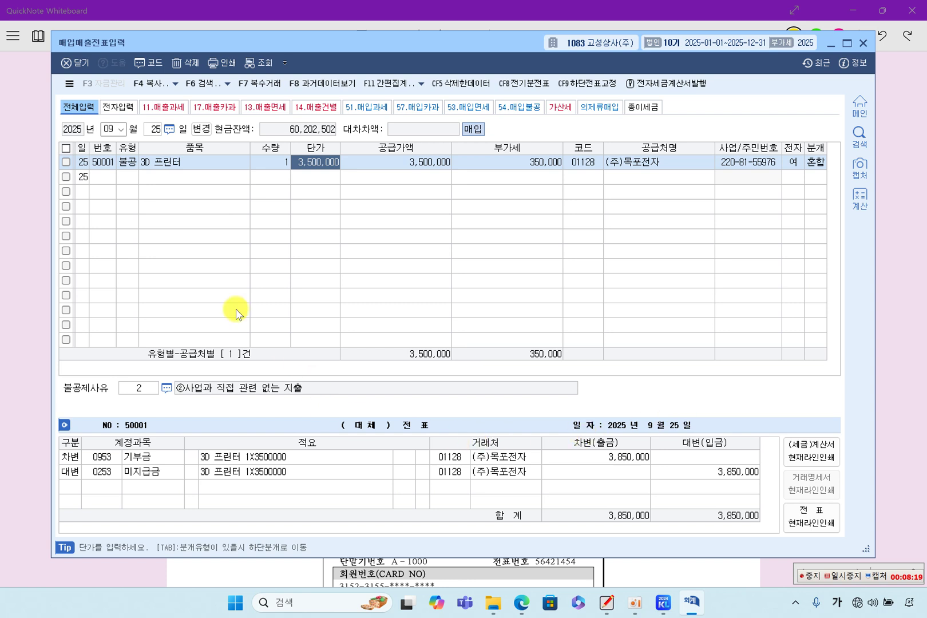
Step: Switch to QuickNote Whiteboard and highlight question [5]'s date, 영업부 use, 복합기 purchase, 하나카드 payment and the receipt's VAT line
click(53, 258)
scroll(404, 374, down, 5)
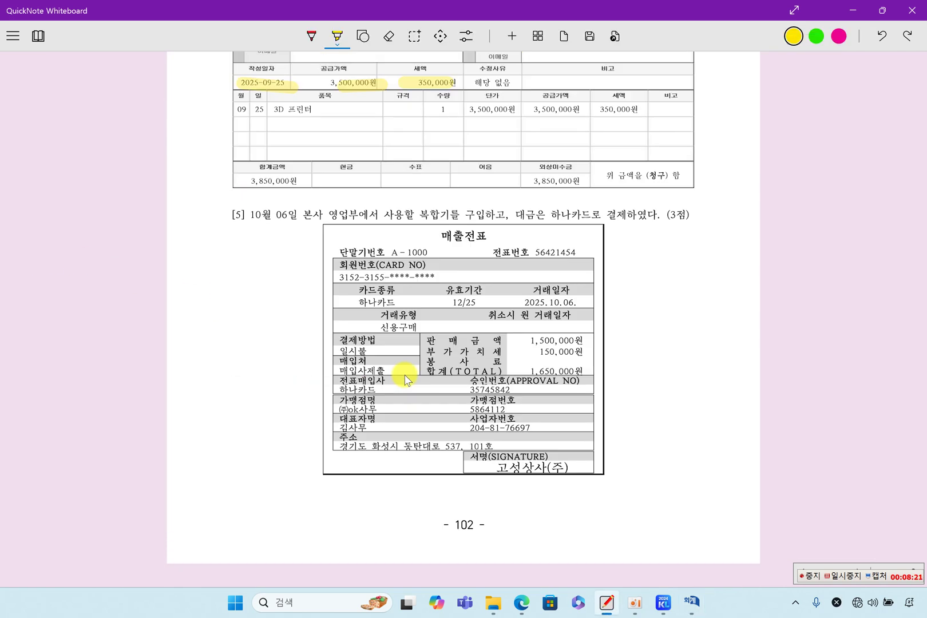
drag(248, 215, 638, 218)
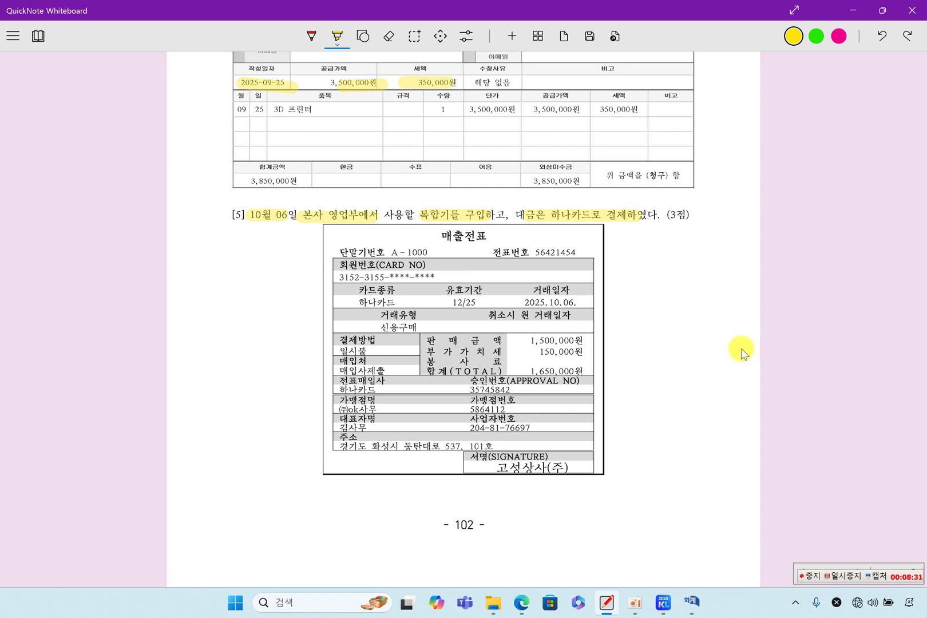
drag(430, 352, 583, 352)
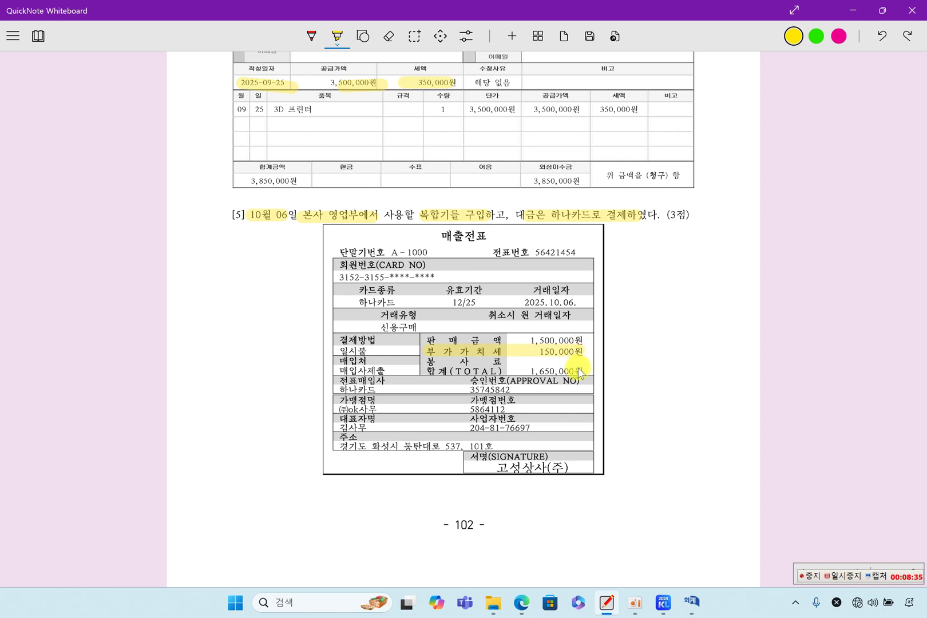
Step: Return to 매입매출전표입력, set the voucher date to October 6, and choose purchase type 57.카과 for the new entry
click(692, 602)
click(109, 129)
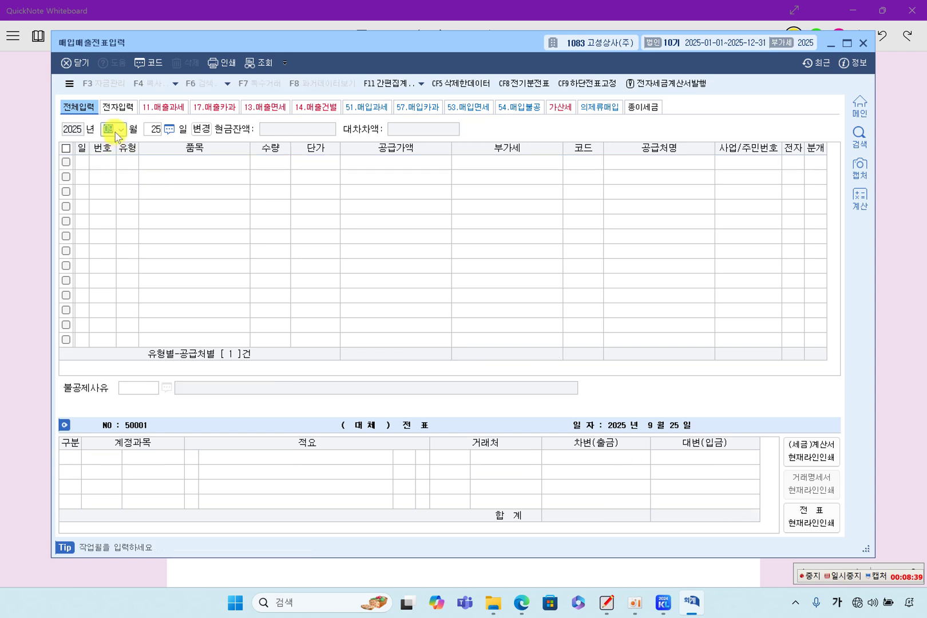
text(10)
key(Return)
text(6)
key(Return)
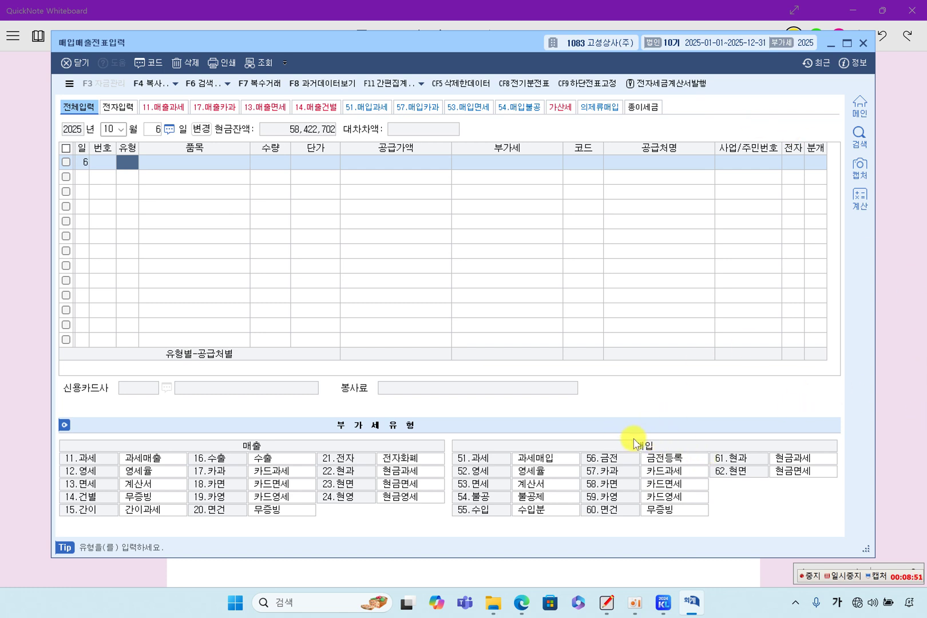
click(621, 469)
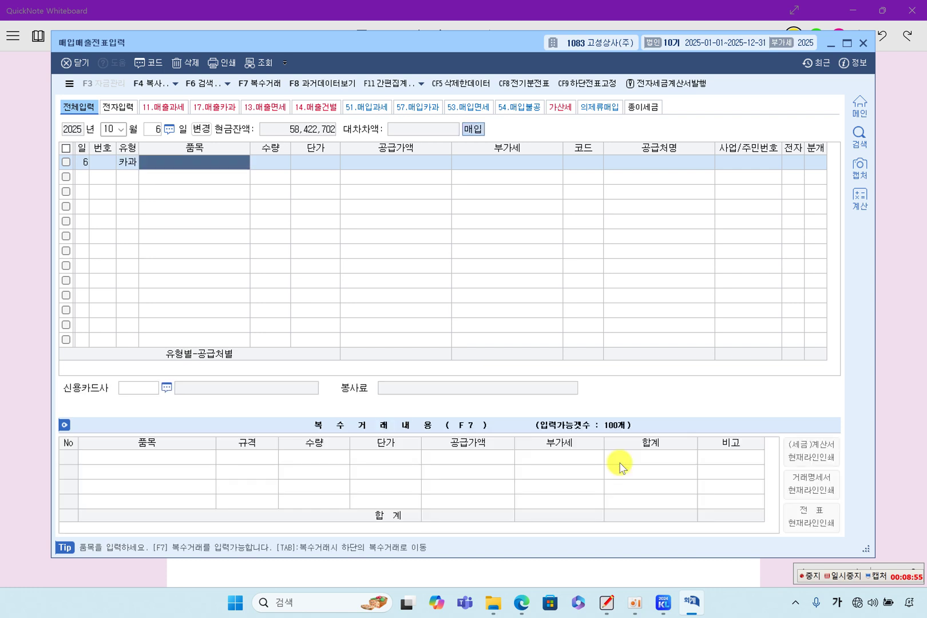
Step: Enter 복합기 as the item without quantity or unit price, and enter the VAT-inclusive amount 1,650,000, accepting the split supply amount and VAT
text(복ㅎ)
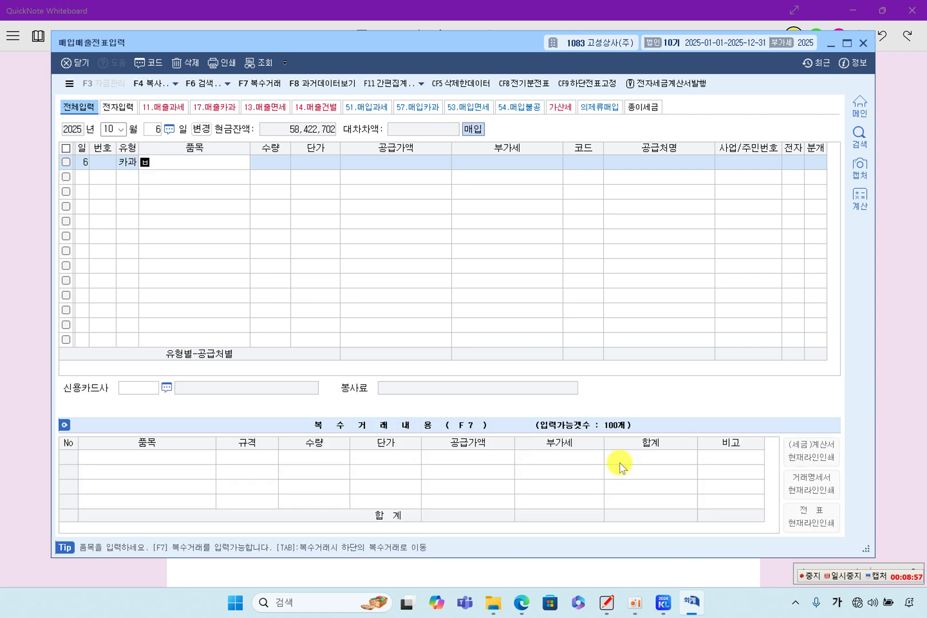
text(ㅏㅂ기)
key(Return)
key(Return)
key(Return)
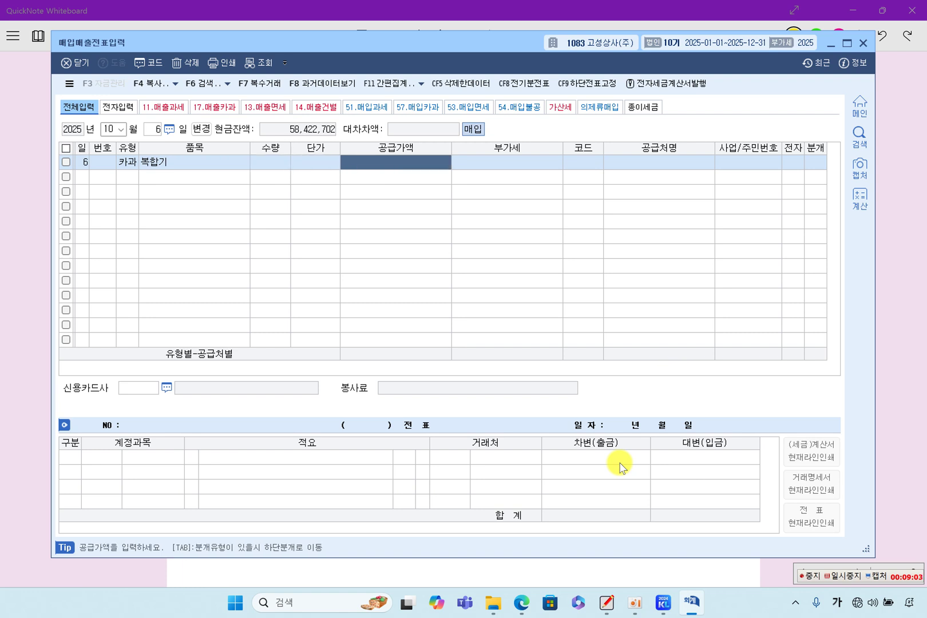
text(1,650,00)
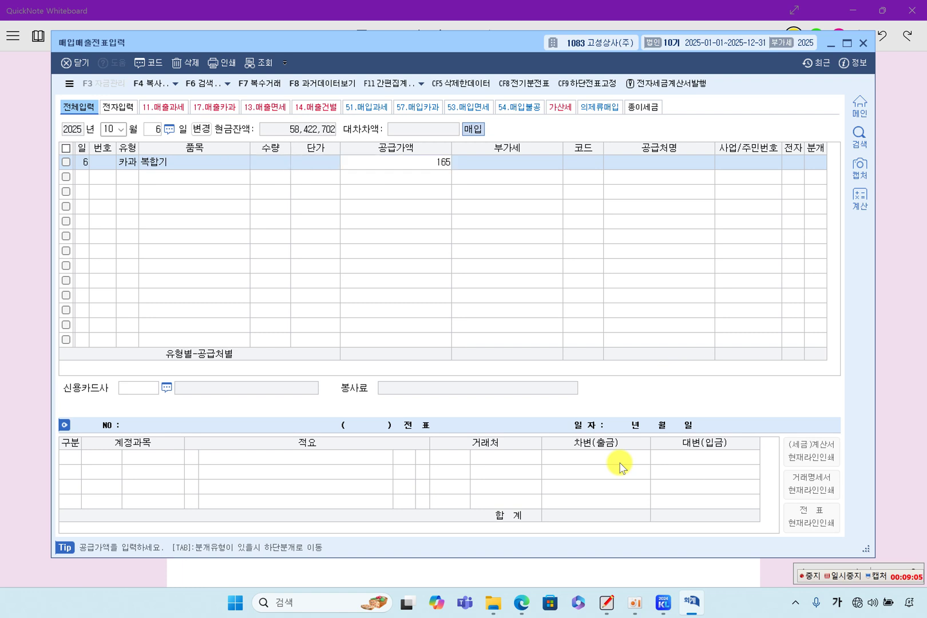
text(0)
key(Return)
key(Return)
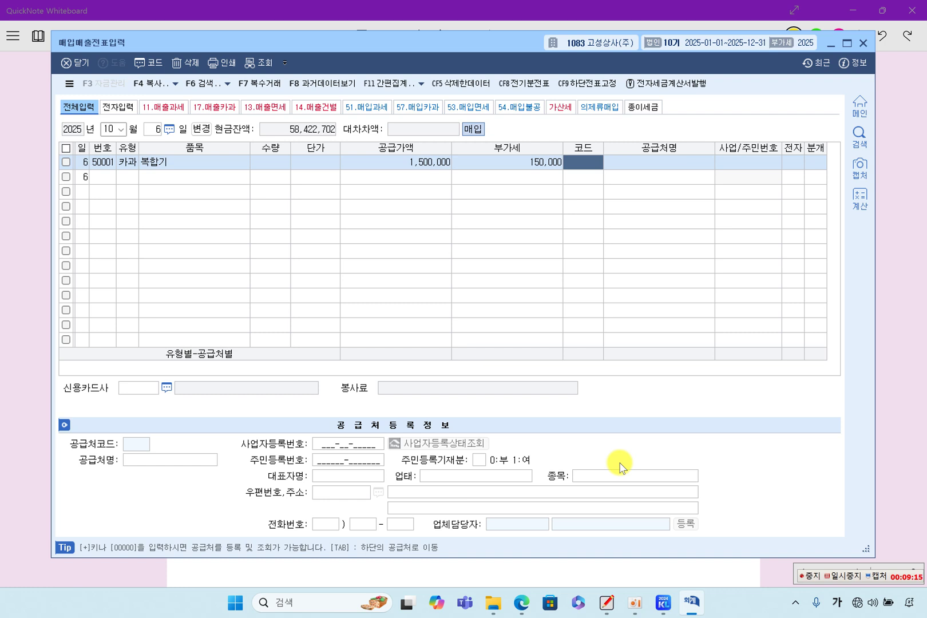
Step: Look up ok in the trading-partner list and assign (주)OK사무 as the supplier of the 복합기
key(F2)
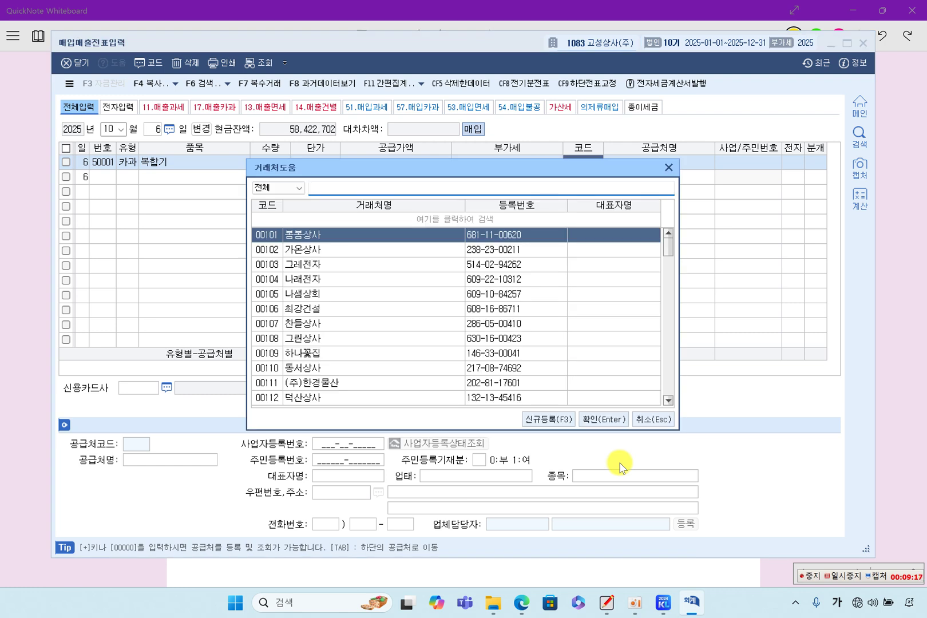
key(Hangul)
text(ok)
key(Return)
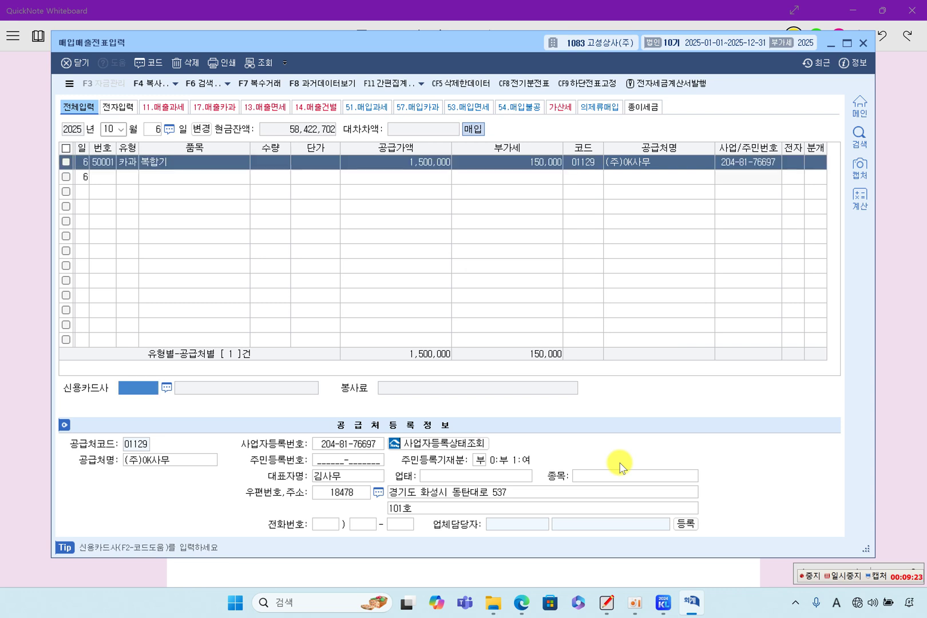
Step: Set the credit card company to 99601 하나카드 and the 복합기 entry's journal type to 카드
key(F2)
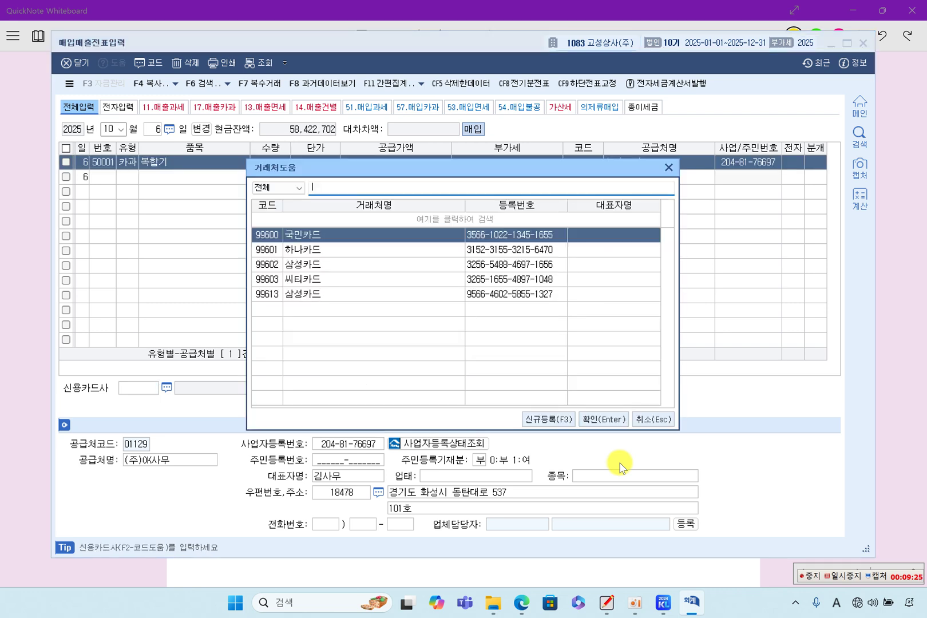
key(Down)
key(Return)
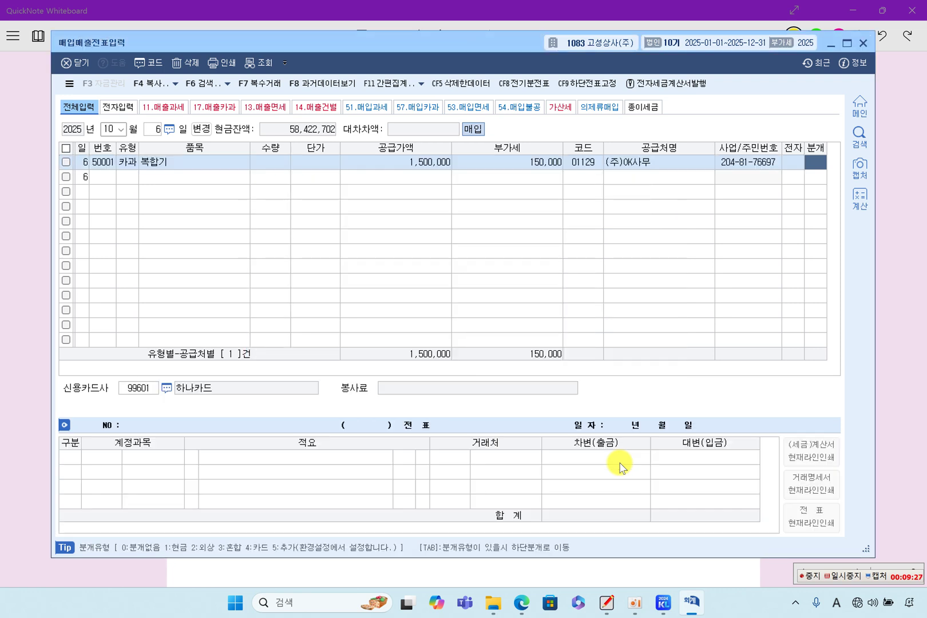
text(4)
key(Return)
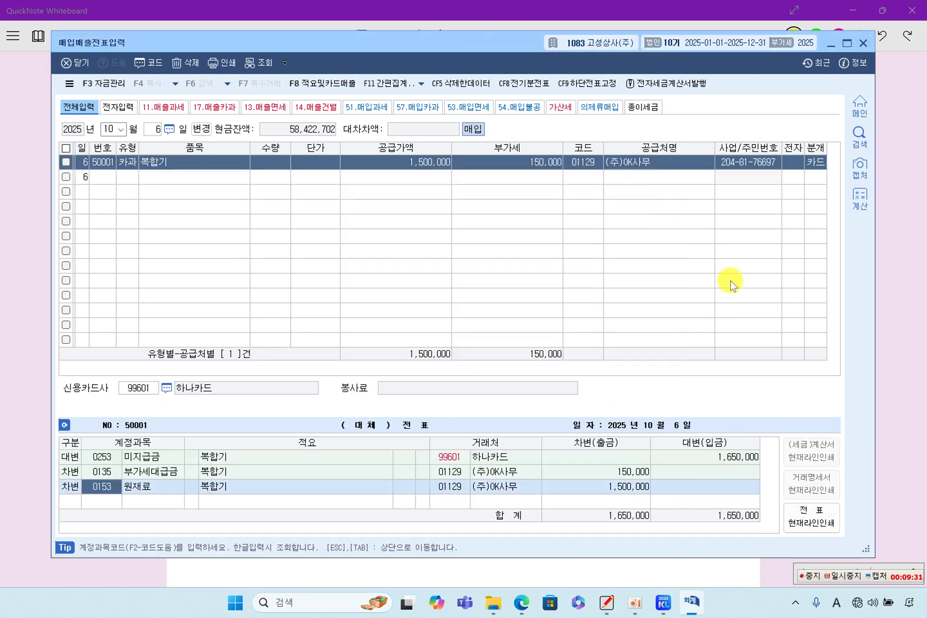
Step: Replace the 원재료 debit account with 0212 비품 for the 복합기 and finish the voucher by moving to the next entry row
click(451, 462)
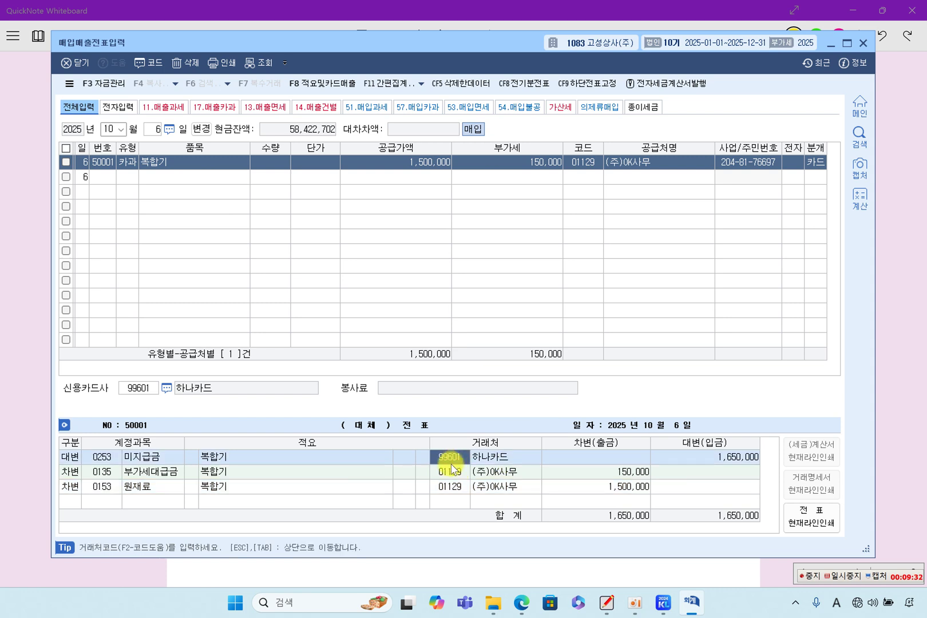
click(102, 486)
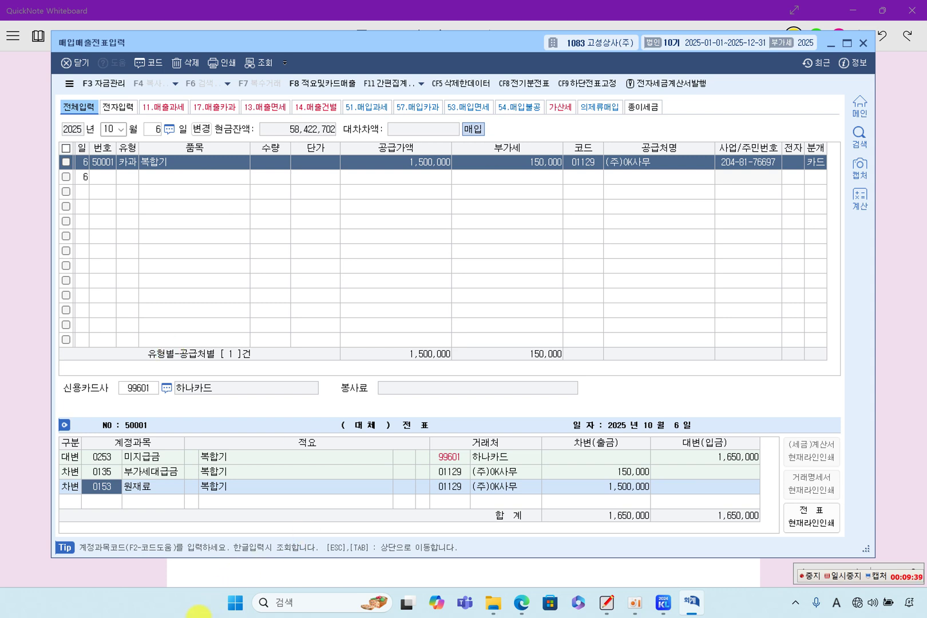
text(0212)
key(Return)
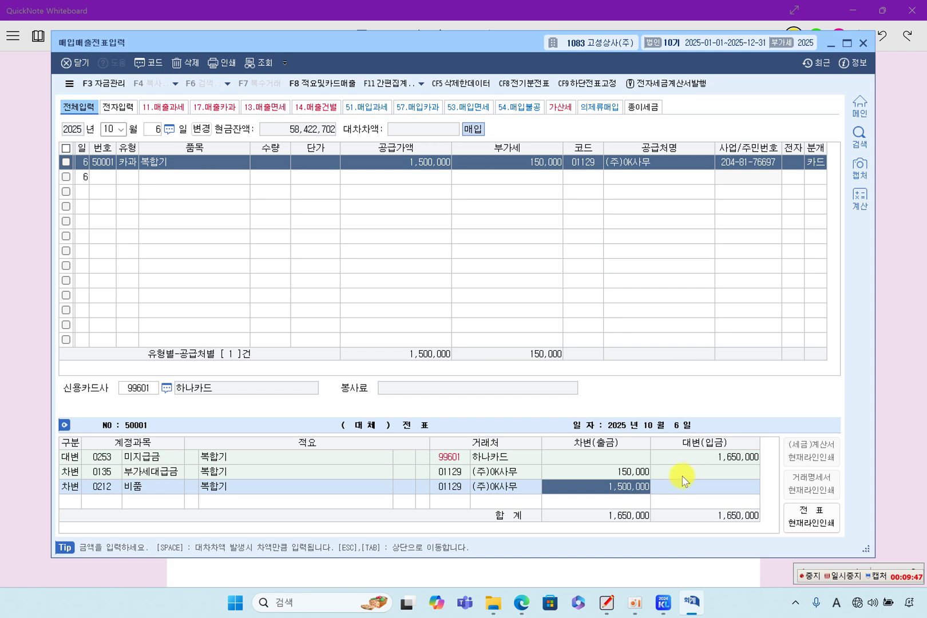
click(840, 573)
click(144, 175)
Step: Switch to QuickNote Whiteboard and highlight question [6]'s supplier, 양가죽 raw-material purchase, electronic invoice, cash-paid VAT and both 250,000원 amounts
click(25, 158)
scroll(369, 322, down, 10)
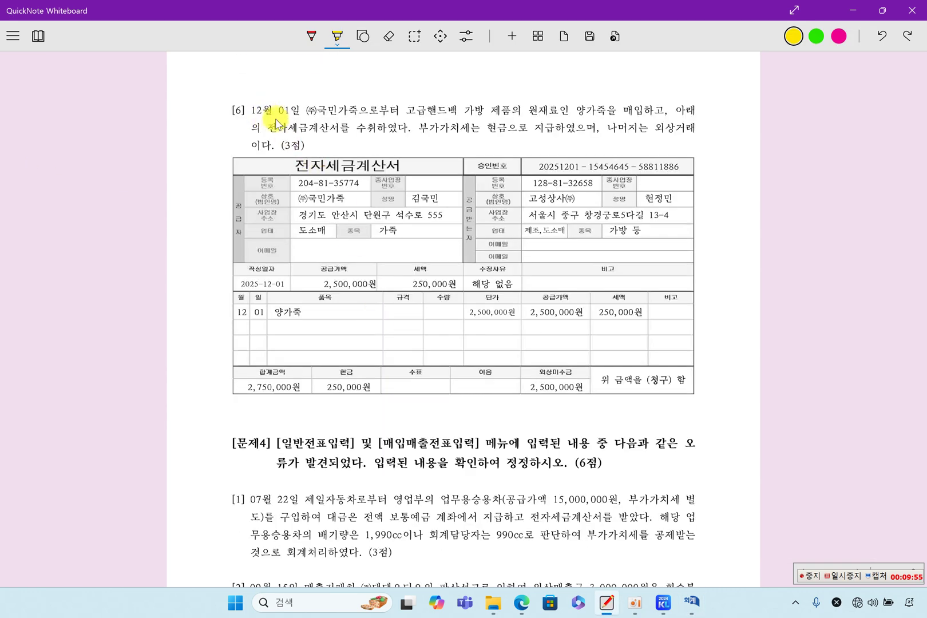
mouse_move(303, 116)
mouse_down()
mouse_move(383, 115)
mouse_move(393, 124)
mouse_move(413, 110)
mouse_move(641, 115)
mouse_up()
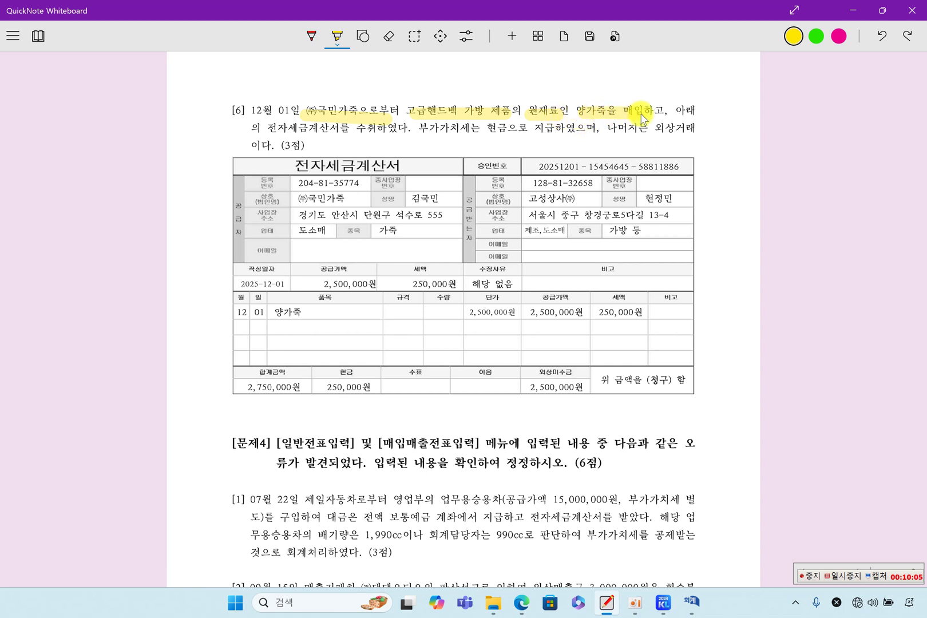
drag(268, 129, 393, 133)
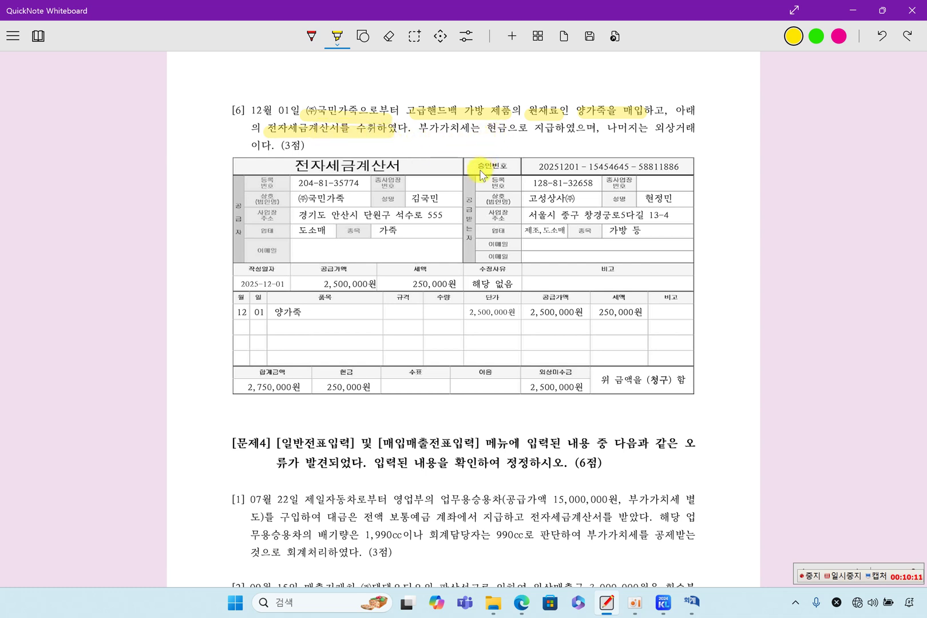
drag(418, 128, 579, 131)
drag(594, 312, 653, 311)
mouse_move(338, 372)
mouse_down()
mouse_move(359, 373)
mouse_move(366, 391)
mouse_up()
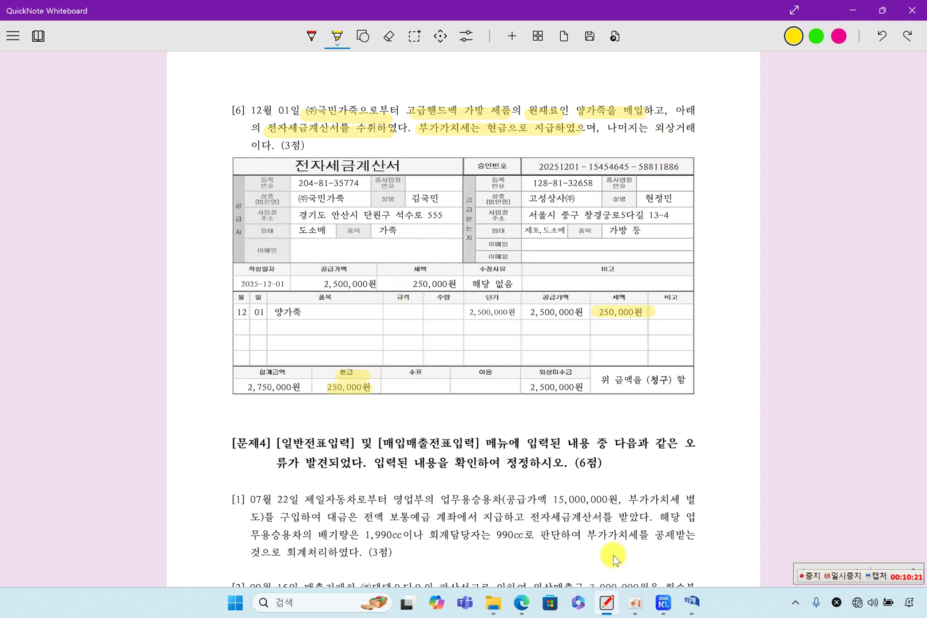
Step: Return to 매입매출전표입력, set the voucher date to December 1, and choose purchase type 51.과세 for the new entry
click(691, 602)
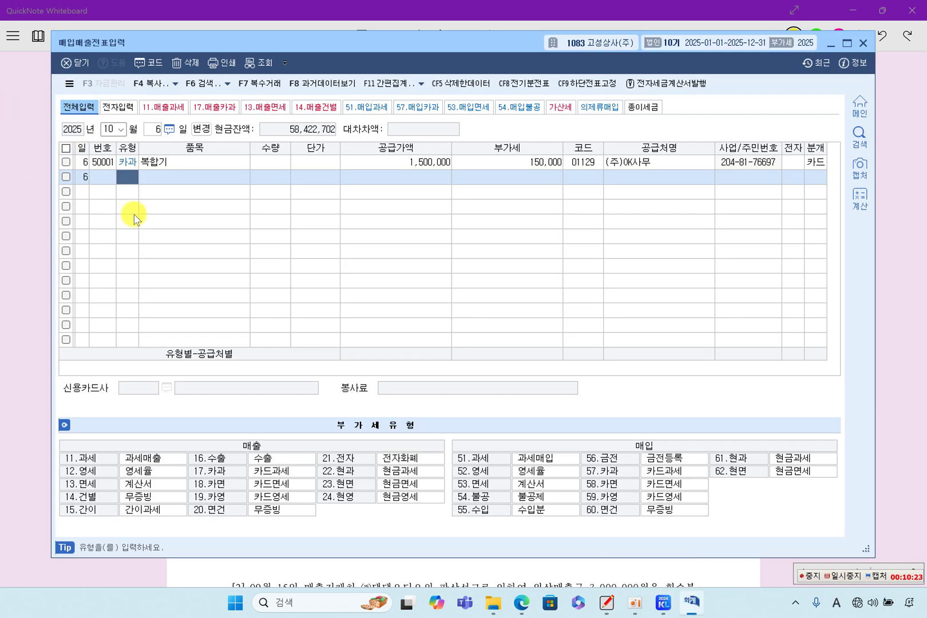
click(110, 129)
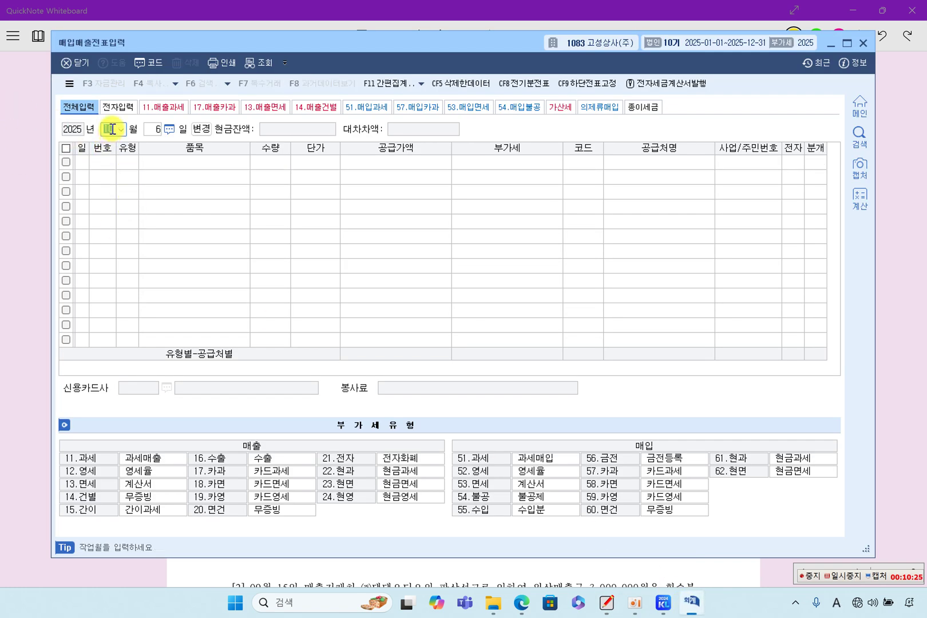
text(12)
key(Return)
text(1)
key(Return)
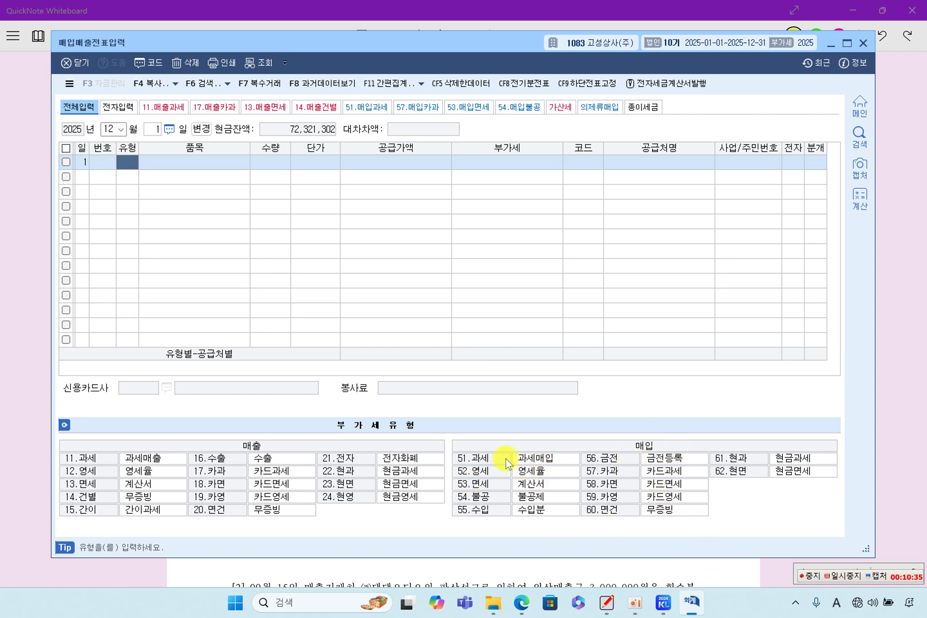
text(51)
key(Return)
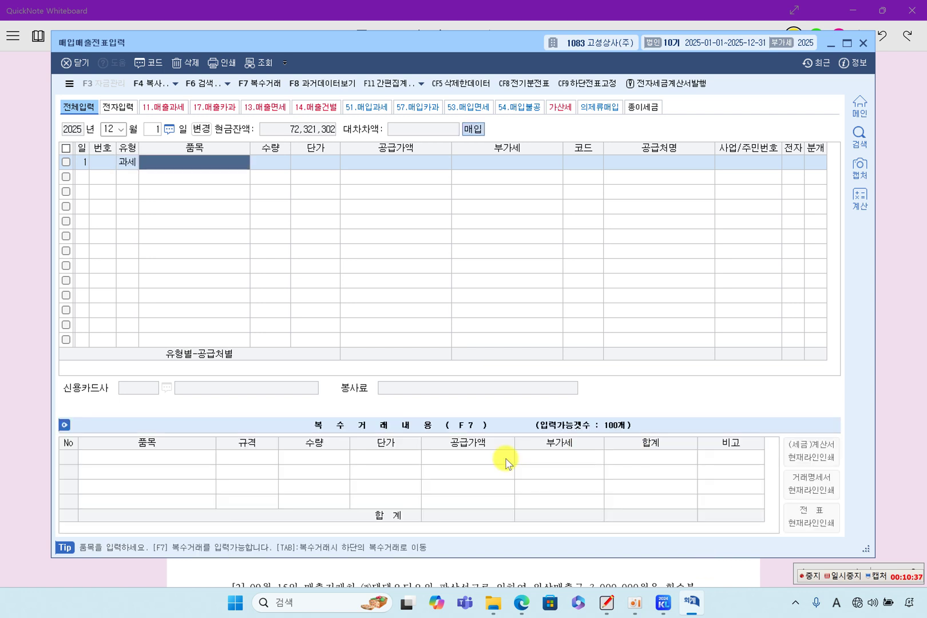
Step: Enter 양가죽 as the December 1 entry's item, correcting the mistyped Latin letters and leaving quantity and unit price blank
text(DIDRKWNR)
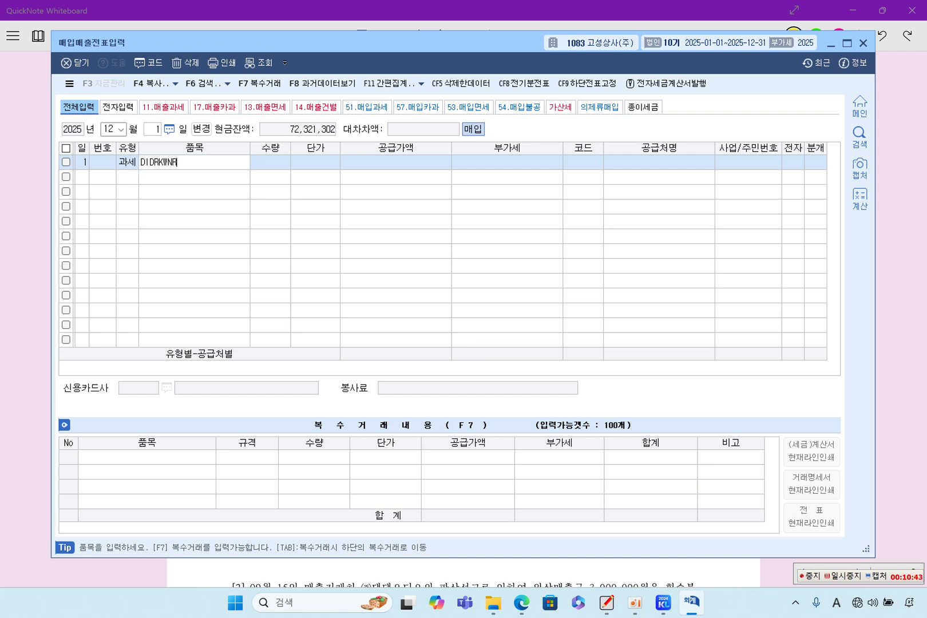
key(BackSpace)
key(BackSpace)
key(BackSpace)
key(BackSpace)
key(BackSpace)
key(BackSpace)
key(BackSpace)
text(rkwn)
key(Return)
key(Return)
key(Return)
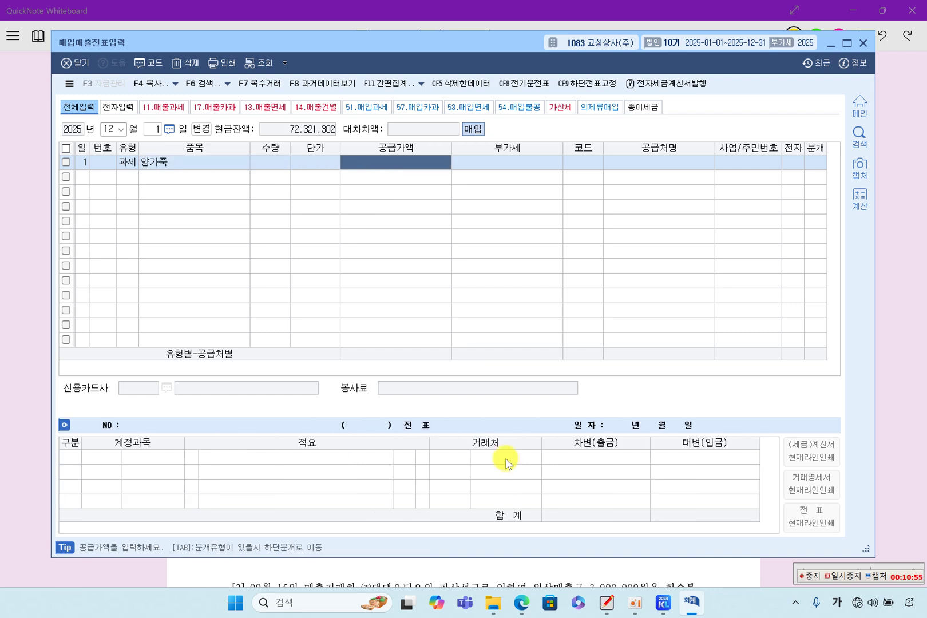
Step: Set the 양가죽 supply amount to 2,500,000 and accept the calculated VAT
text(25,000,000)
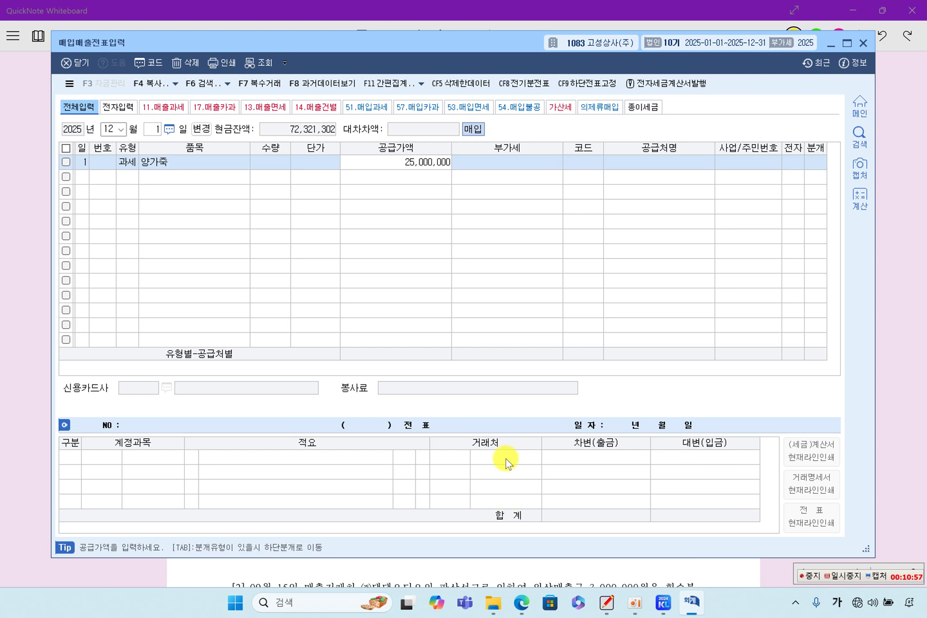
key(Return)
key(Return)
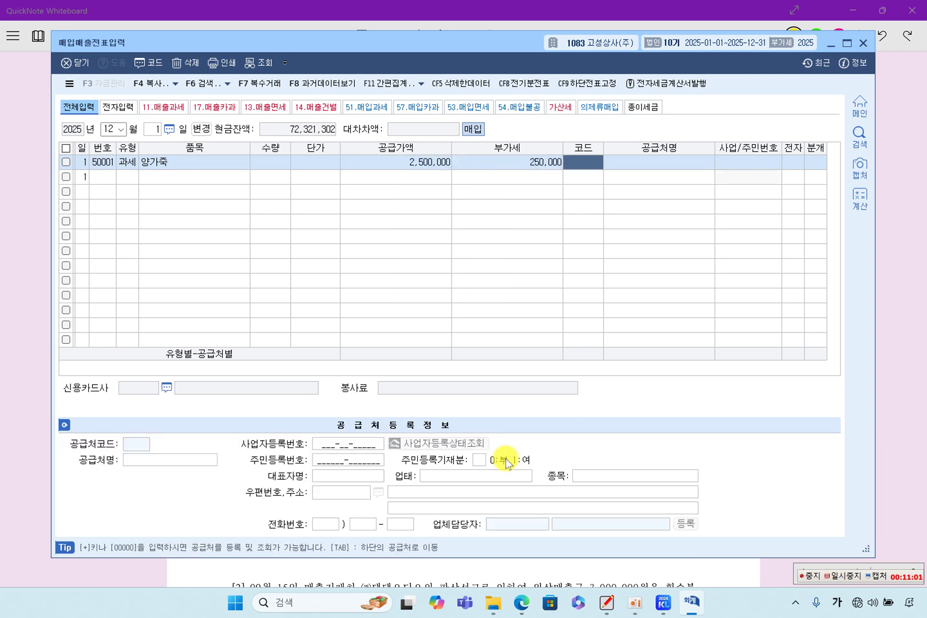
Step: Search the trading partners for 국민 and assign (주)국민가죽 as the 양가죽 entry's supplier
key(F2)
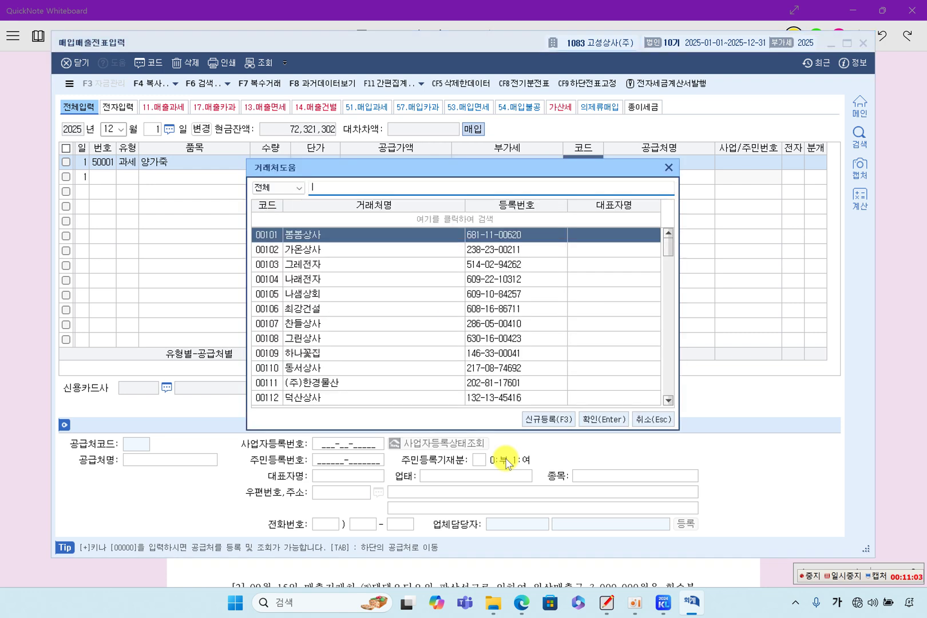
text(국)
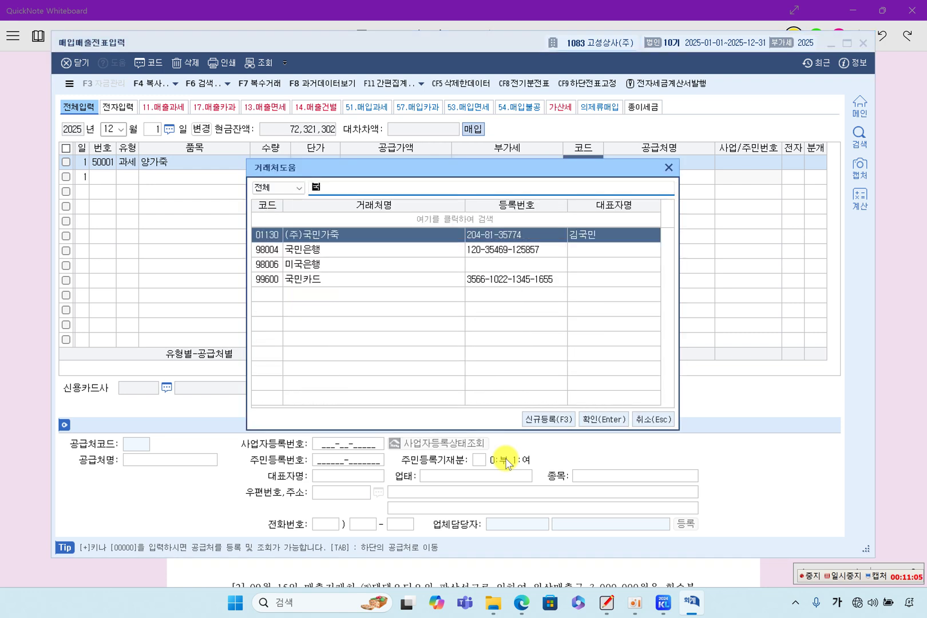
text(민)
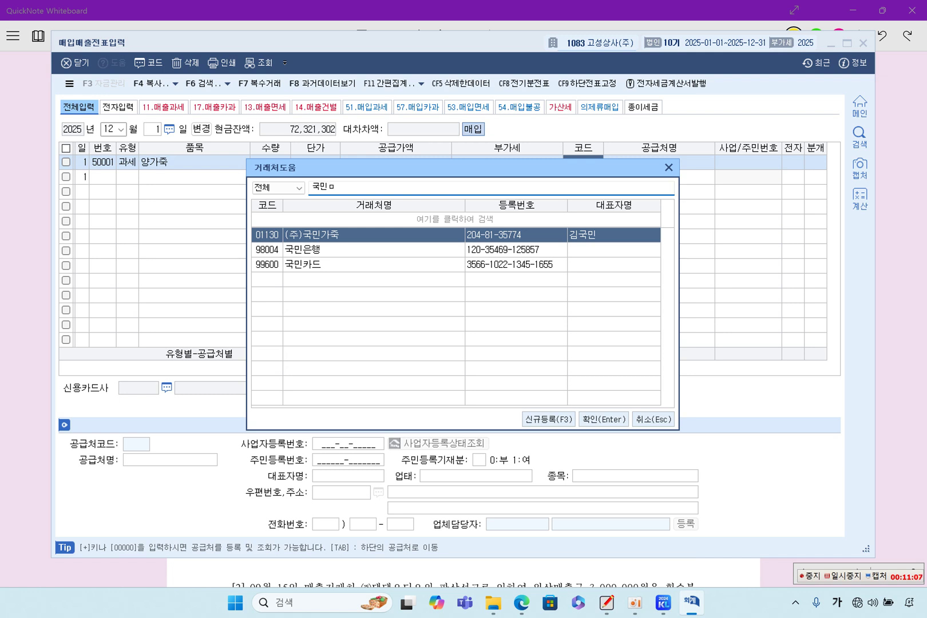
text(ㅁ)
key(Return)
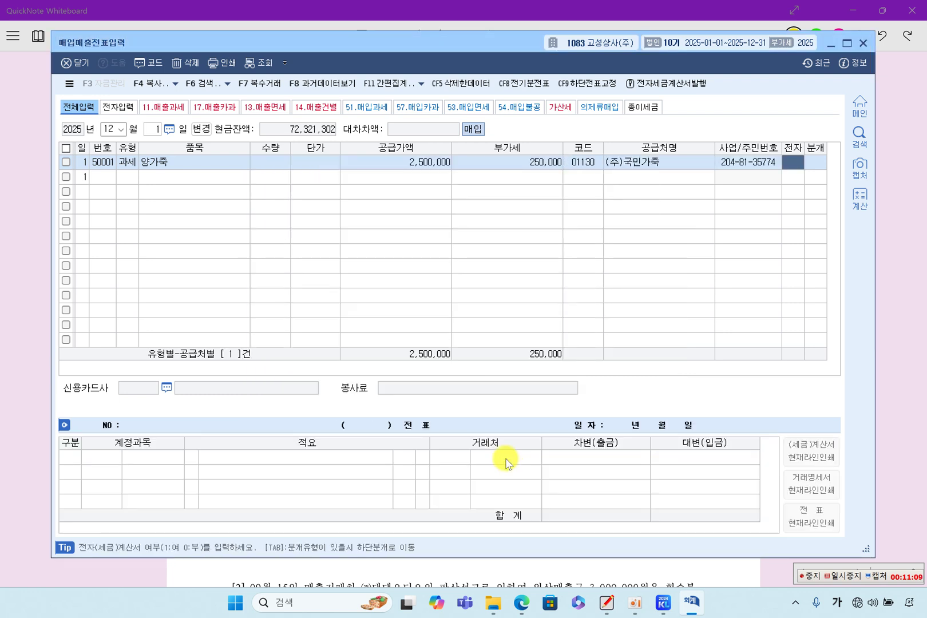
Step: Mark the 양가죽 purchase as electronic, set its journal type to 3:혼합, and keep the 원재료 debit line for 2,500,000
text(1)
key(Return)
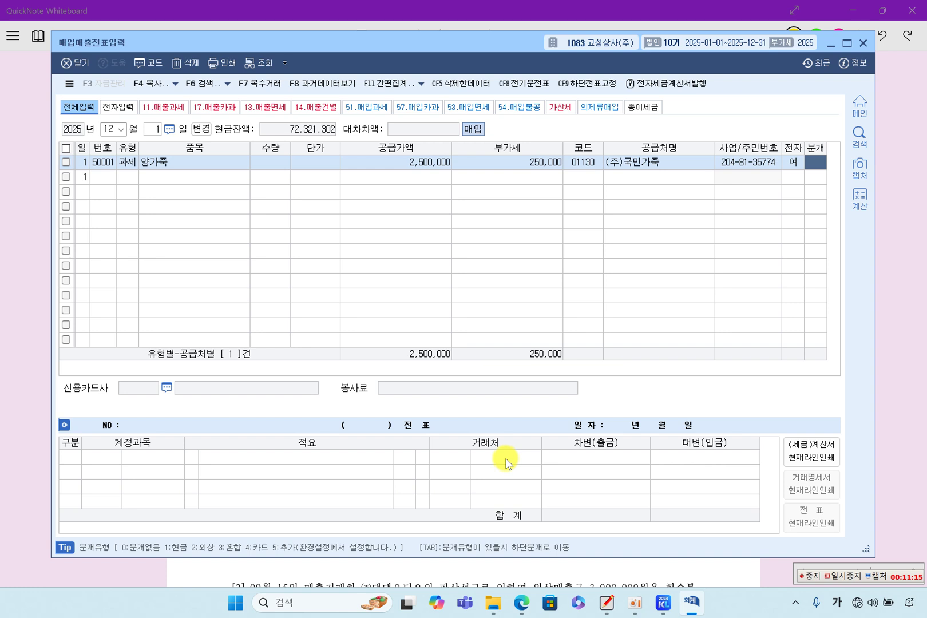
text(3)
key(Return)
key(Return)
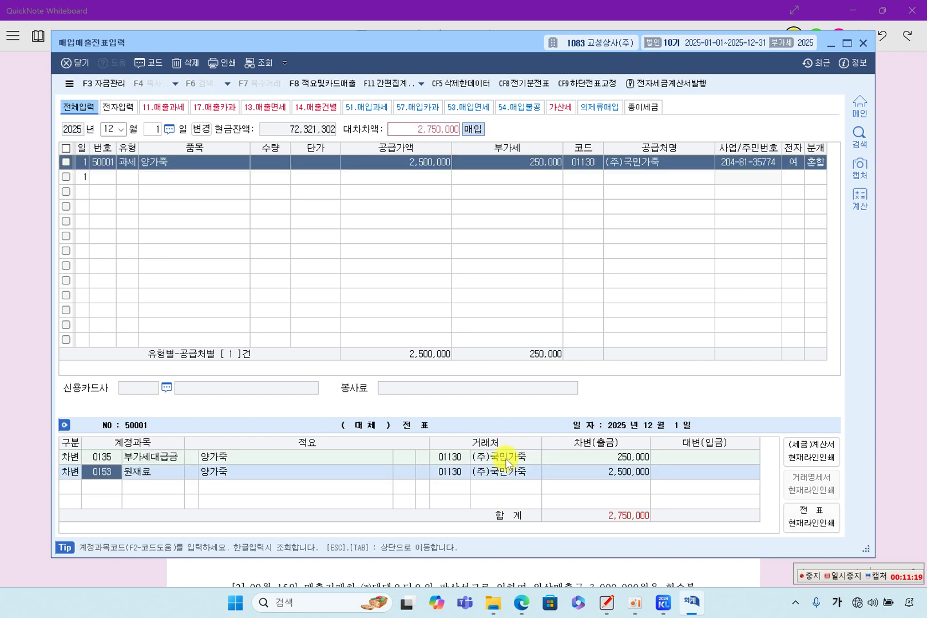
key(Return)
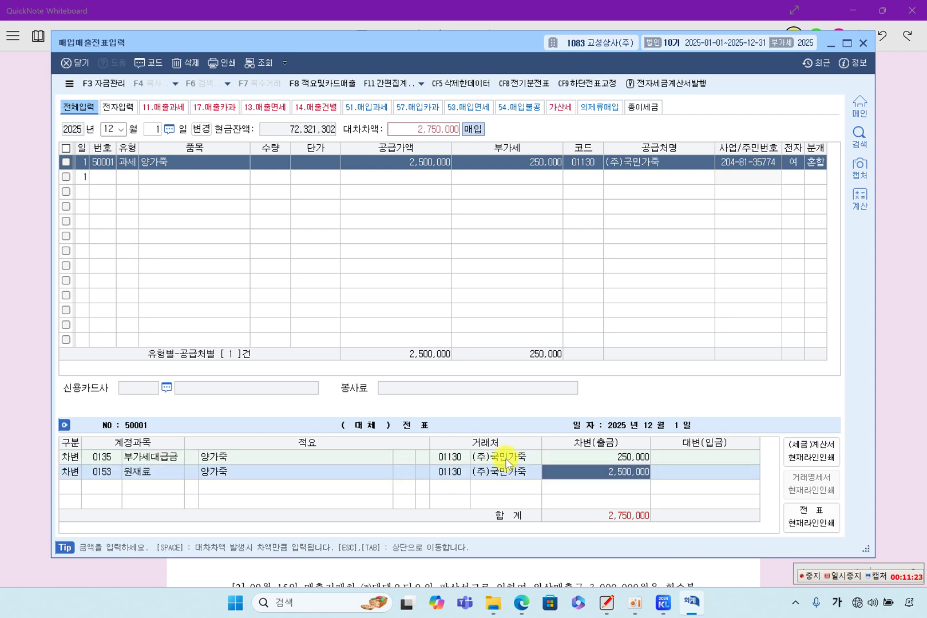
key(Return)
Step: Add a credit line for account 101 현금 with an amount of 250,000
text(4)
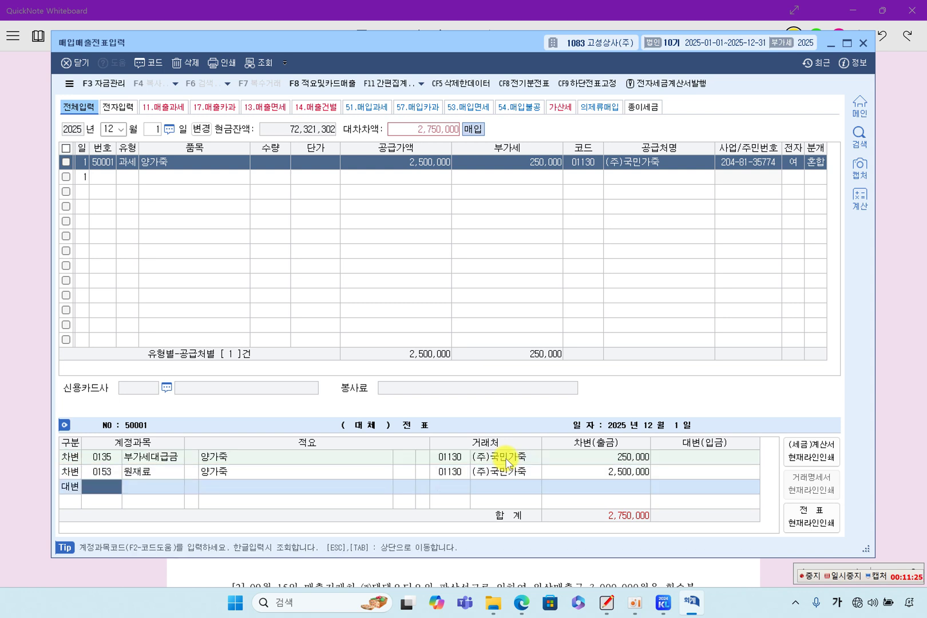
text(101)
key(Return)
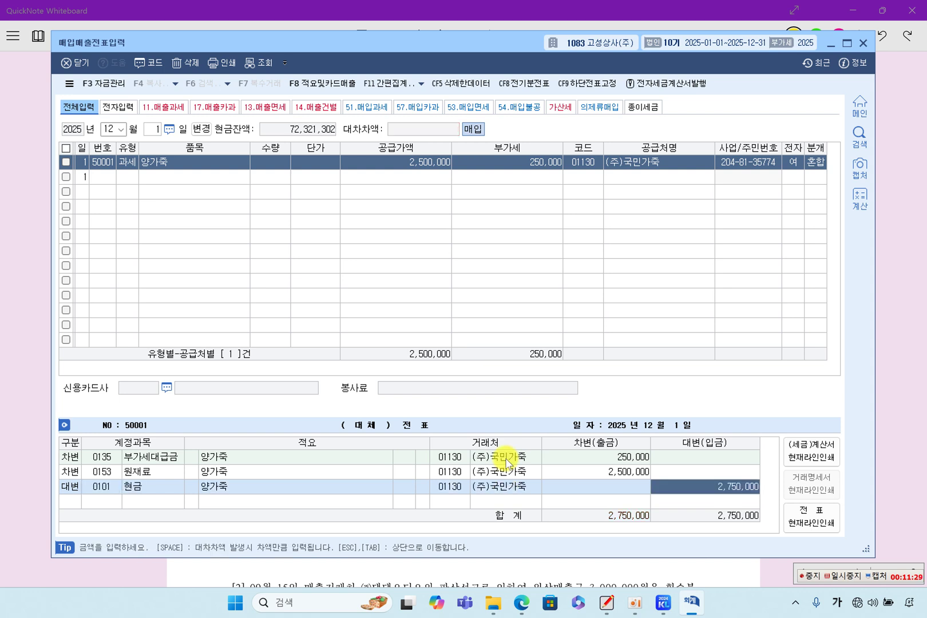
text(250,000)
key(Return)
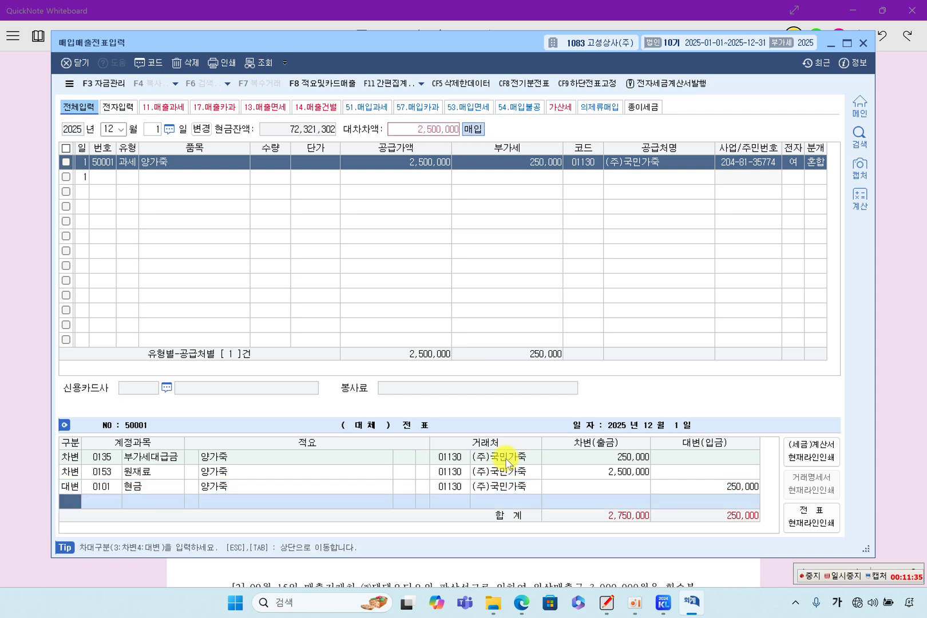
Step: Add a credit line for account 251 외상매입금 with the remaining 2,500,000 and finish the December 1 voucher
text(4)
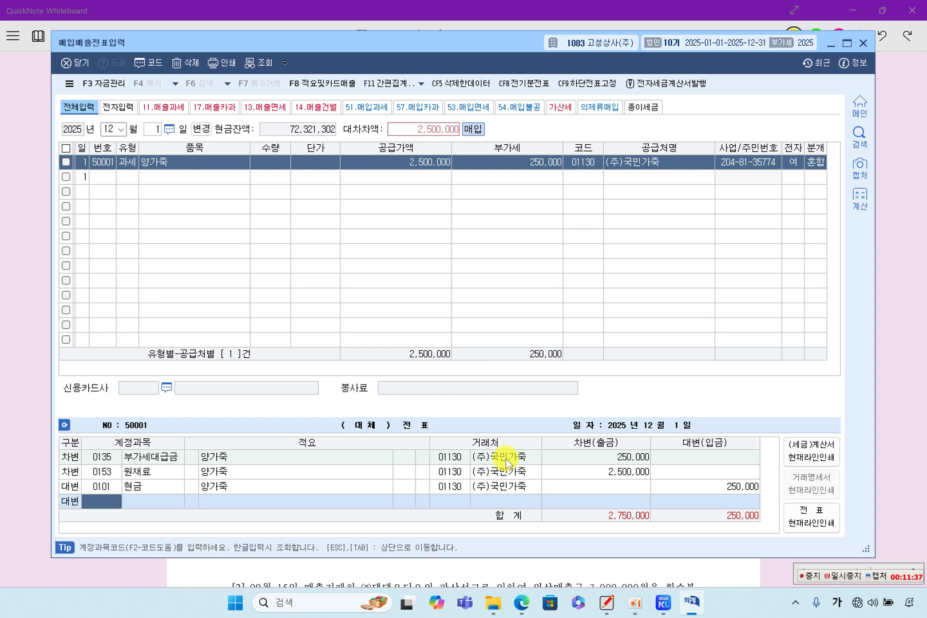
text(251)
key(Return)
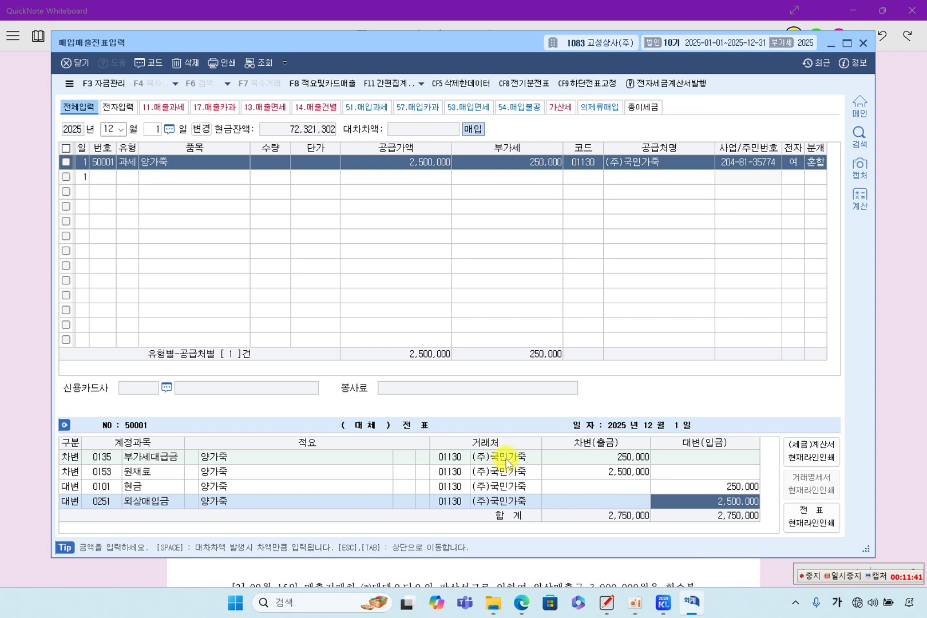
key(Return)
key(Up)
key(Return)
key(Return)
key(Return)
key(Return)
key(Return)
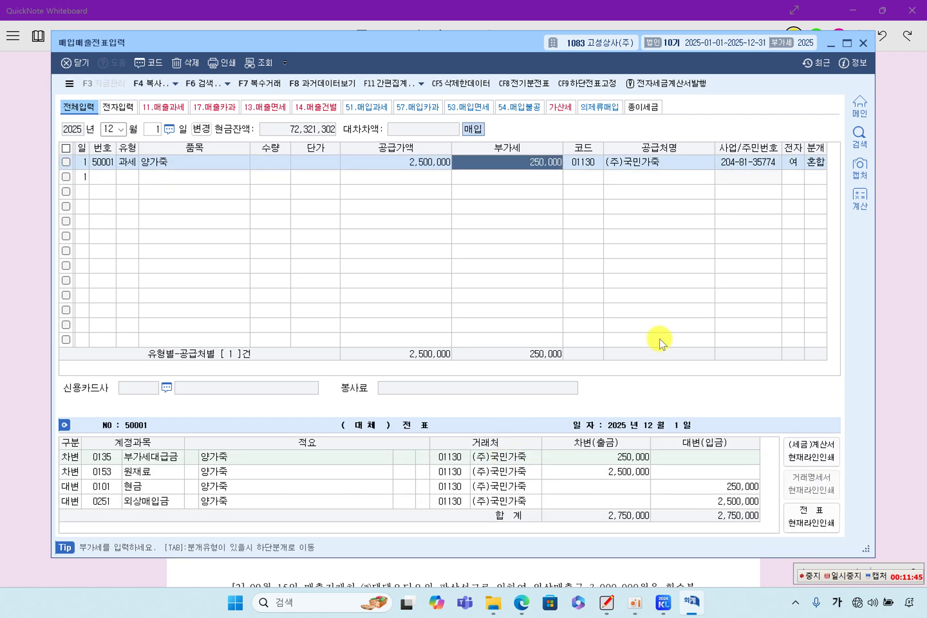
Step: Switch to QuickNote Whiteboard and highlight 문제4 [1]'s date, supplier, business car, 15,000,000 supply amount, 보통예금 payment and electronic invoice
click(909, 215)
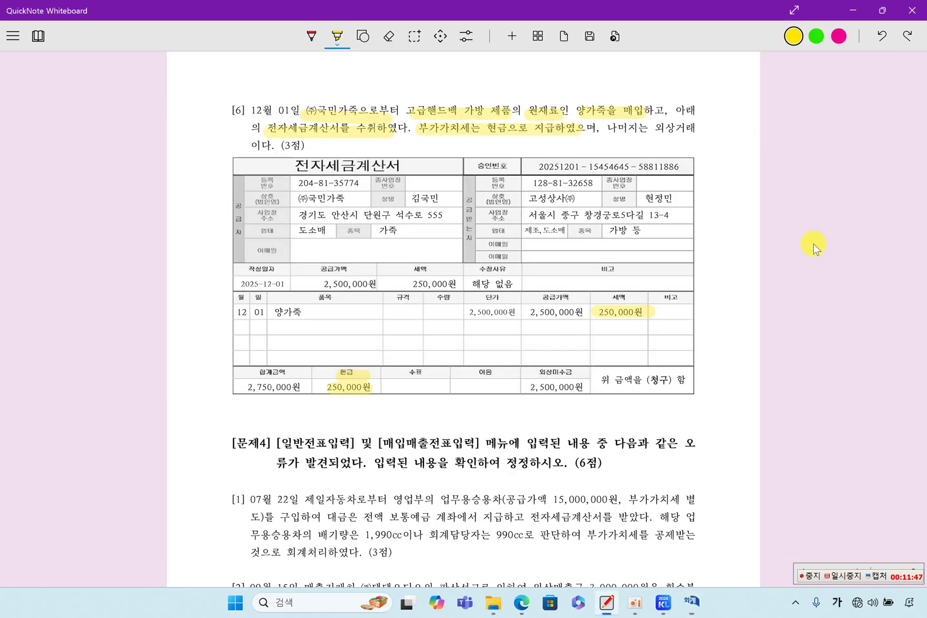
scroll(585, 296, down, 5)
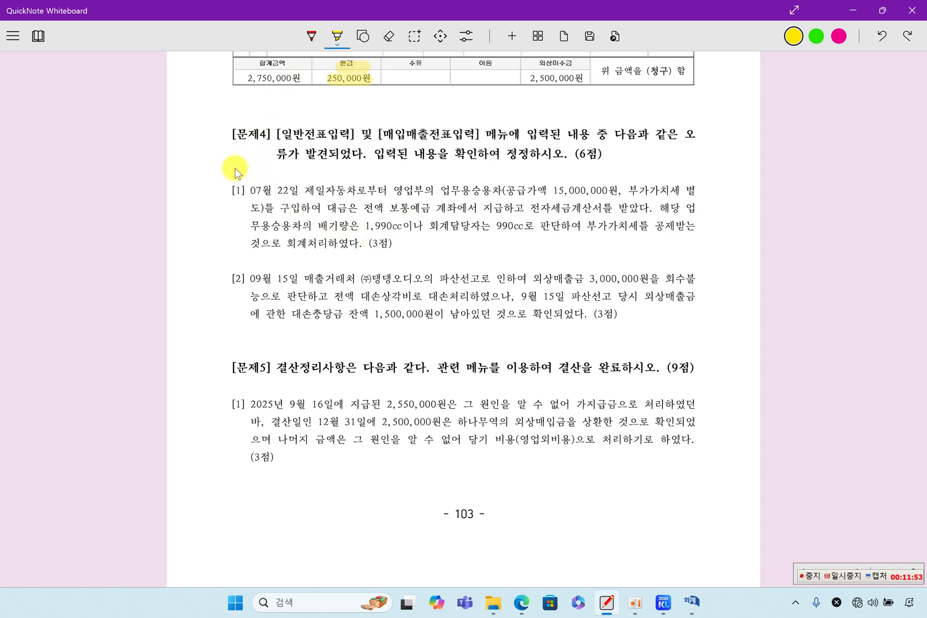
mouse_move(223, 192)
mouse_down()
mouse_move(320, 201)
mouse_move(502, 194)
mouse_up()
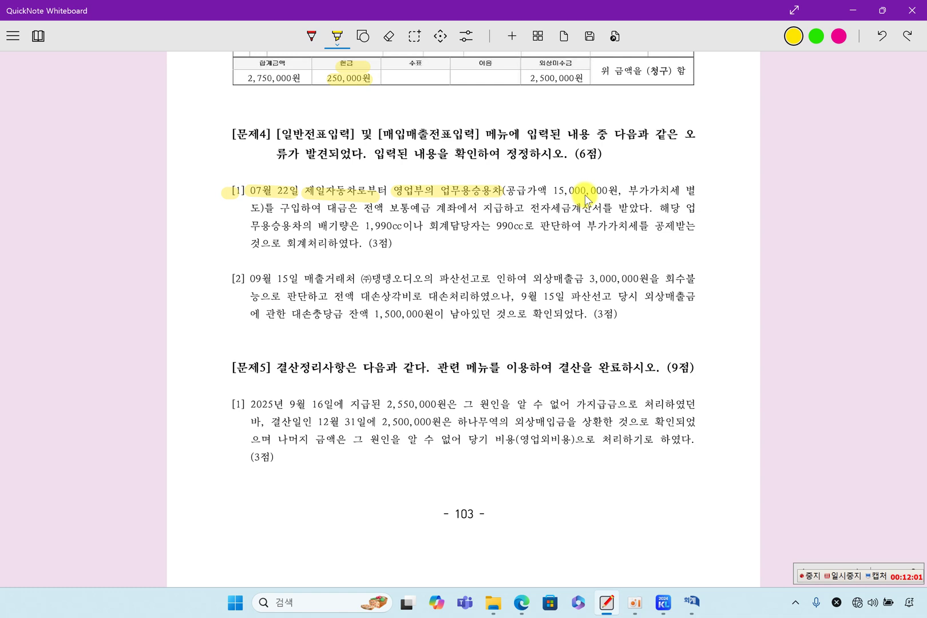
drag(281, 209, 322, 207)
drag(389, 209, 638, 210)
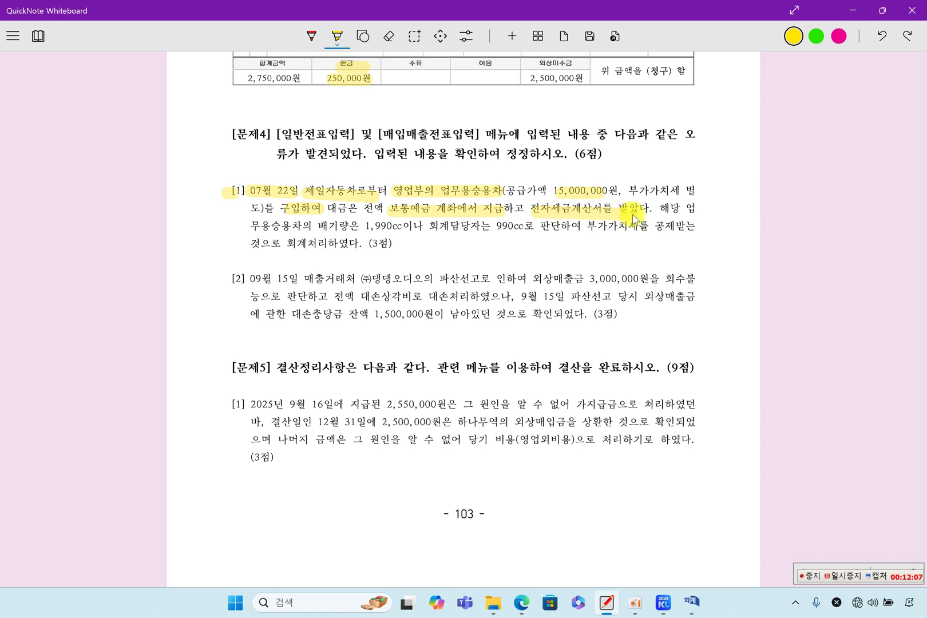
Step: Highlight 문제4 [1]'s actual 1,990cc displacement, the mistaken 990cc and the wrongly deducted VAT treatment
drag(315, 227, 401, 232)
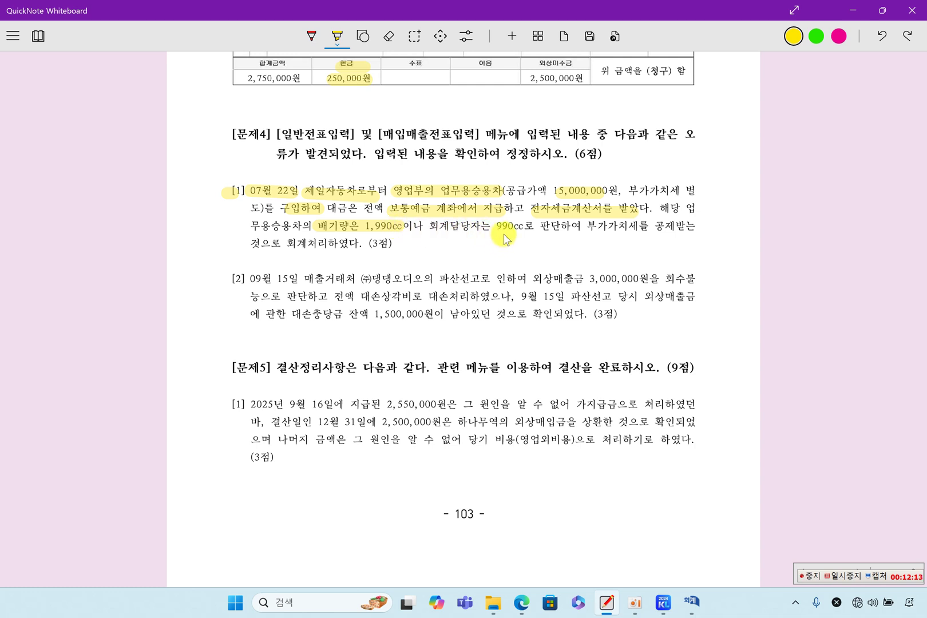
drag(496, 227, 523, 227)
drag(581, 228, 681, 227)
drag(251, 244, 353, 248)
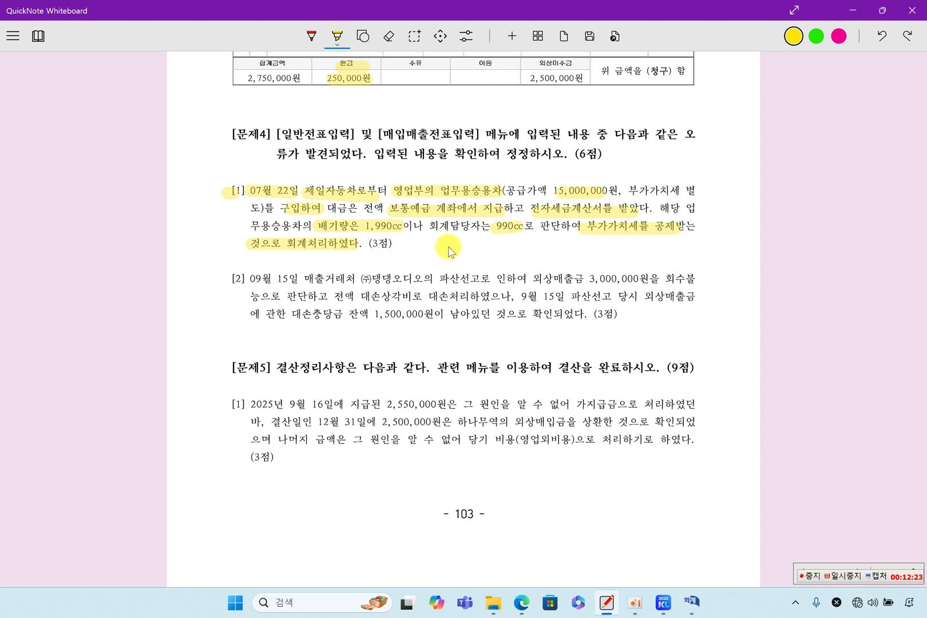
drag(303, 227, 314, 229)
key(ctrl+z)
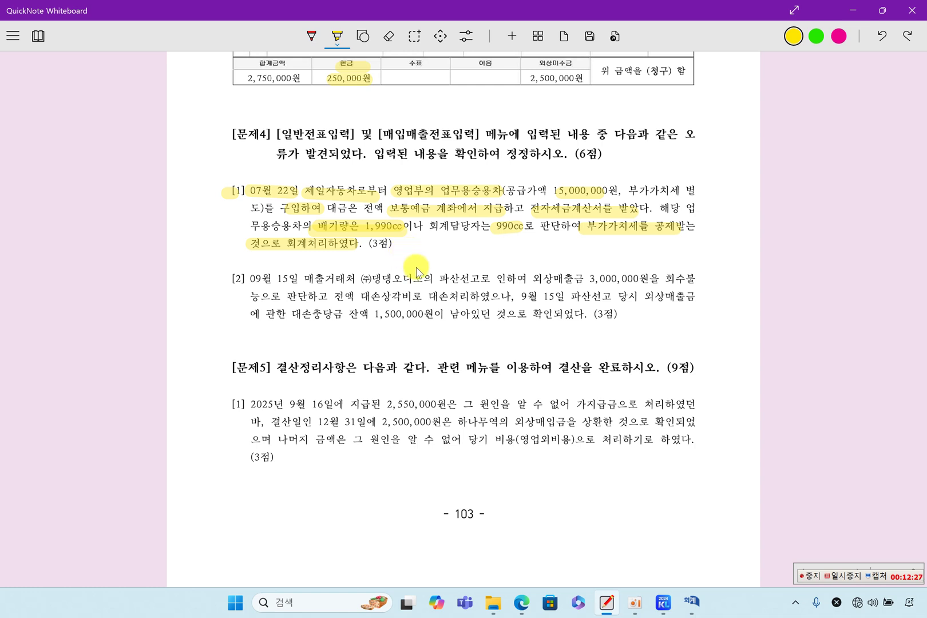
Step: Return to 매입매출전표입력 and load the vouchers for July 22
click(691, 602)
click(128, 175)
click(111, 130)
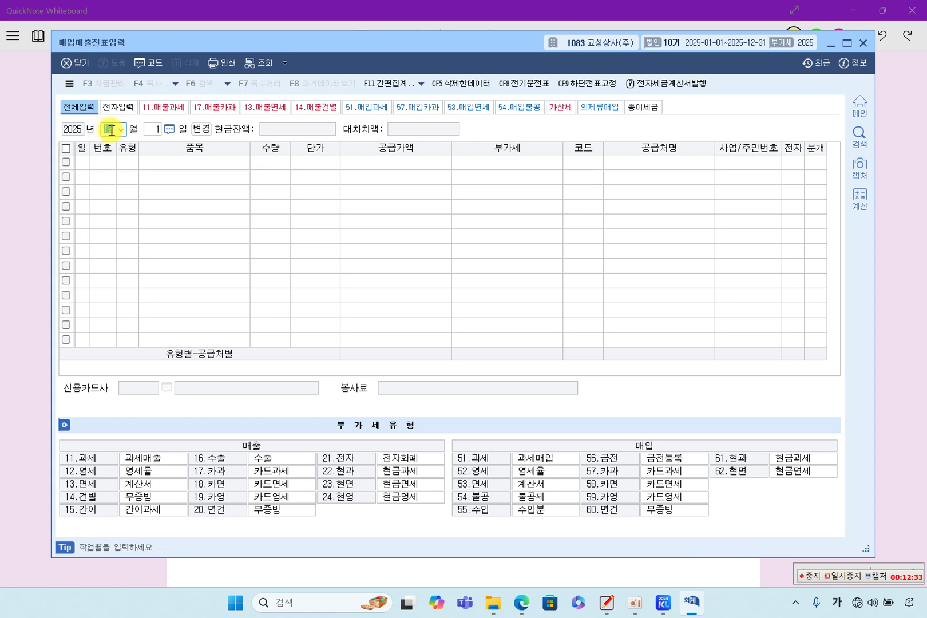
text(07)
key(Return)
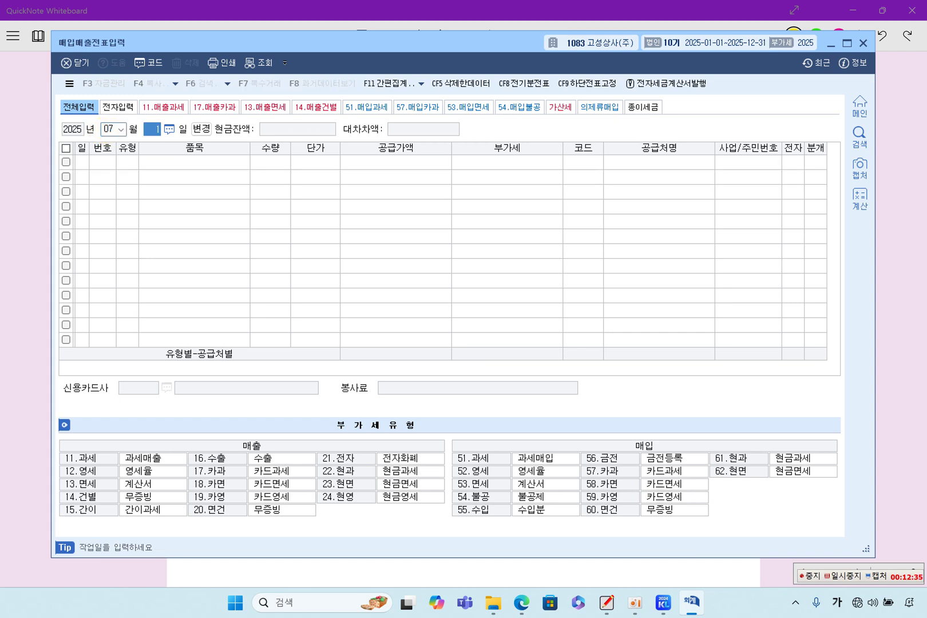
text(22)
key(Return)
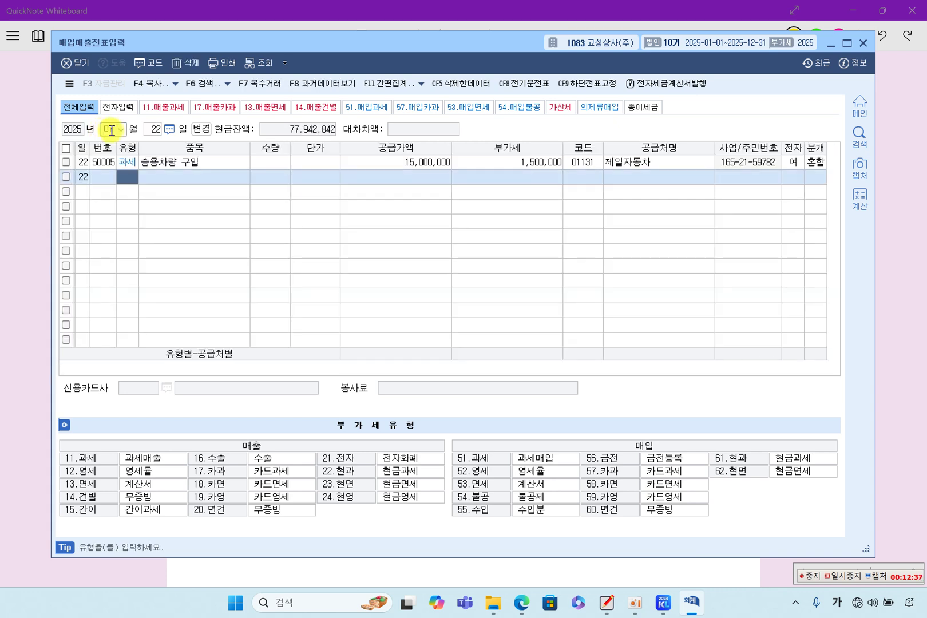
Step: Examine the July 22 승용차량 구입 entry's type and journal lines, including the 보통예금 line's trading partner
click(157, 162)
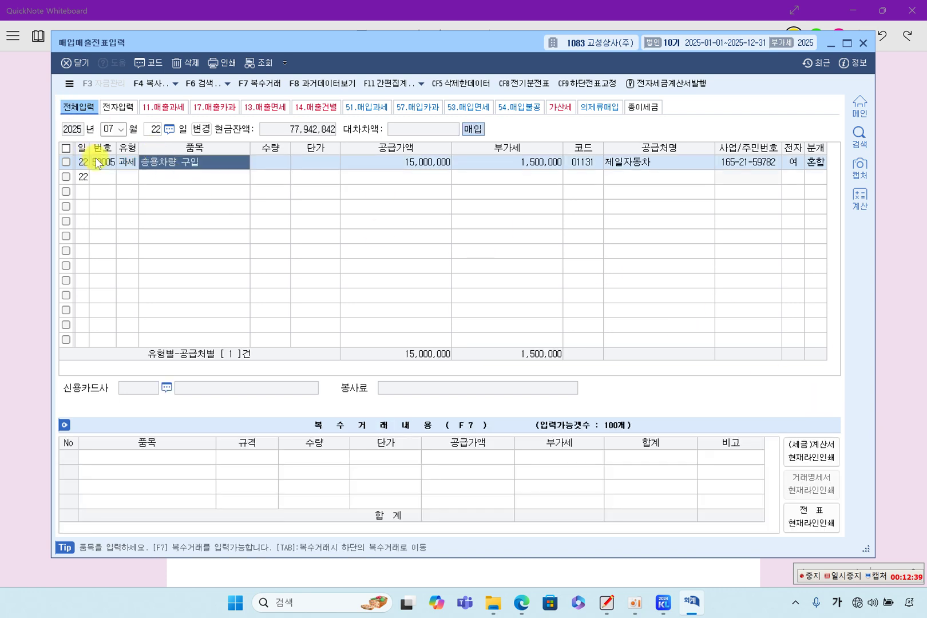
click(127, 164)
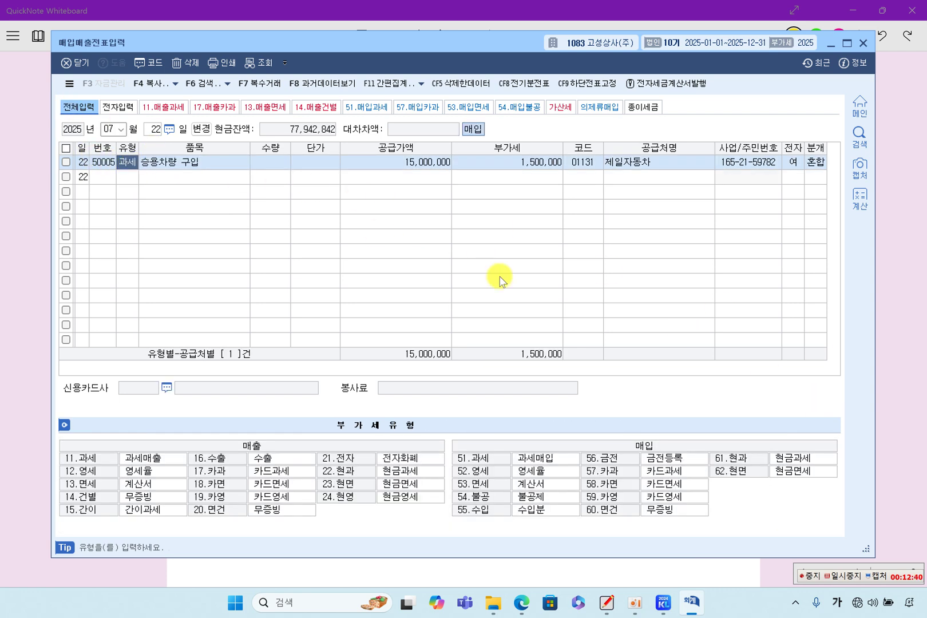
click(808, 166)
click(849, 573)
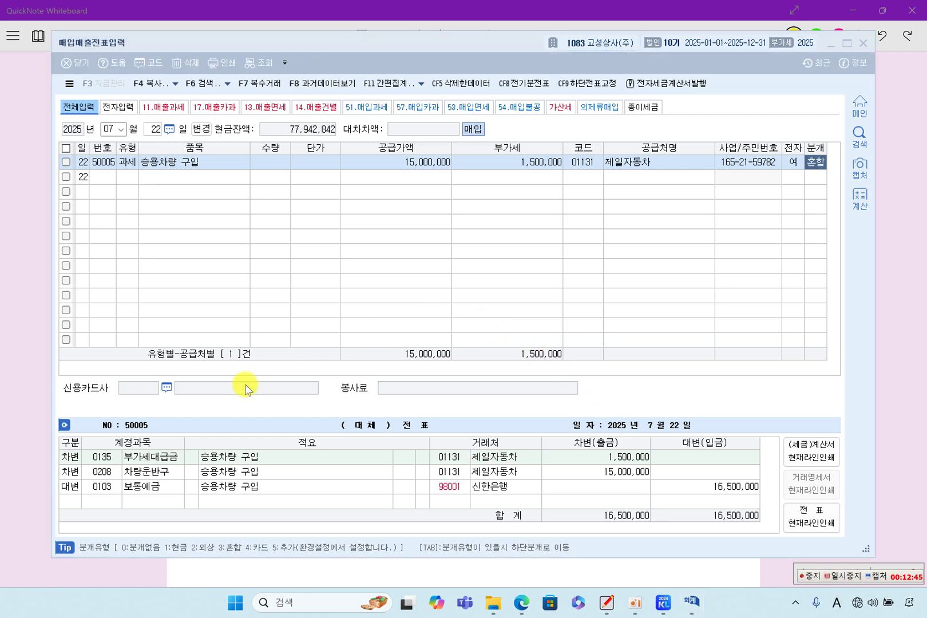
click(117, 494)
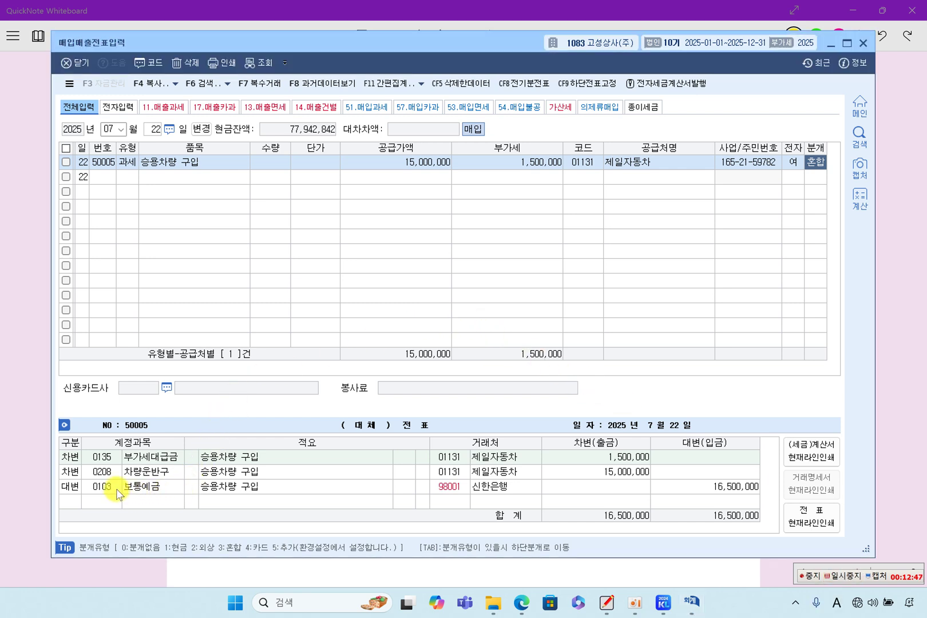
click(440, 492)
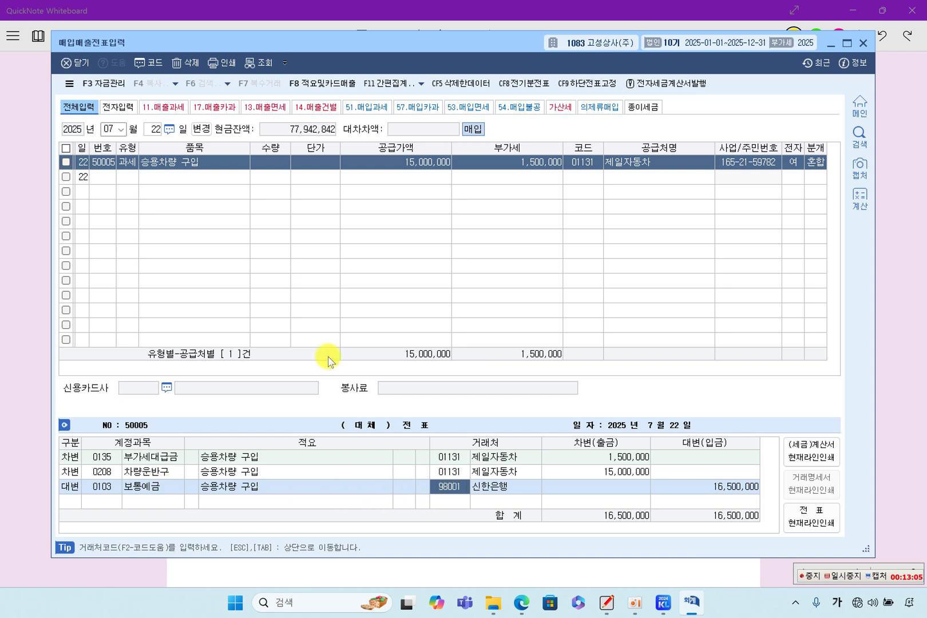
Step: Change the 승용차량 구입 entry's type to 54.불공 and set its non-deductible reason to ③개별소비세법 제1조제2항제3호에 따른 자동차 구입·유지 및 임차
click(127, 163)
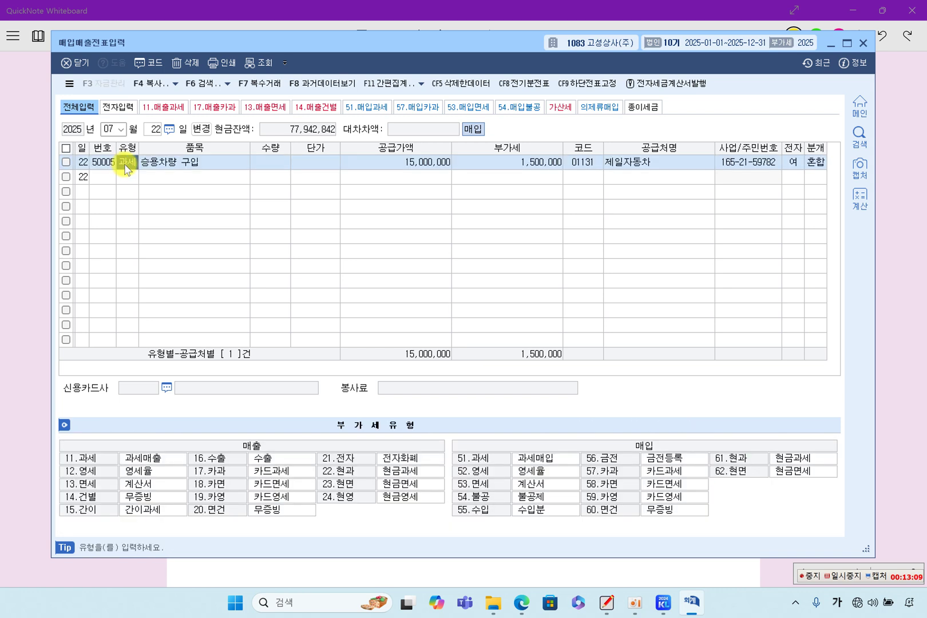
text(54)
key(Return)
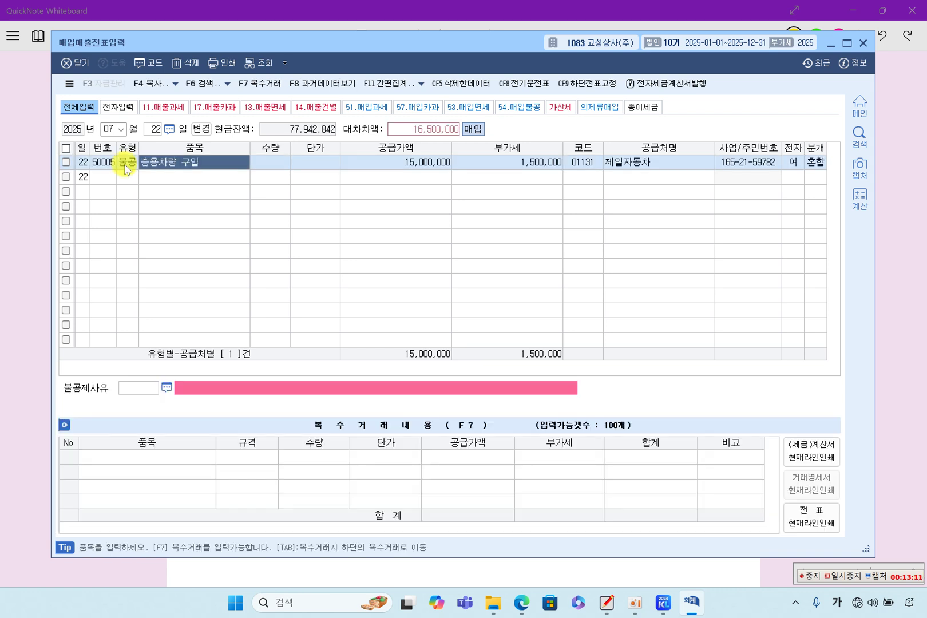
click(811, 166)
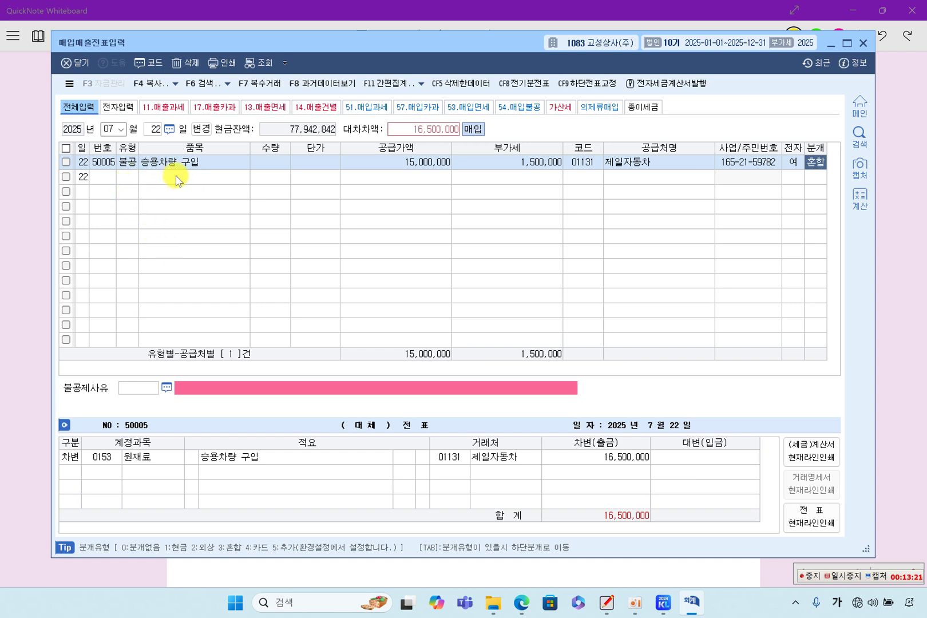
click(168, 391)
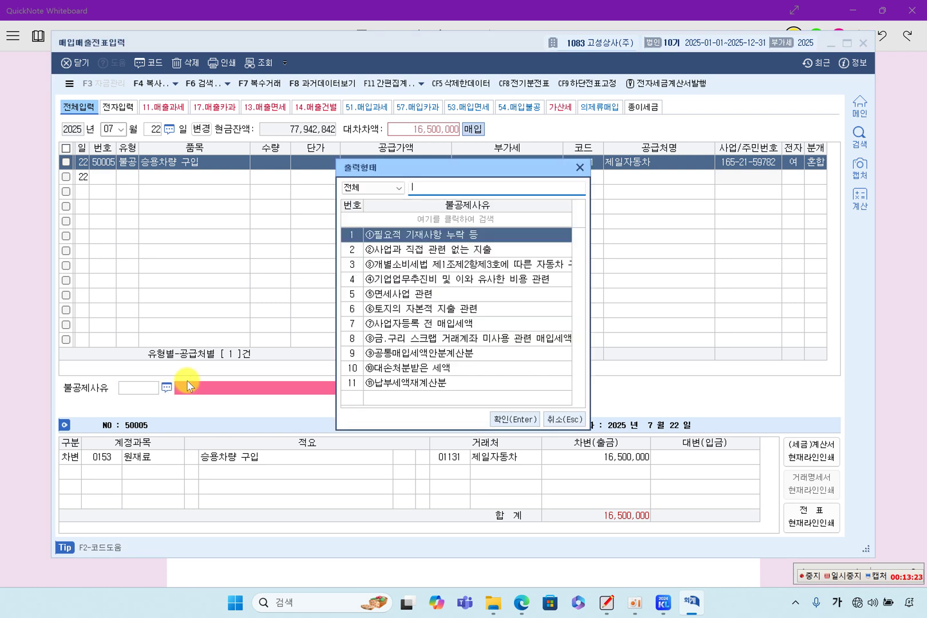
click(413, 269)
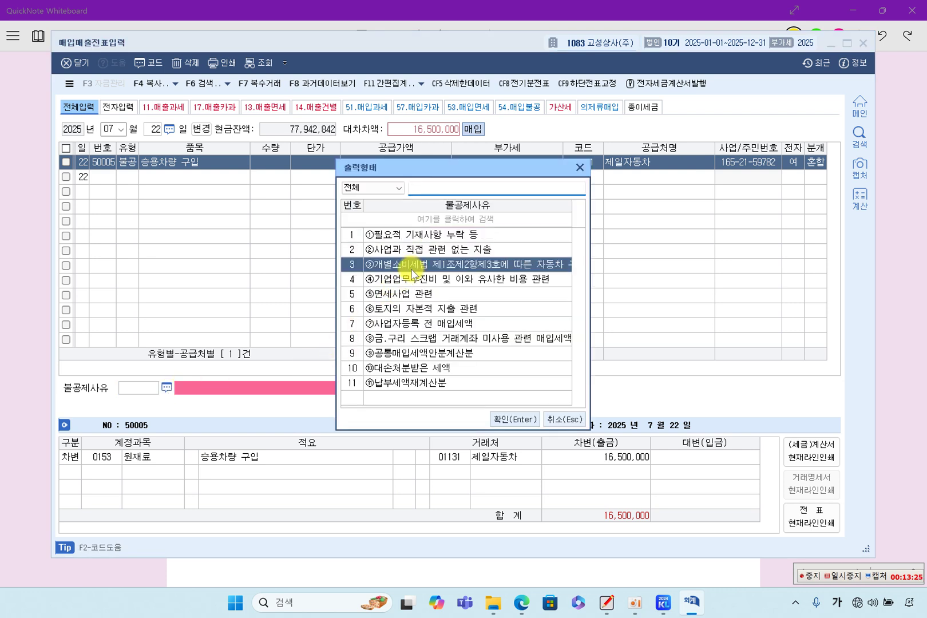
double_click(414, 264)
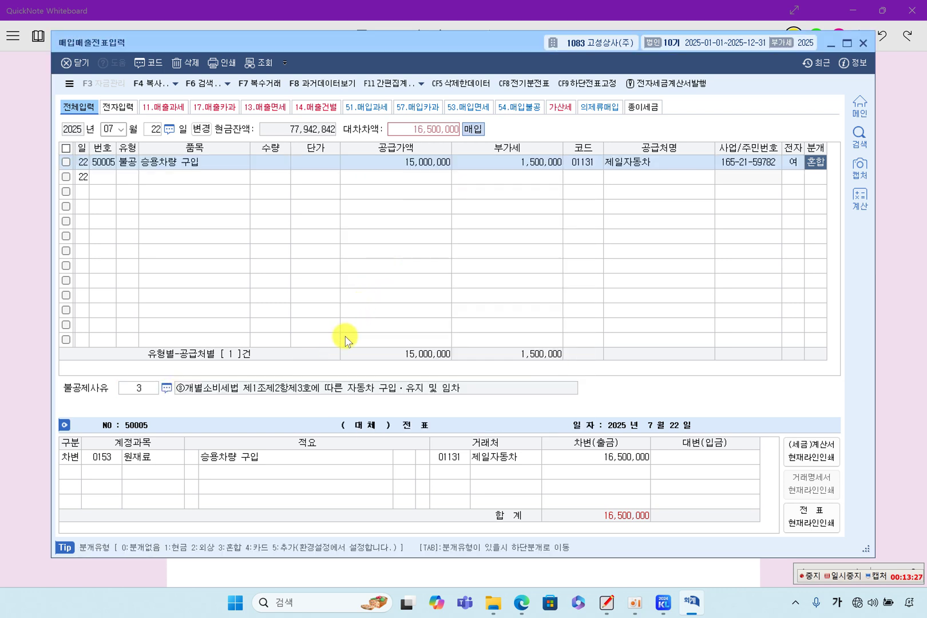
Step: Change the July 22 journal's debit account to 208 차량운반구 and add a credit line for 103 보통예금
click(102, 460)
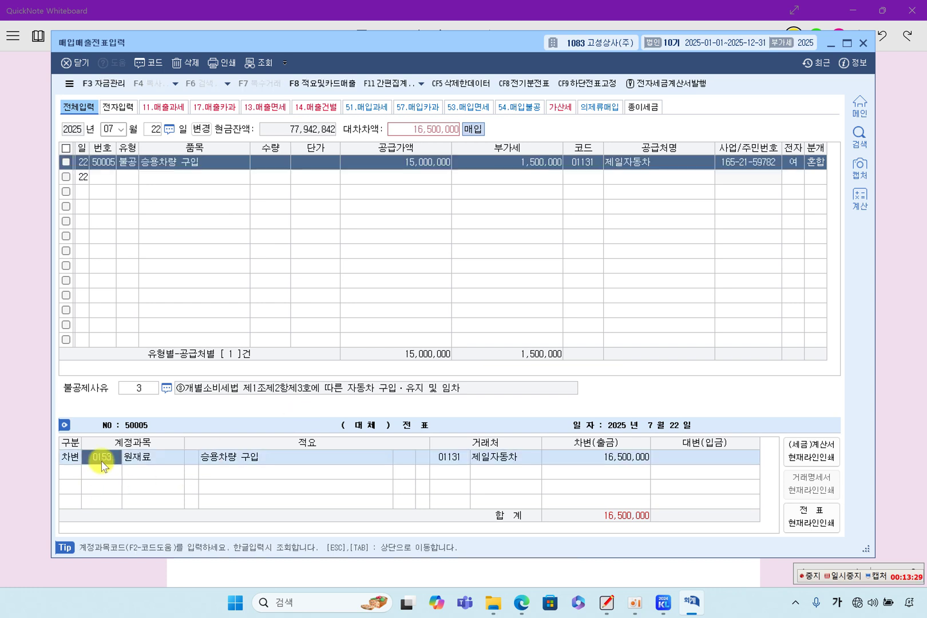
text(208)
key(Return)
text(4)
key(Return)
text(10)
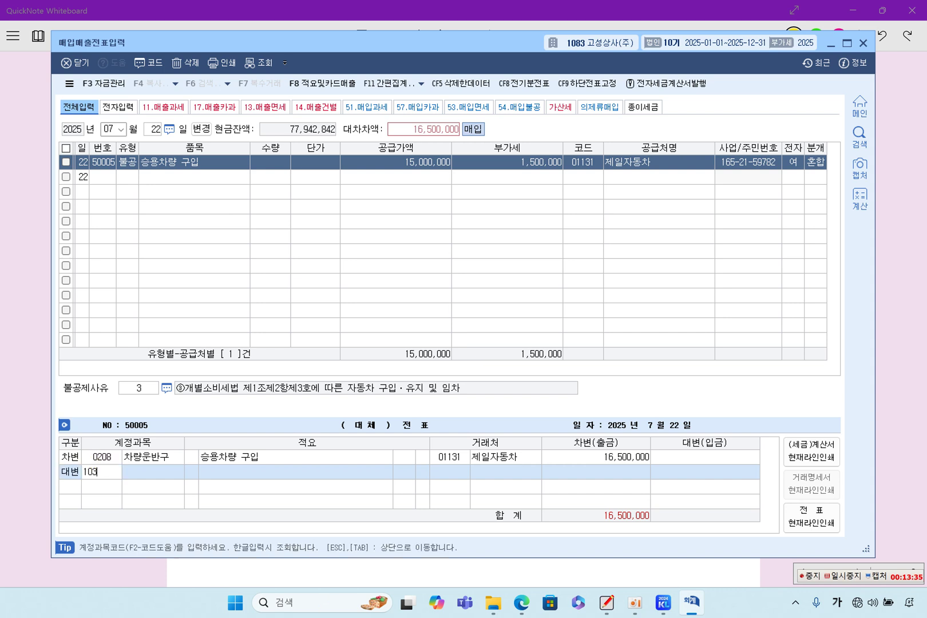
text(3)
key(Return)
Step: Set the 보통예금 credit line's trading partner to 신한은행
key(Left)
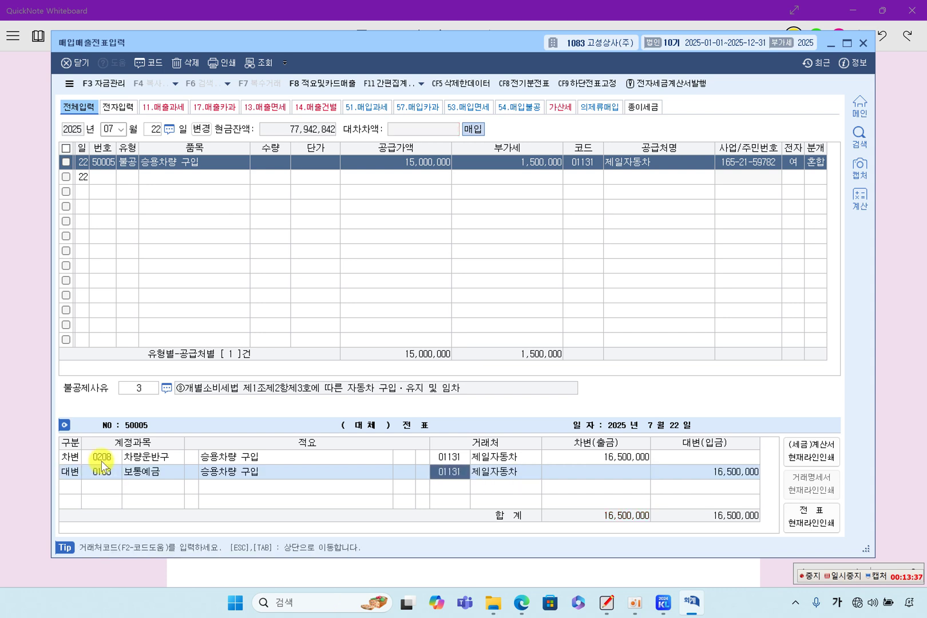
key(F2)
text(신)
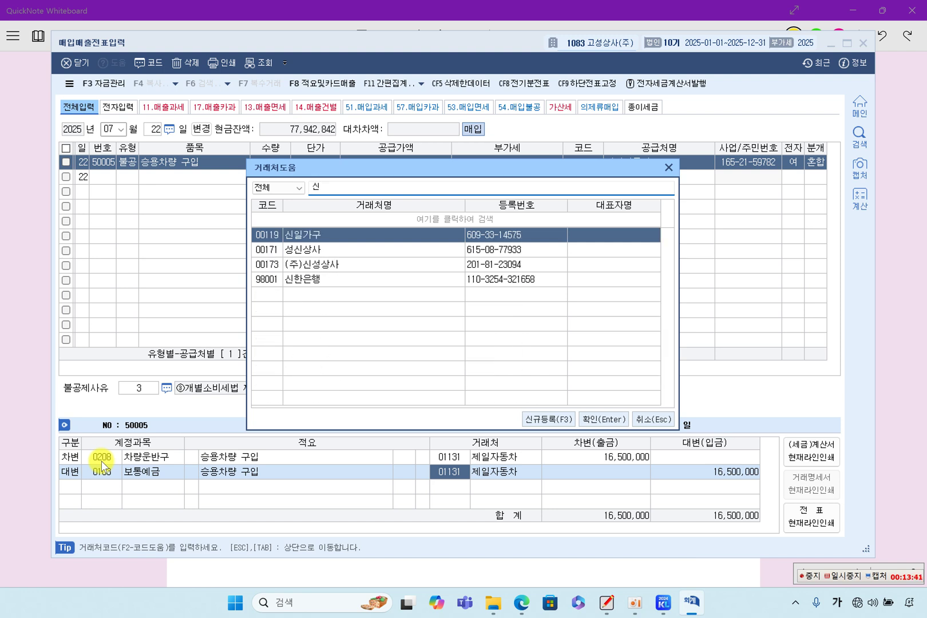
text(ㅎ)
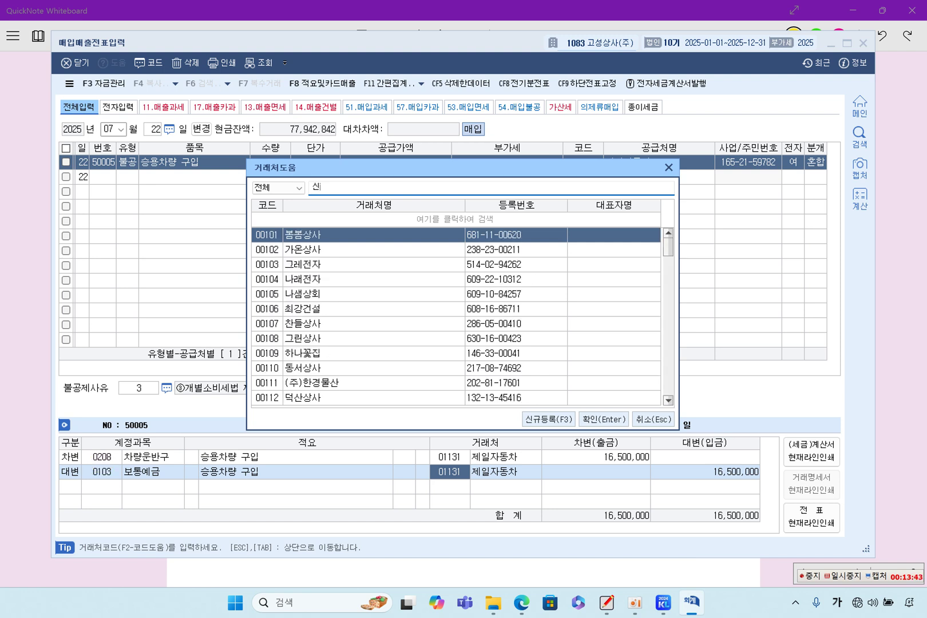
text(ㅏㄴ)
key(Return)
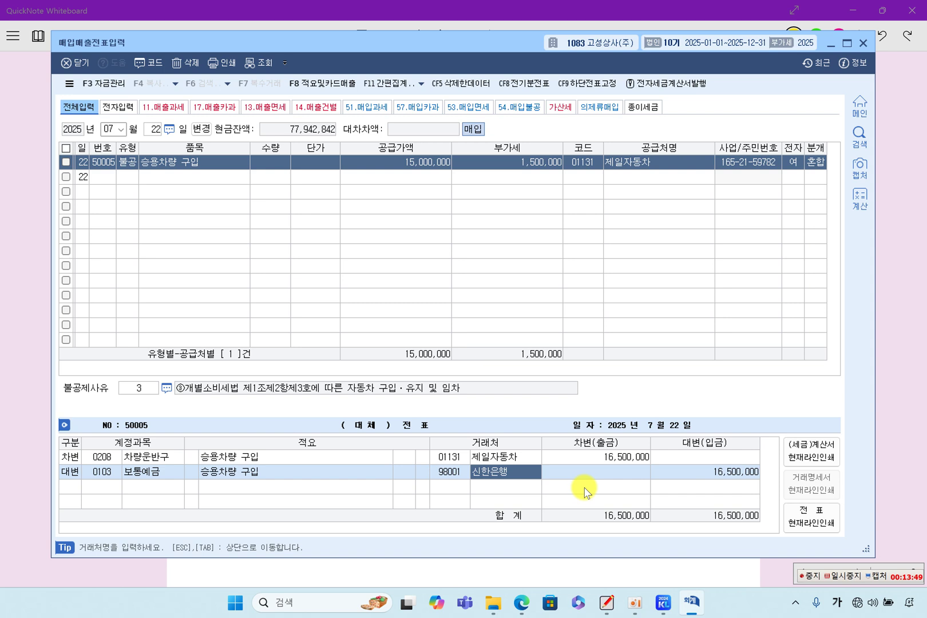
Step: Check the corrected 승용차량 구입 journal's trading partners and its debit and credit amounts
click(524, 459)
click(522, 469)
click(710, 471)
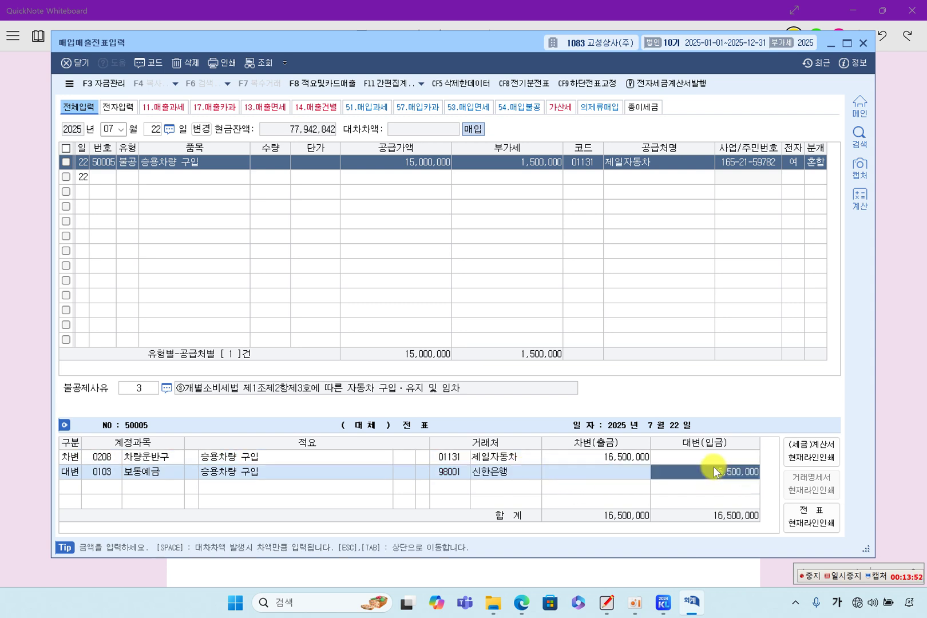
click(640, 461)
click(128, 163)
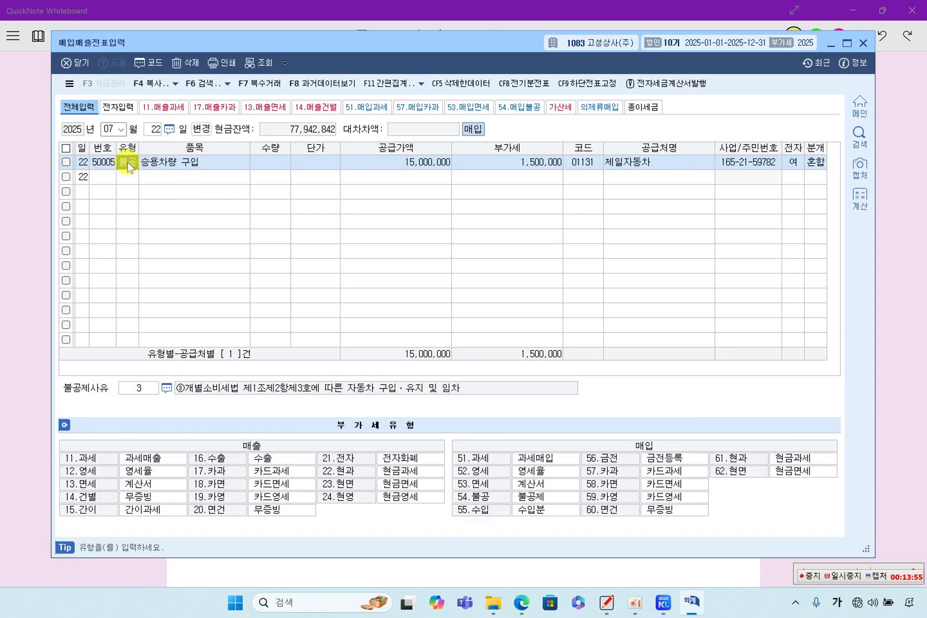
click(816, 163)
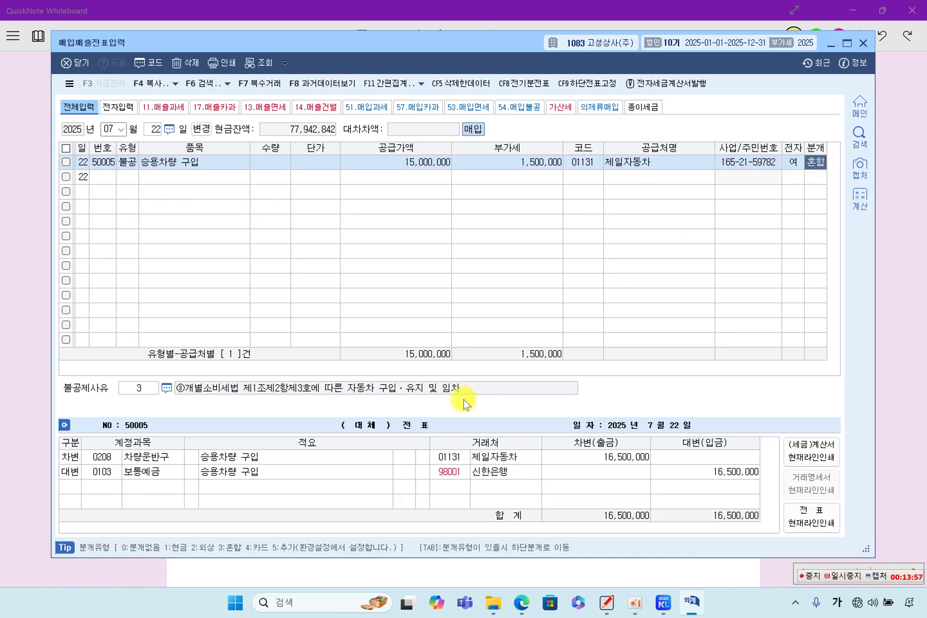
click(143, 457)
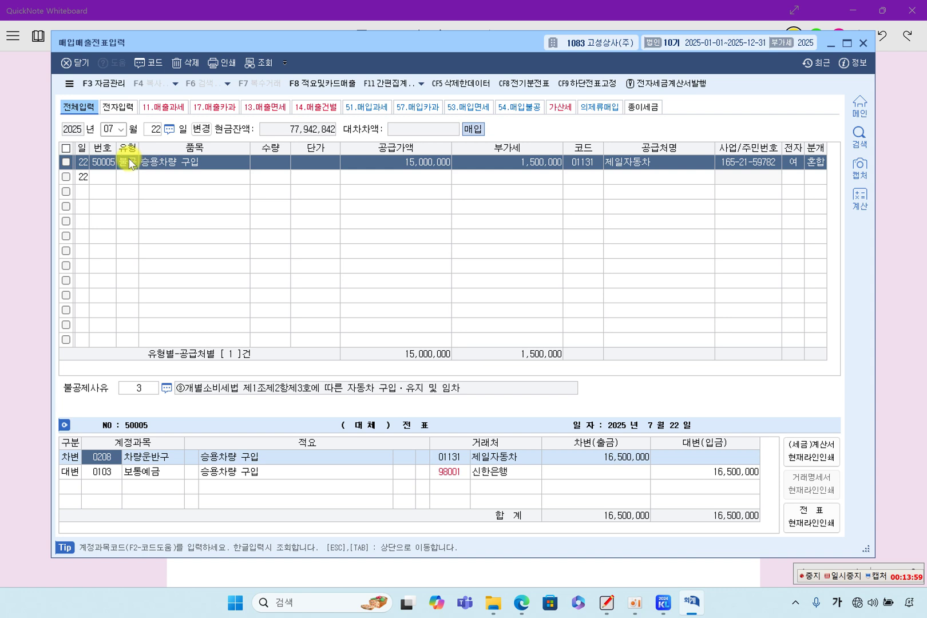
click(449, 473)
click(459, 461)
click(452, 472)
click(458, 458)
click(461, 474)
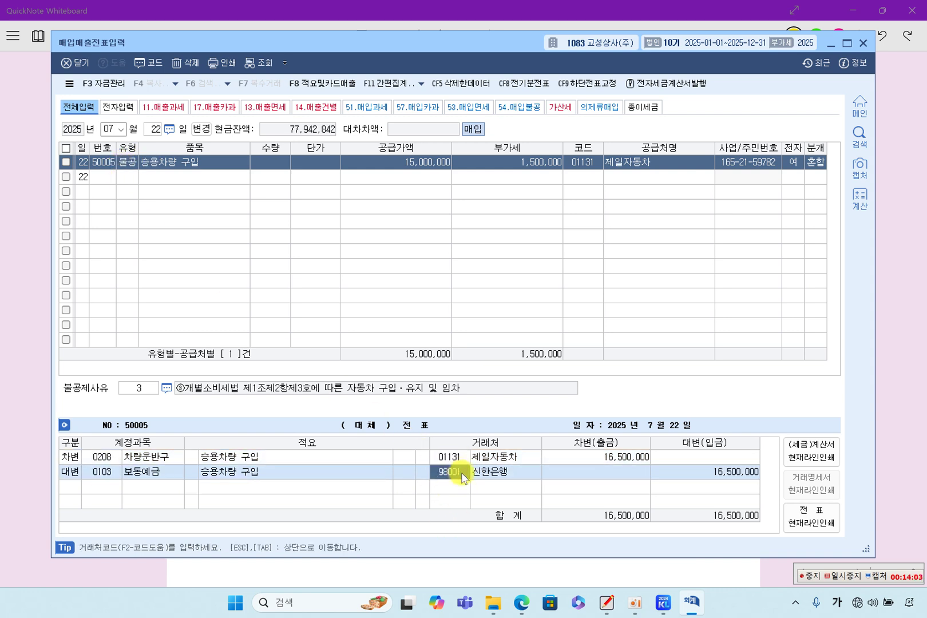
click(602, 460)
click(667, 473)
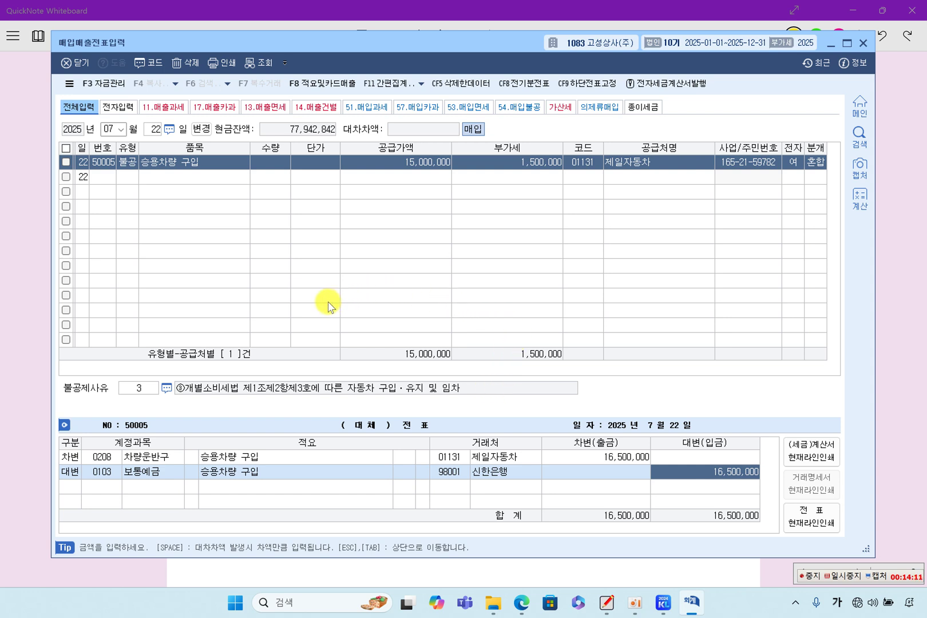
Step: Review the July 22 entry's 불공 type, journal accounts and the 보통예금 line's trading partner once more
click(127, 162)
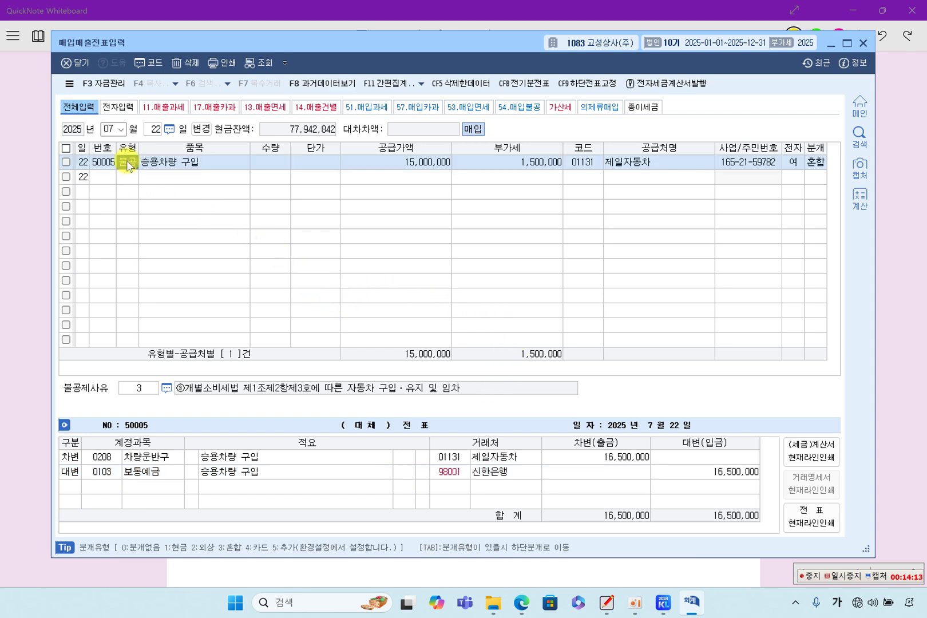
click(816, 163)
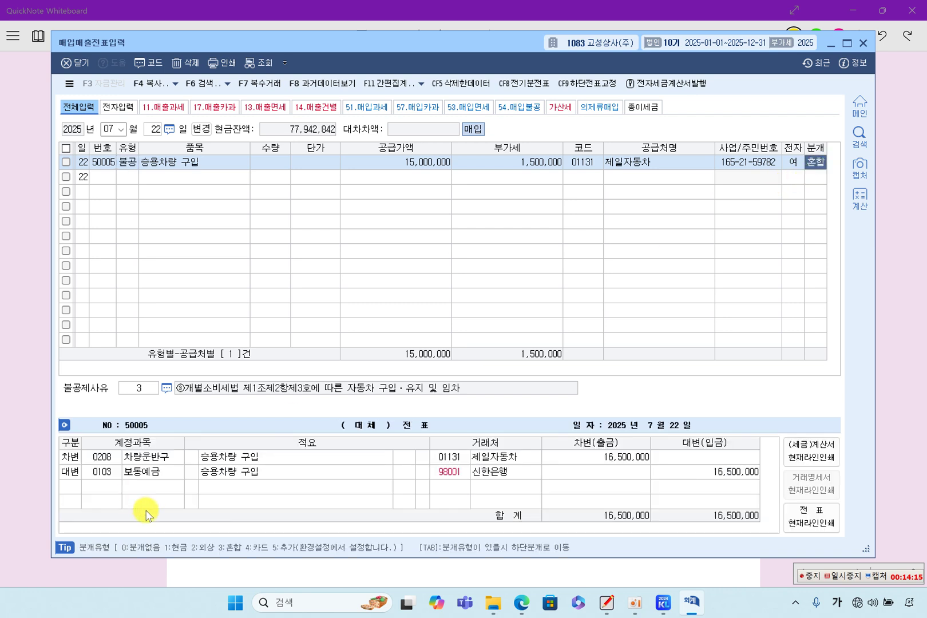
click(110, 458)
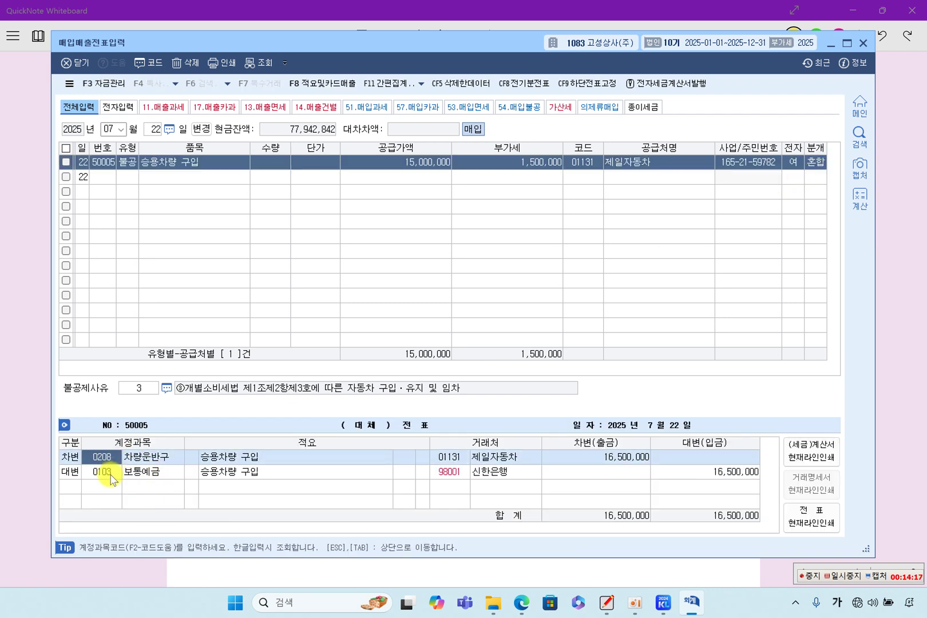
click(107, 472)
click(450, 472)
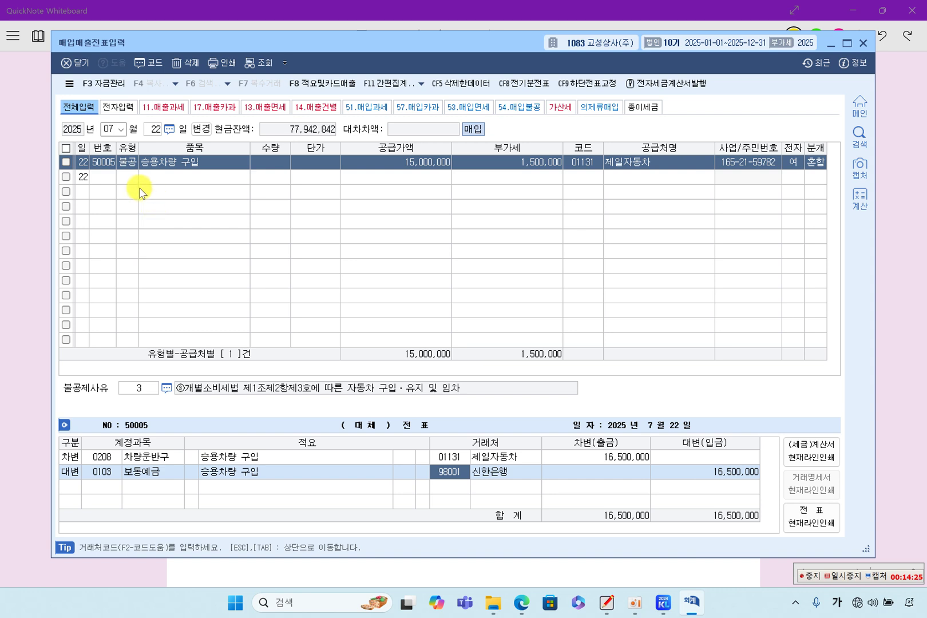
click(124, 178)
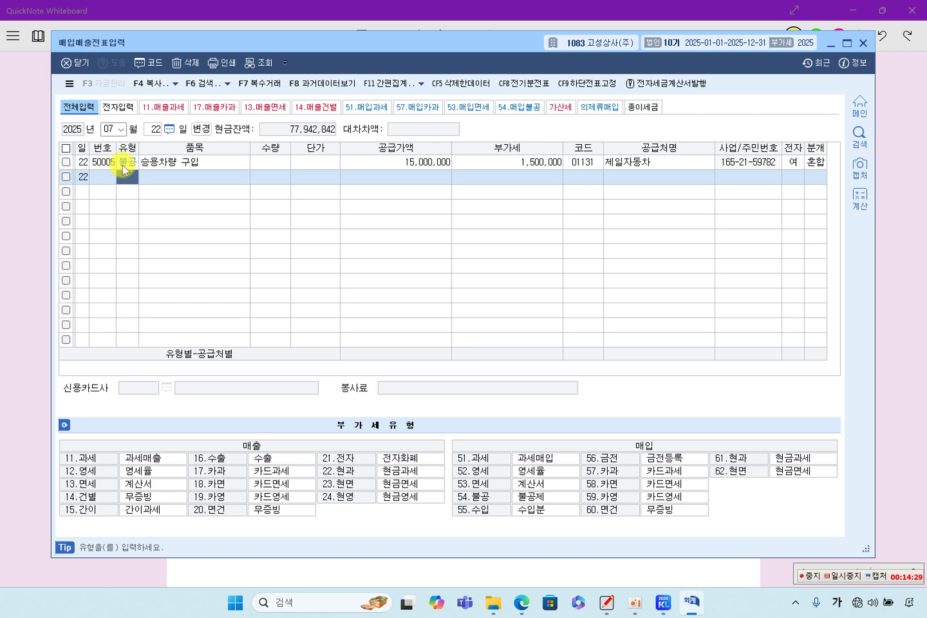
click(127, 163)
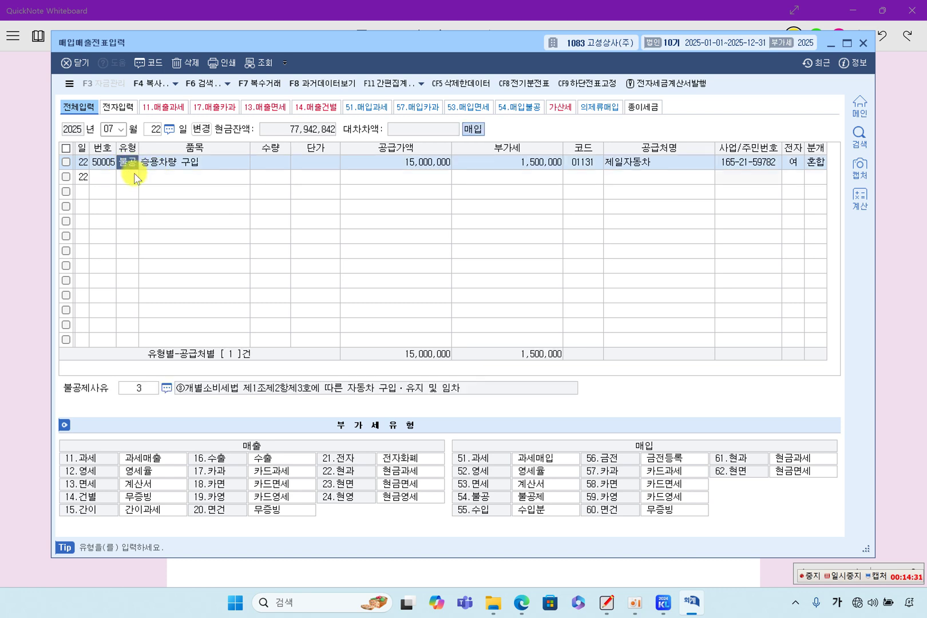
click(816, 162)
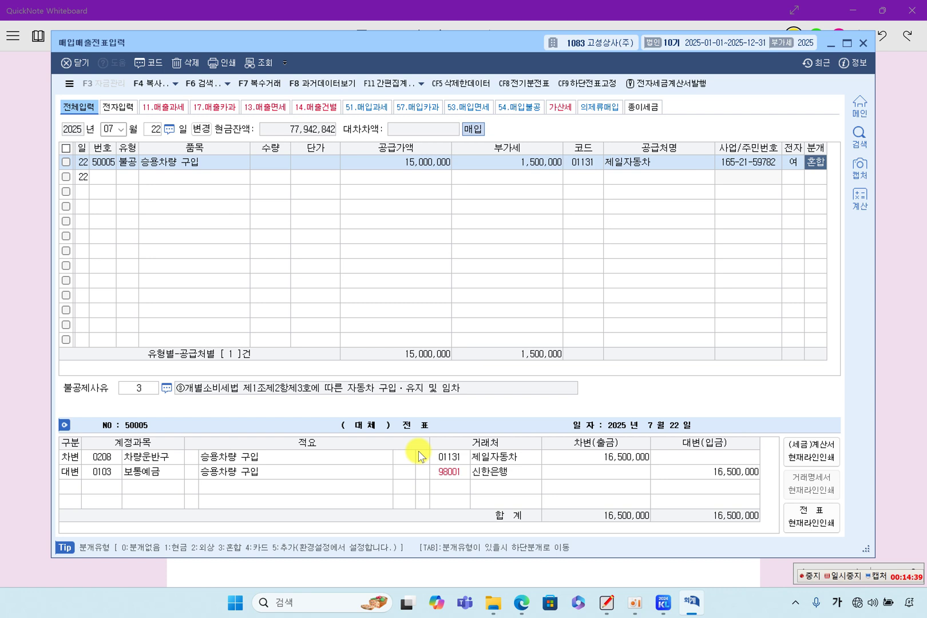
Step: Return to the exam sheet in QuickNote Whiteboard and highlight 문제4 [2]'s date, bankruptcy write-off details and 대손충당금 잔액 1,500,000원
click(31, 283)
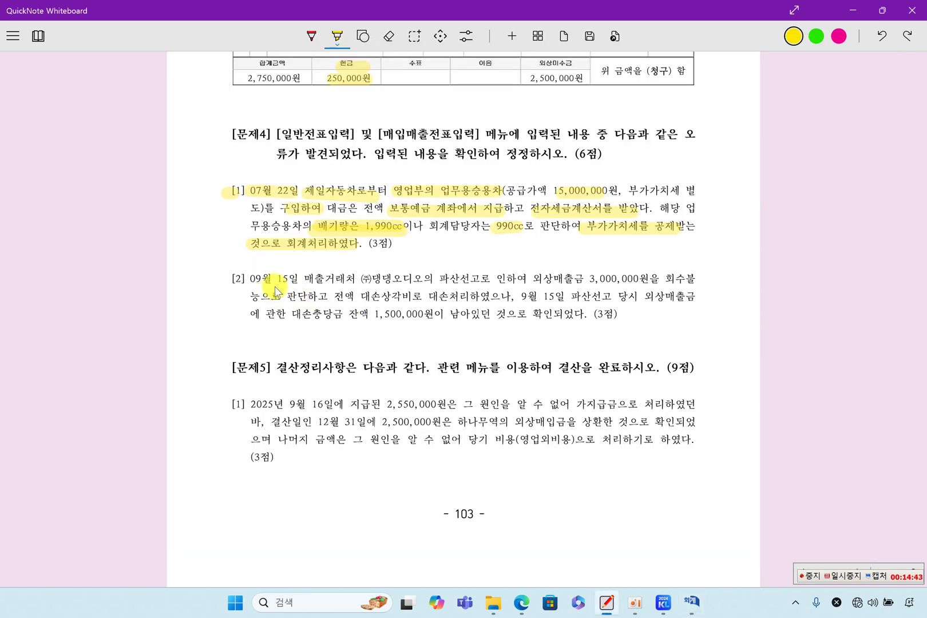
drag(253, 285, 640, 289)
drag(262, 297, 639, 302)
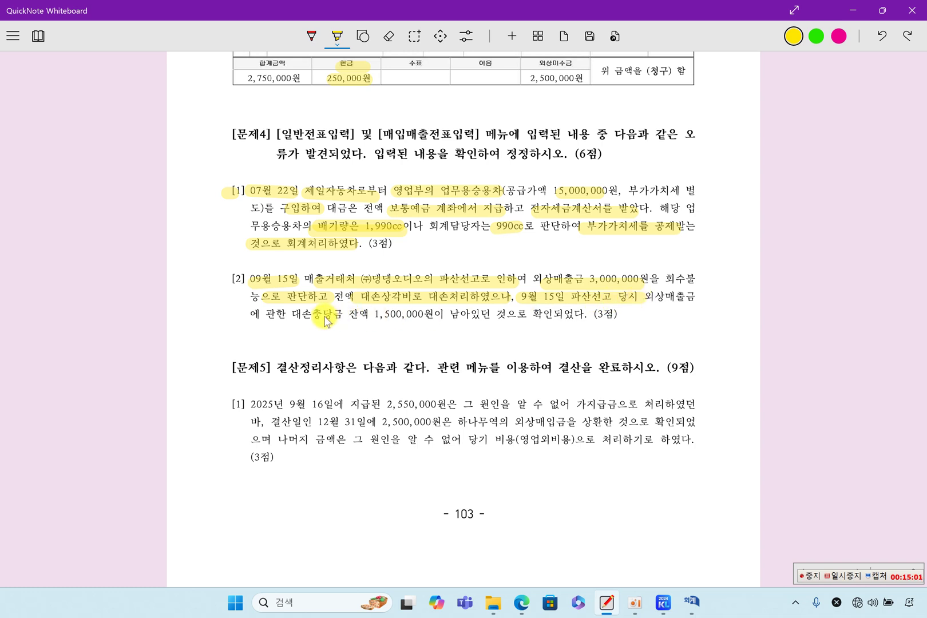
drag(289, 316, 426, 323)
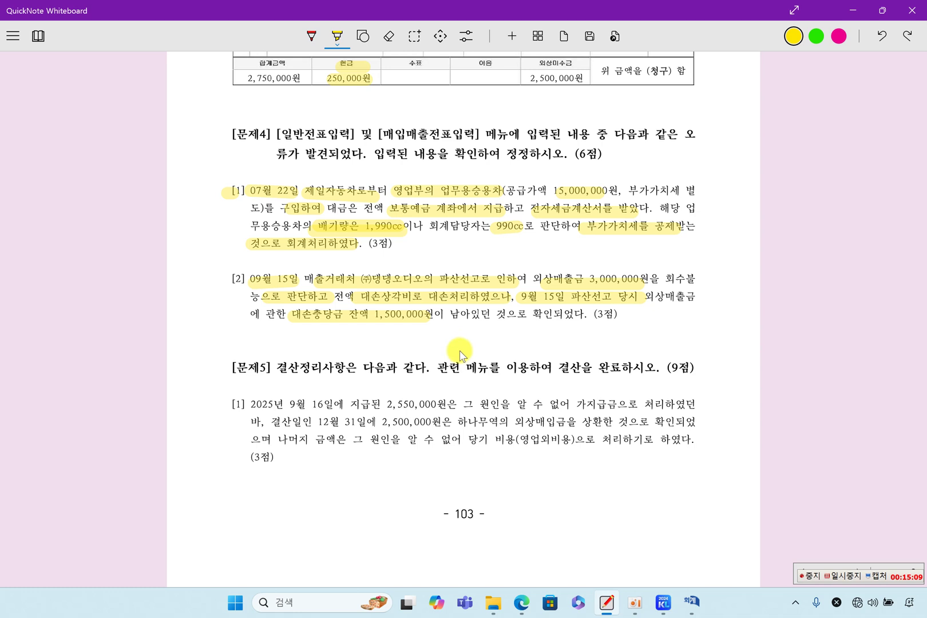
Step: Write the red journal note 대.충 / 외 below 문제4 [2], underlining 대.충, the 대손상각비 treatment and the 대손충당금 balance
click(312, 36)
mouse_move(465, 328)
mouse_down()
mouse_move(452, 349)
mouse_move(517, 338)
mouse_move(510, 359)
mouse_up()
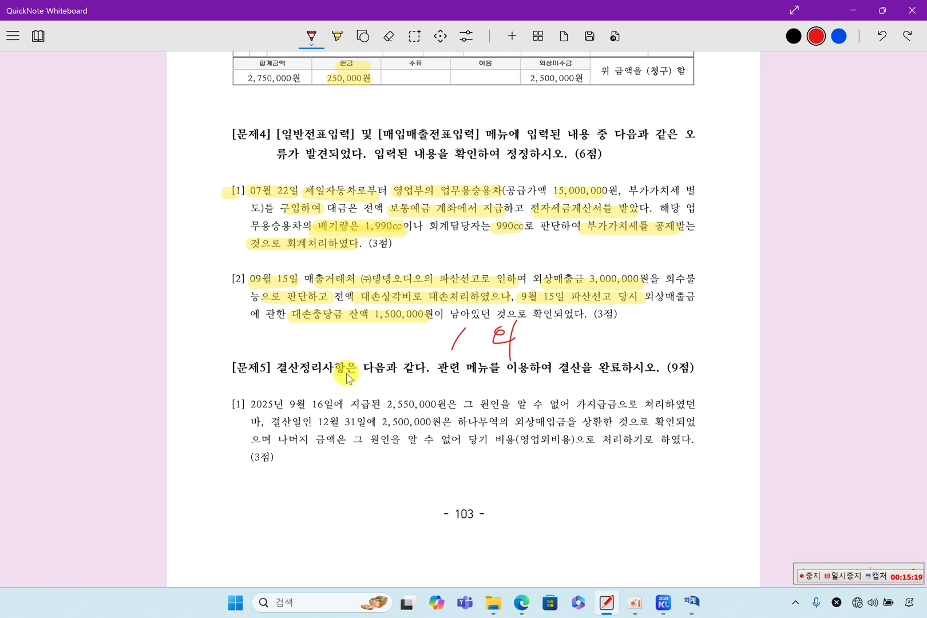
mouse_move(314, 328)
mouse_down()
mouse_move(323, 339)
mouse_move(365, 334)
mouse_move(358, 345)
mouse_move(435, 339)
mouse_up()
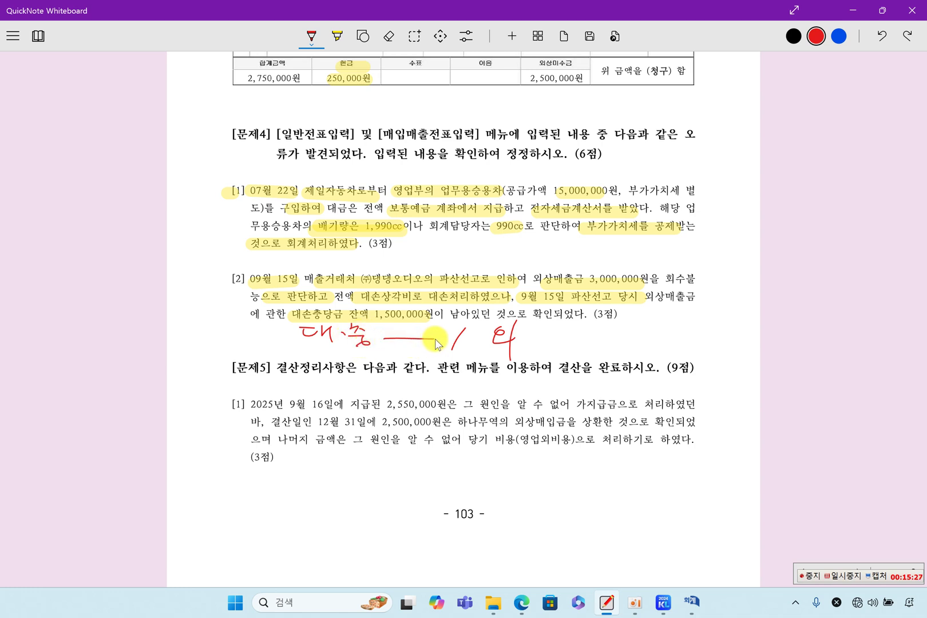
drag(317, 360, 438, 358)
drag(362, 308, 454, 307)
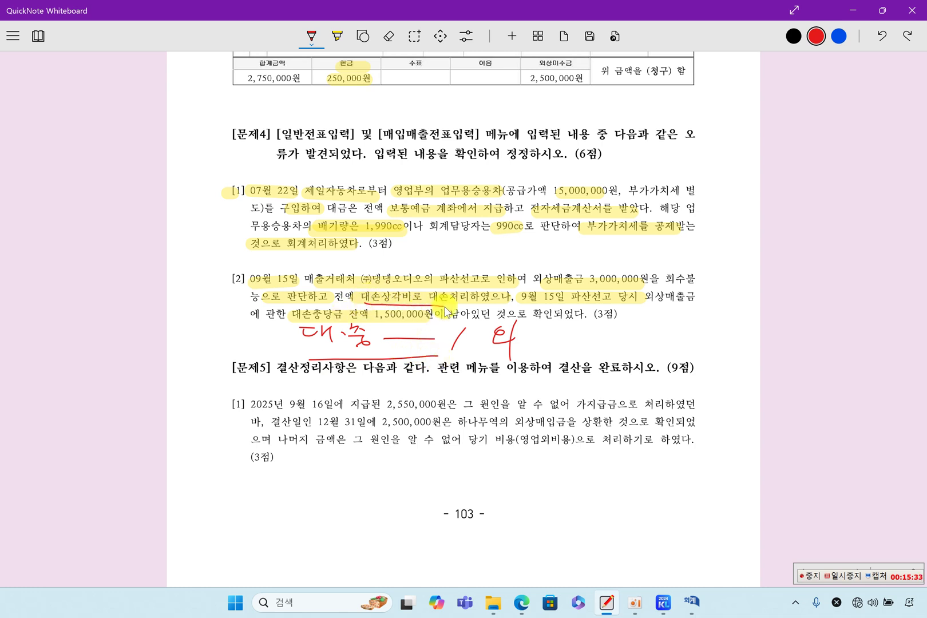
drag(292, 321, 434, 320)
Step: Switch back to KcLep, open 일반전표입력 and load the vouchers for September 15
click(691, 601)
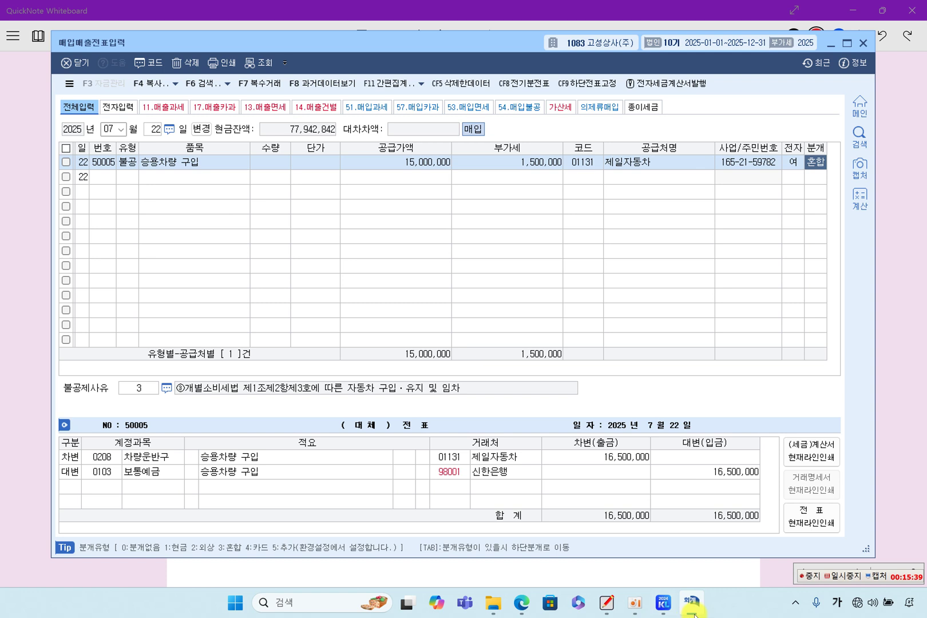
click(670, 604)
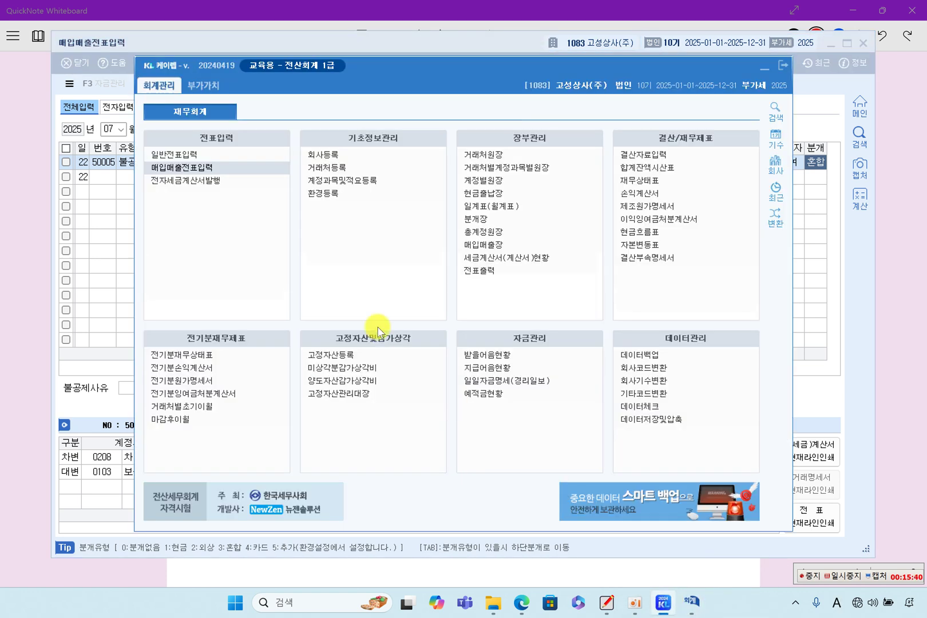
click(206, 158)
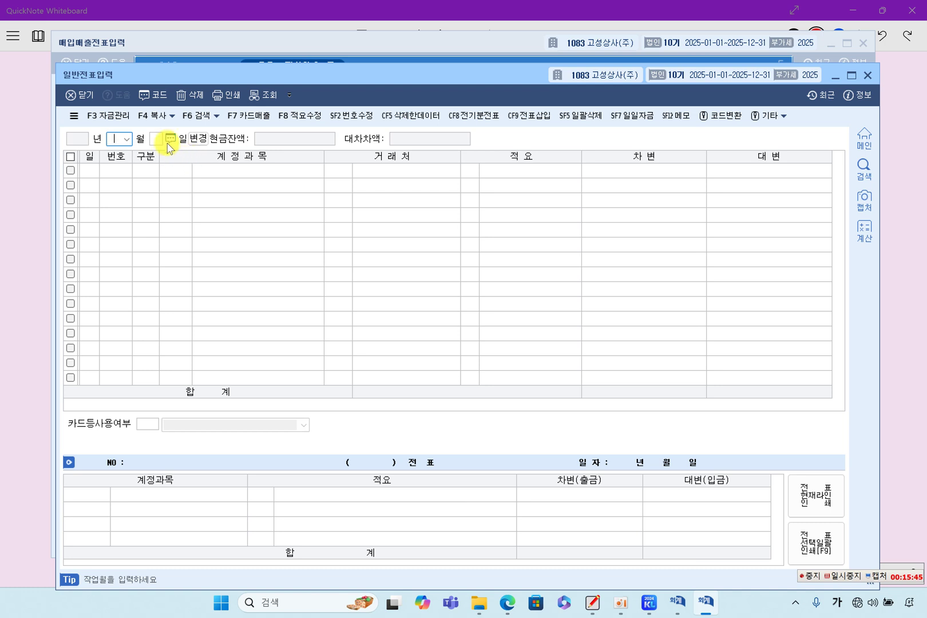
text(9)
key(Return)
text(15)
key(Return)
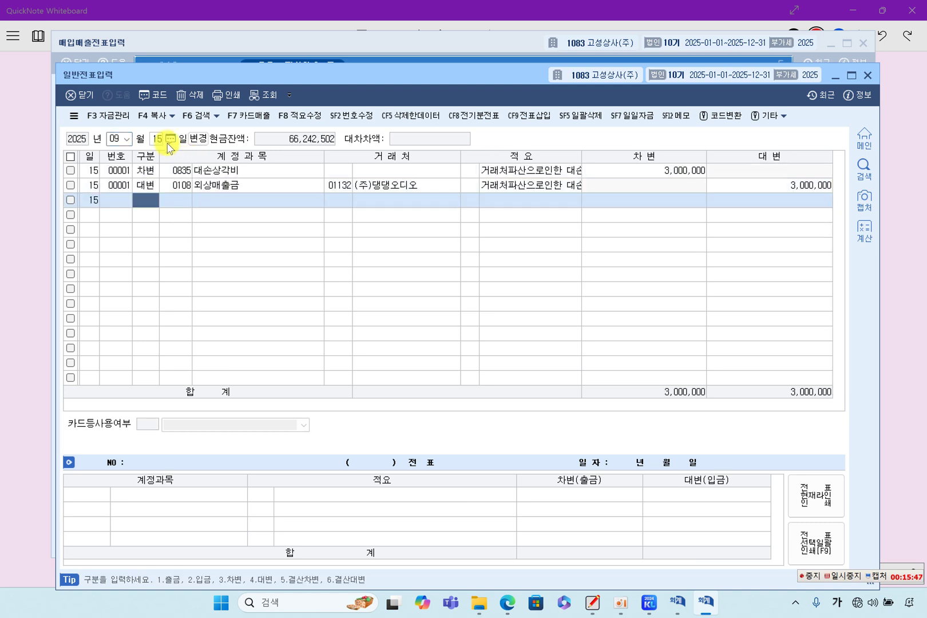
Step: Set the 대손상각비 debit amount in the September 15 voucher to 1,500,000
click(176, 170)
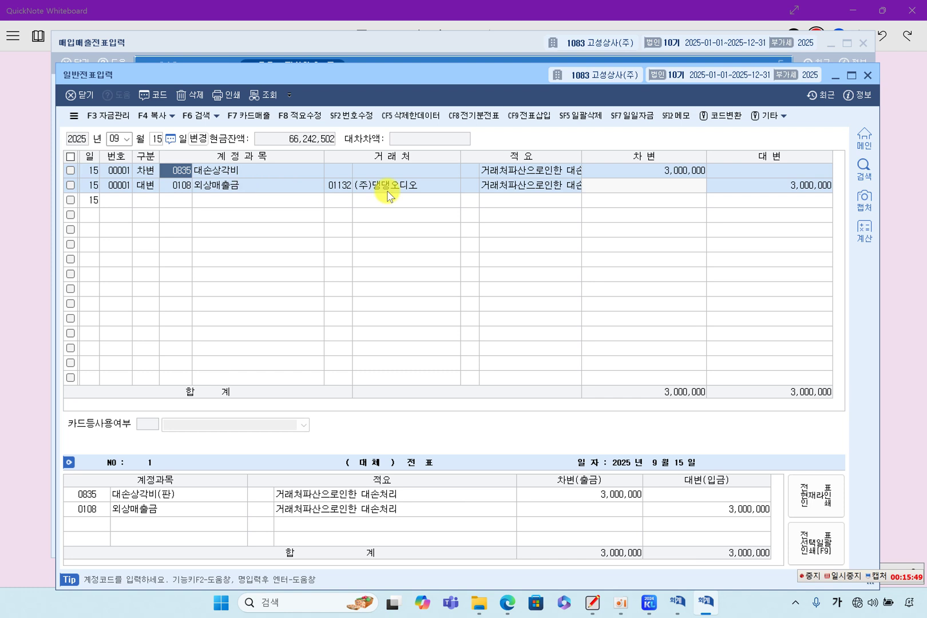
click(617, 171)
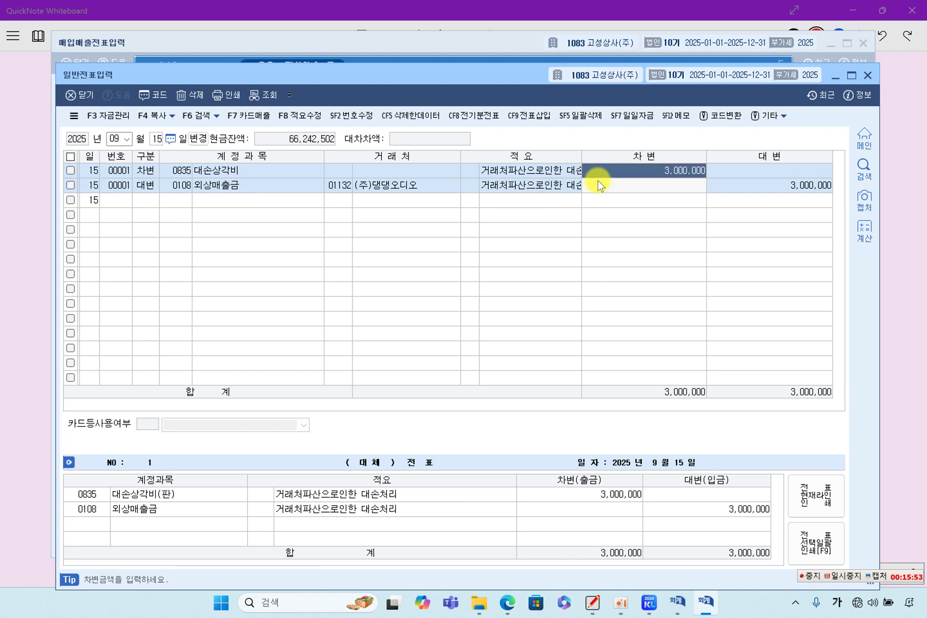
text(1)
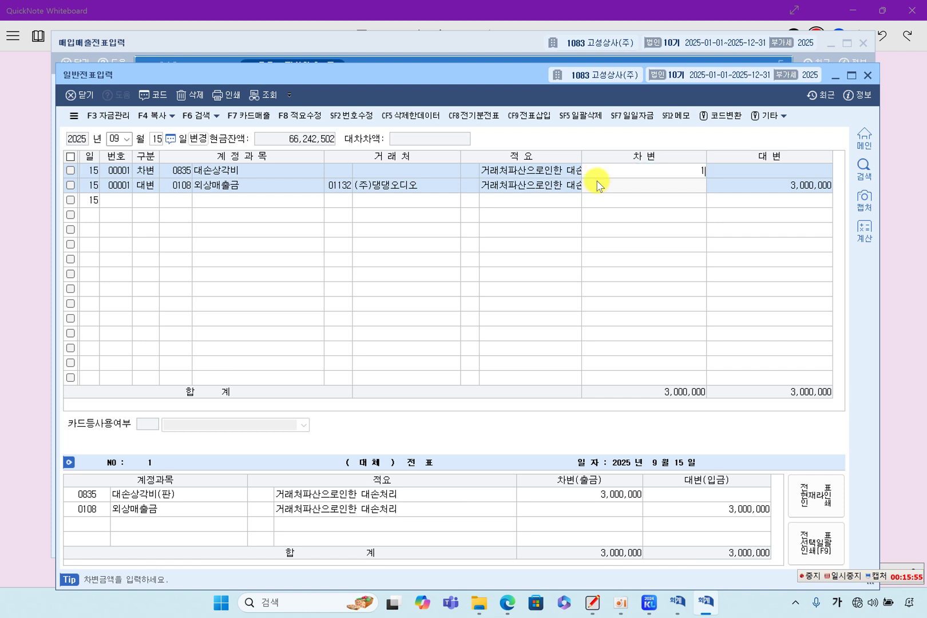
text(,500,000)
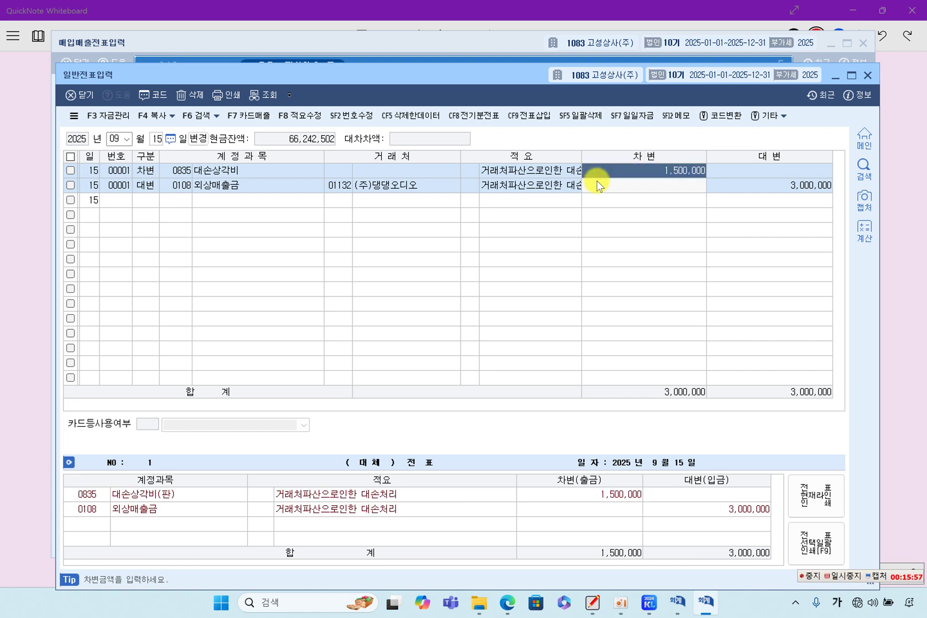
key(Return)
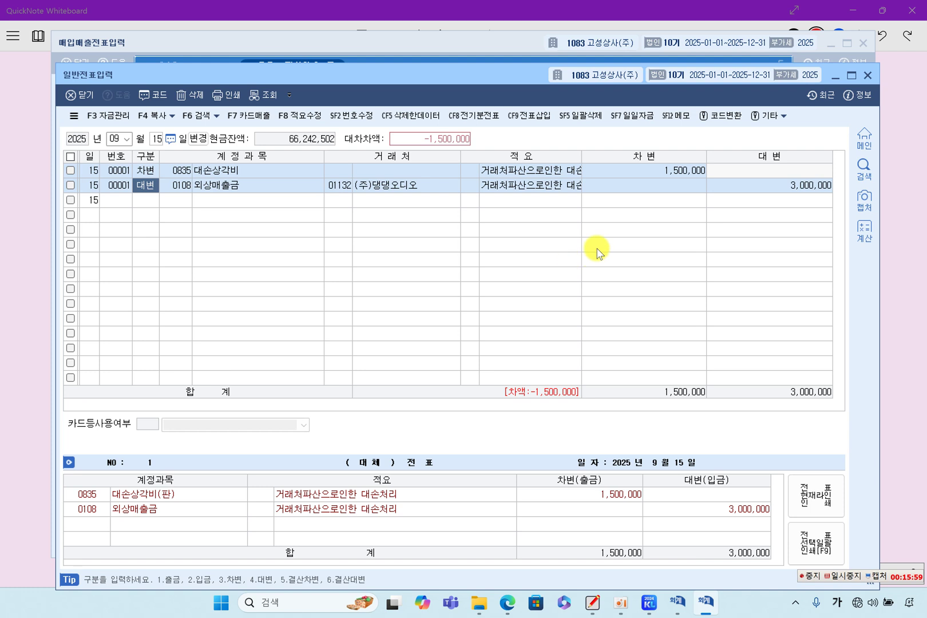
Step: Add a debit line to the September 15 voucher for account 0109 대손충당금 with amount 1,500,000
click(150, 201)
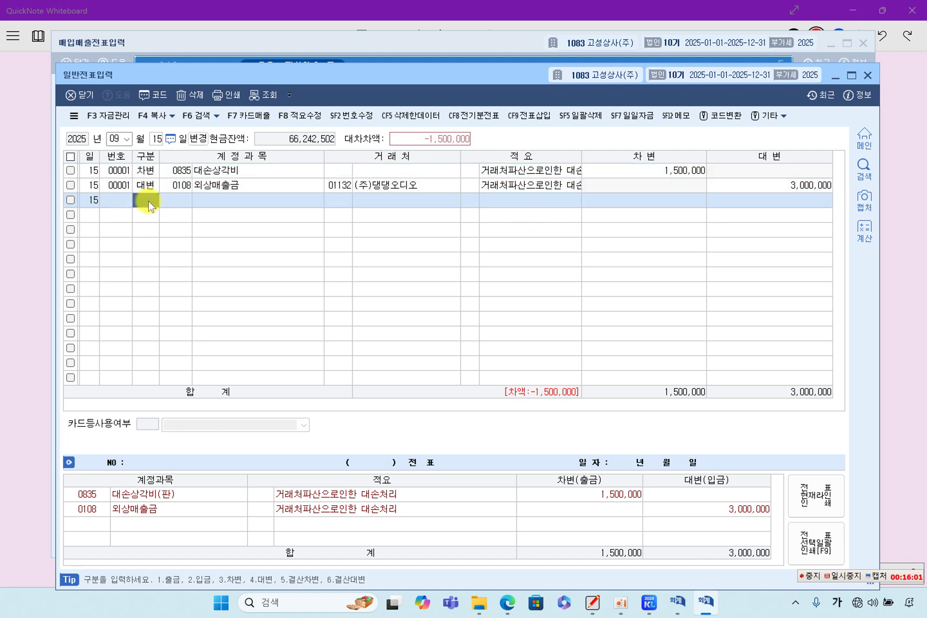
text(3)
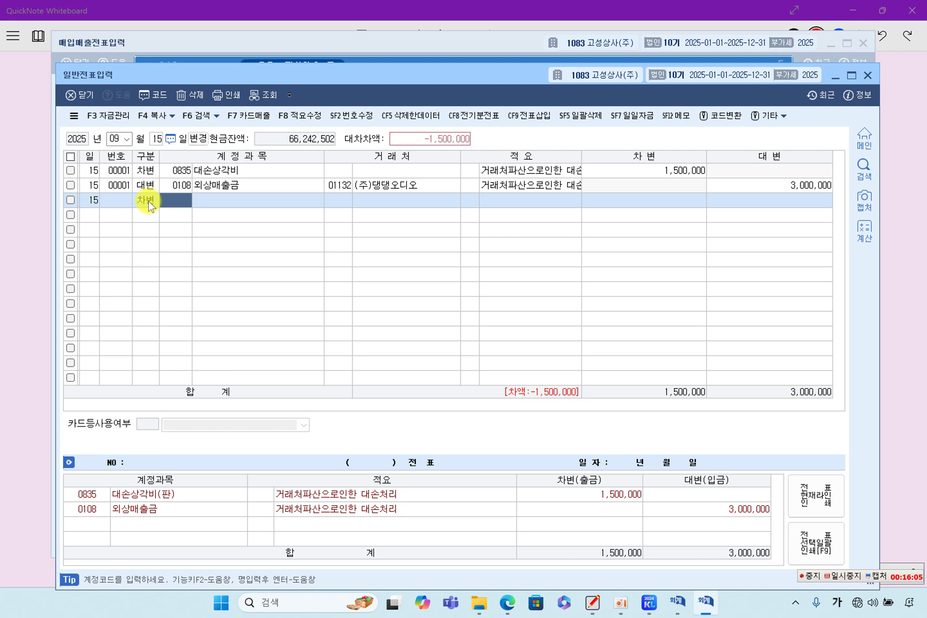
key(Up)
key(Down)
text(109)
key(Return)
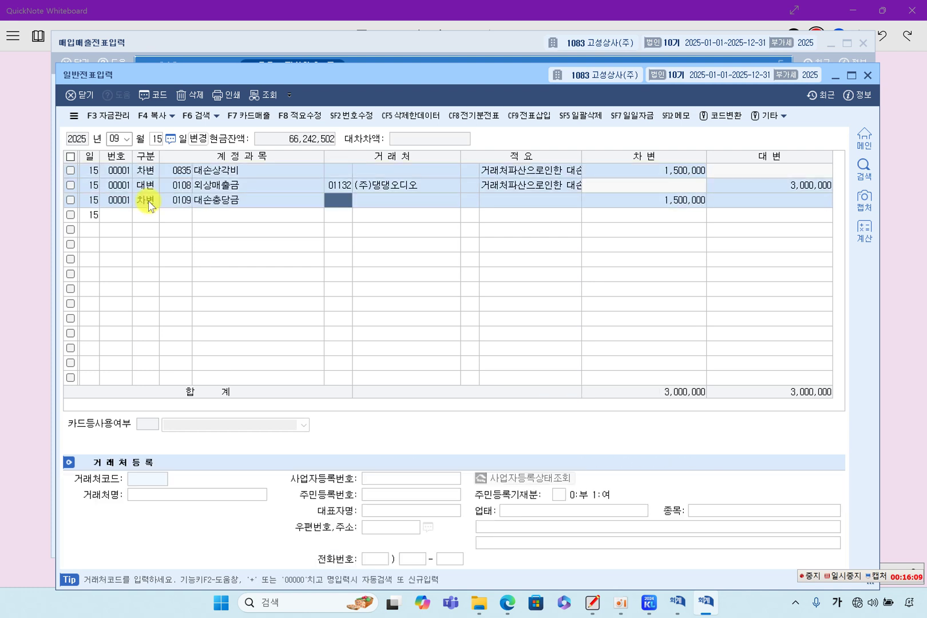
key(Return)
key(Return)
key(Return)
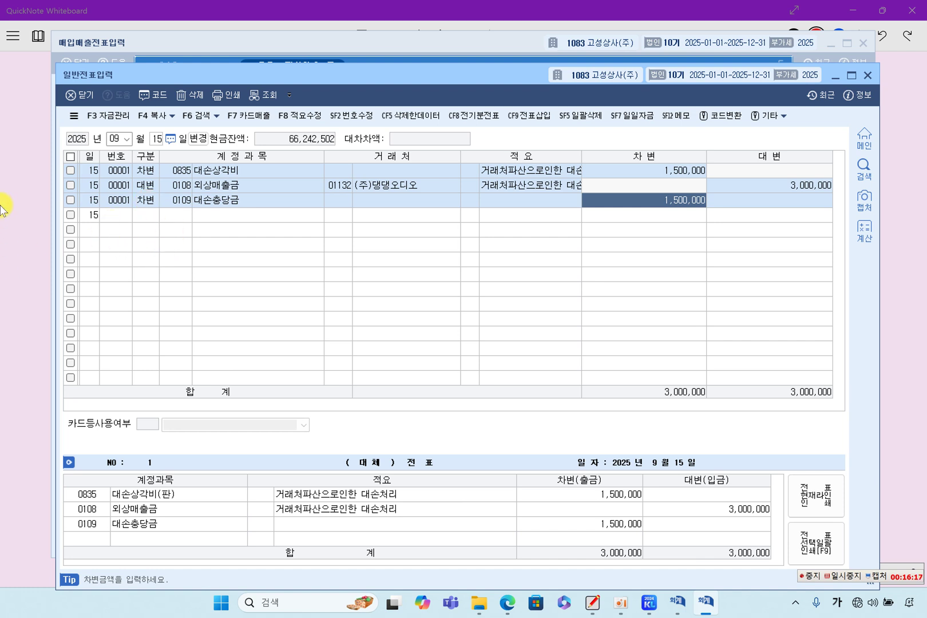
Step: Return to the exam sheet in QuickNote Whiteboard and highlight 문제5 [1]'s 가지급금 2,550,000, 12월 31일, 2,500,000, 외상매입금 상환 and 영업외비용 details
click(841, 574)
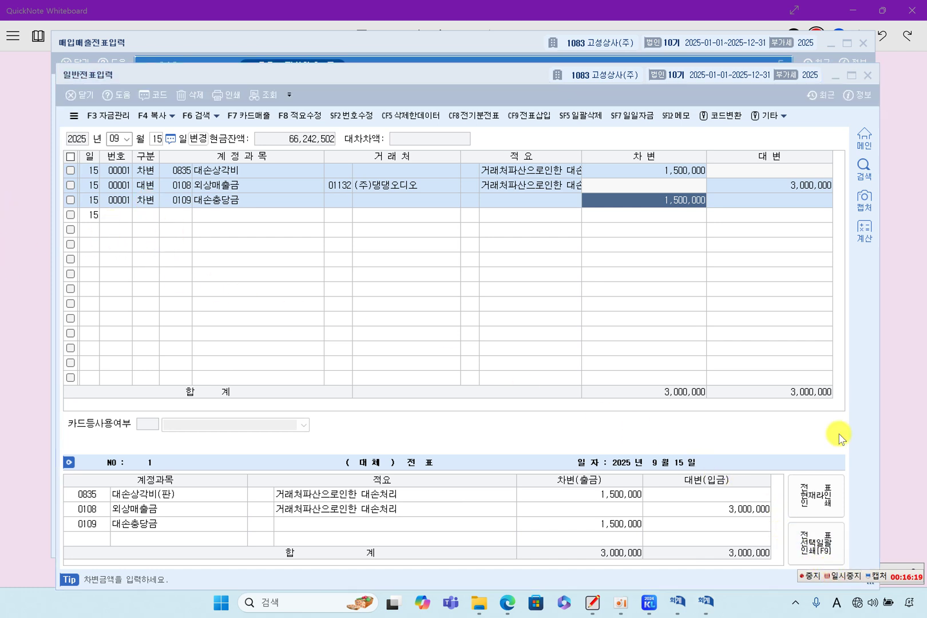
click(891, 349)
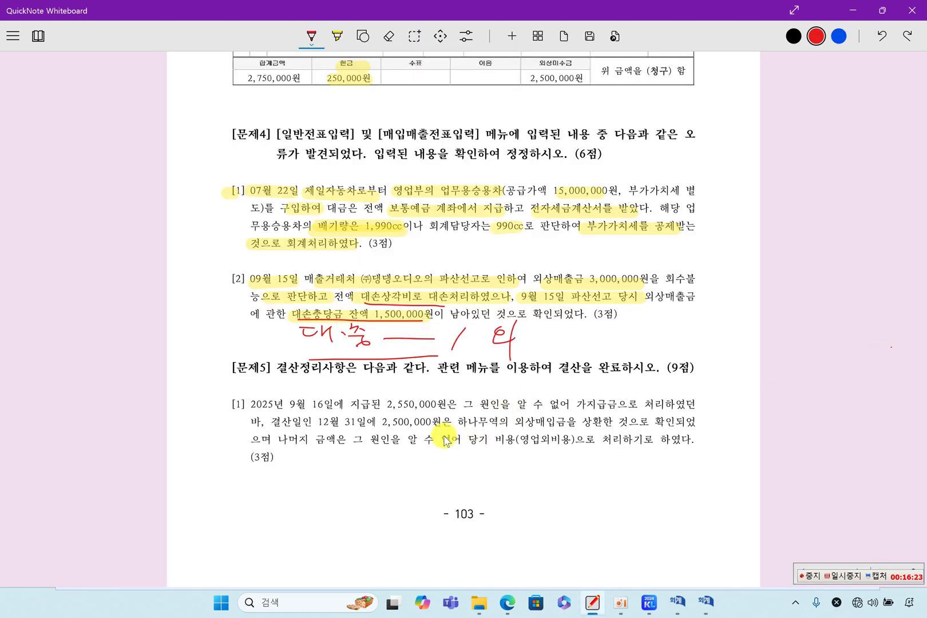
scroll(446, 441, down, 4)
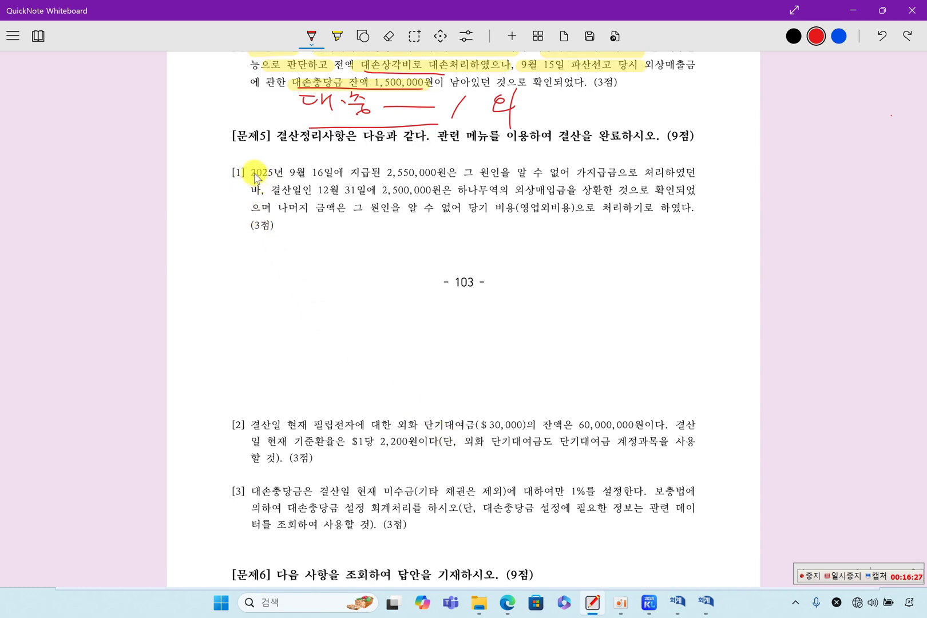
drag(253, 171, 297, 170)
click(389, 36)
click(337, 36)
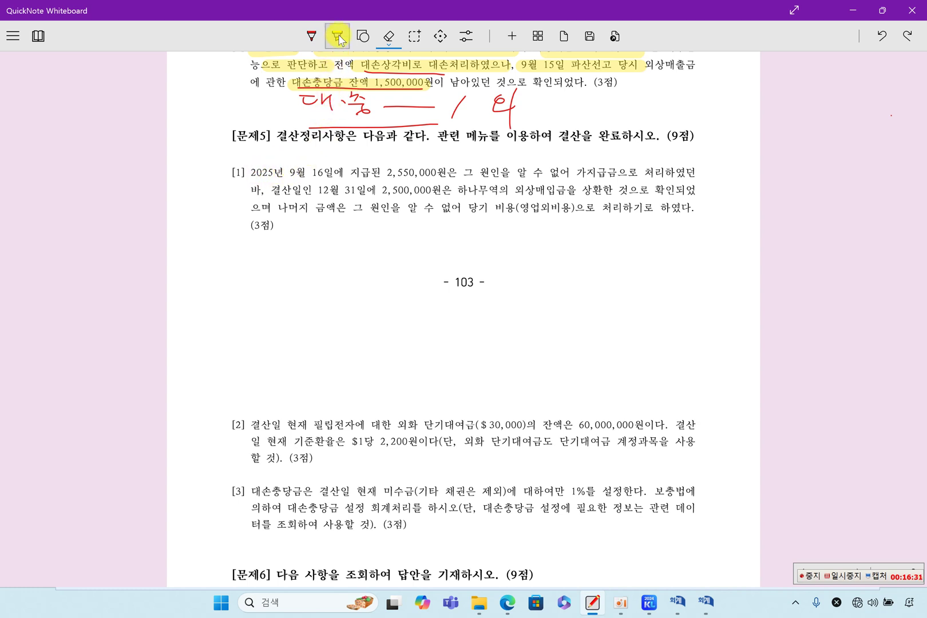
drag(382, 172, 436, 172)
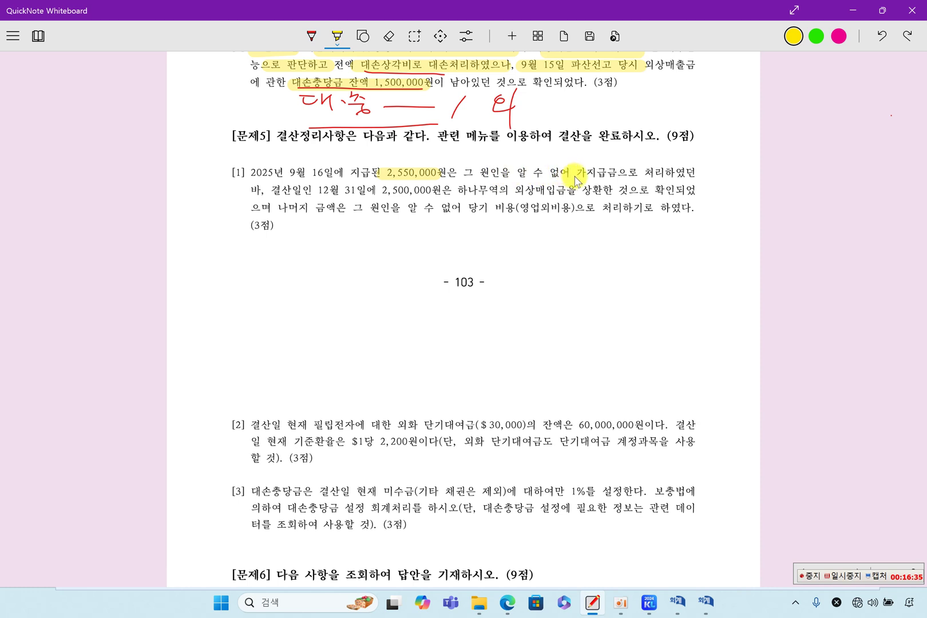
drag(568, 173, 615, 173)
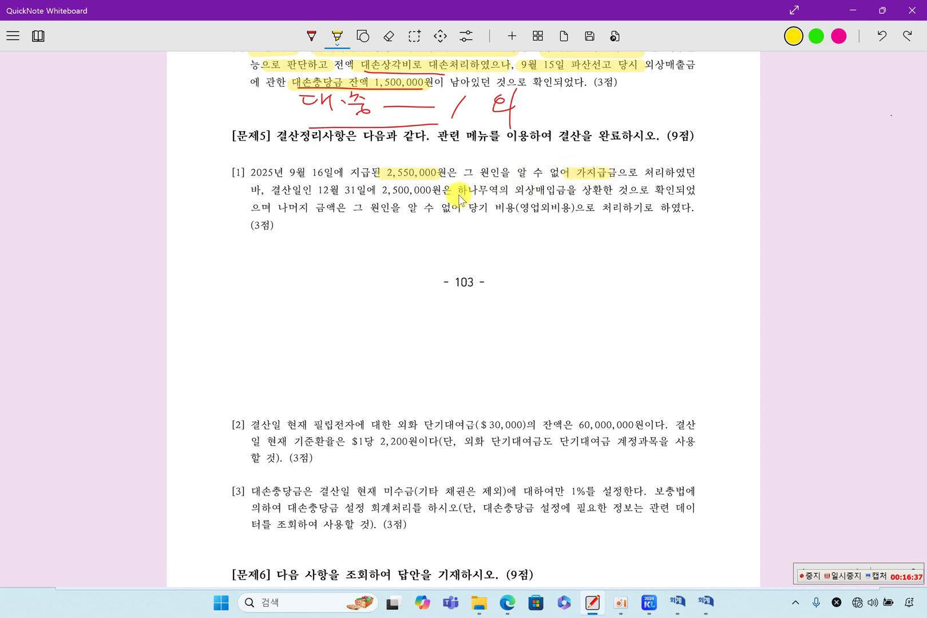
drag(319, 194, 432, 194)
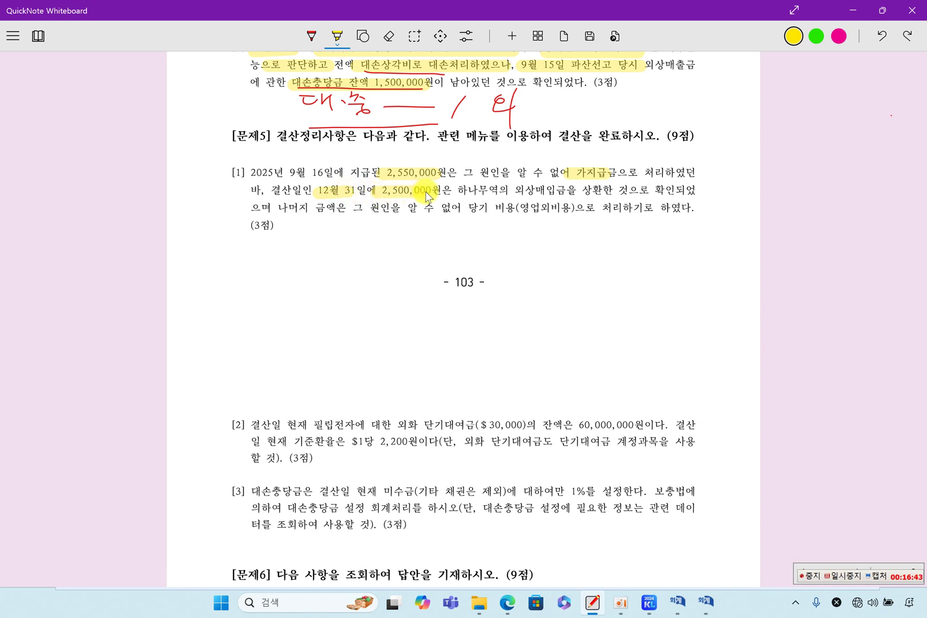
drag(513, 193, 602, 194)
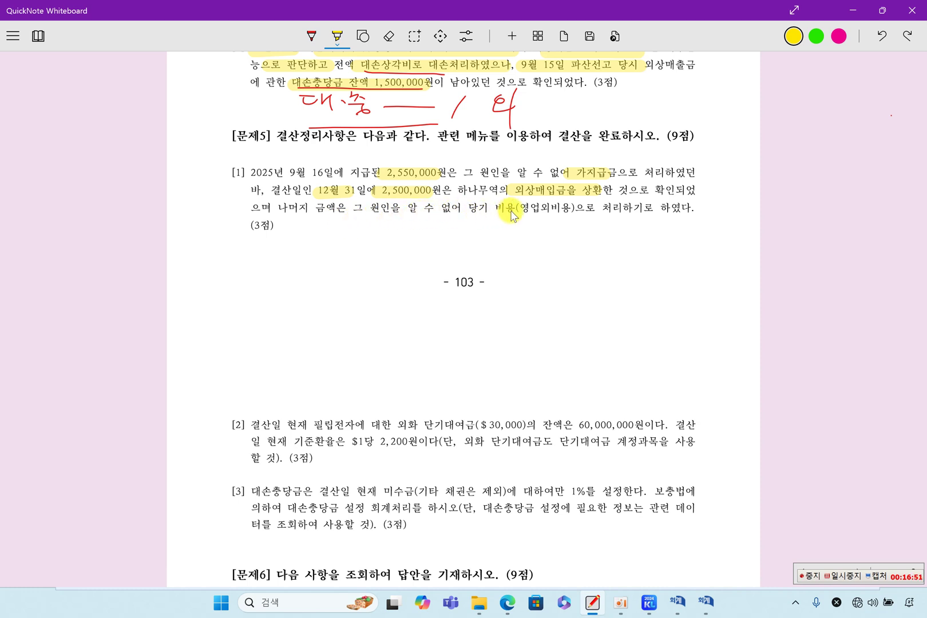
drag(496, 215, 554, 213)
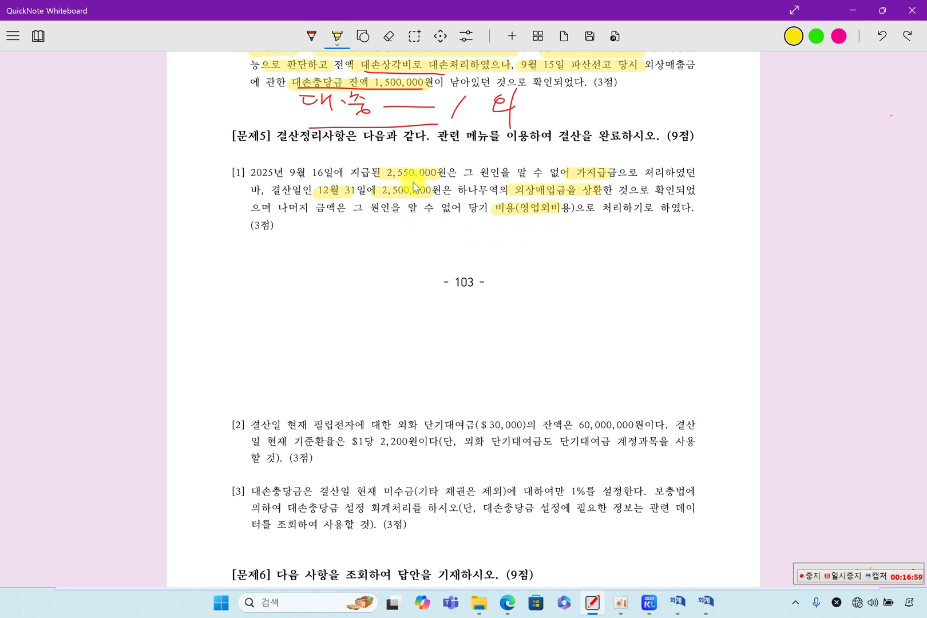
Step: Underline 2,550,000 and 가지급금 in red and write the credit side / 가 below 문제5 [1]
click(313, 41)
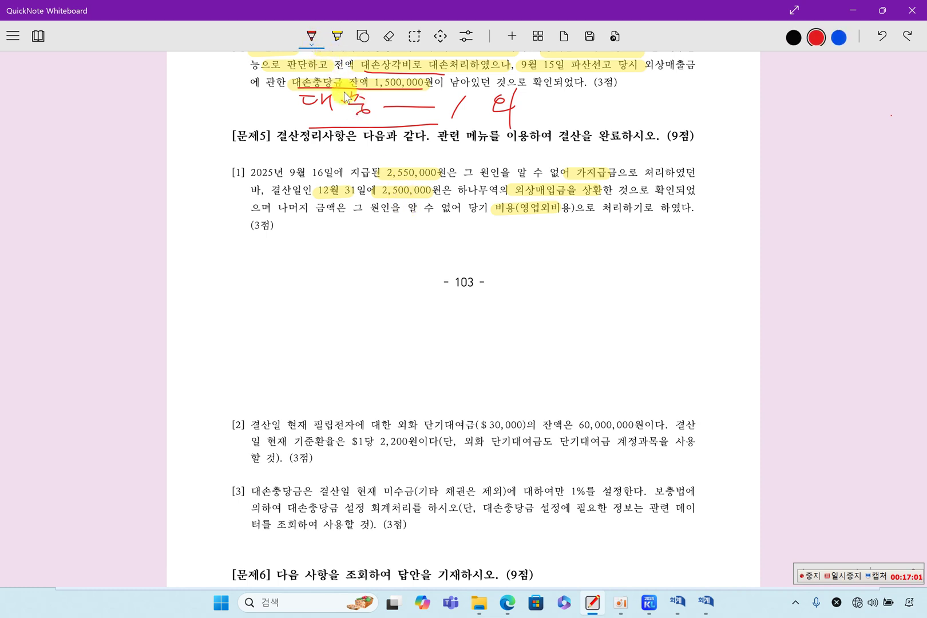
drag(388, 180, 428, 180)
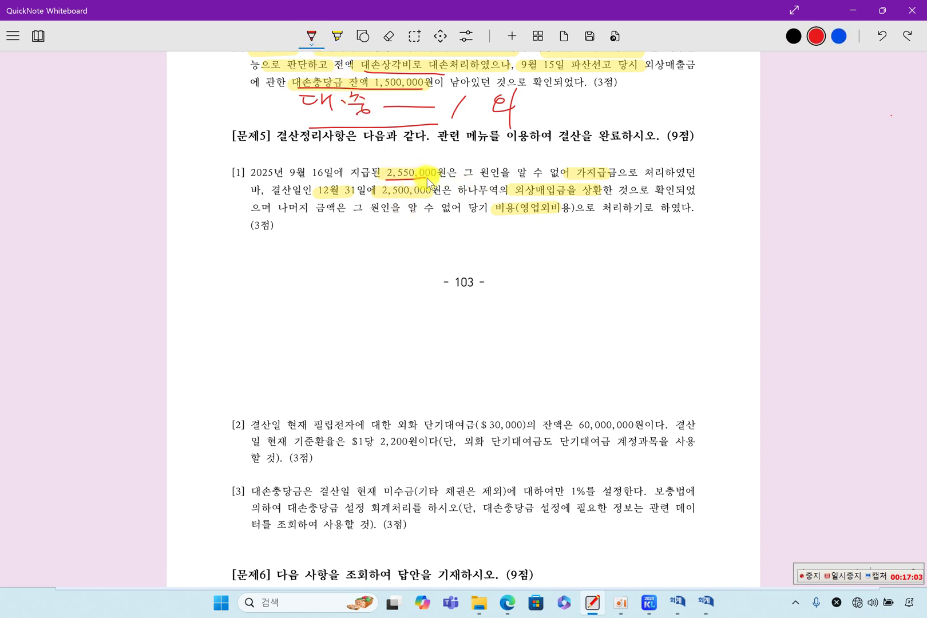
drag(571, 182, 597, 182)
drag(474, 245, 470, 267)
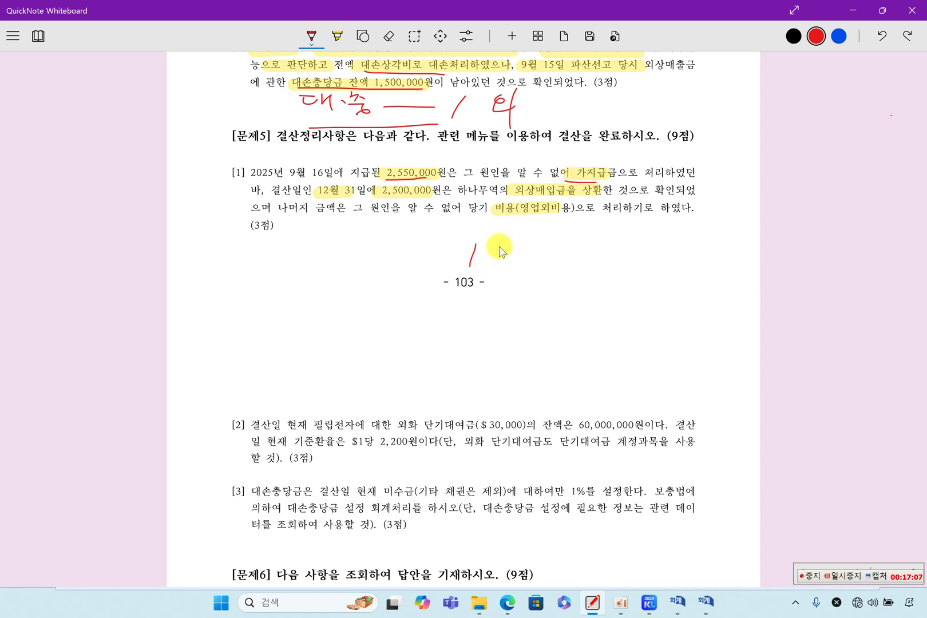
mouse_move(496, 250)
mouse_down()
mouse_move(499, 264)
mouse_move(521, 255)
mouse_up()
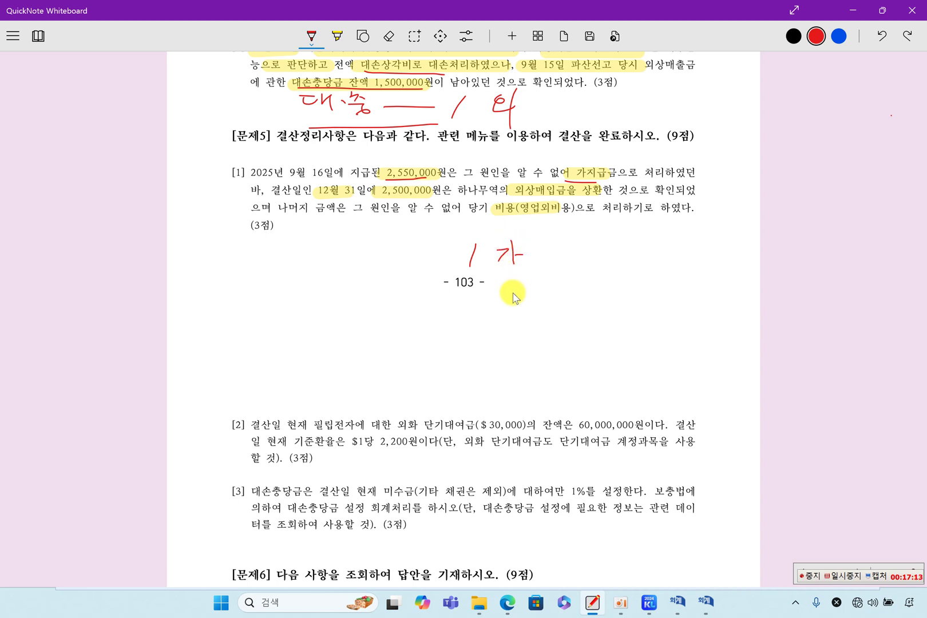
Step: Underline 2,500,000 and 외상매입금 in red and write the debit note 외 with an amount line beside / 가
drag(373, 200, 432, 199)
drag(514, 200, 564, 199)
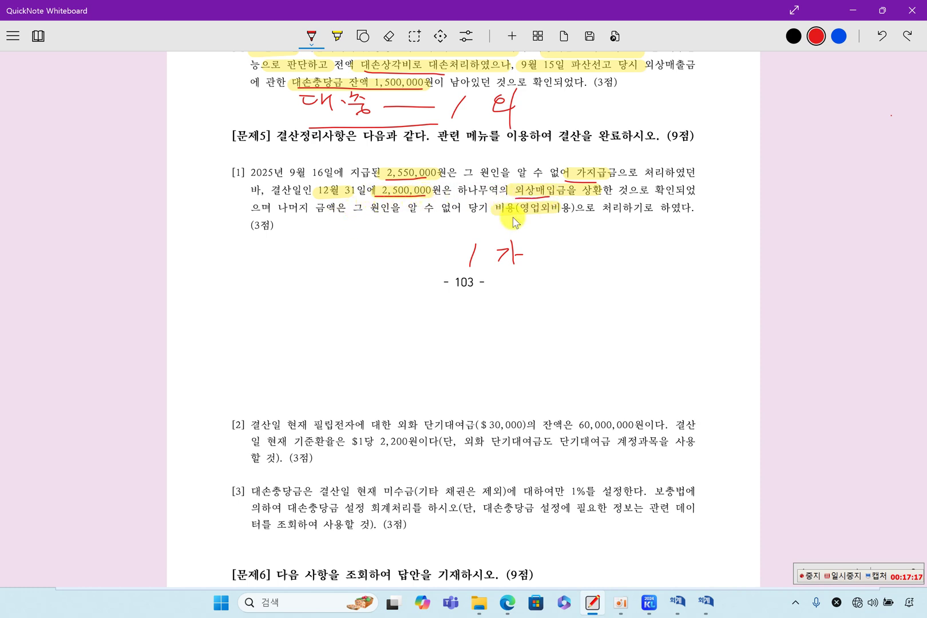
mouse_move(307, 245)
mouse_down()
mouse_move(310, 256)
mouse_move(324, 247)
mouse_move(319, 265)
mouse_up()
mouse_move(306, 266)
mouse_down()
mouse_move(336, 258)
mouse_move(338, 281)
mouse_move(435, 268)
mouse_up()
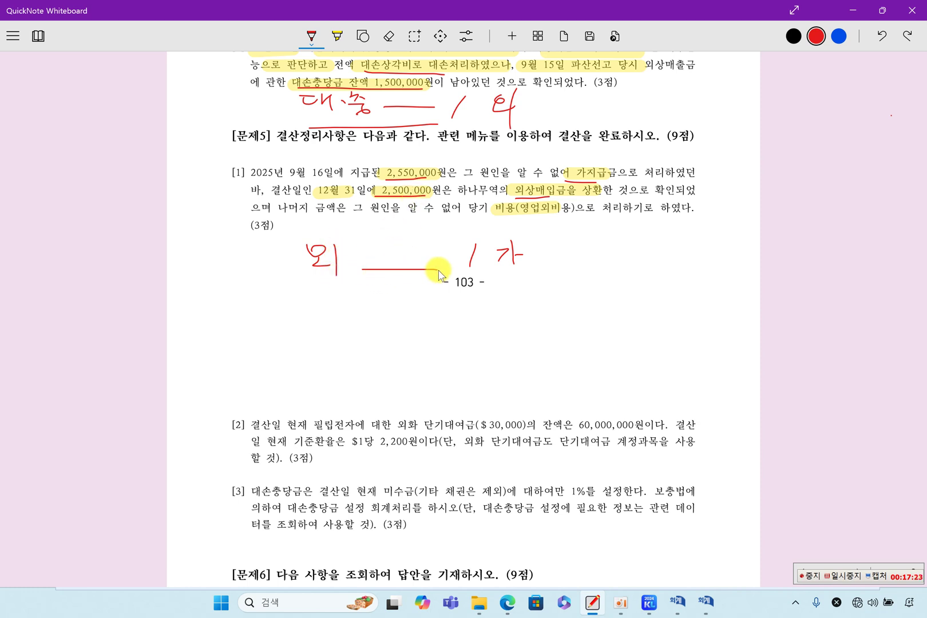
Step: Underline 비용(영업외비용) in red and write a second debit note 잡 with an amount line under 외
drag(363, 302, 433, 302)
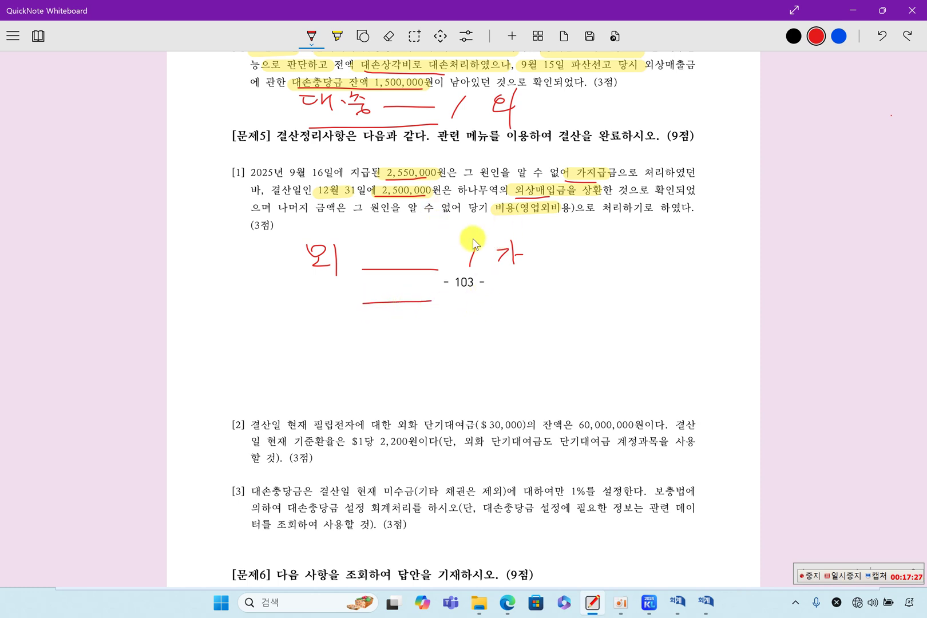
drag(491, 214, 564, 216)
drag(308, 283, 313, 301)
mouse_move(320, 290)
mouse_down()
mouse_move(338, 304)
mouse_move(347, 286)
mouse_move(331, 309)
mouse_move(337, 302)
mouse_up()
drag(330, 309, 338, 308)
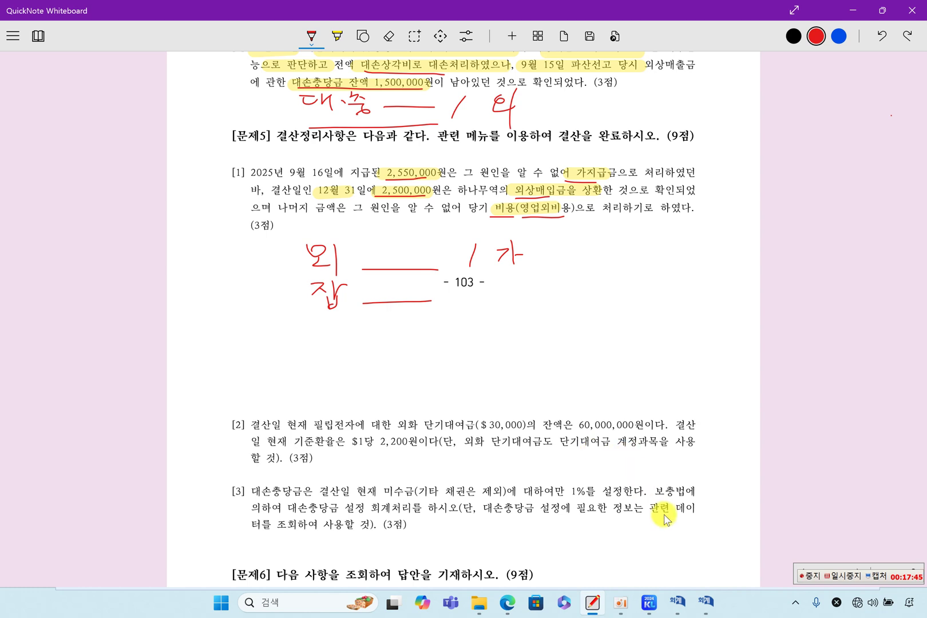
Step: Switch back to KcLep's 일반전표입력 and load the vouchers for December 31
click(706, 602)
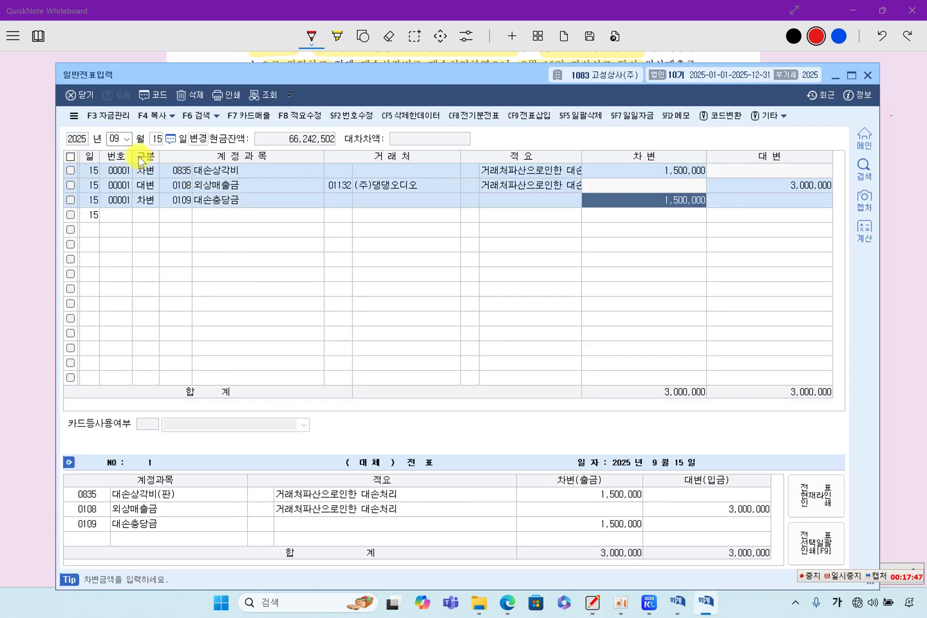
click(118, 139)
text(12)
key(Return)
text(31)
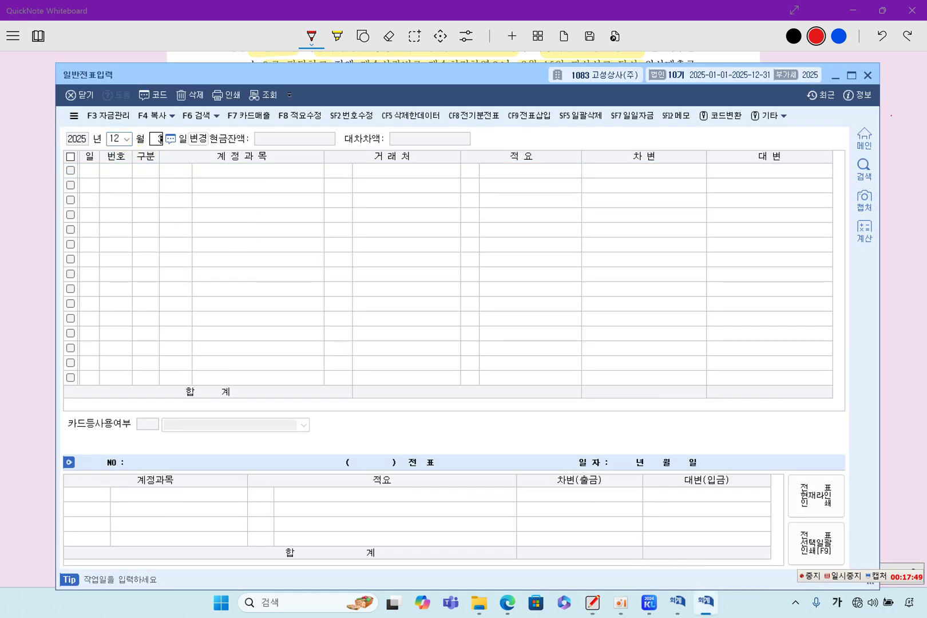
key(Return)
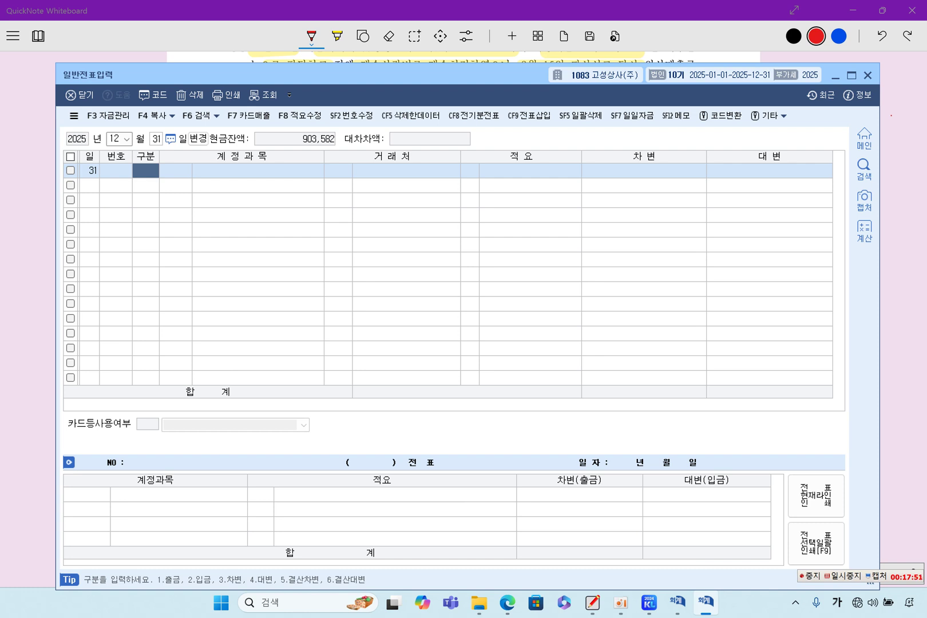
Step: Enter a credit line in the December 31 voucher for account 0134 가지급금 with amount 2,550,000
text(4)
key(Return)
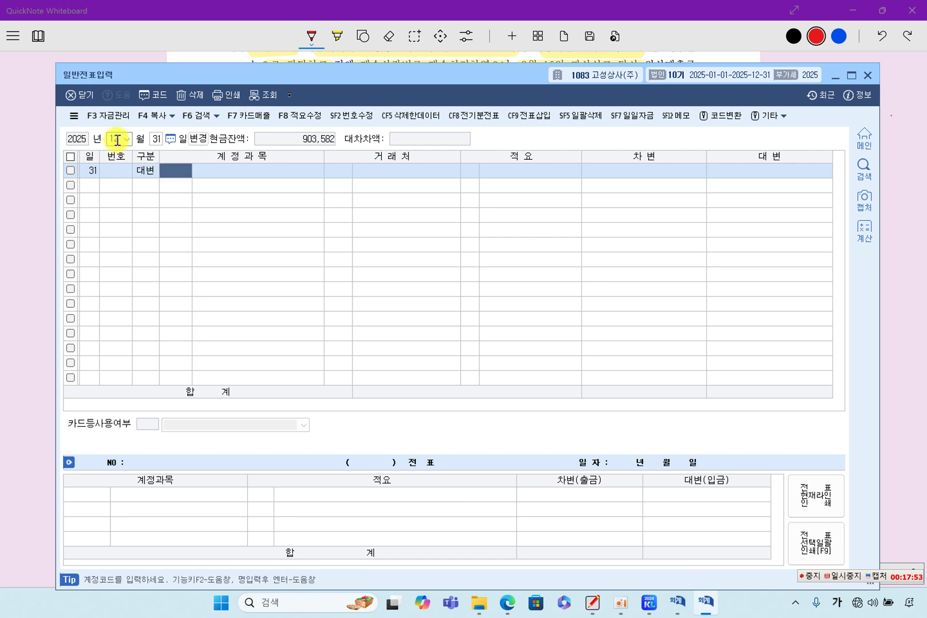
key(F2)
text(가지)
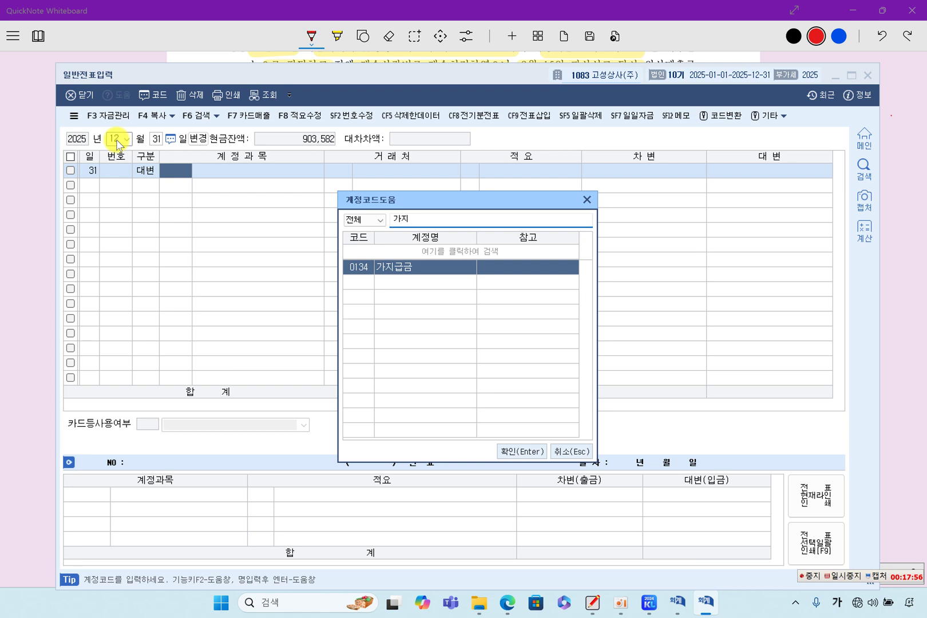
key(Return)
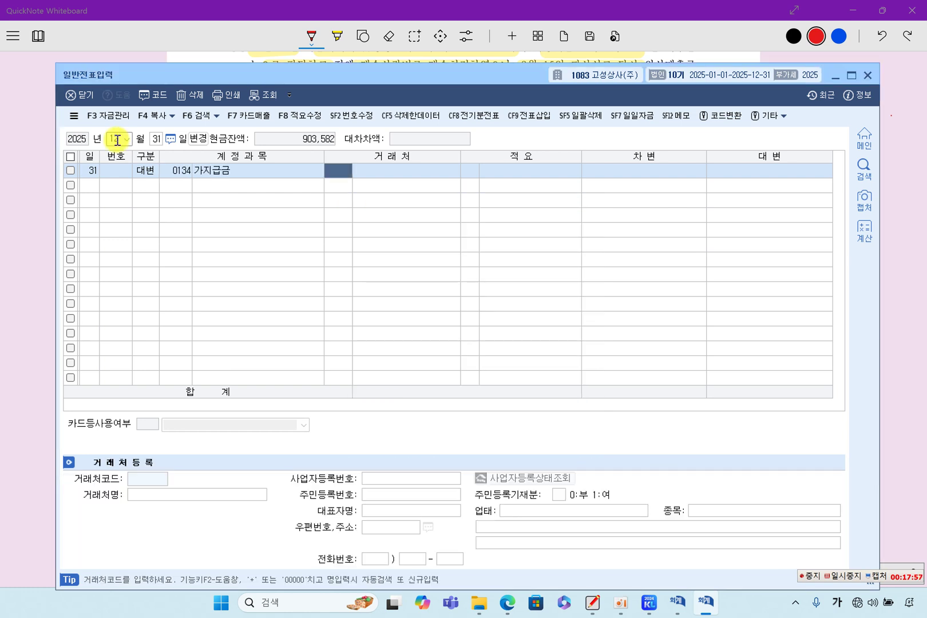
key(Return)
key(Return)
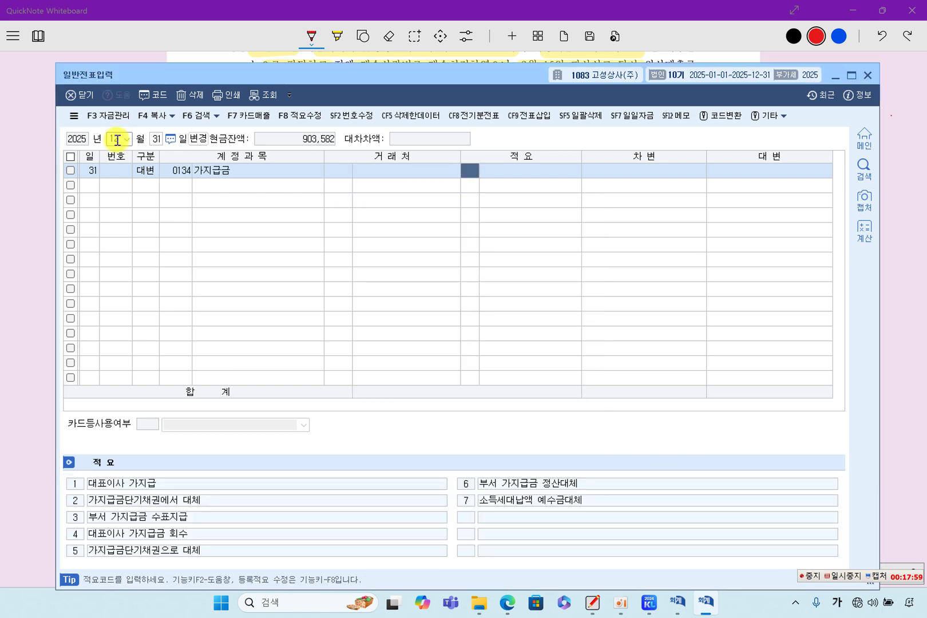
key(Return)
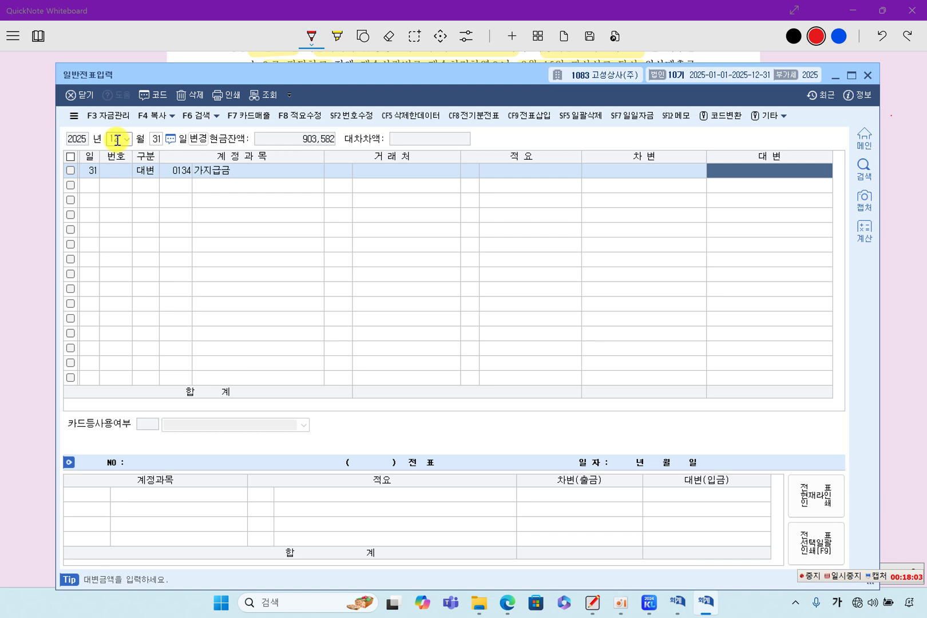
text(25,500)
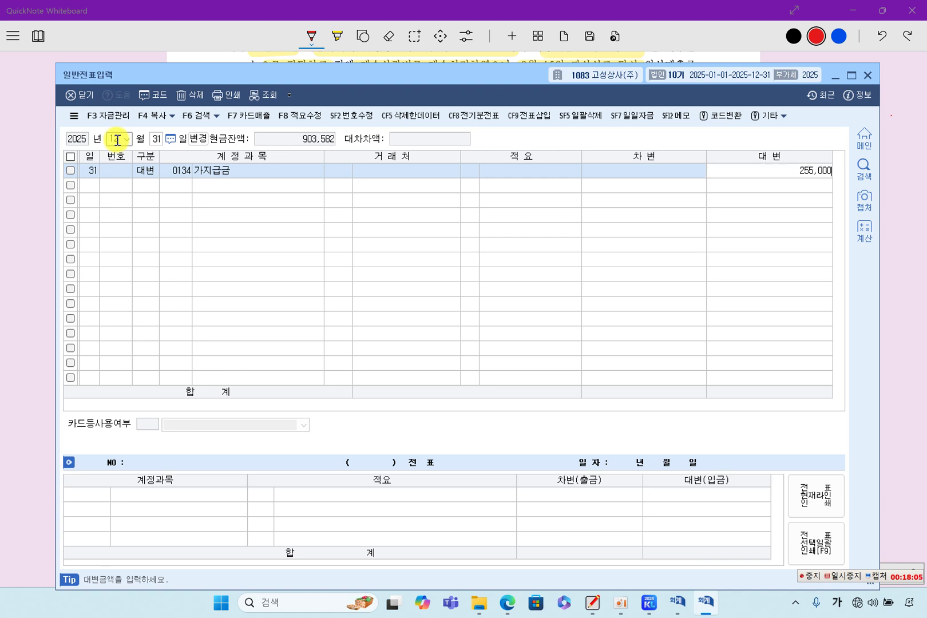
key(Return)
Step: Add a debit line to the December 31 voucher for 0251 외상매입금 with 거래처 하나무역 and amount 2,500,000
text(3)
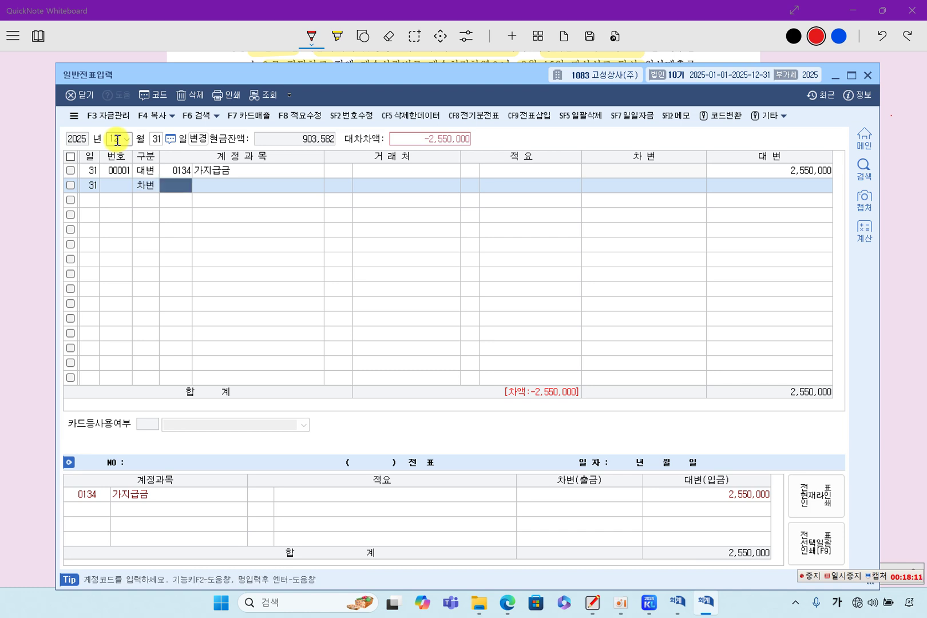
text(251)
key(Return)
key(F2)
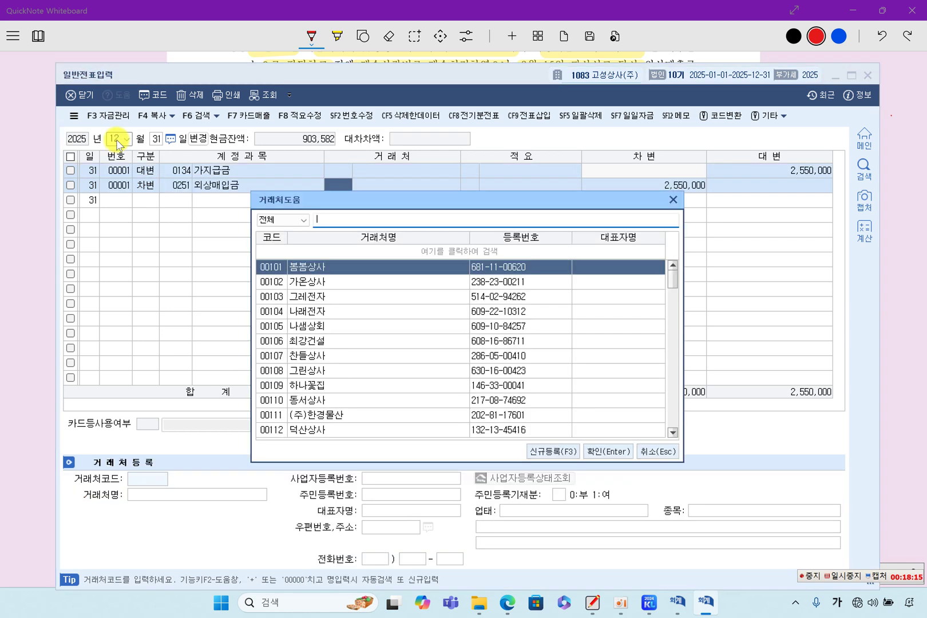
text(하나)
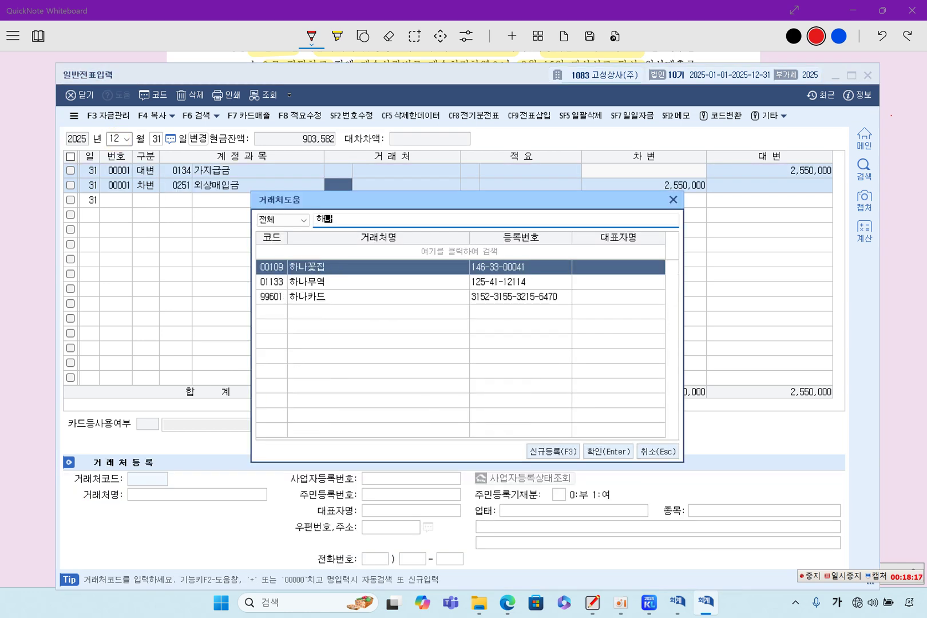
key(Down)
key(Down)
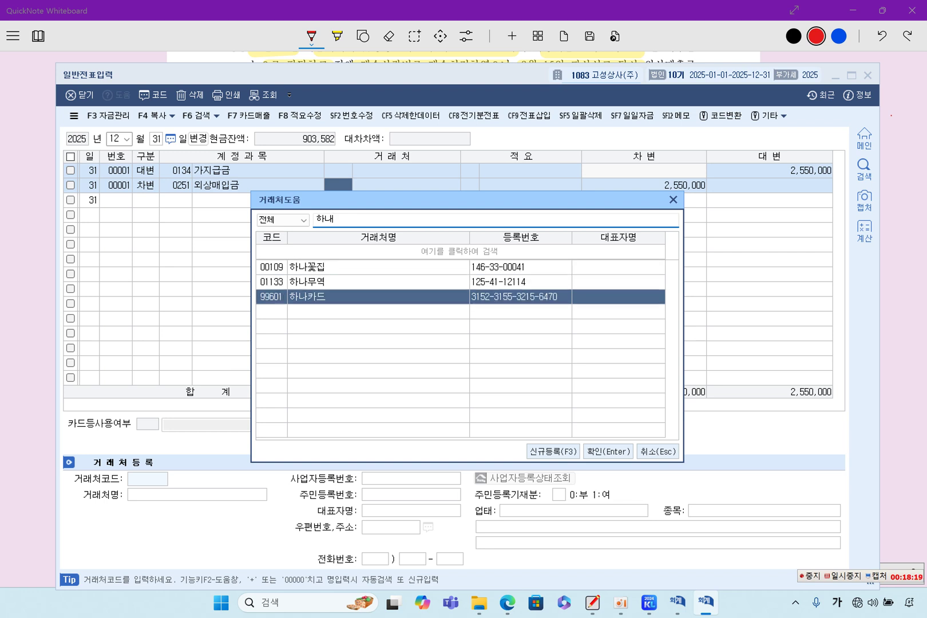
key(Up)
key(Return)
key(Return)
text(2,500,000)
key(Return)
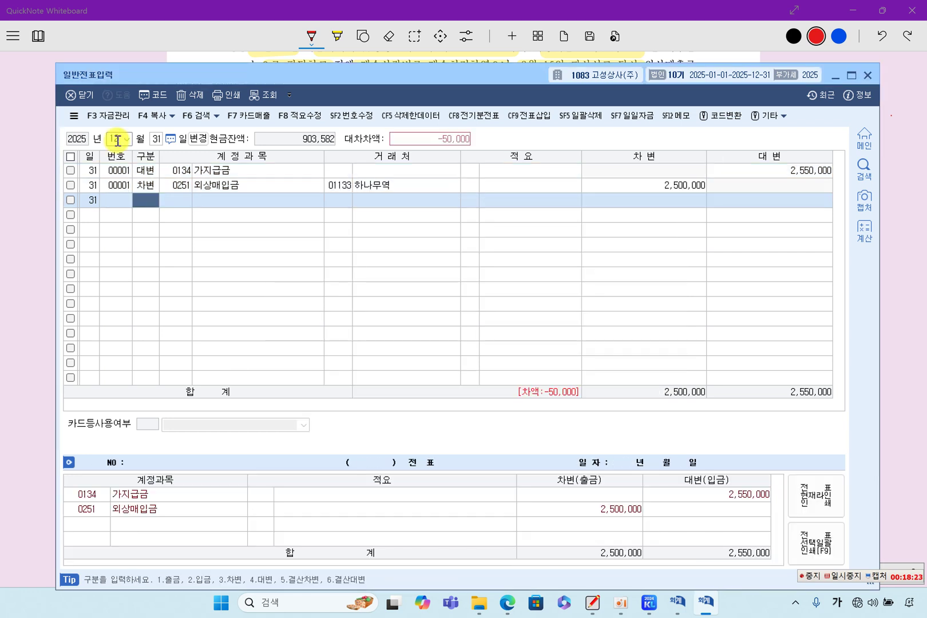
Step: Add a debit line to the December 31 voucher for account 0980 잡손실 with amount 50,000
text(4)
key(Return)
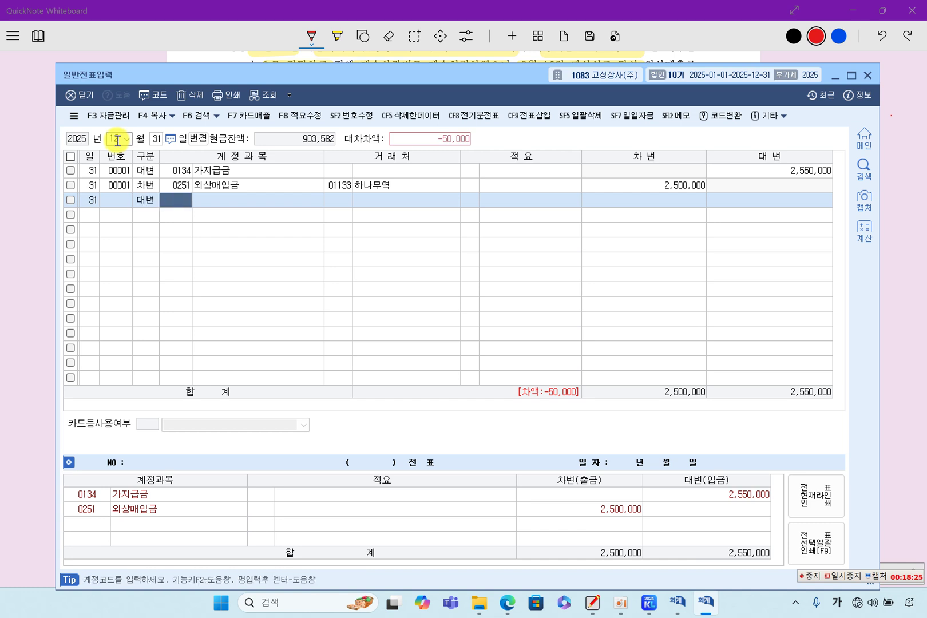
key(Left)
text(3)
key(Return)
key(F2)
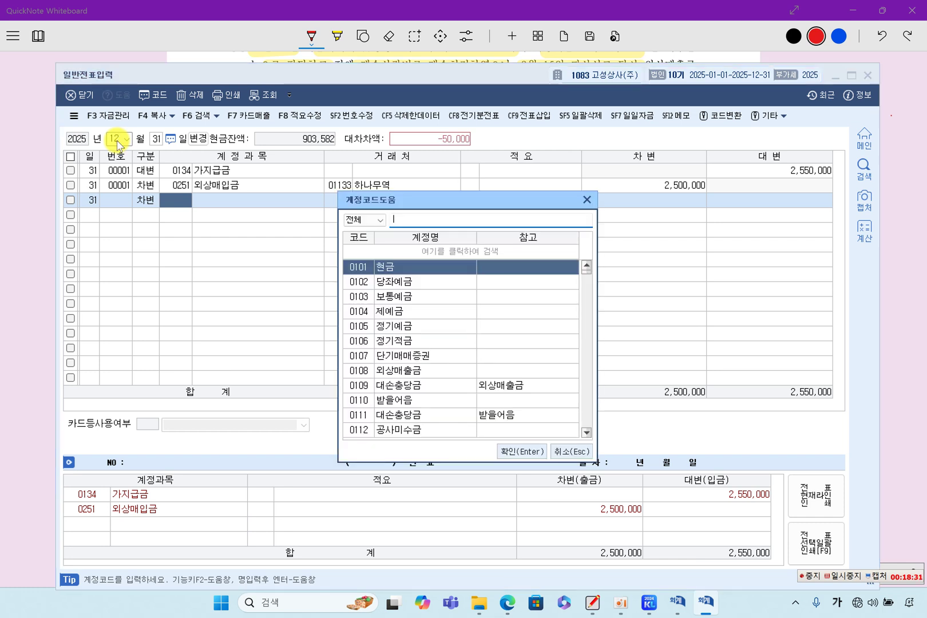
text(ㅈㅏㅂ)
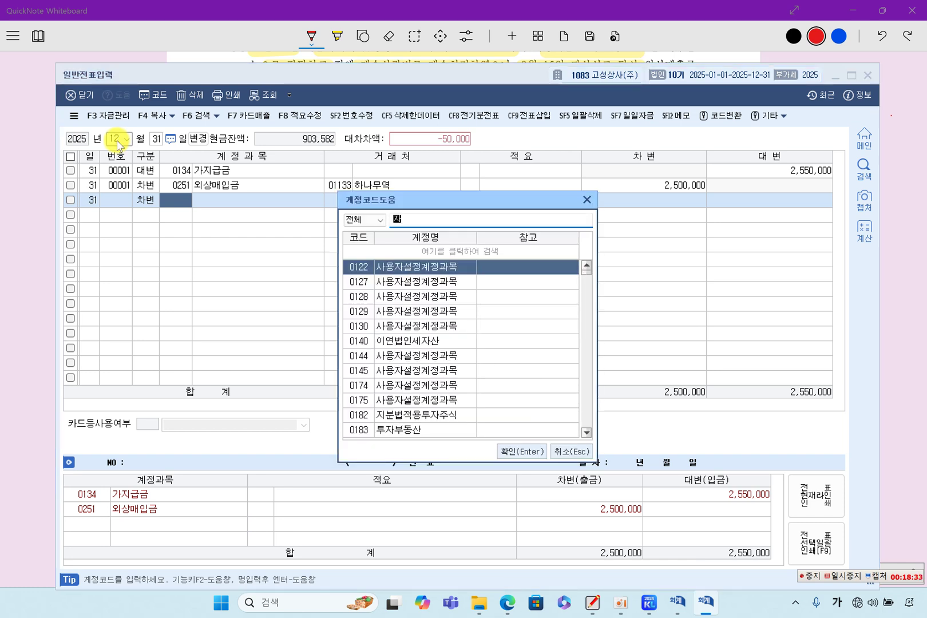
text(ㅅㅗㄴ)
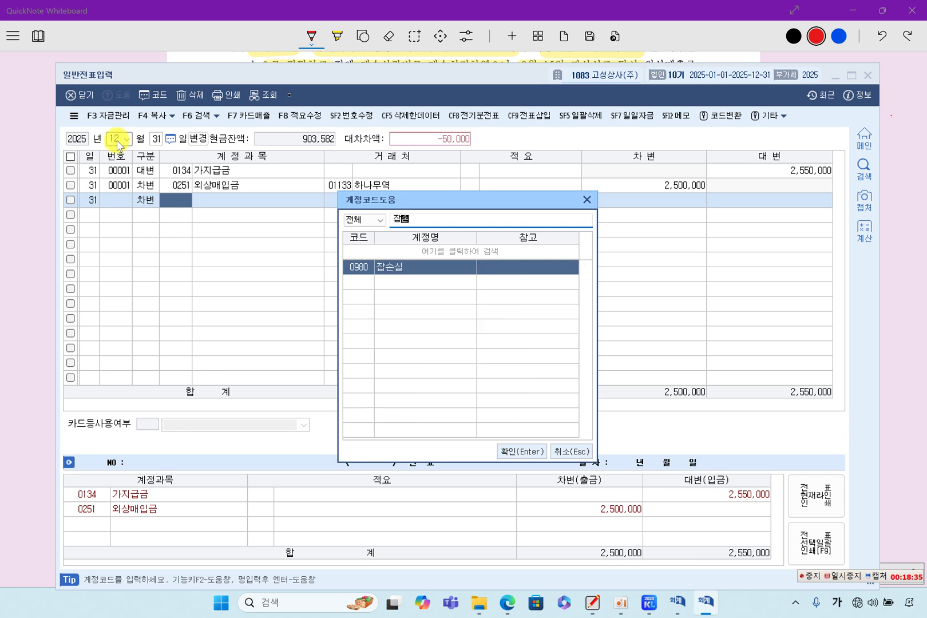
key(Return)
Step: Clear the 거래처 from the 잡손실 line and complete the December 31 voucher
key(Left)
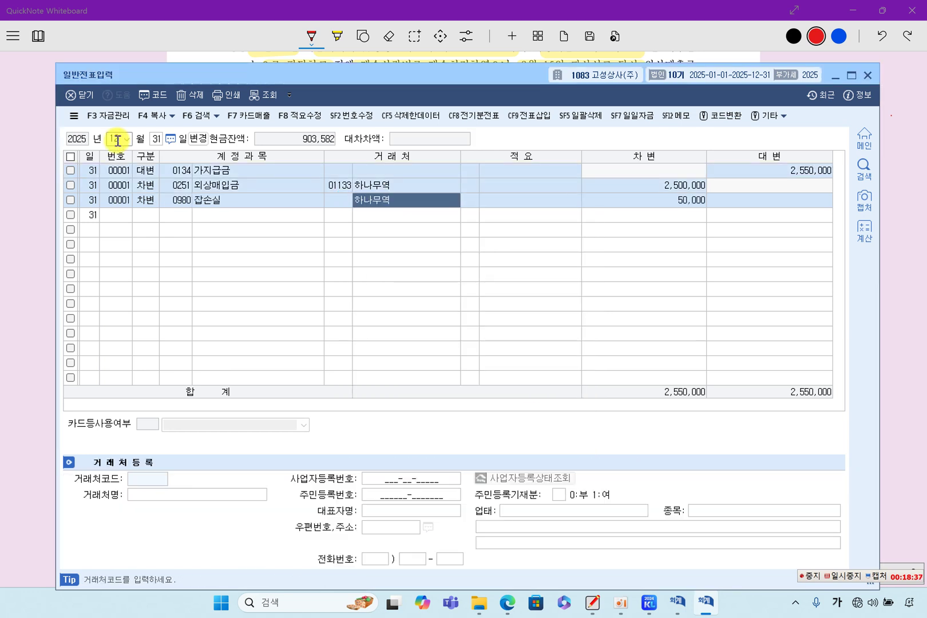
key(Delete)
key(Return)
key(Return)
key(Return)
key(Return)
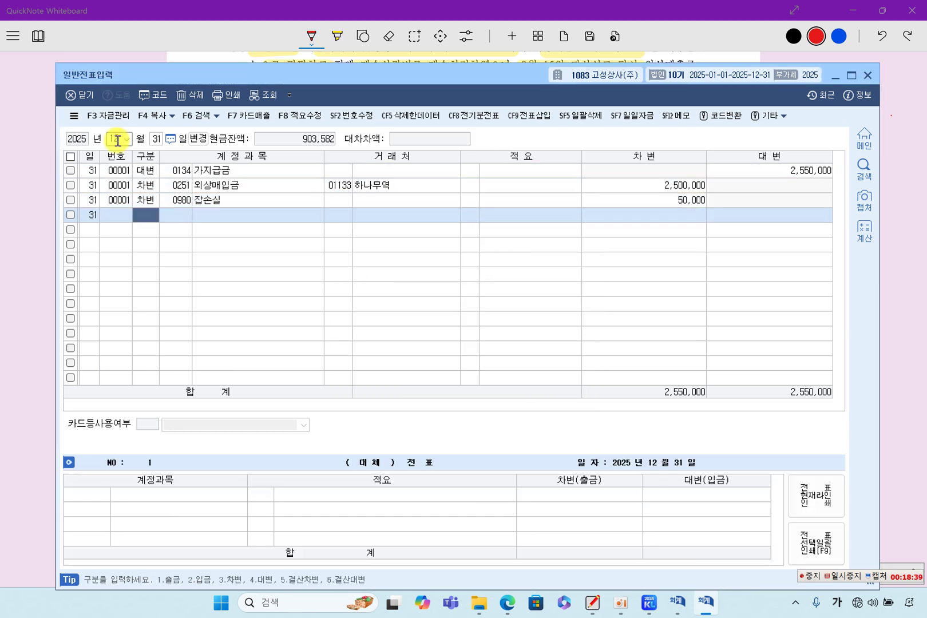
key(Up)
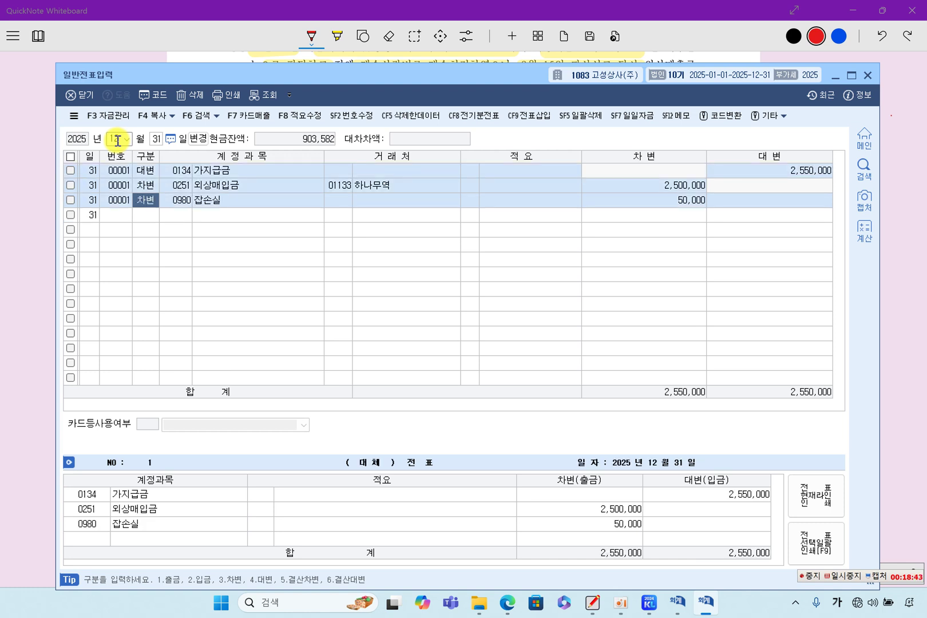
Step: Switch to QuickNote Whiteboard, underline 단기대여금 in red and highlight $30,000, 60,000,000, $1당 2,200원 and both 단기대여금 mentions in 문제5 [2] in yellow
click(17, 246)
scroll(505, 401, down, 1)
scroll(505, 401, down, 2)
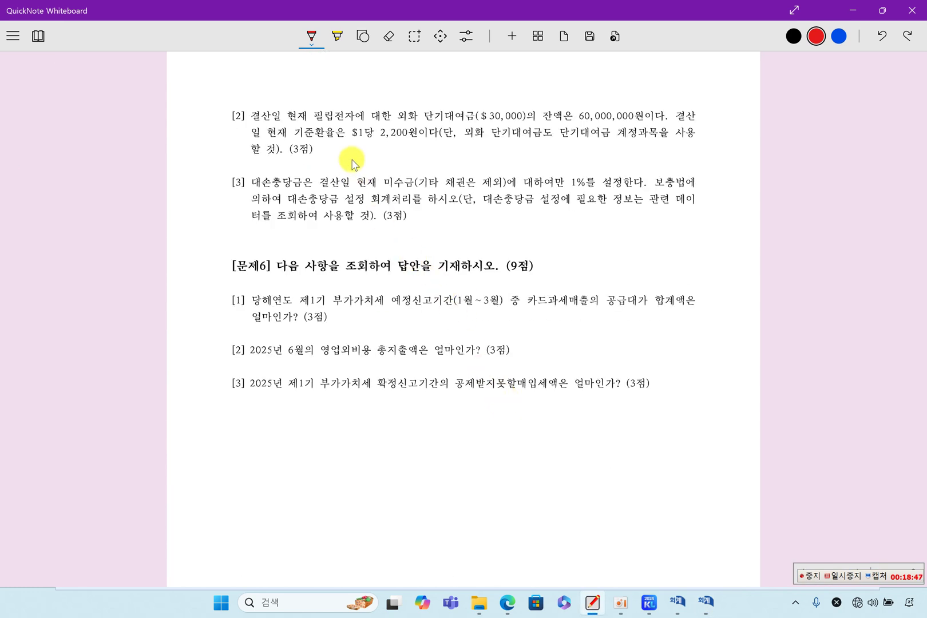
drag(425, 122, 517, 118)
click(337, 36)
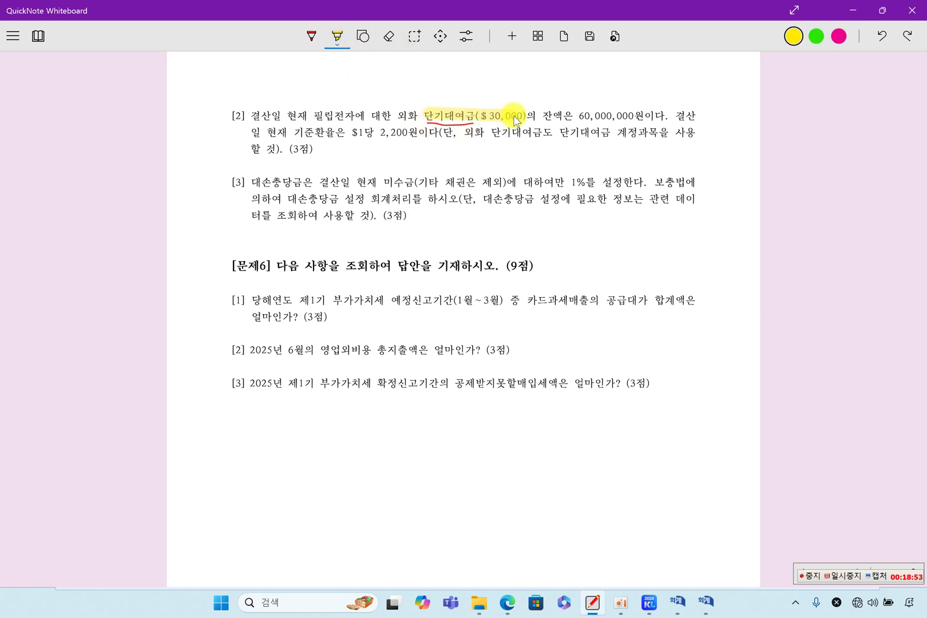
drag(575, 116, 635, 117)
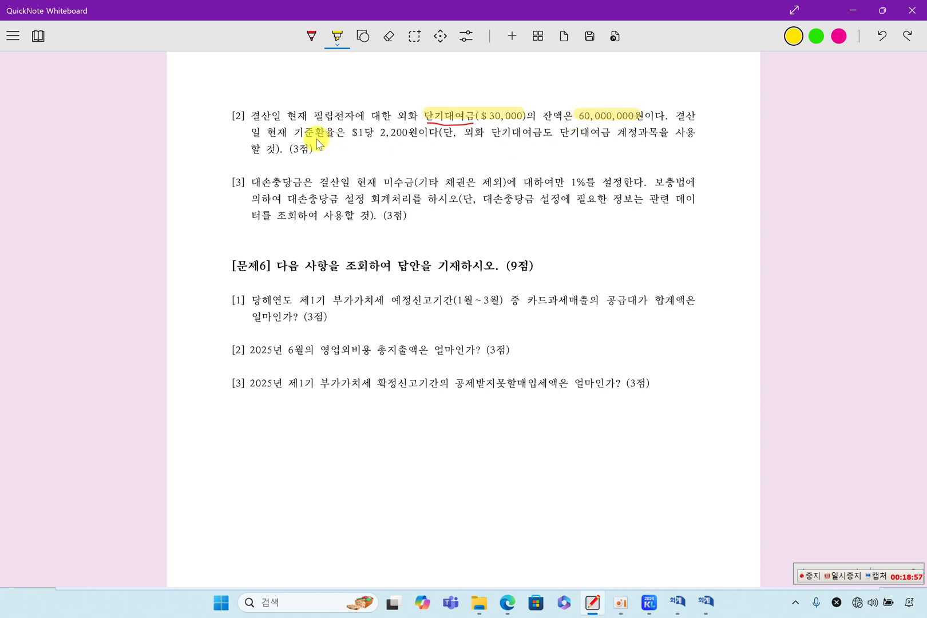
drag(344, 133, 414, 138)
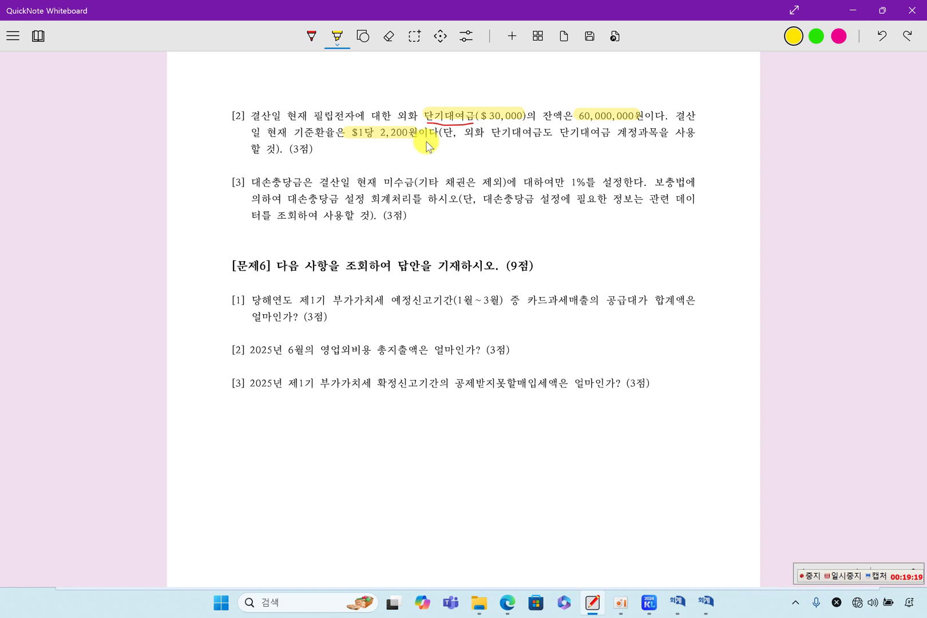
drag(576, 138, 609, 137)
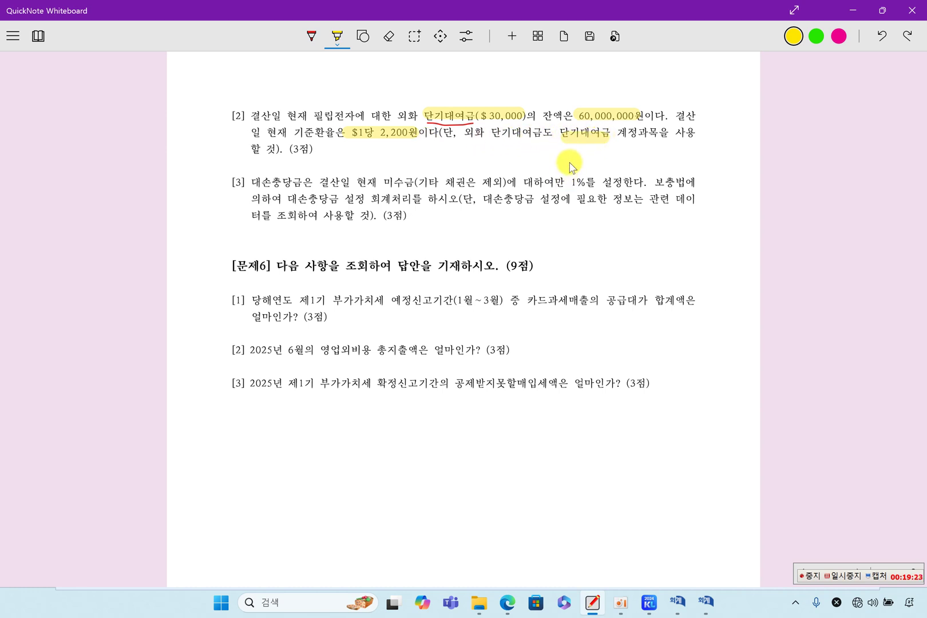
Step: Switch to KcLep and add a December 31 debit line for 0114 단기대여금 with 거래처 필립전자 and amount 6,000,000
click(705, 600)
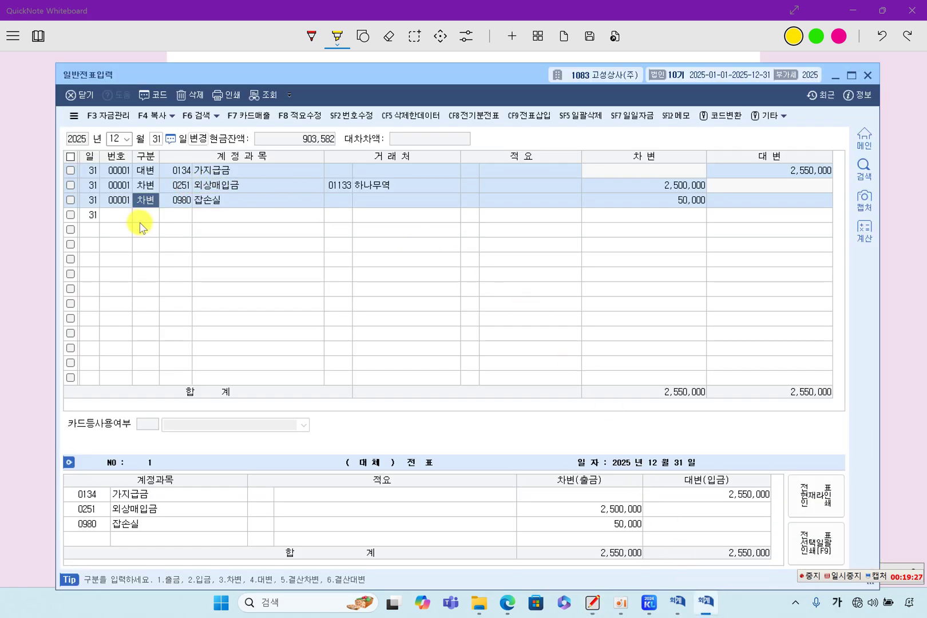
click(145, 220)
text(3)
key(F2)
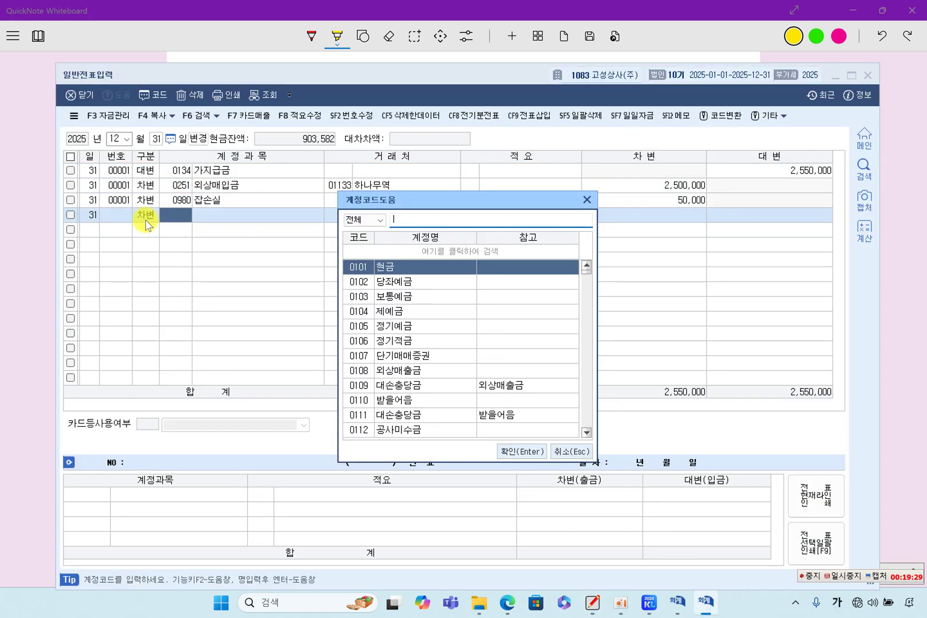
text(단기)
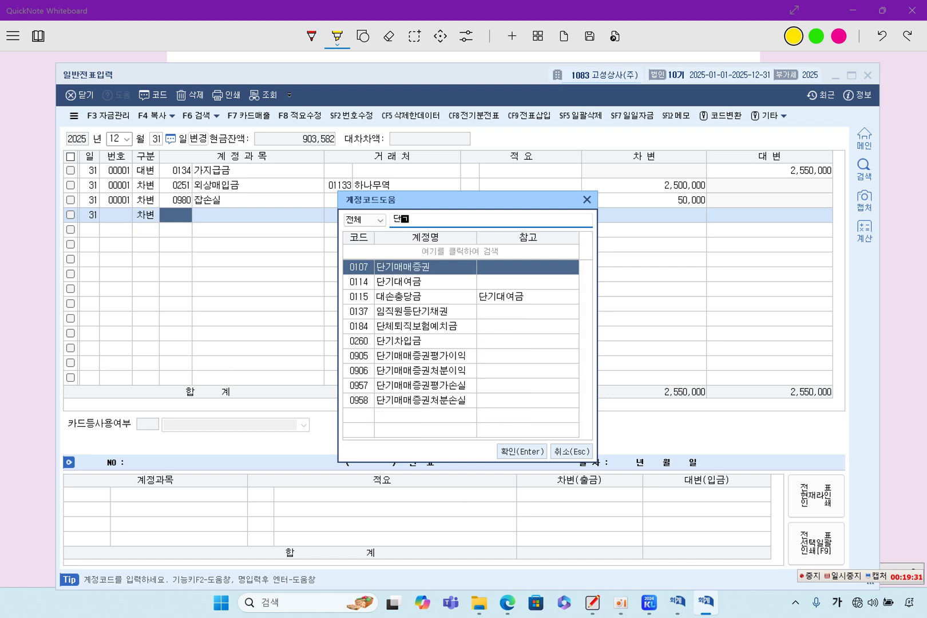
key(Down)
key(Return)
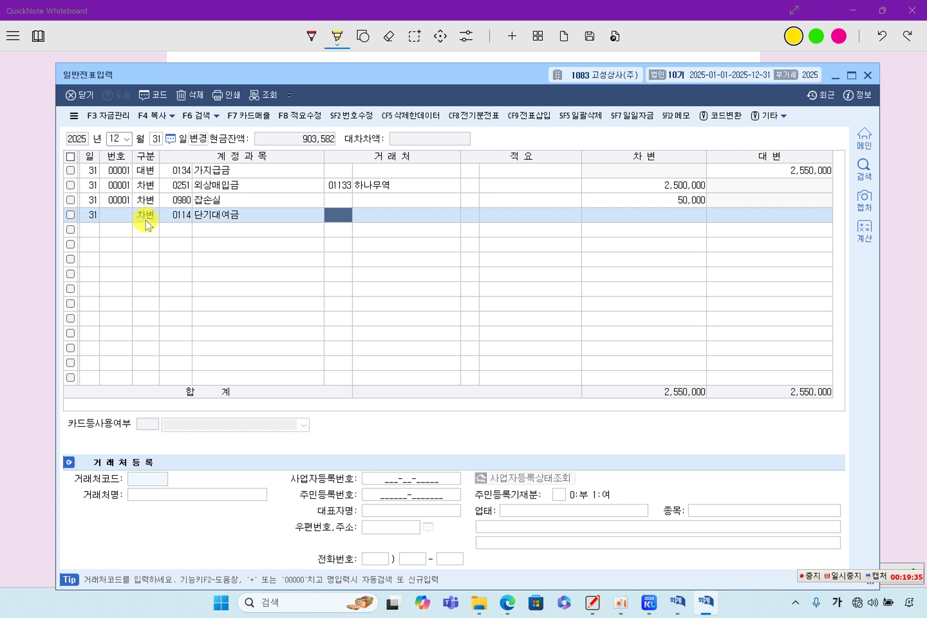
key(F2)
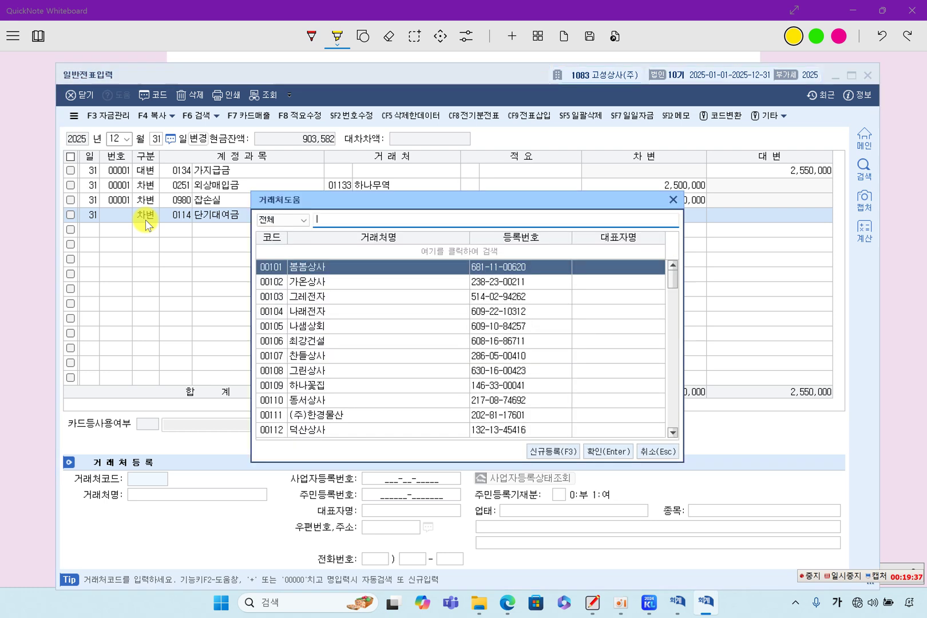
text(필ㄹ)
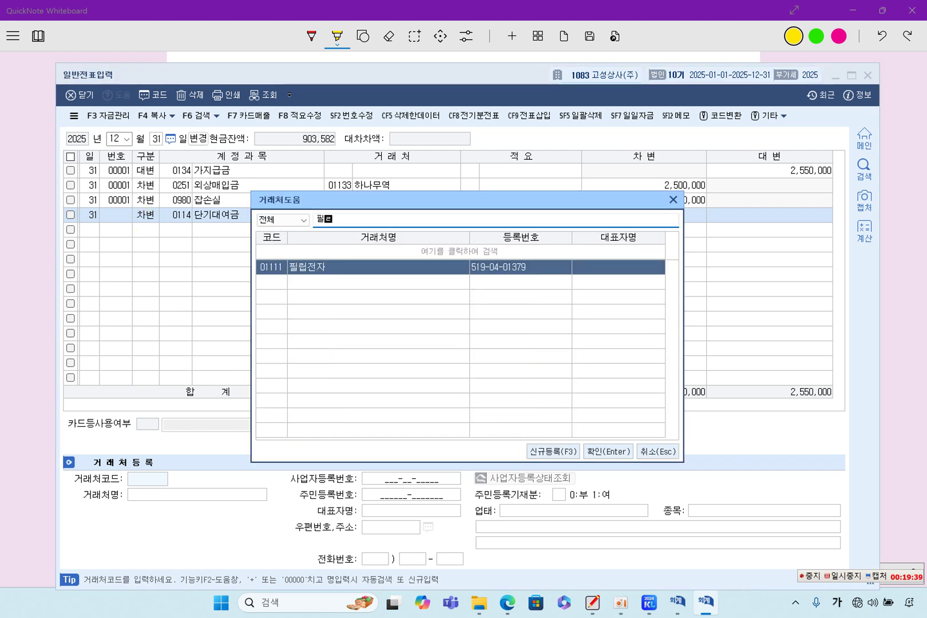
key(Return)
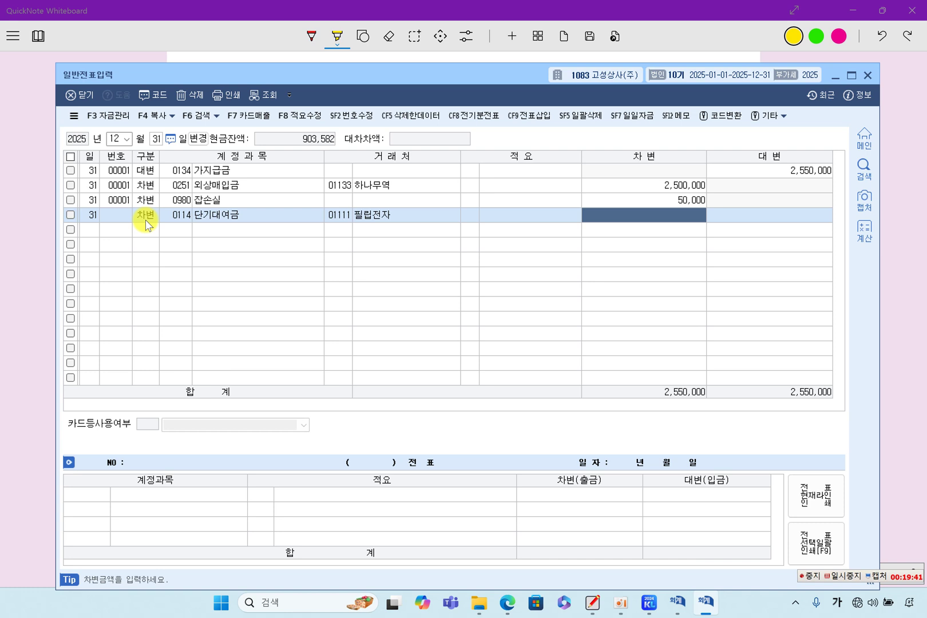
text(6000000)
key(Return)
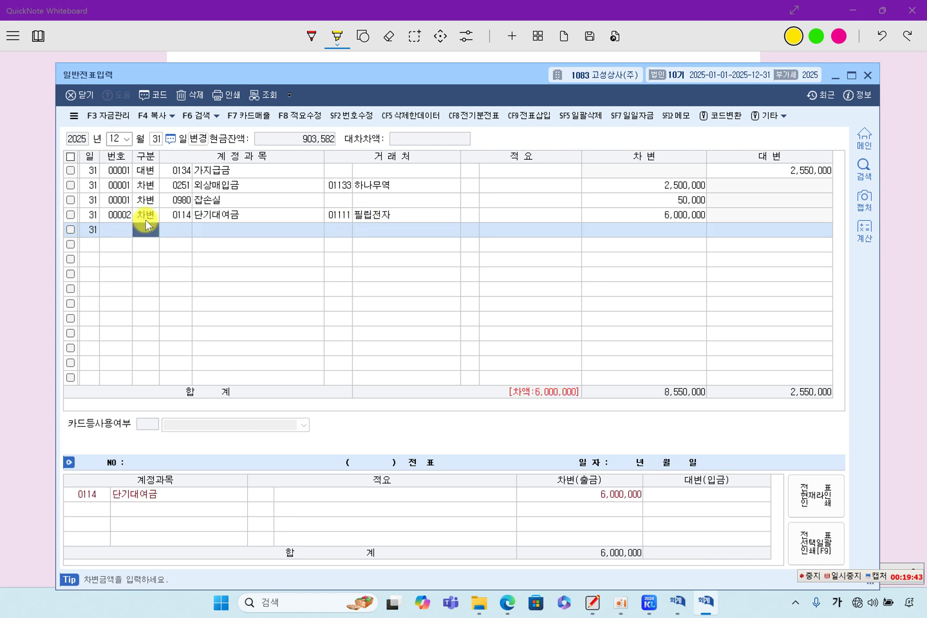
Step: Add the matching credit line for account 0910 외화환산이익 with amount 6,000,000 to complete the 단기대여금 voucher
text(4)
key(F2)
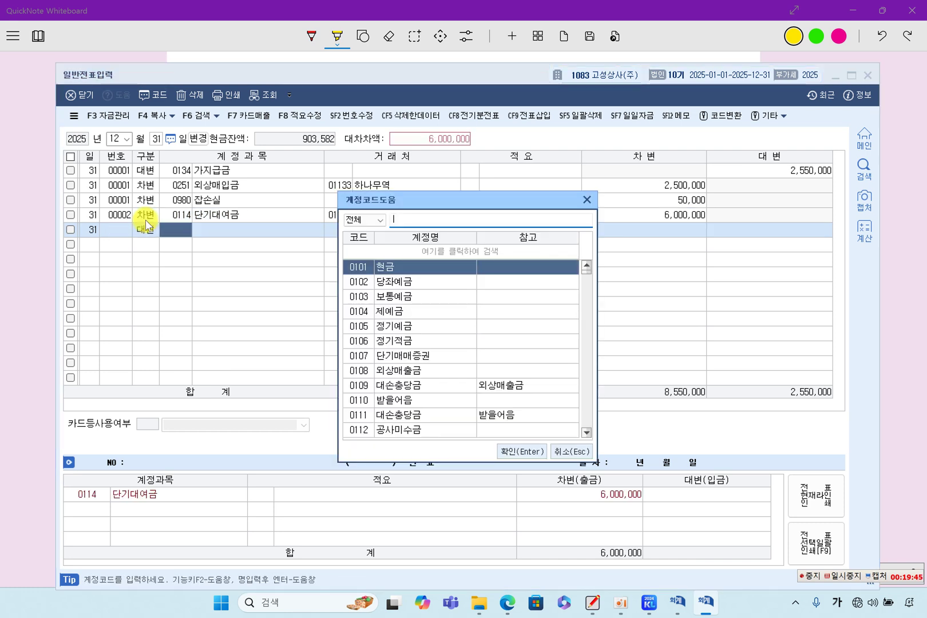
text(ㅇㅗㅣ)
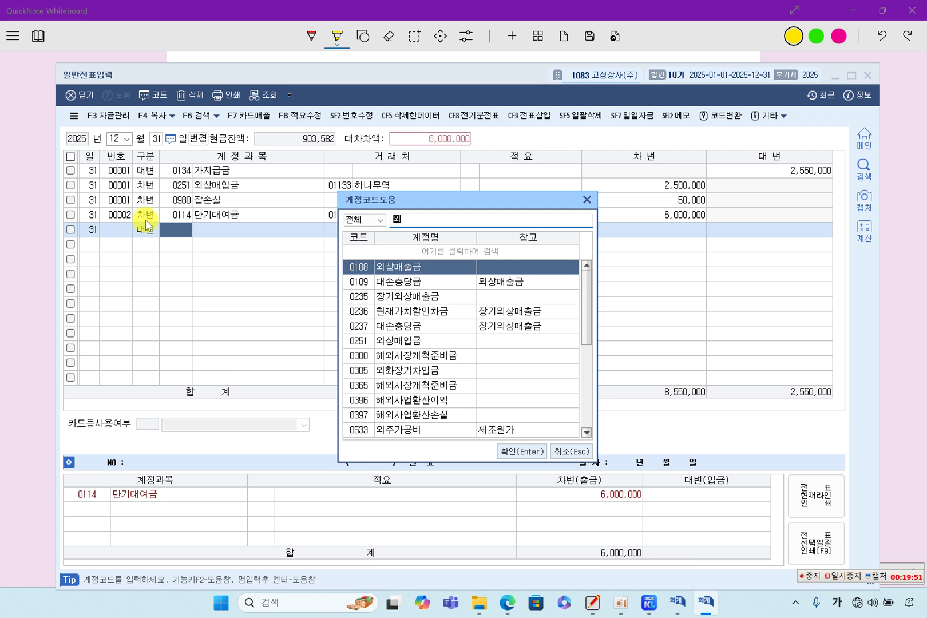
text(ㅎㅗㅏ)
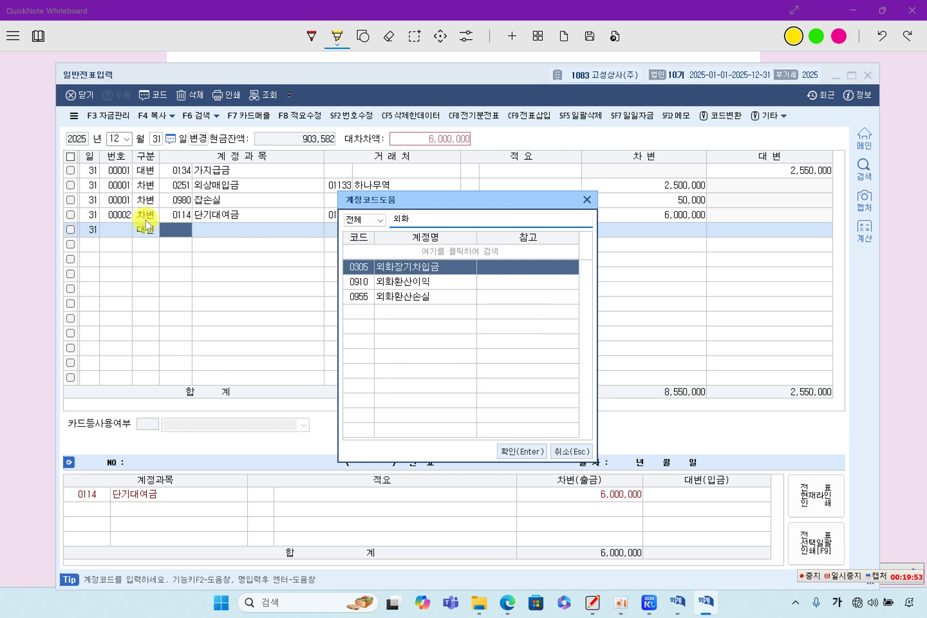
key(Down)
key(Return)
key(Return)
key(Return)
key(Return)
key(Return)
key(Up)
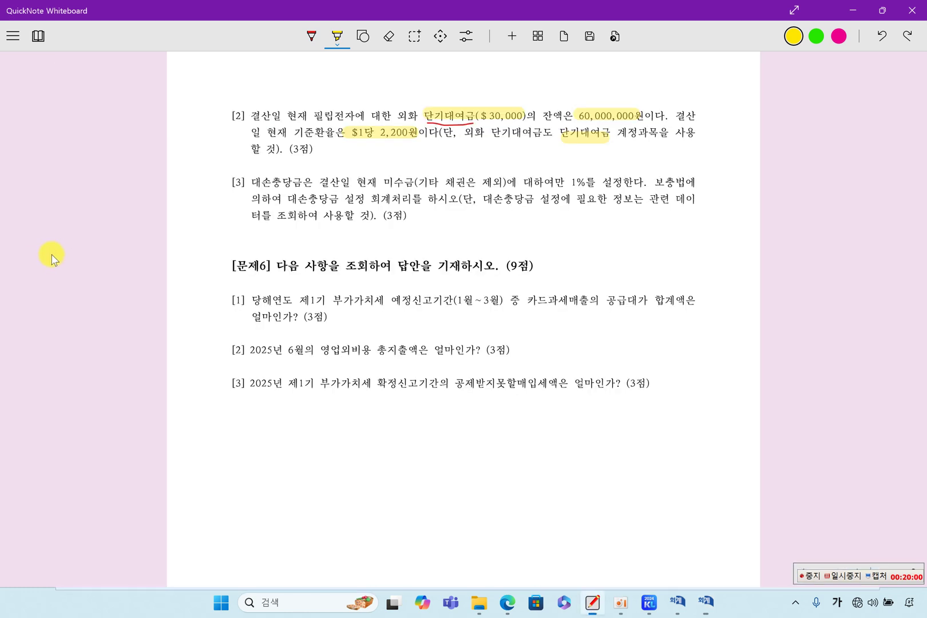
Step: Switch to QuickNote Whiteboard and highlight 미수금(기타 채권은 제외), the 1% rate, 대손충당금 설정 회계처리 and the data lookup note in 문제5 [3]
click(35, 252)
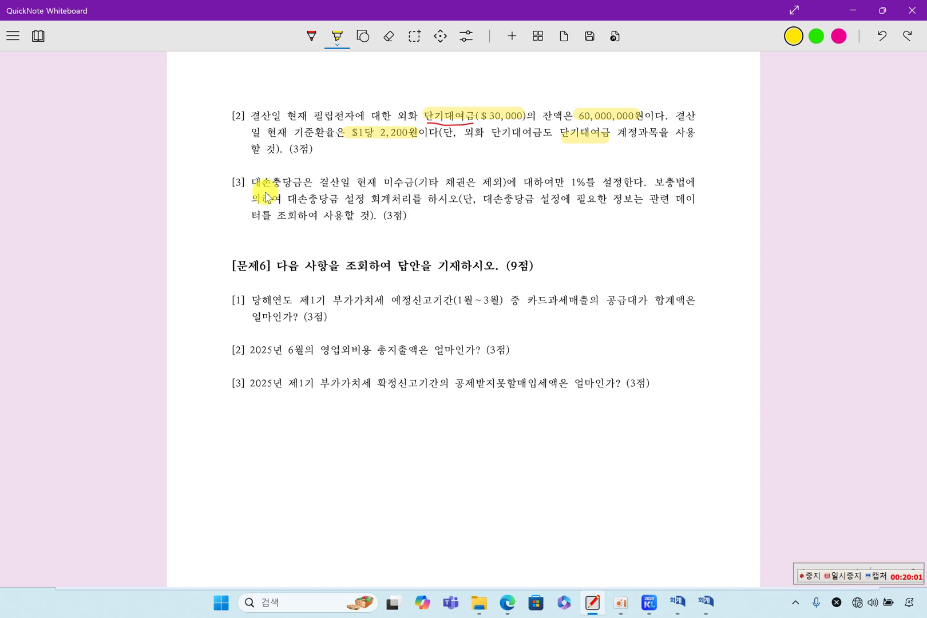
drag(239, 191, 248, 191)
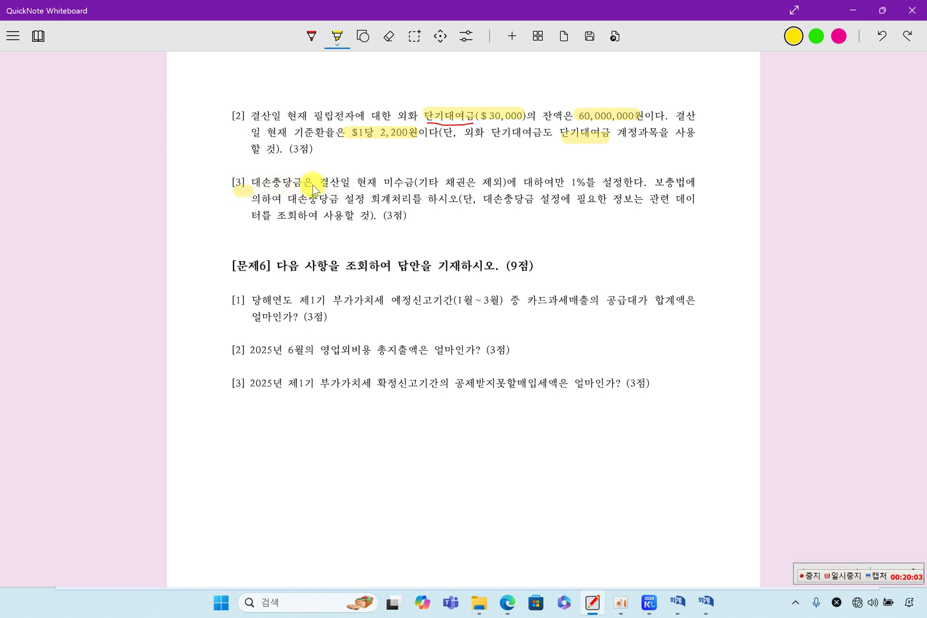
drag(384, 184, 498, 188)
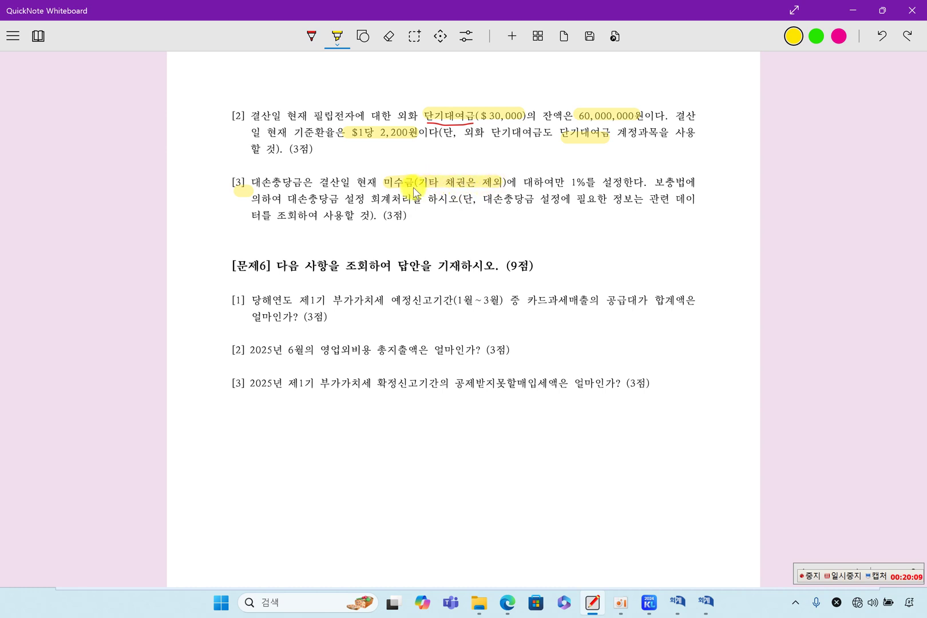
drag(523, 190, 613, 186)
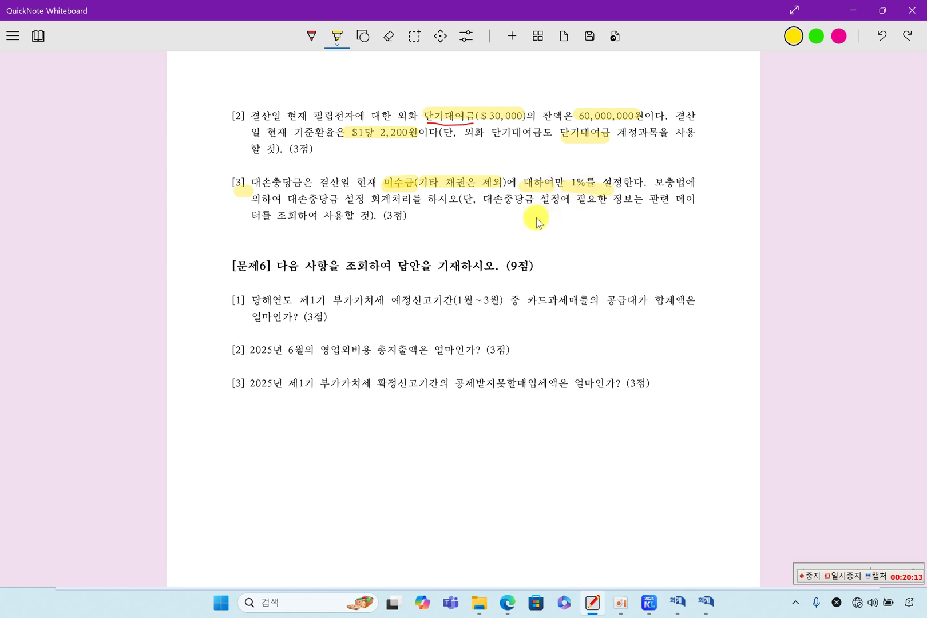
drag(289, 202, 422, 203)
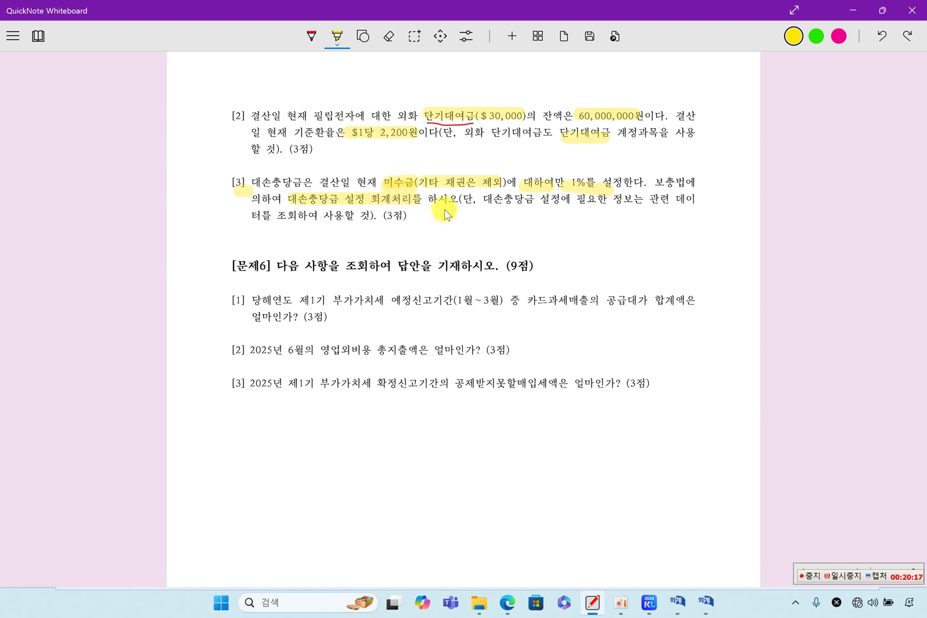
drag(497, 209, 694, 207)
drag(251, 217, 385, 219)
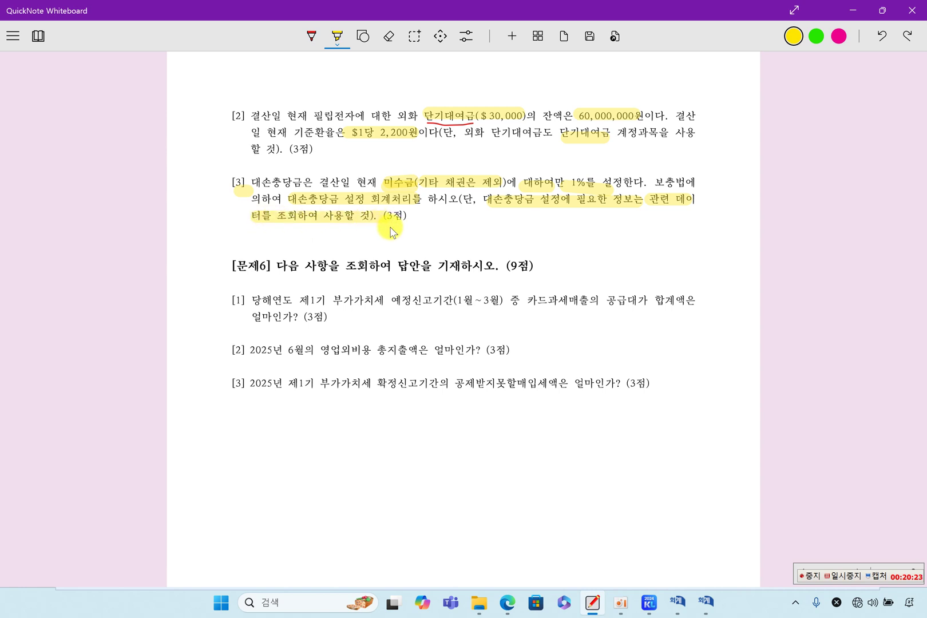
Step: Switch to KcLep, check the December 31 account lines, then close 일반전표입력 and bring up KcLep's remaining window
click(705, 602)
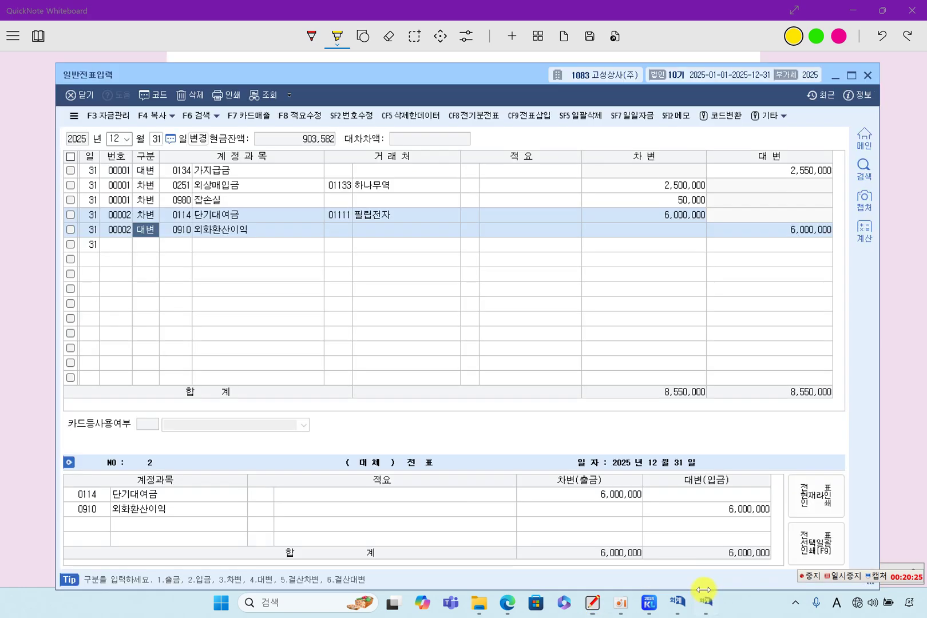
click(243, 187)
click(233, 228)
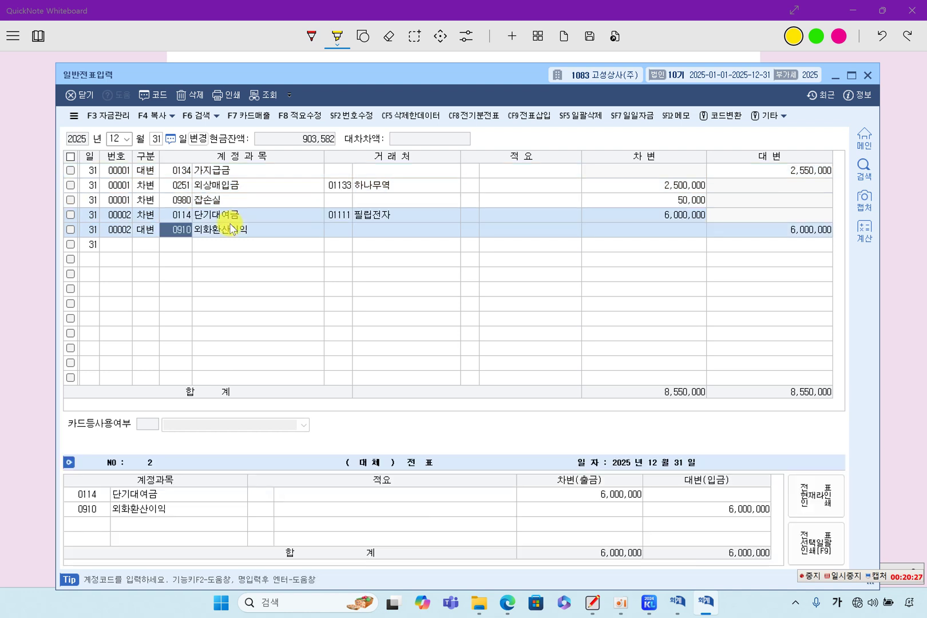
click(239, 202)
click(232, 217)
click(233, 229)
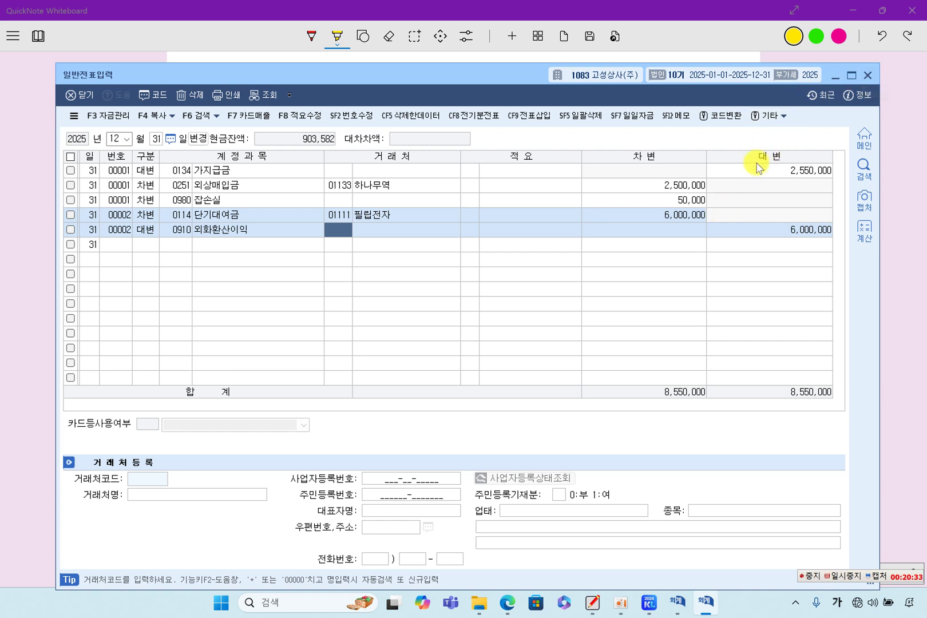
click(868, 75)
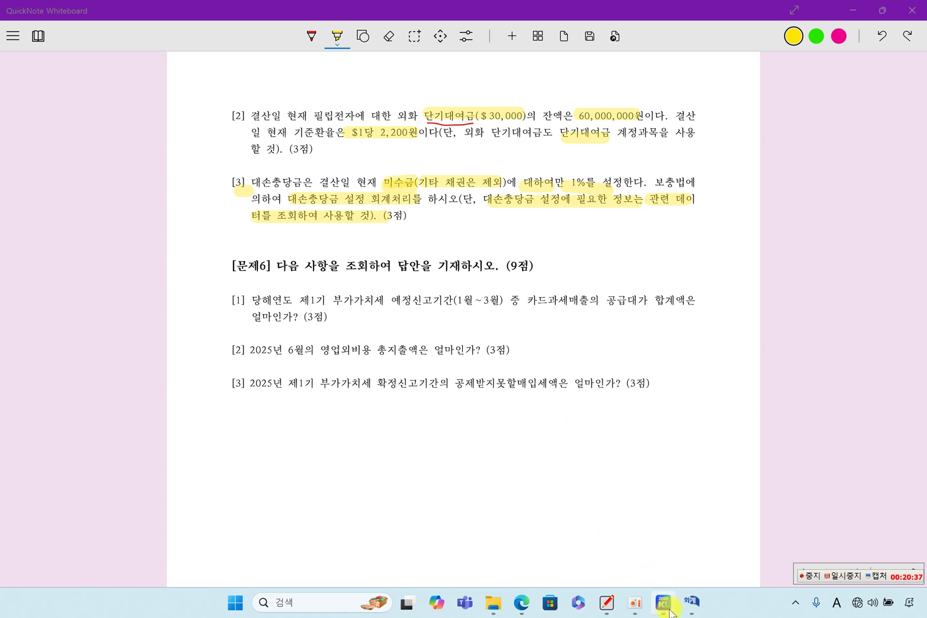
click(691, 602)
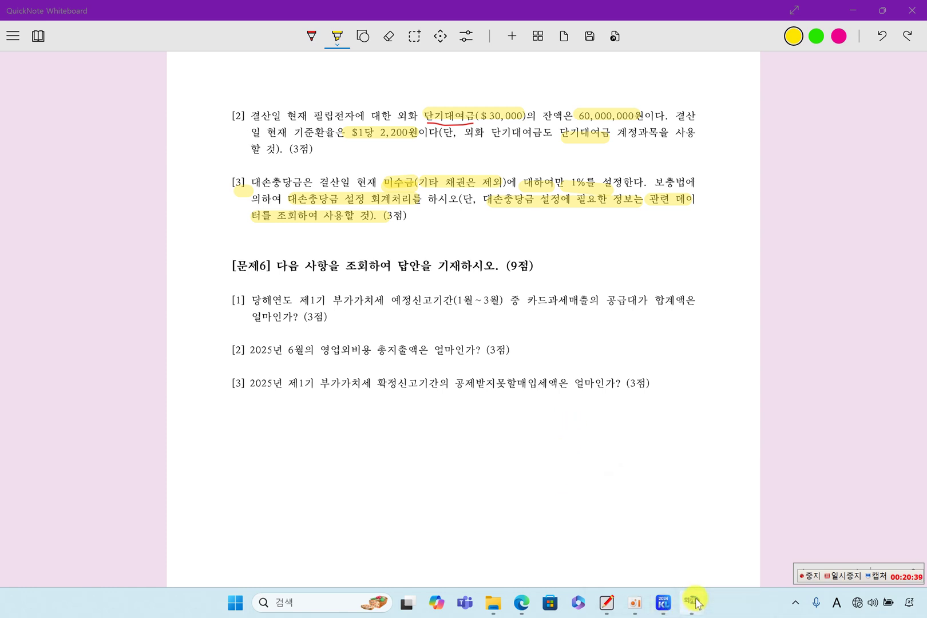
Step: Switch to KcLep, open 결산자료입력 for months 01 to 12 of 2025, and bring up the 대손상각 calculation
click(863, 44)
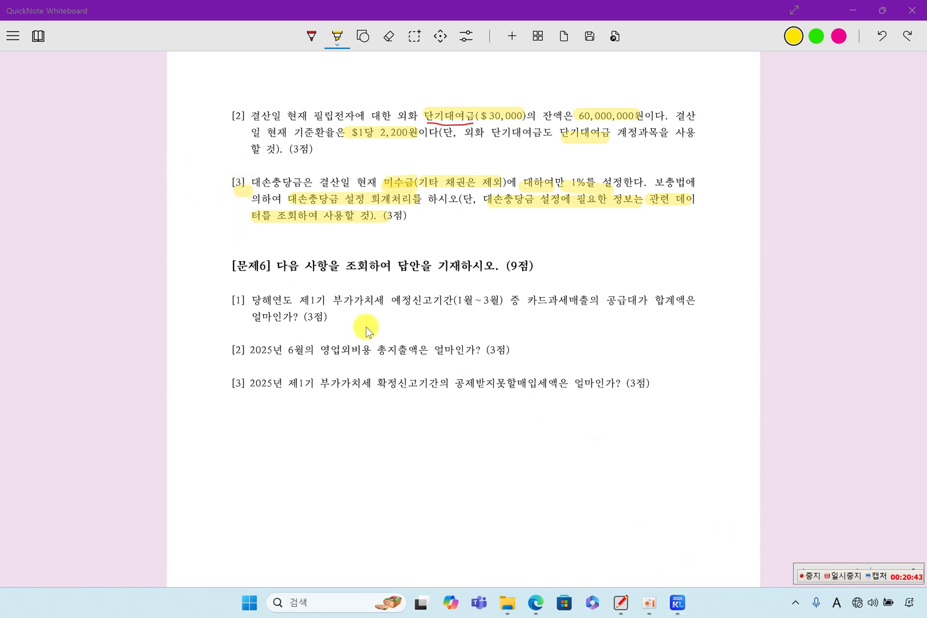
click(678, 600)
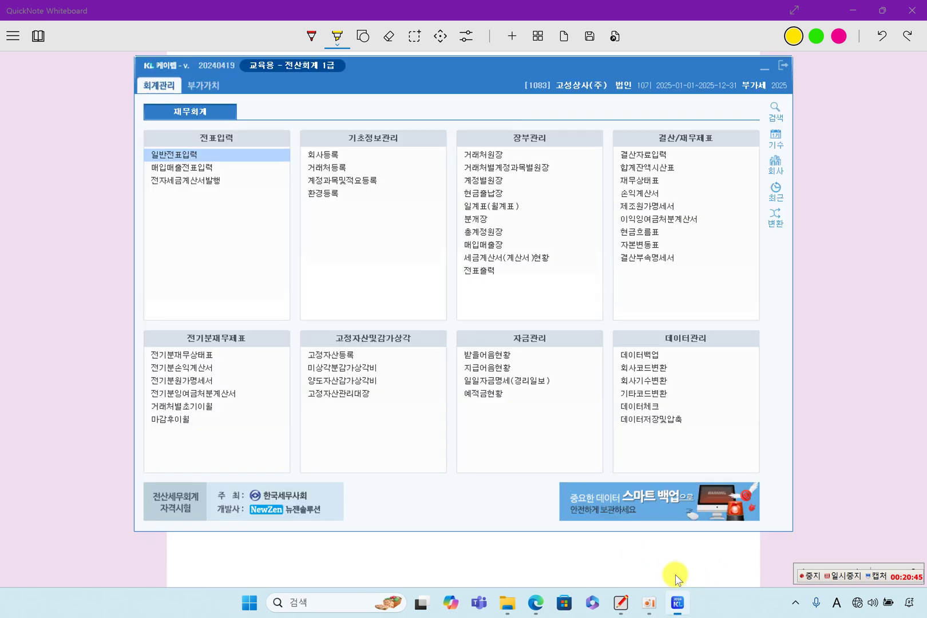
click(638, 153)
text(0112)
click(638, 153)
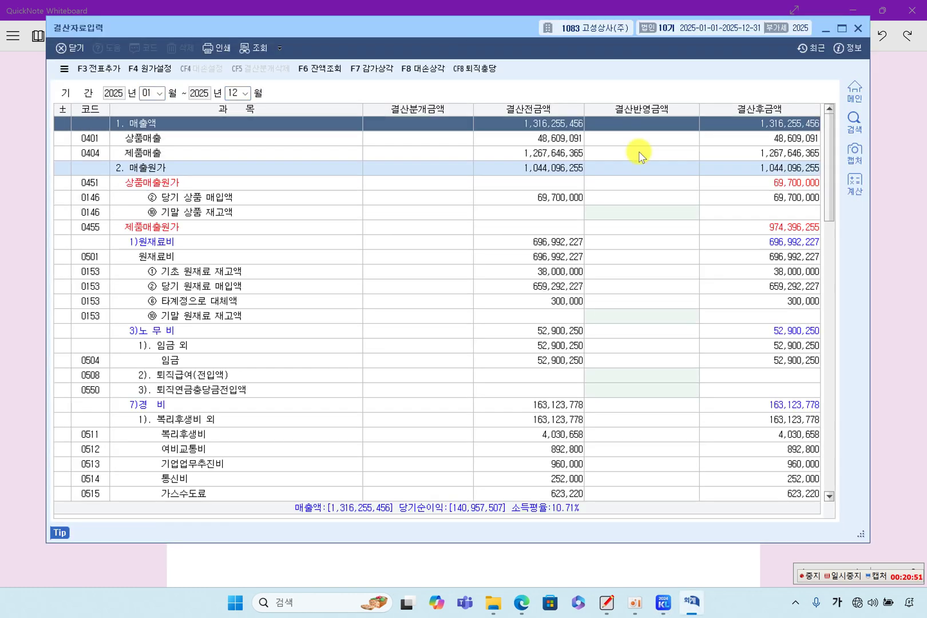
click(455, 259)
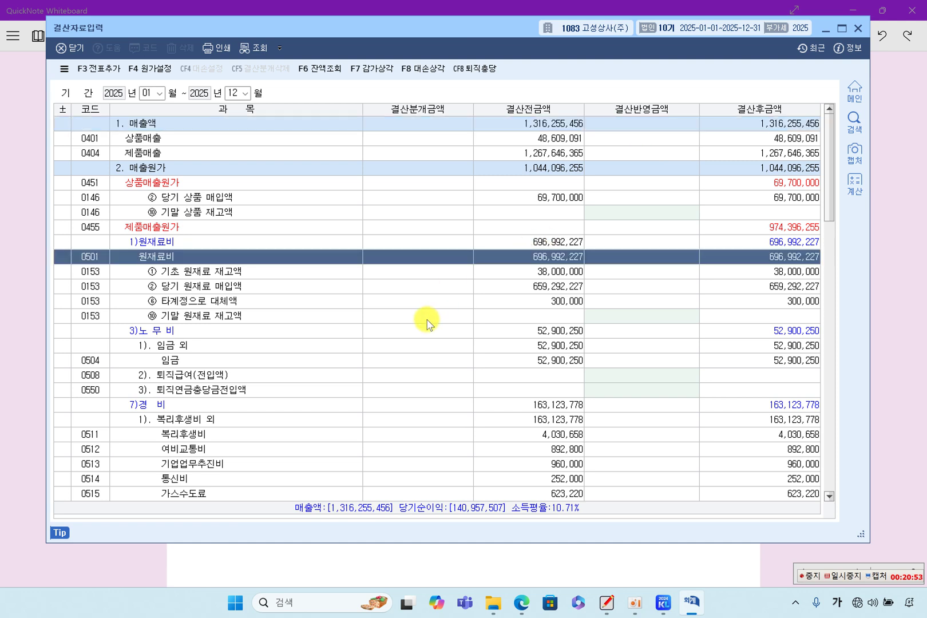
click(425, 322)
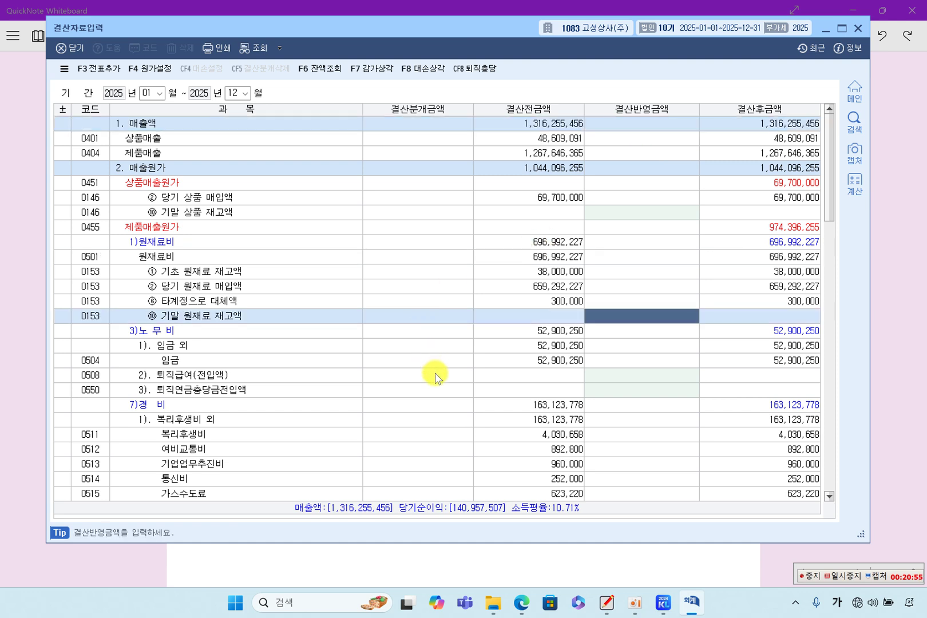
click(386, 273)
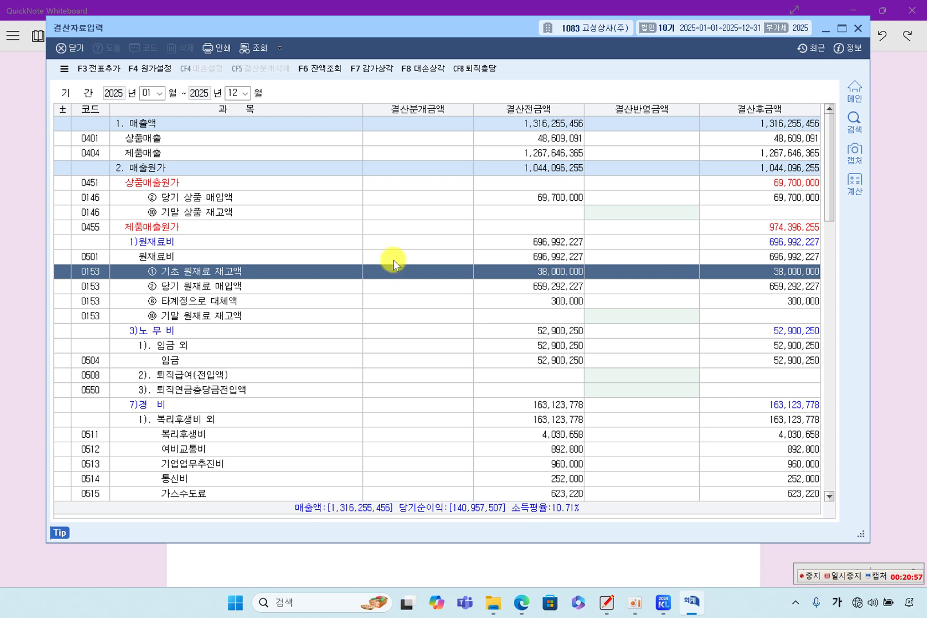
click(424, 69)
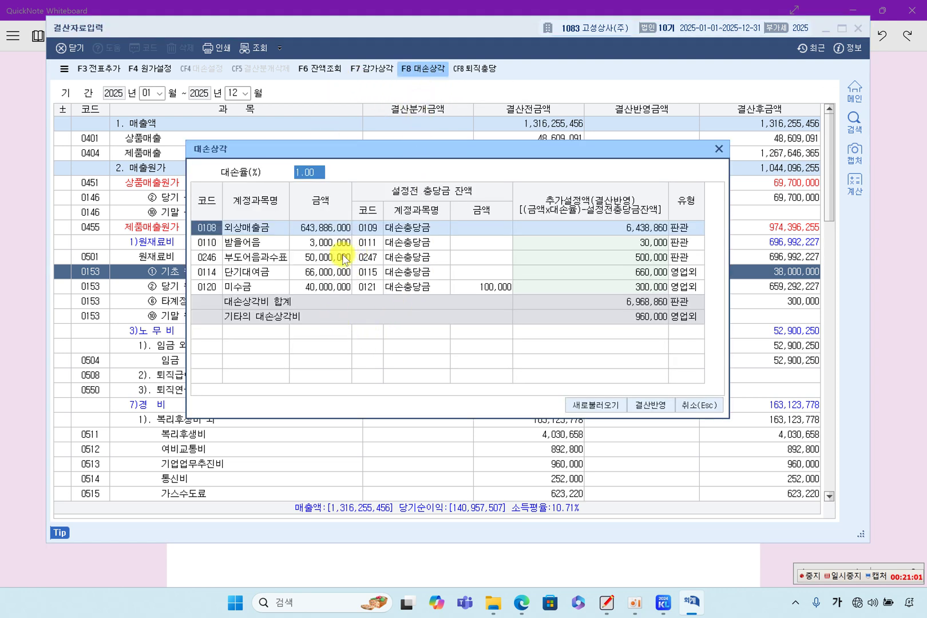
Step: Examine each receivable's 대손충당금 row in the 대손상각 table, including the pre-closing allowance balance for 미수금
key(Return)
key(Return)
key(Return)
key(Return)
key(Return)
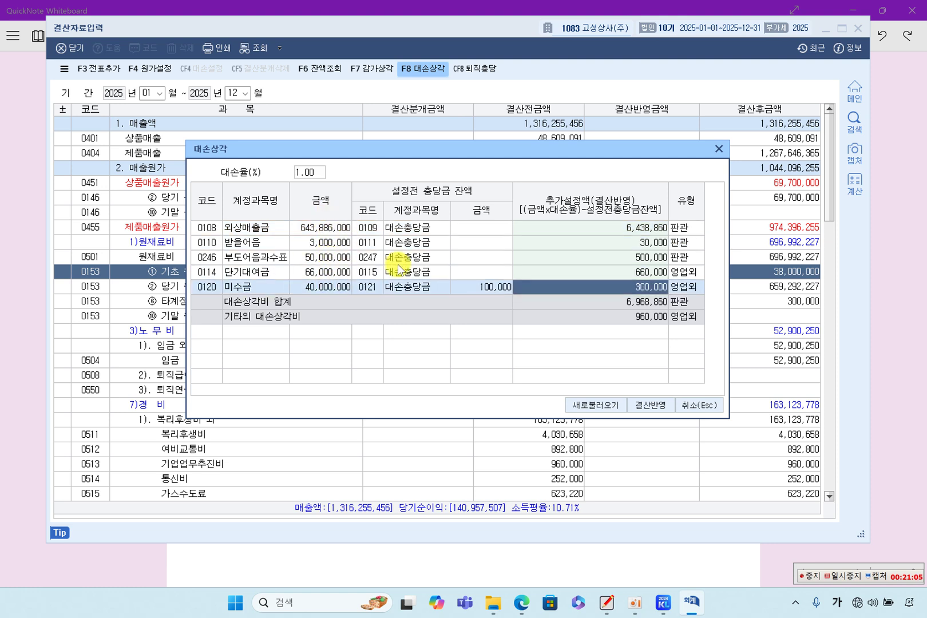
click(414, 242)
click(412, 257)
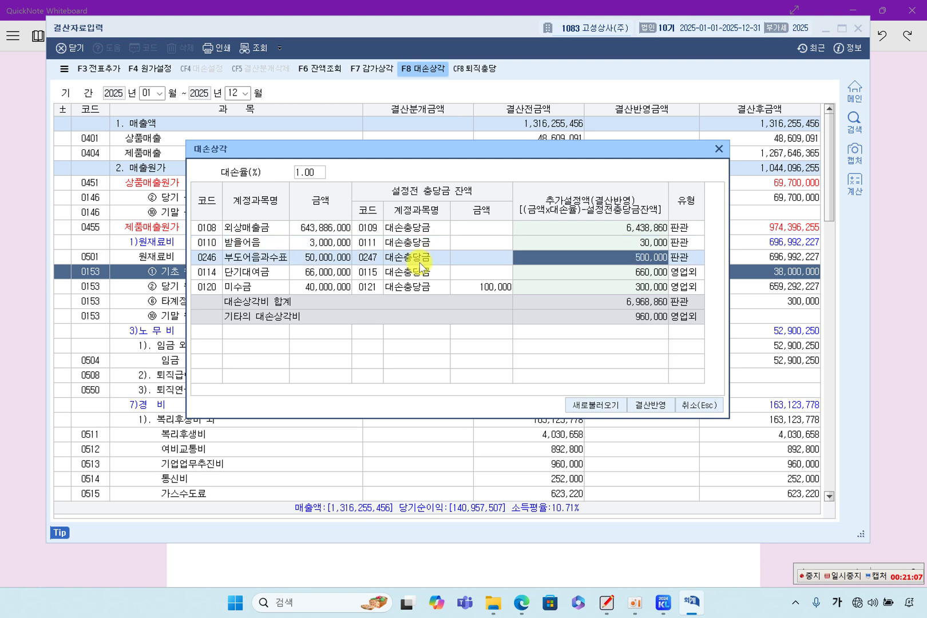
click(449, 242)
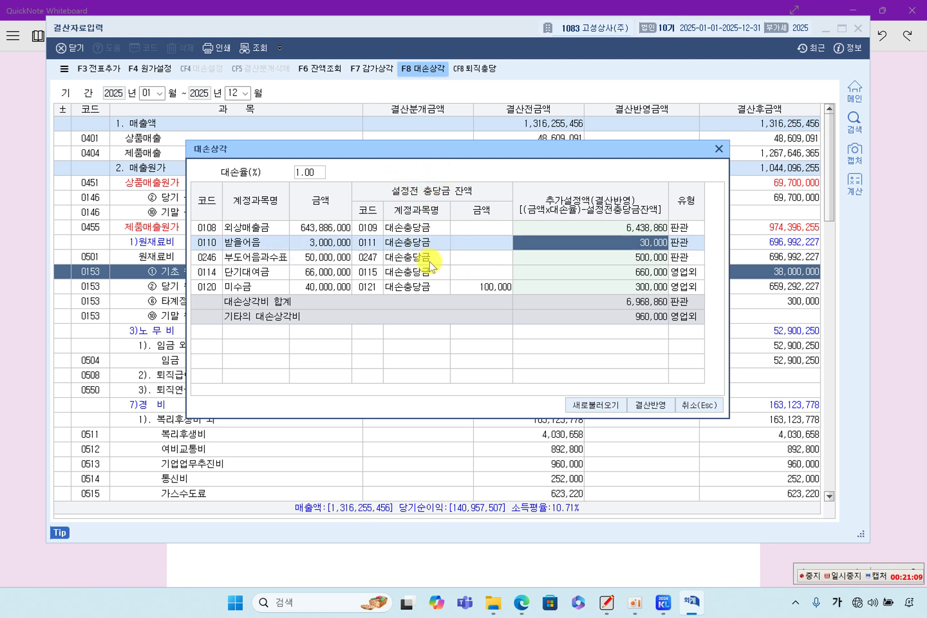
click(438, 272)
click(430, 284)
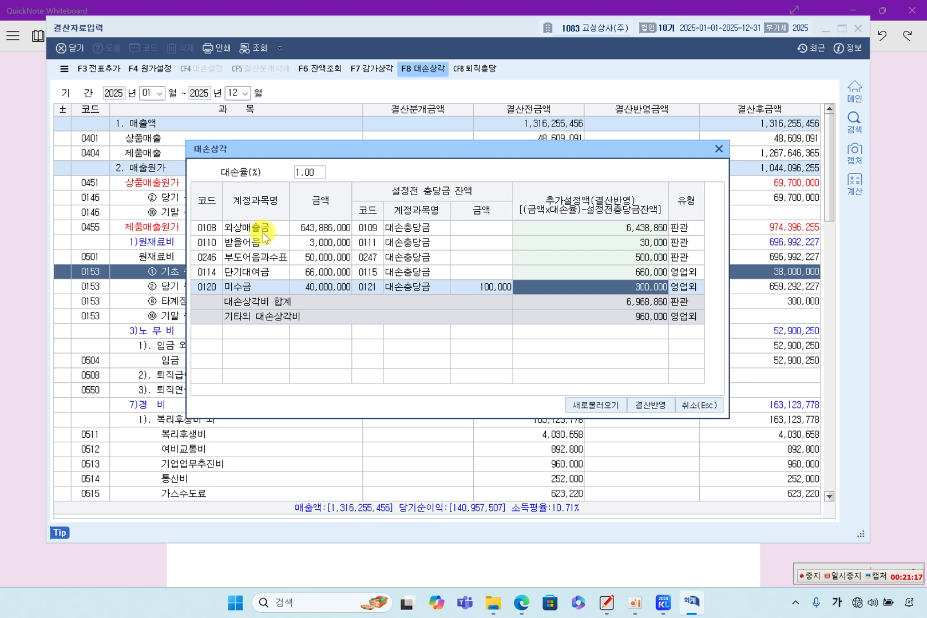
Step: Review 외상매출금, 받을어음, 부도어음과수표 and 단기대여금 together with their 추가설정액 amounts in the 대손상각 table
click(249, 228)
click(252, 242)
click(253, 257)
click(253, 273)
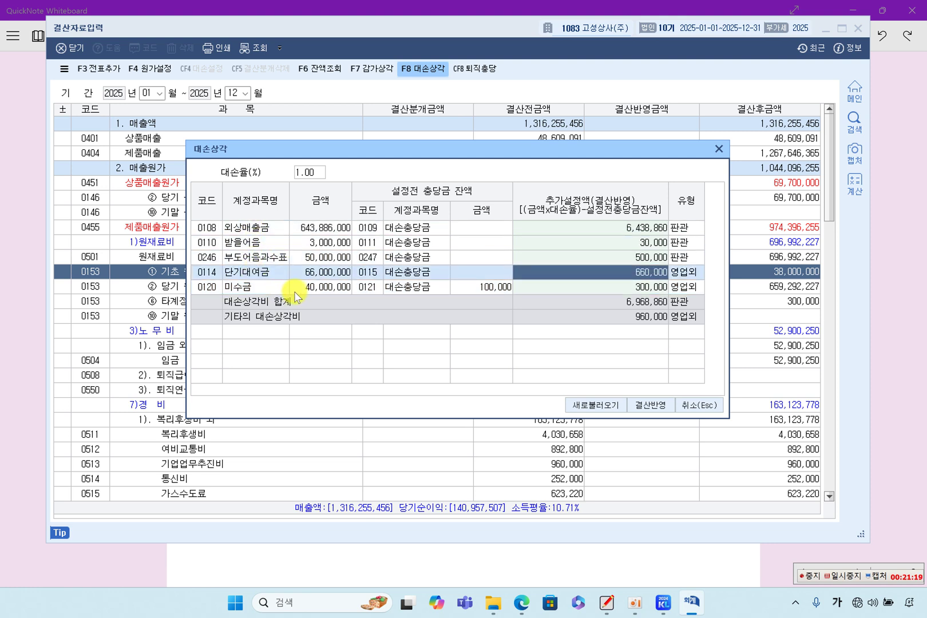
click(620, 229)
click(621, 243)
click(622, 257)
click(623, 273)
Step: Try a 대손율 of 2% in the 대손상각 calculation, then restore the rate to 1%
click(295, 173)
text(2)
key(Return)
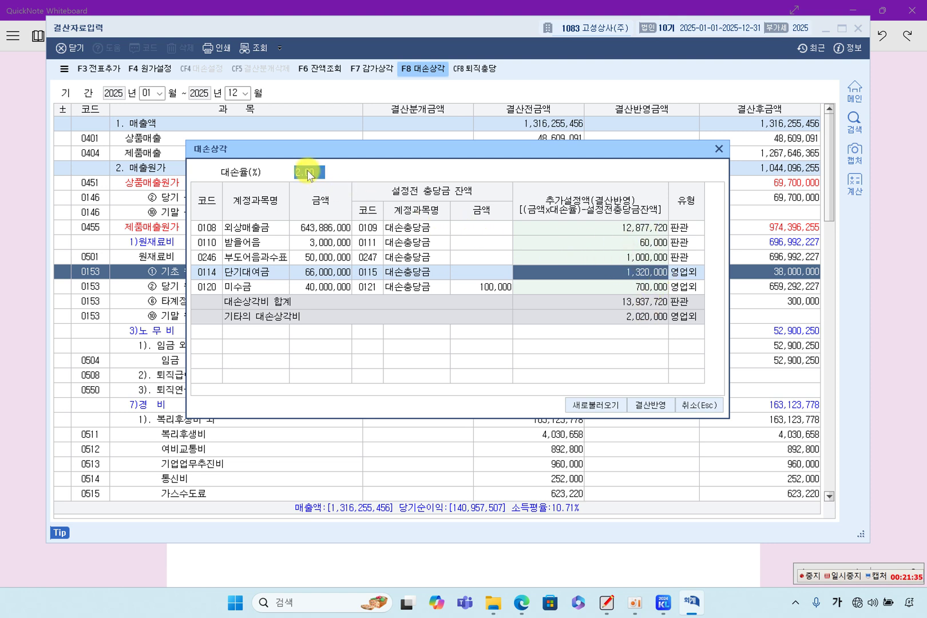
text(1)
key(Return)
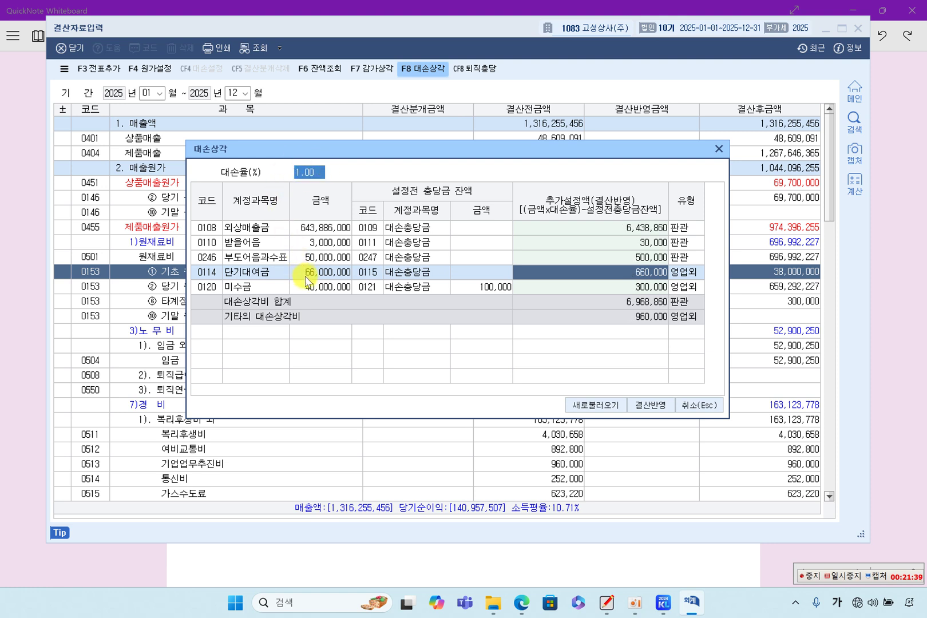
Step: Clear the 추가설정액 amounts for 외상매출금, 받을어음, 부도어음과수표 and 단기대여금, keeping only the 미수금 amount
click(248, 289)
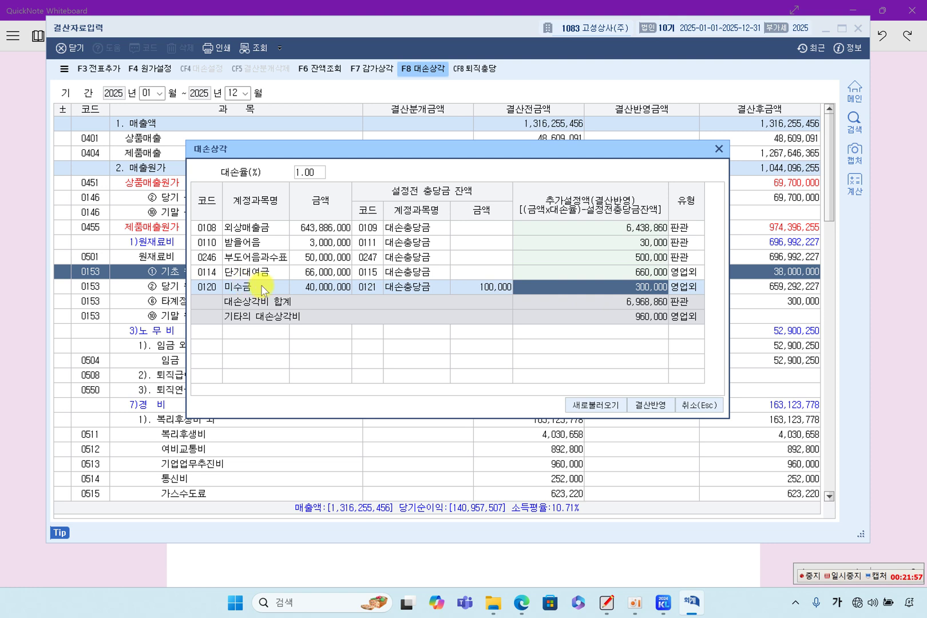
click(600, 229)
click(603, 243)
click(601, 257)
click(602, 273)
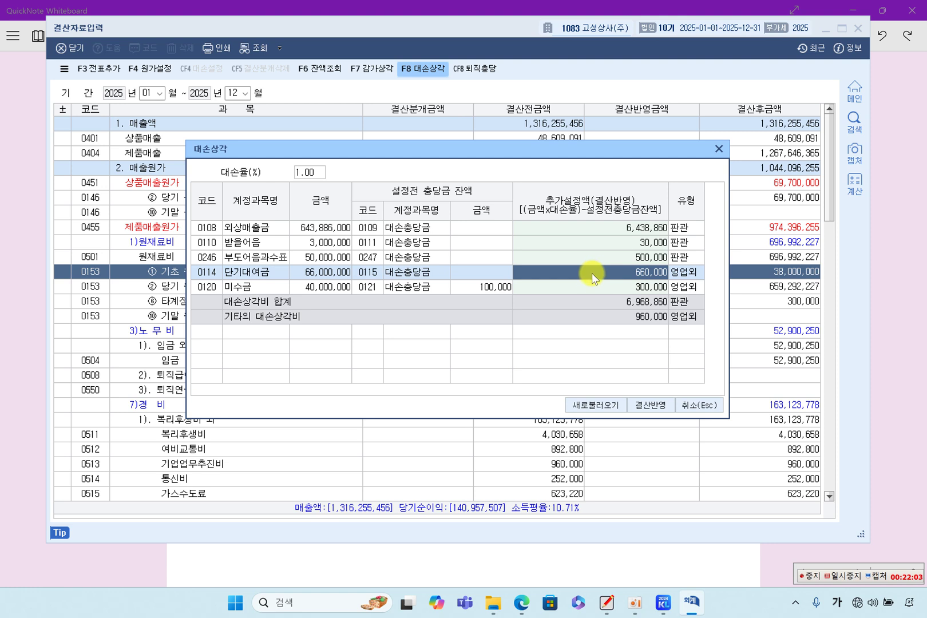
click(598, 230)
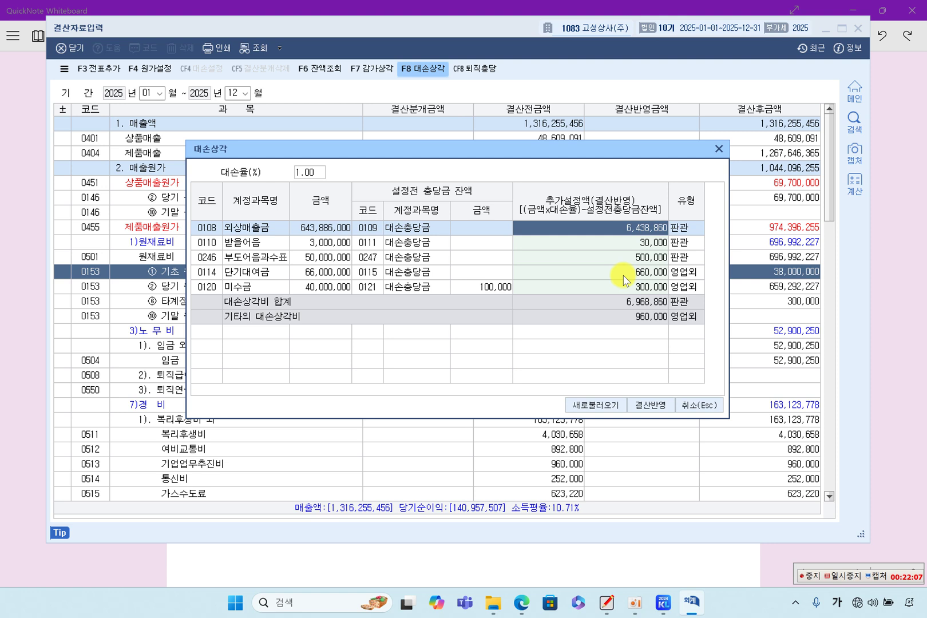
key(Delete)
key(Return)
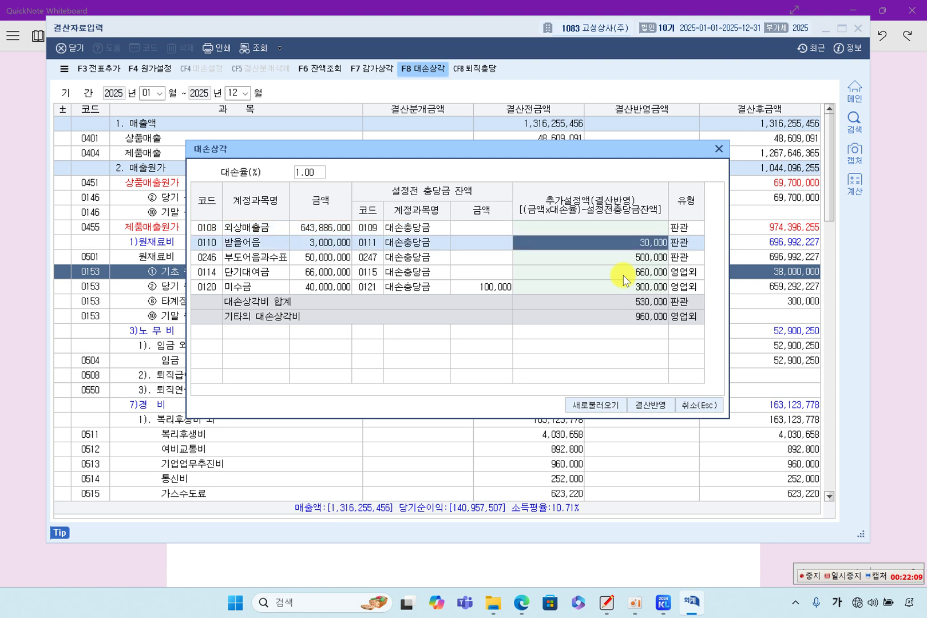
key(Delete)
key(Return)
key(Delete)
key(Return)
key(Delete)
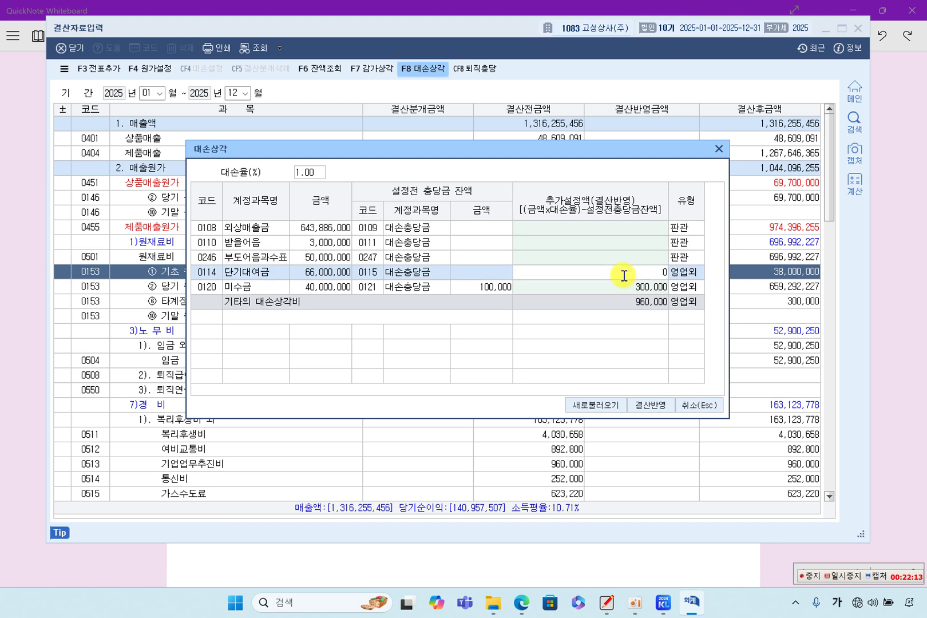
key(Return)
Step: Check the 단기대여금 and 미수금 rows, then apply the 대손상각 amounts to the closing data with 결산반영
click(658, 272)
click(655, 287)
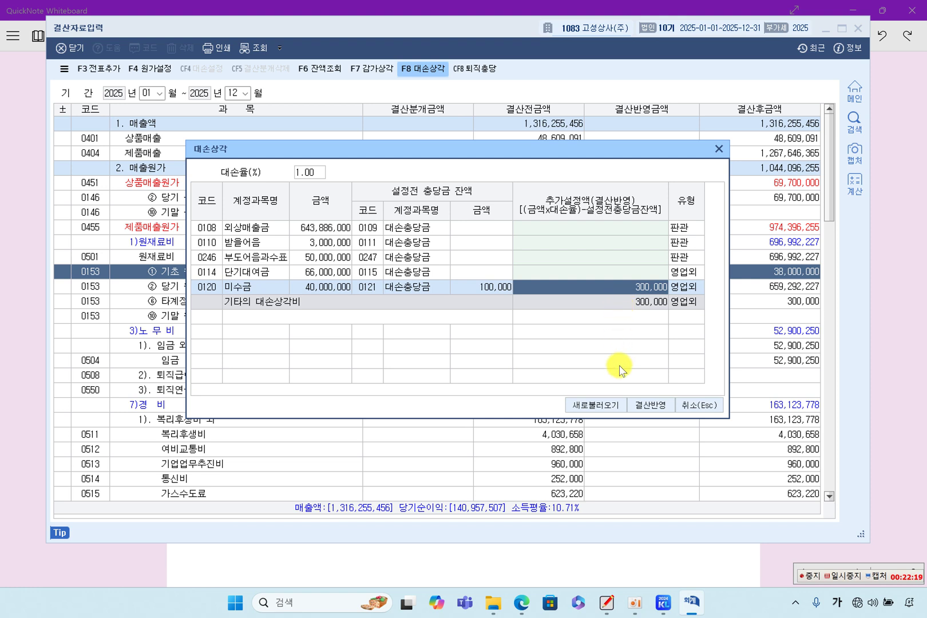
click(652, 405)
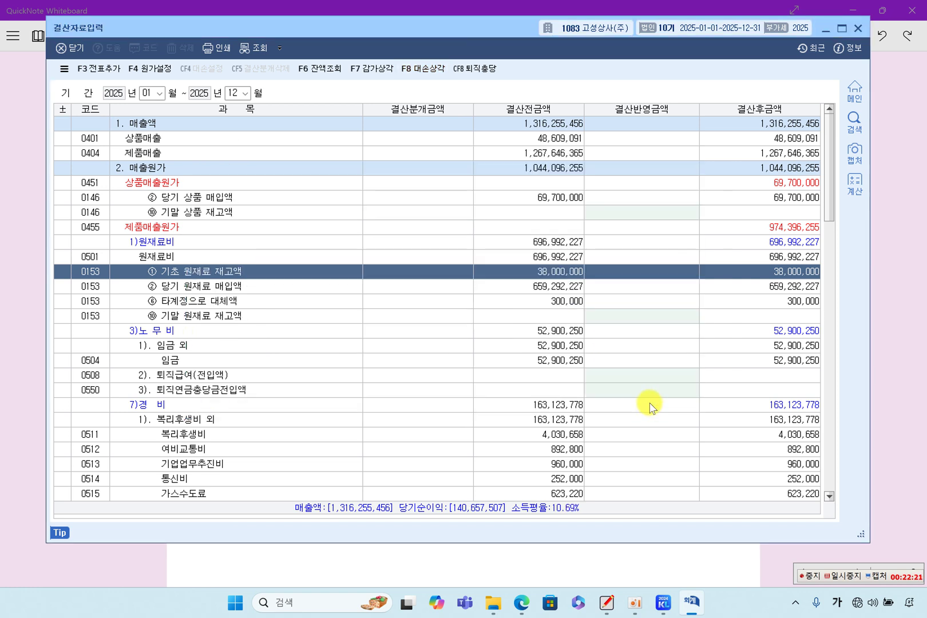
Step: Check the 결산반영금액 column for the 대손상각 items under 판매비와 일반관리비 and for 미수금 under 영업외 비용
click(397, 364)
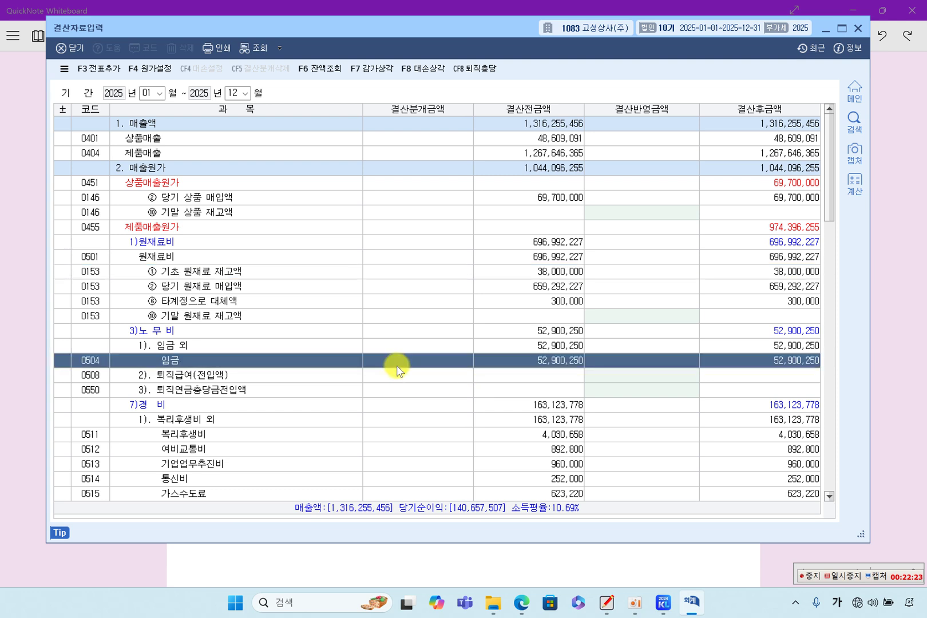
scroll(398, 370, down, 11)
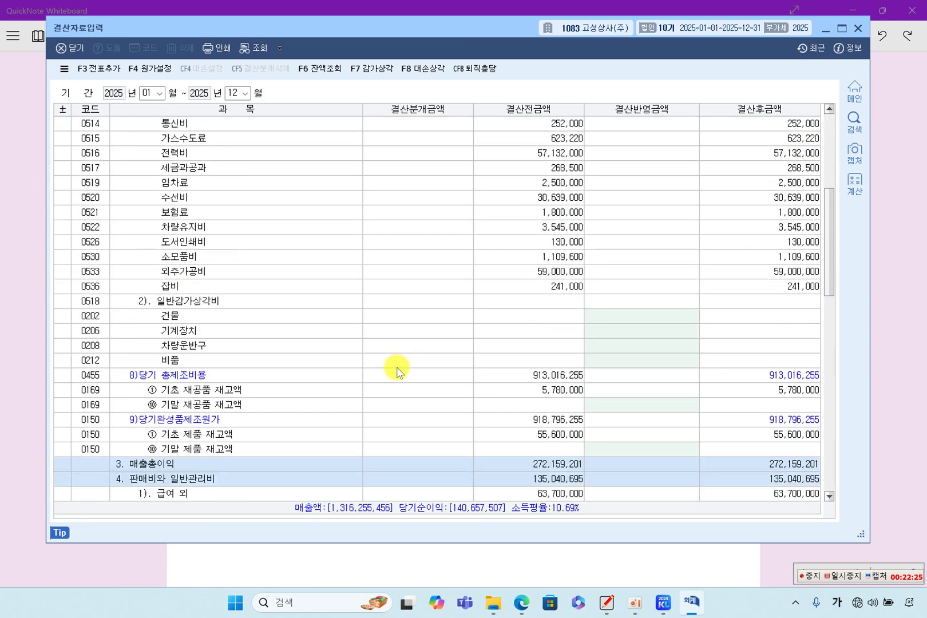
click(298, 341)
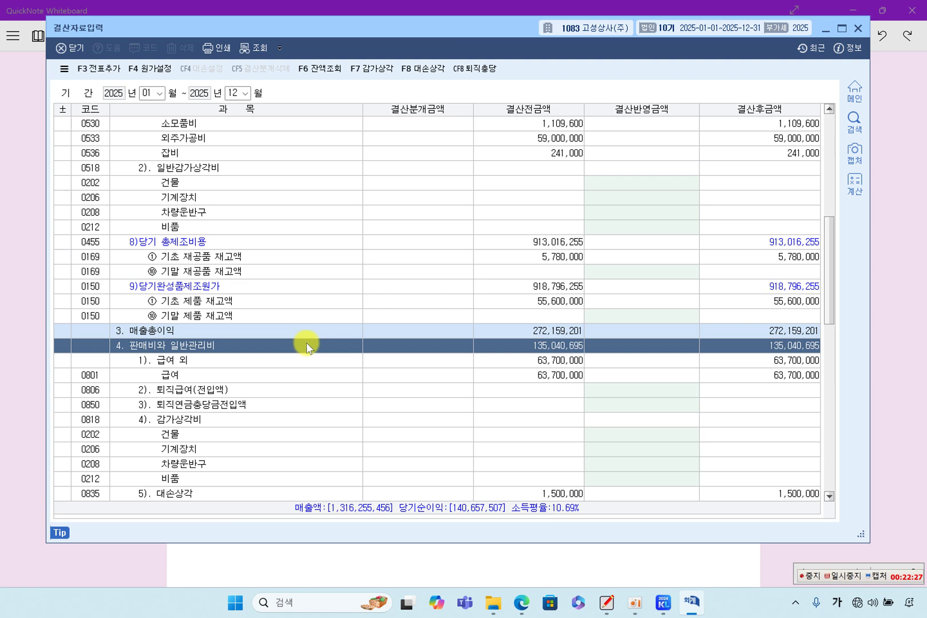
scroll(305, 343, down, 4)
click(246, 329)
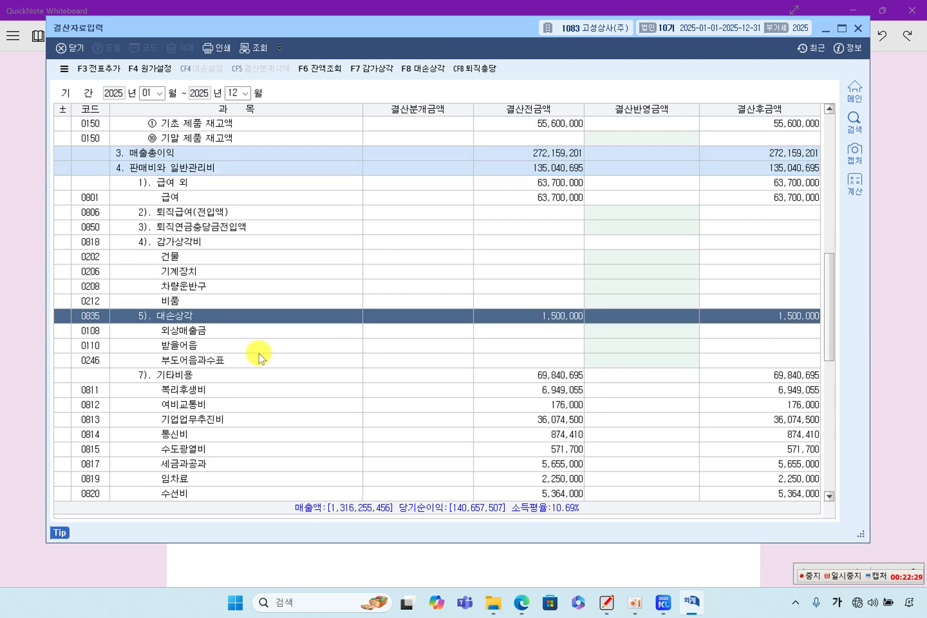
click(254, 347)
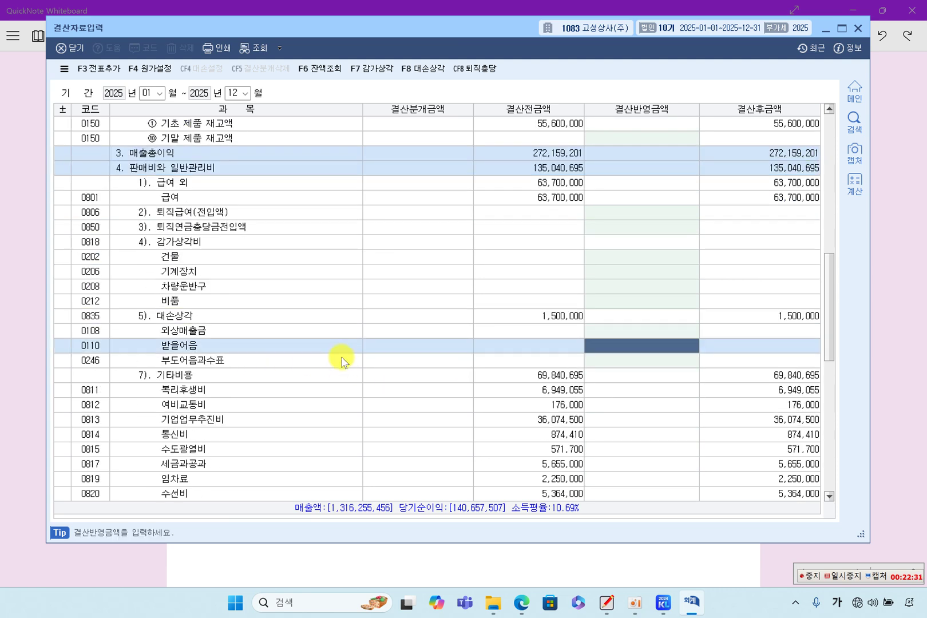
scroll(342, 359, up, 1)
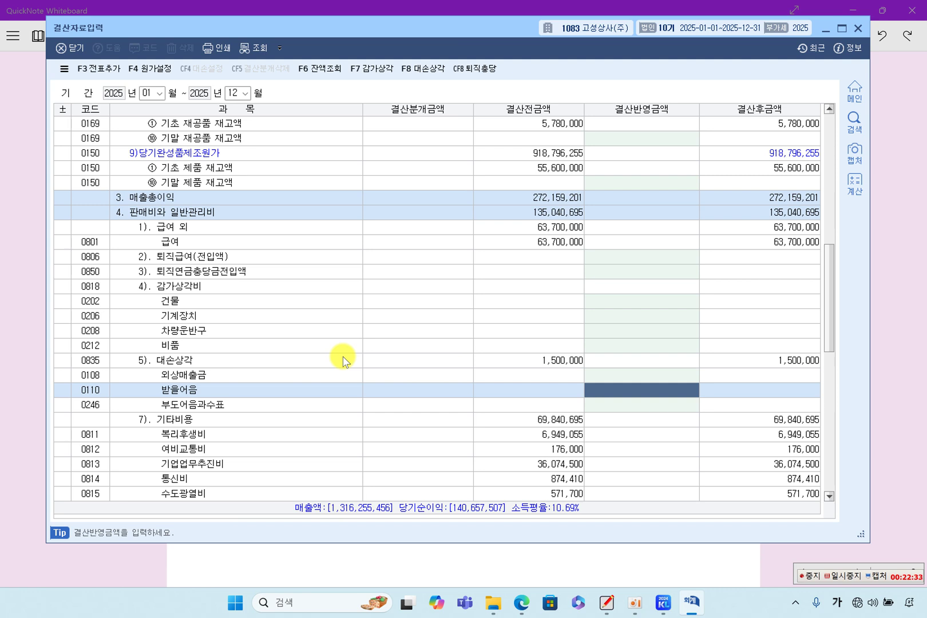
scroll(342, 360, down, 11)
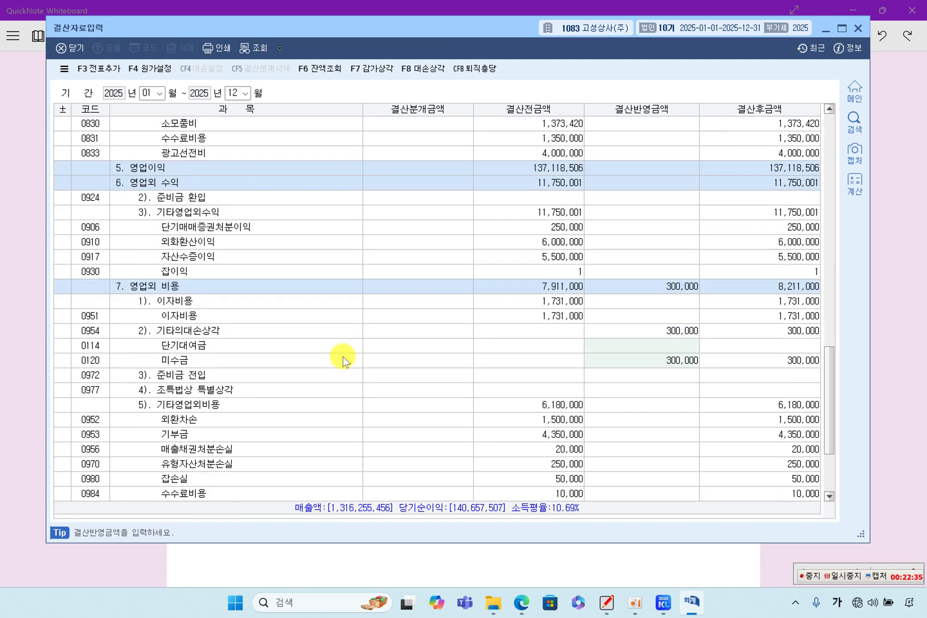
click(197, 289)
scroll(242, 322, down, 2)
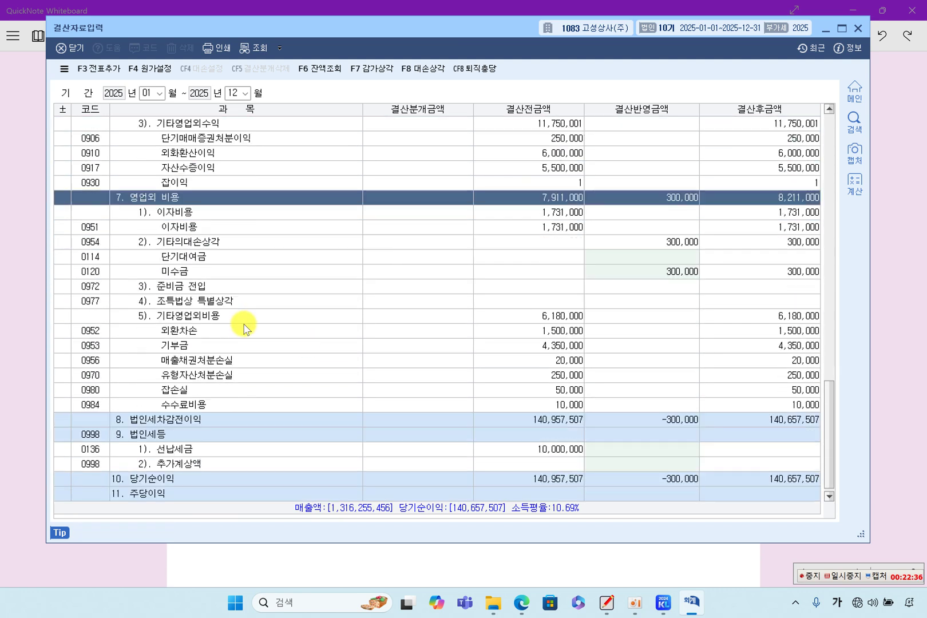
click(209, 316)
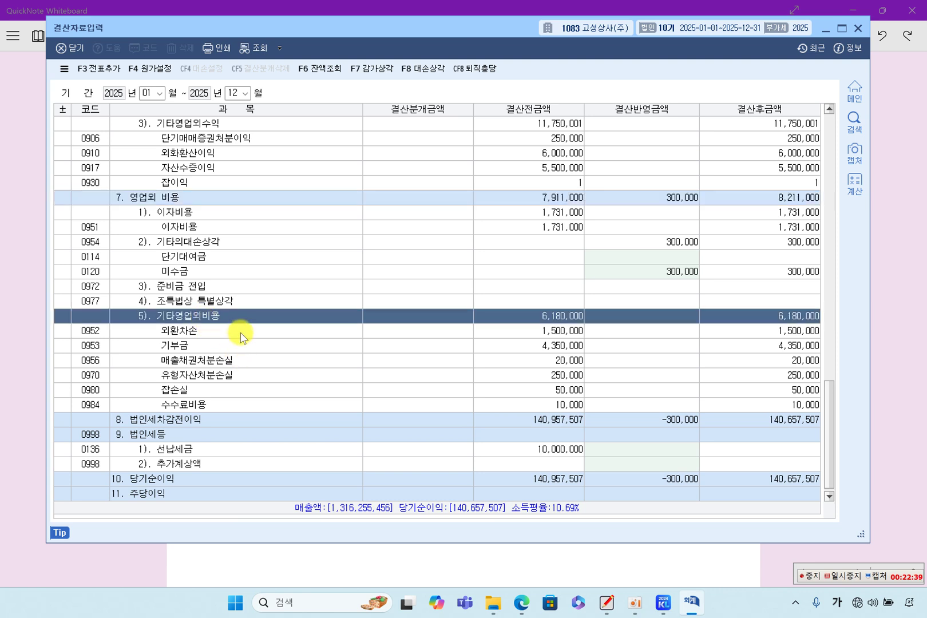
click(204, 242)
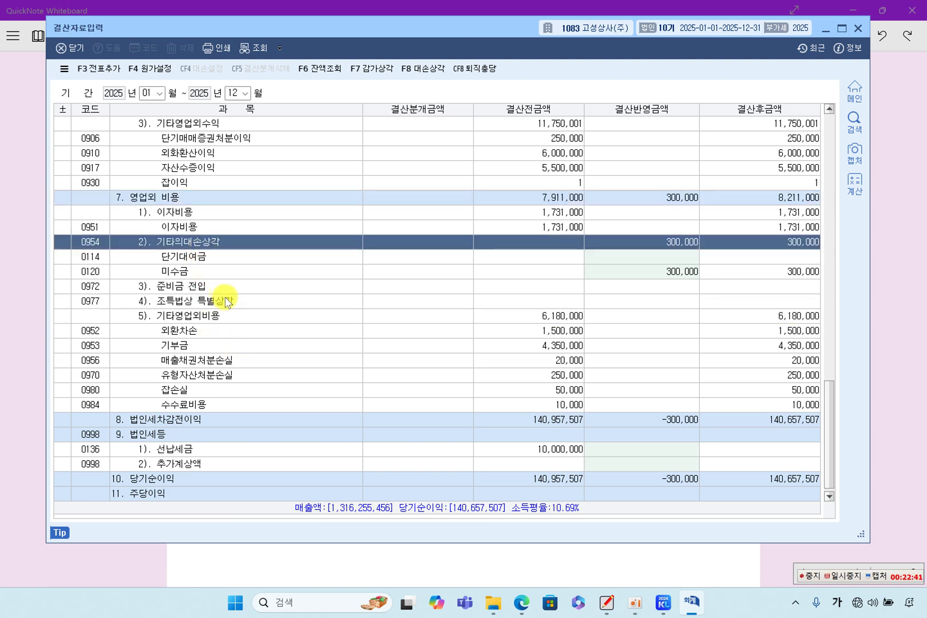
click(207, 270)
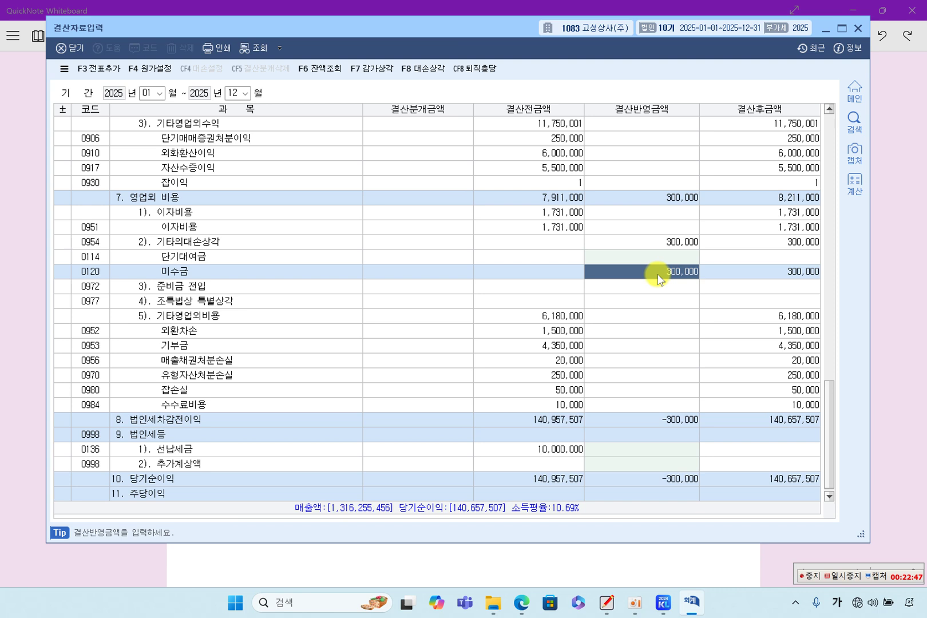
Step: Add the closing entries to 일반전표 with 전표추가, then close 결산자료입력
click(117, 72)
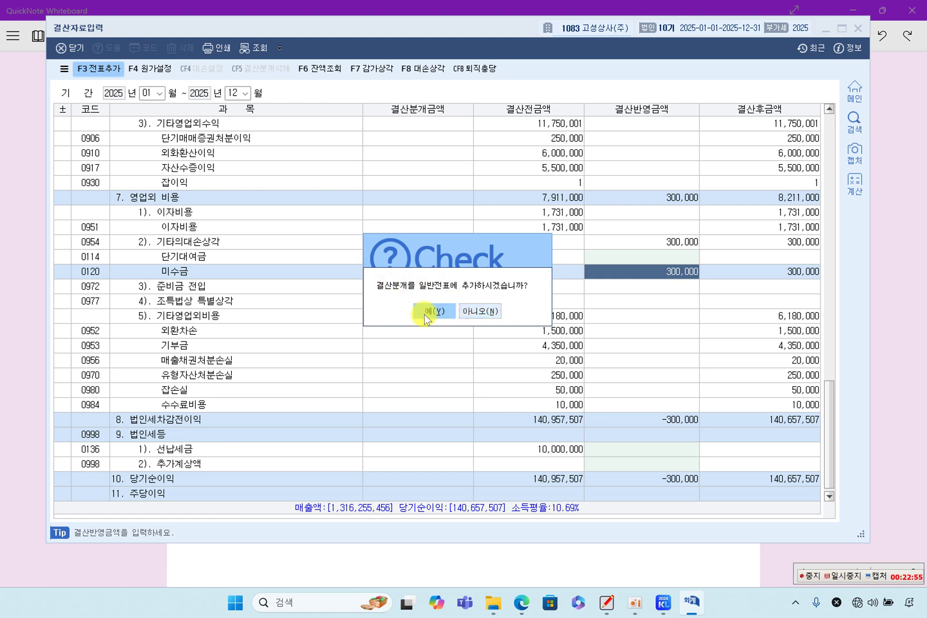
click(428, 314)
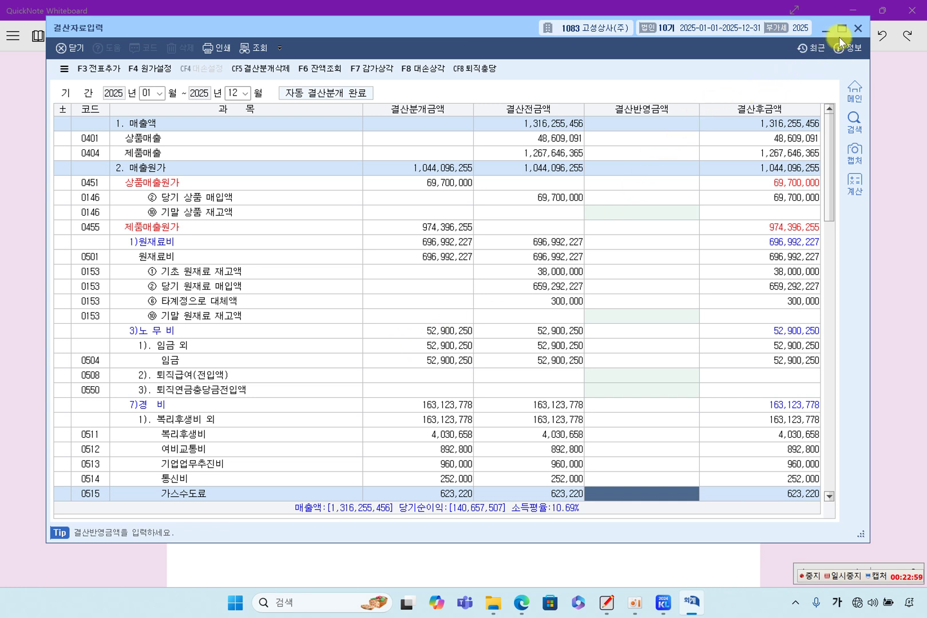
click(856, 29)
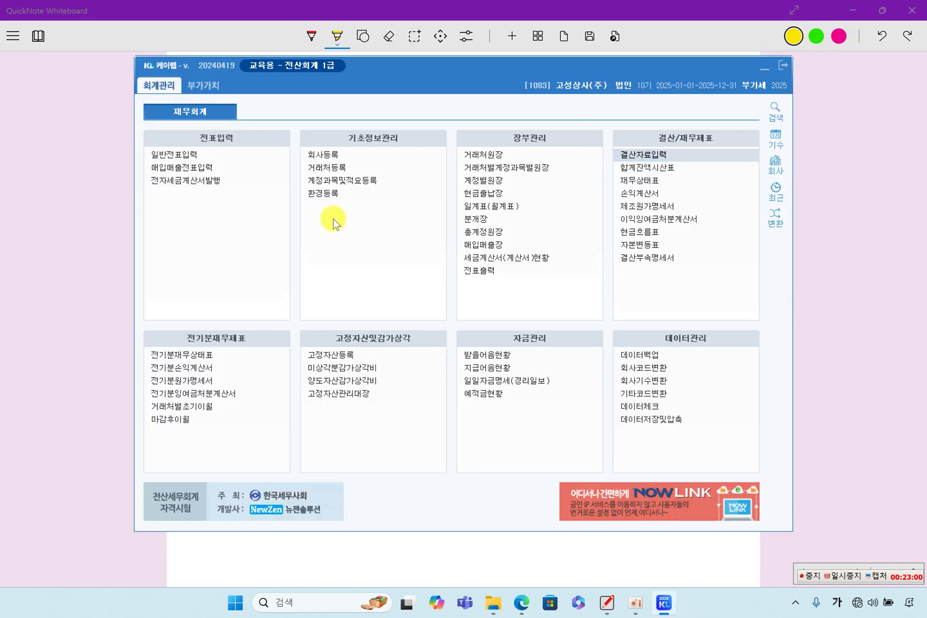
Step: Open 일반전표입력 for 31 December 2025 and check the added entry for 기타의대손상각비 and 대손충당금
click(196, 155)
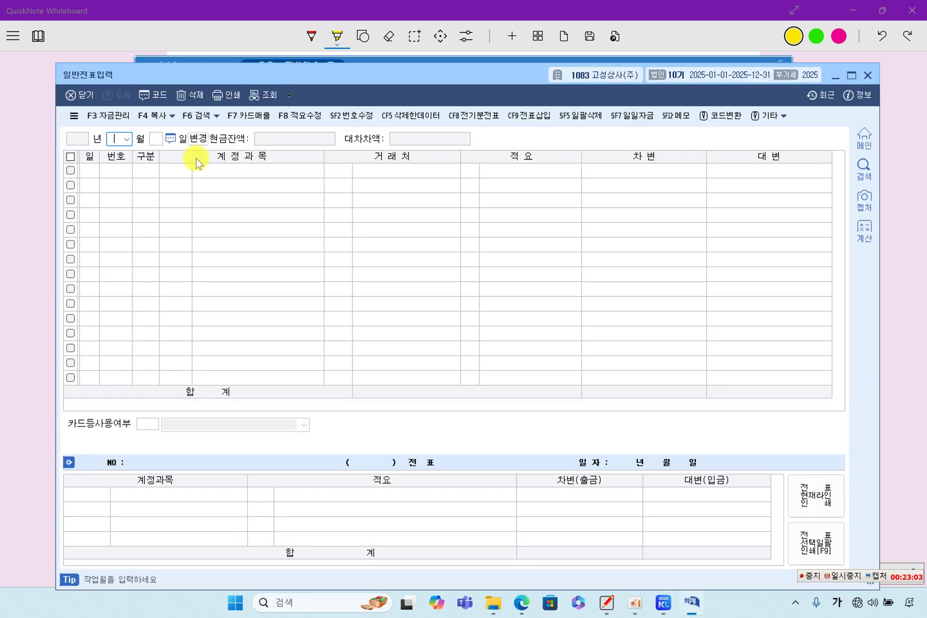
text(31)
key(Return)
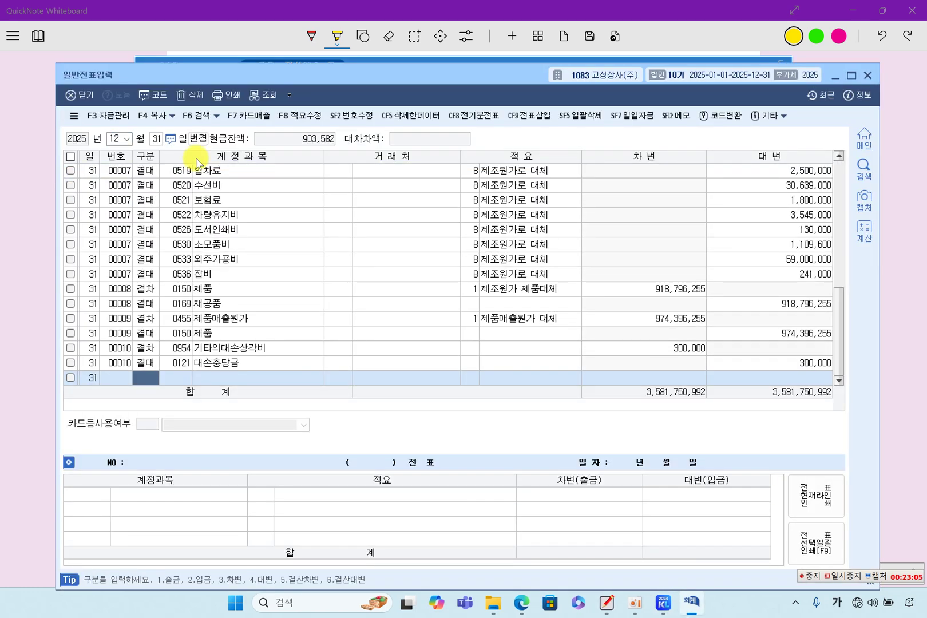
click(343, 347)
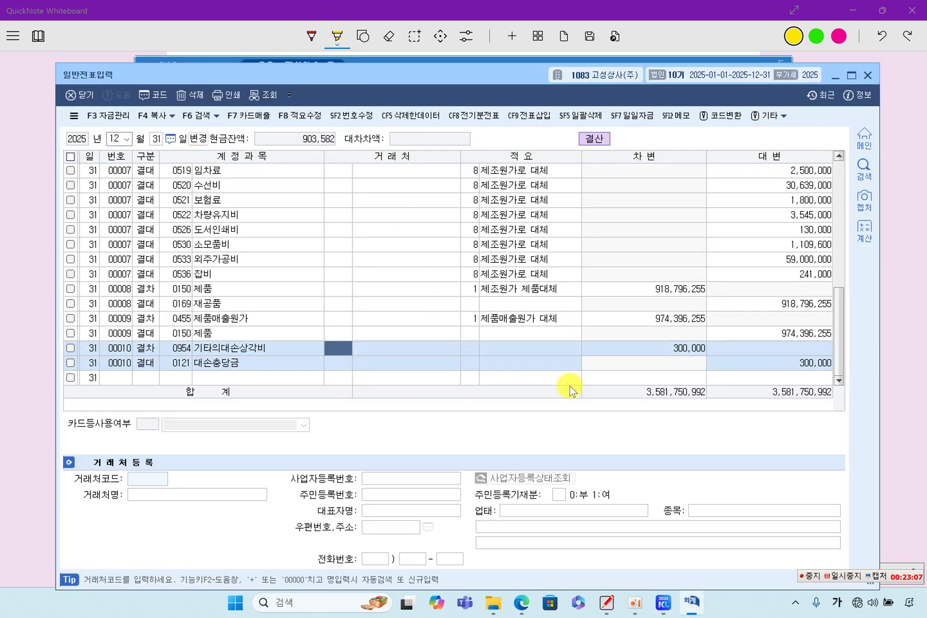
click(684, 349)
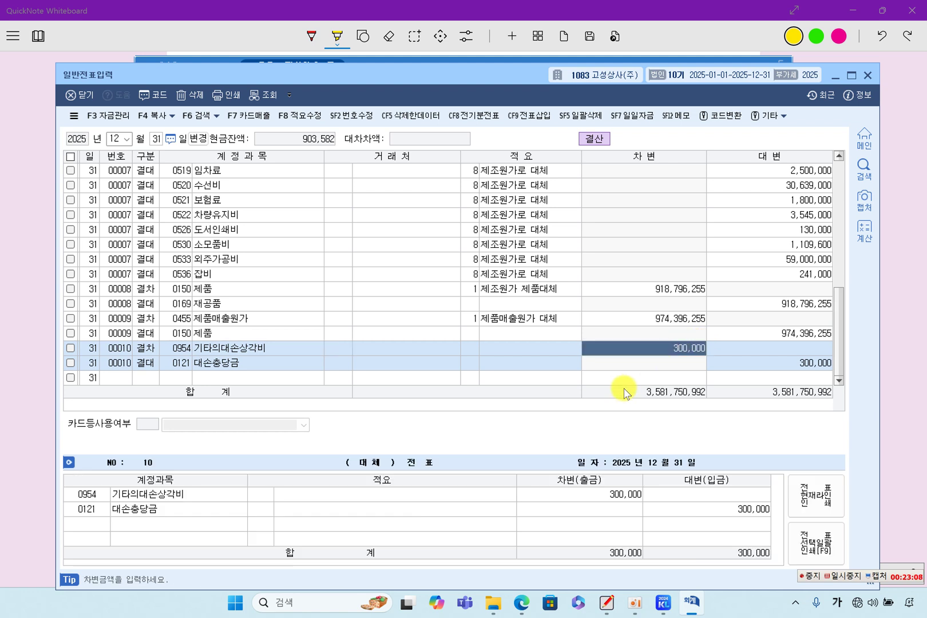
click(765, 361)
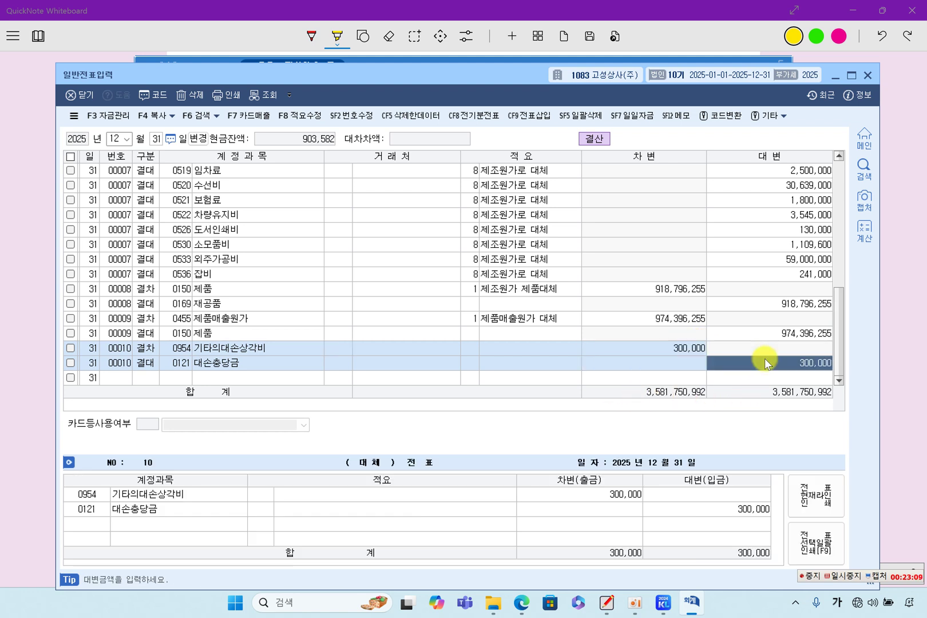
click(147, 362)
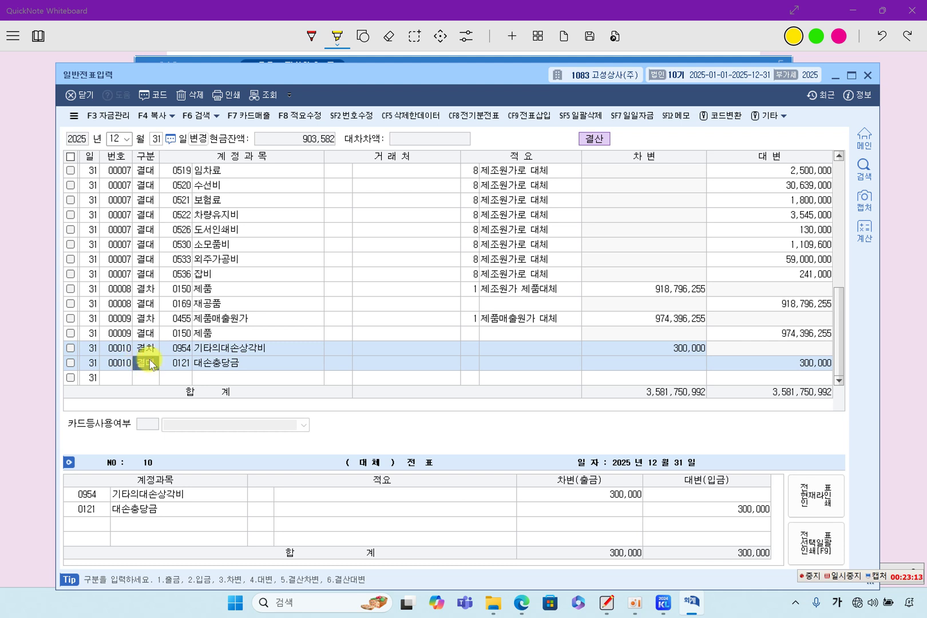
Step: Look back through the automatic closing entries from 제품매출원가 and 제조원가 up to 상품매출원가 and 원재료비
click(217, 318)
click(233, 274)
click(235, 295)
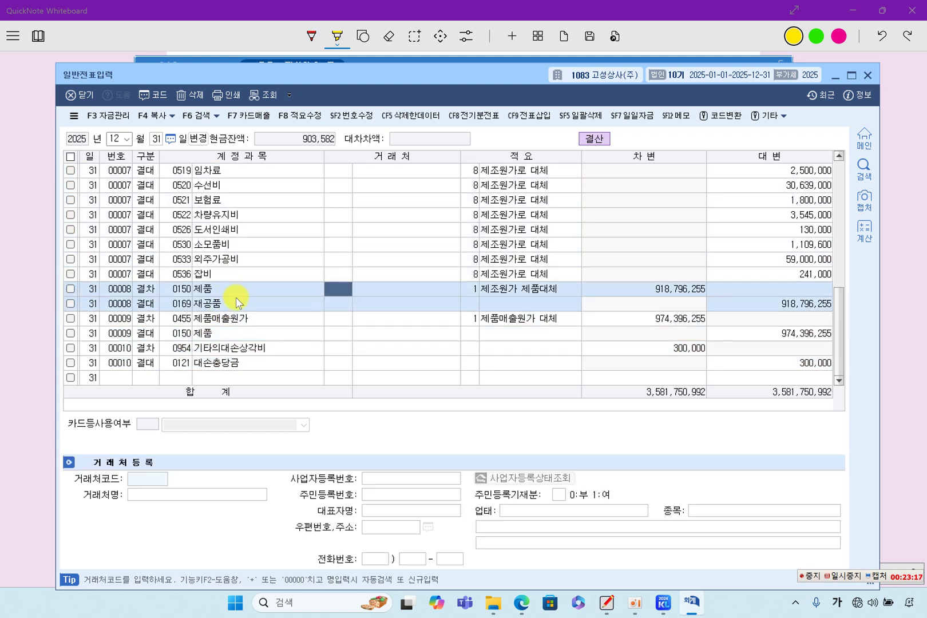
click(241, 275)
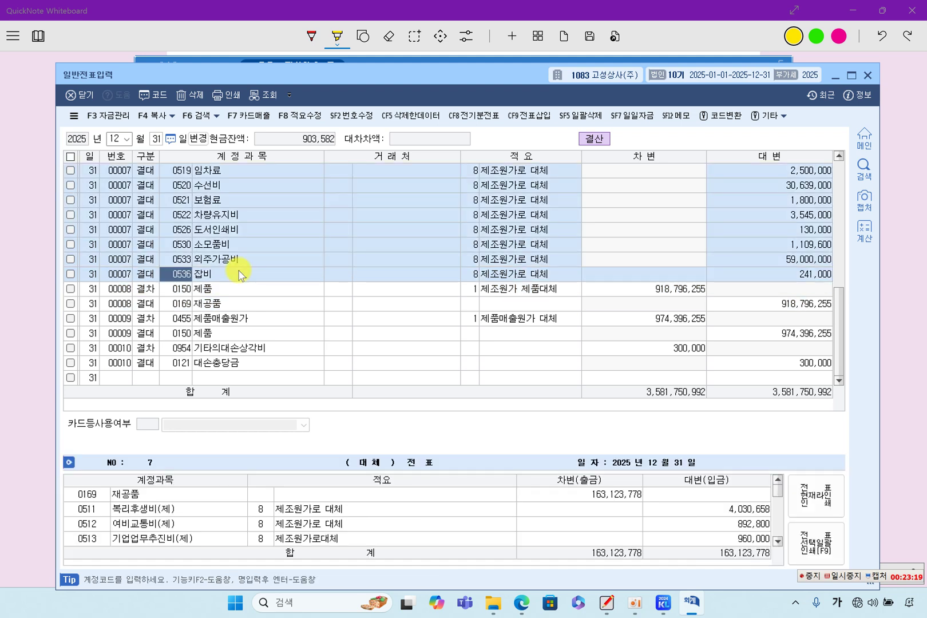
scroll(239, 273, up, 4)
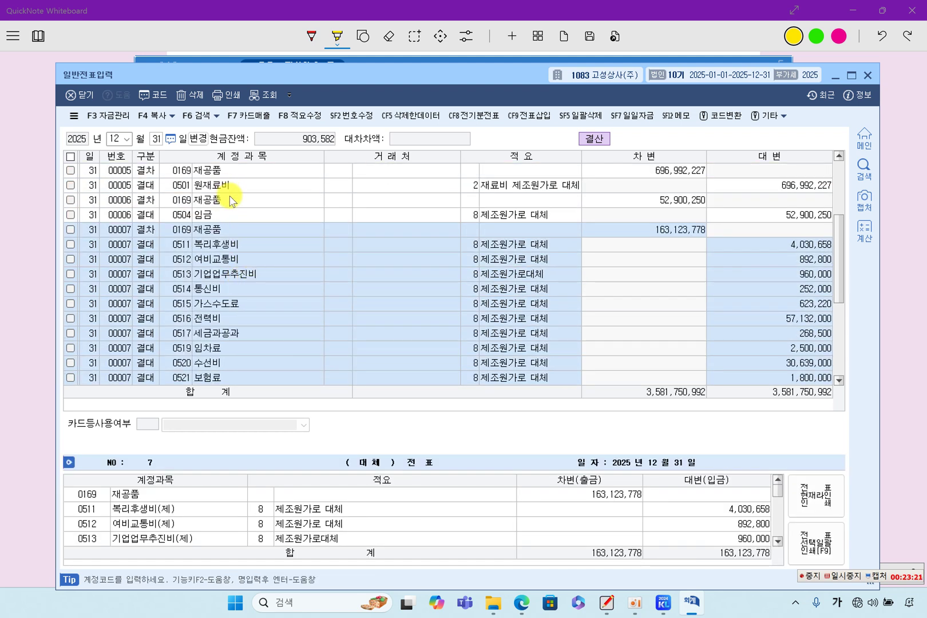
click(231, 200)
scroll(265, 279, up, 3)
click(256, 276)
click(253, 319)
click(265, 243)
click(271, 318)
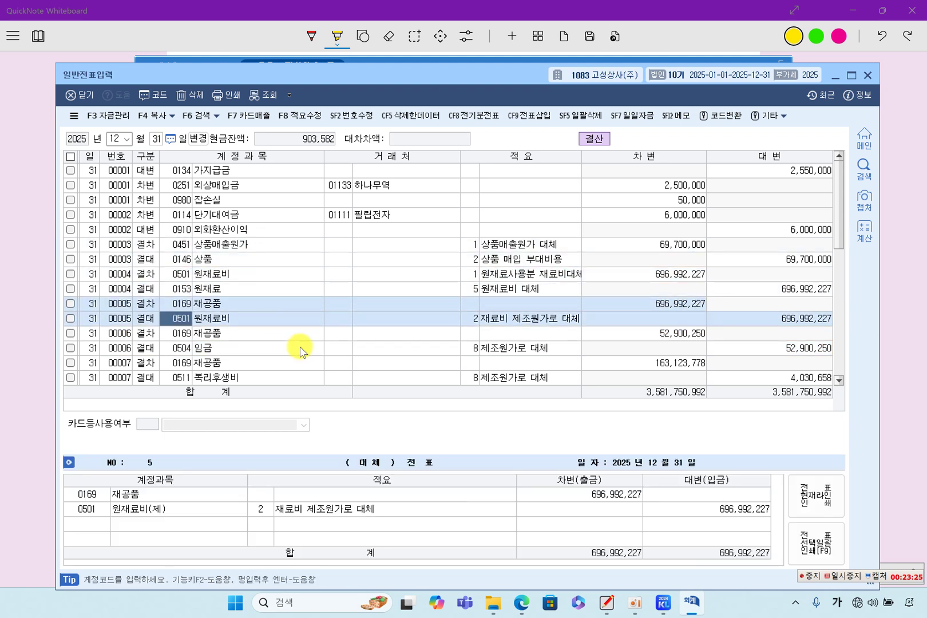
Step: Follow the cost transfers from the 제조원가 expense accounts through 재공품 and 제품 to 제품매출원가
scroll(298, 344, down, 2)
click(265, 258)
click(269, 288)
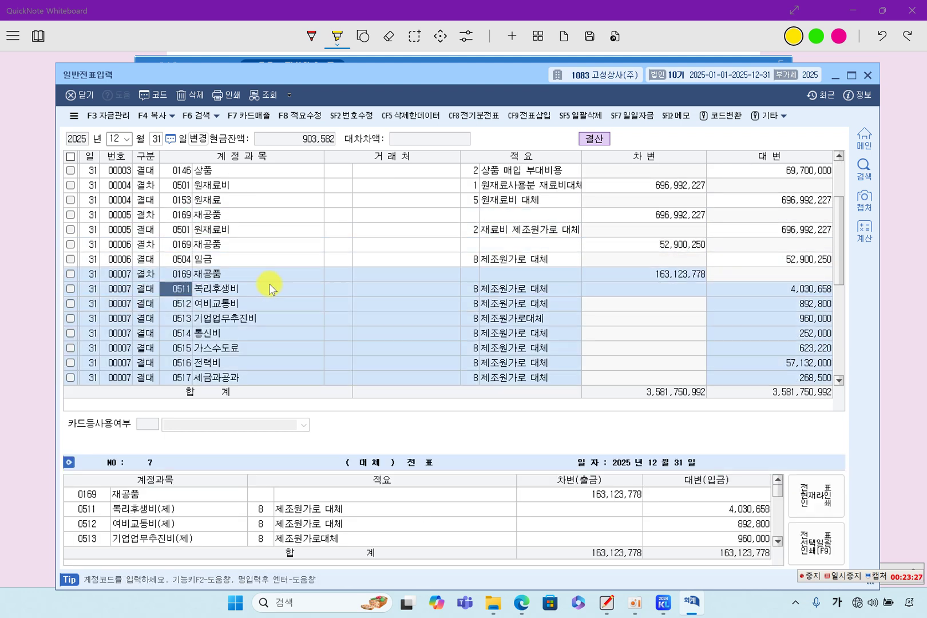
scroll(269, 298, down, 5)
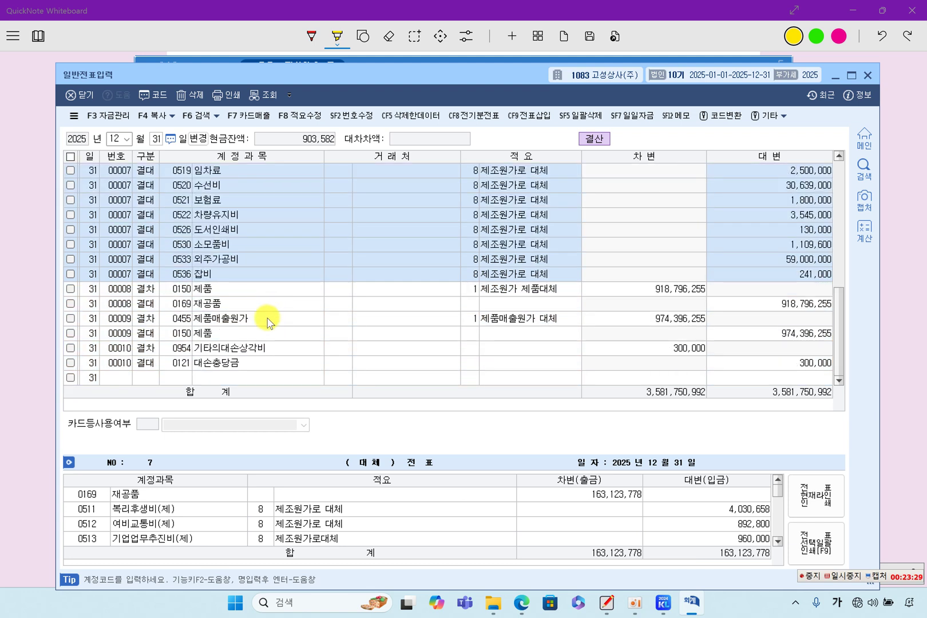
click(252, 306)
click(256, 321)
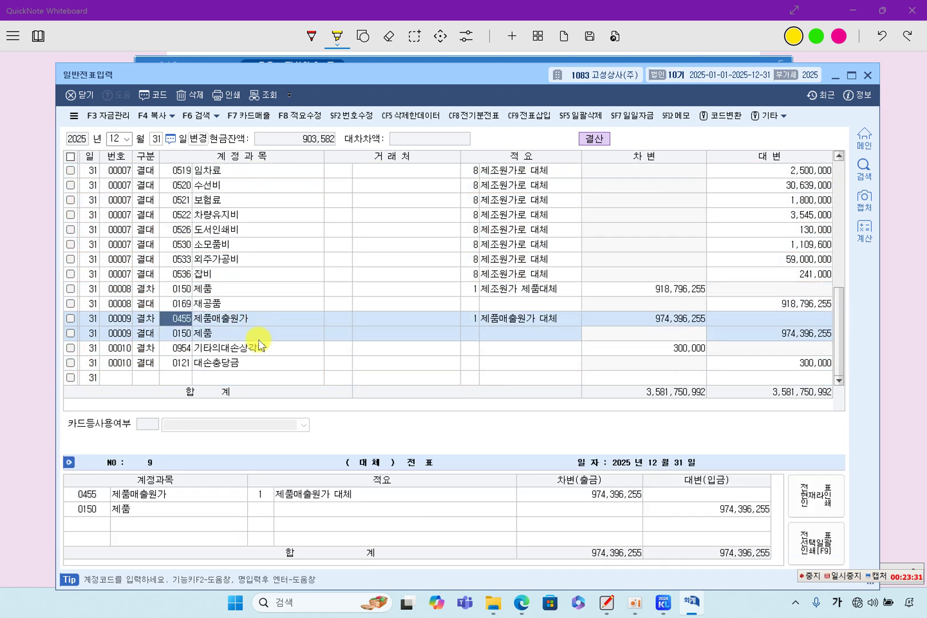
Step: Recheck the debit and credit amounts of the 기타의대손상각비 entry, and close 일반전표입력
click(240, 351)
click(663, 350)
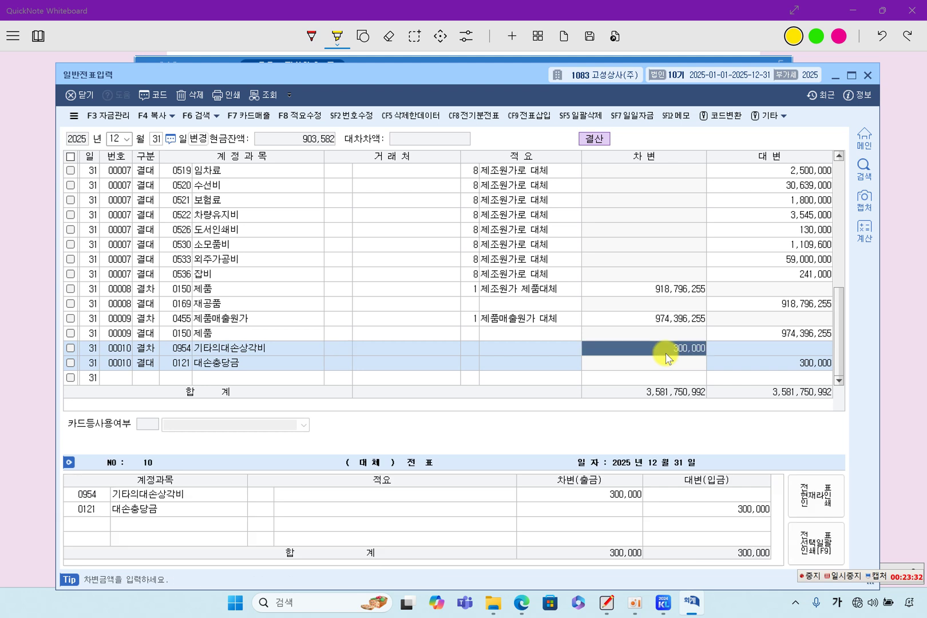
click(761, 364)
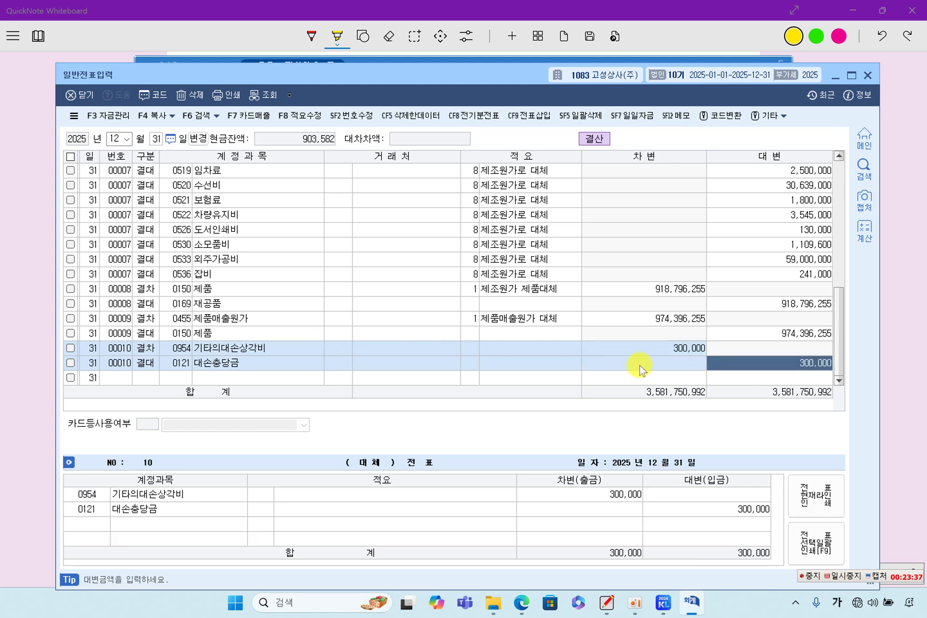
click(867, 75)
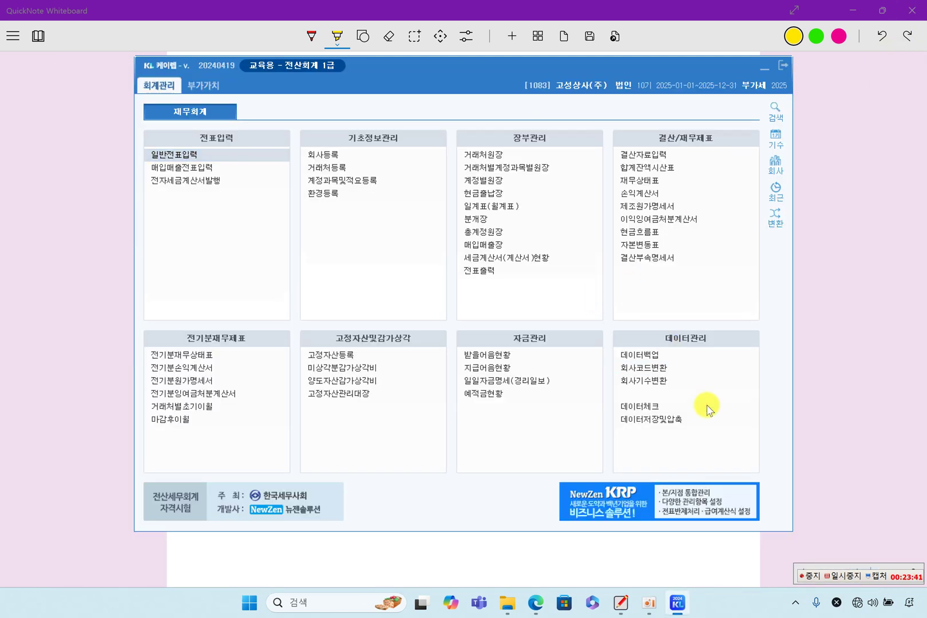
Step: Switch to QuickNote Whiteboard and highlight 제1기, 1월~3월, 카드과세매출 and 공급대가 합계액 in 문제6 [1]
click(913, 378)
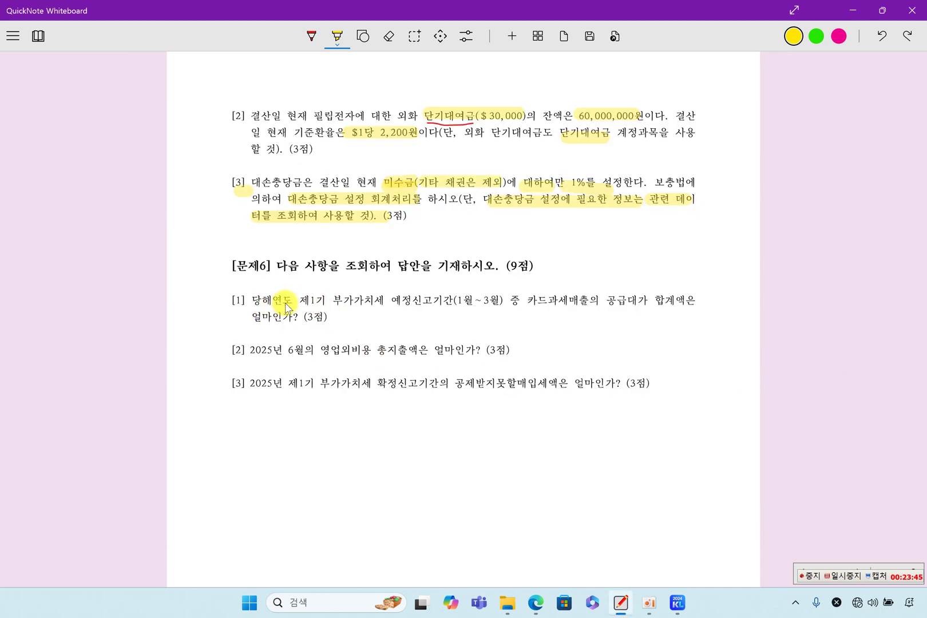
drag(298, 305, 335, 305)
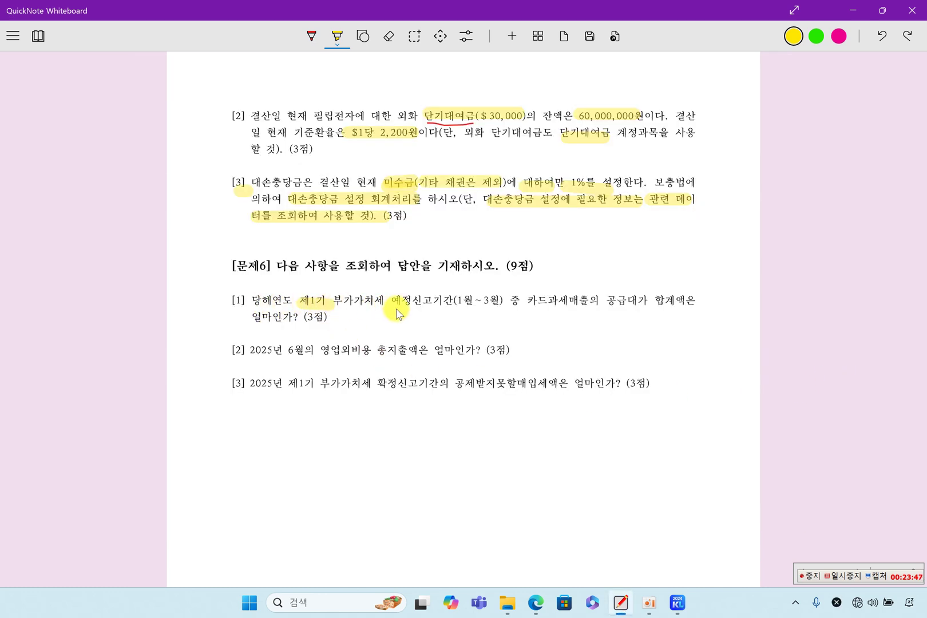
drag(462, 303, 681, 307)
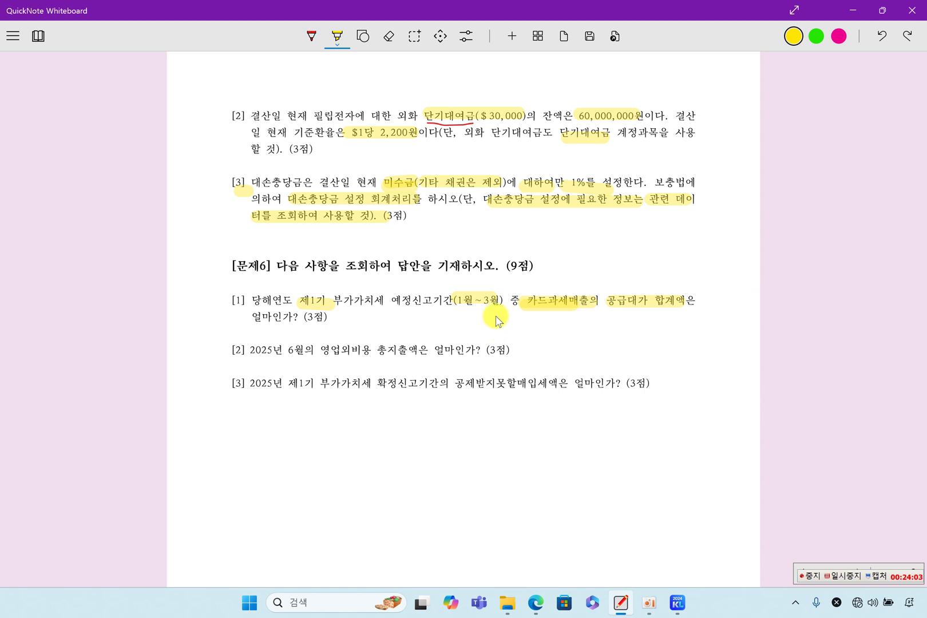
Step: Switch to KcLep, open 매입매출장 and set the 조회기간 from 2025-01-01 to 2025-03-31
click(675, 601)
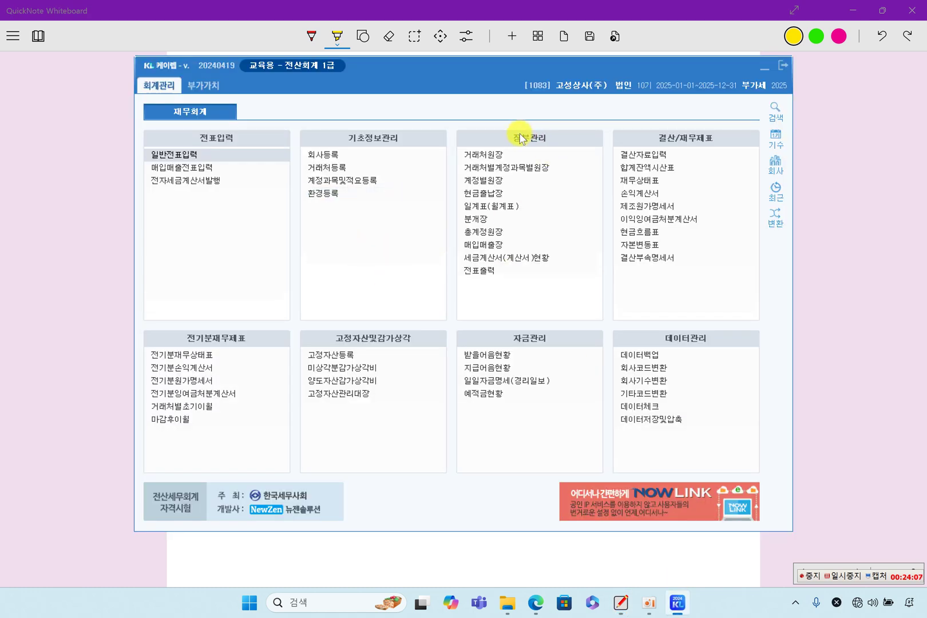
click(477, 246)
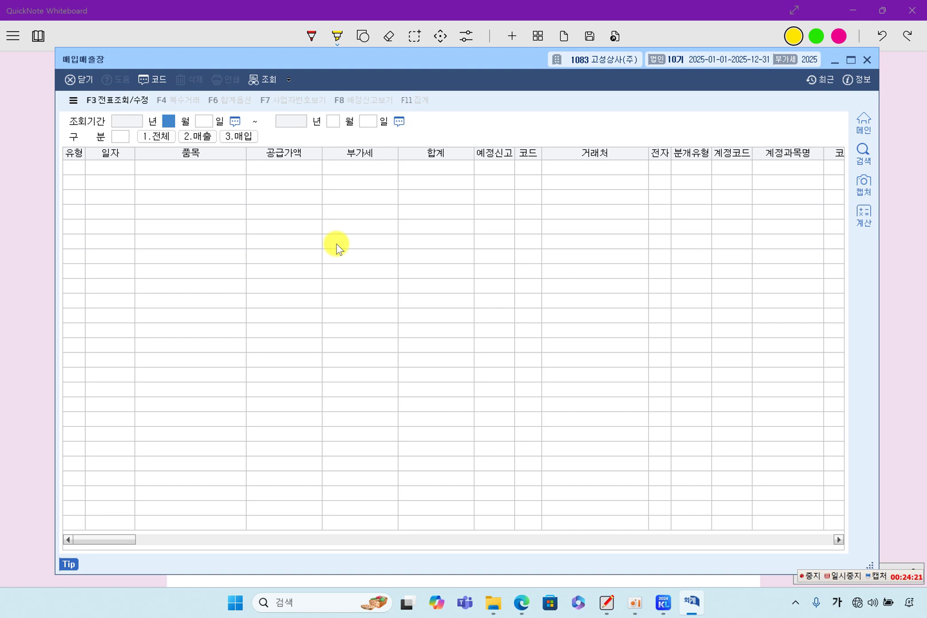
text(1)
key(Return)
text(1)
key(Return)
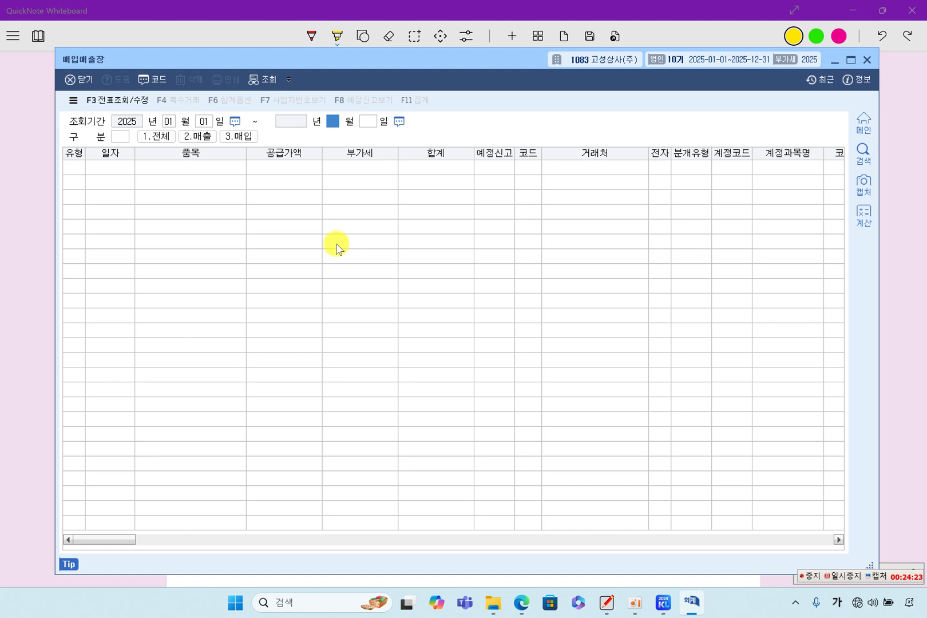
text(3)
key(Return)
key(Return)
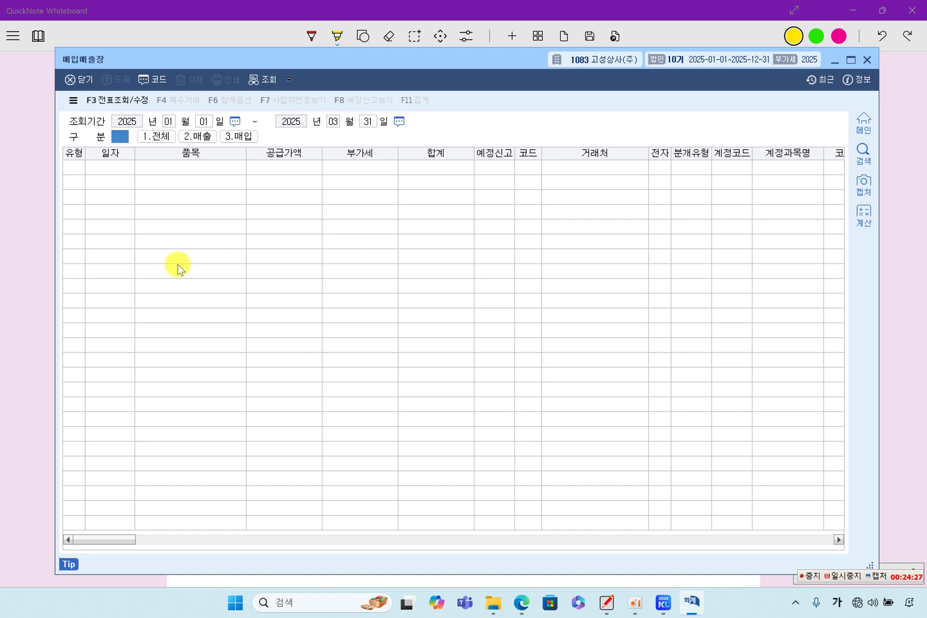
Step: Filter 매입매출장 to 2.매출 with type 17.카과 and check the 합계 amount in the 분기계 row
click(53, 286)
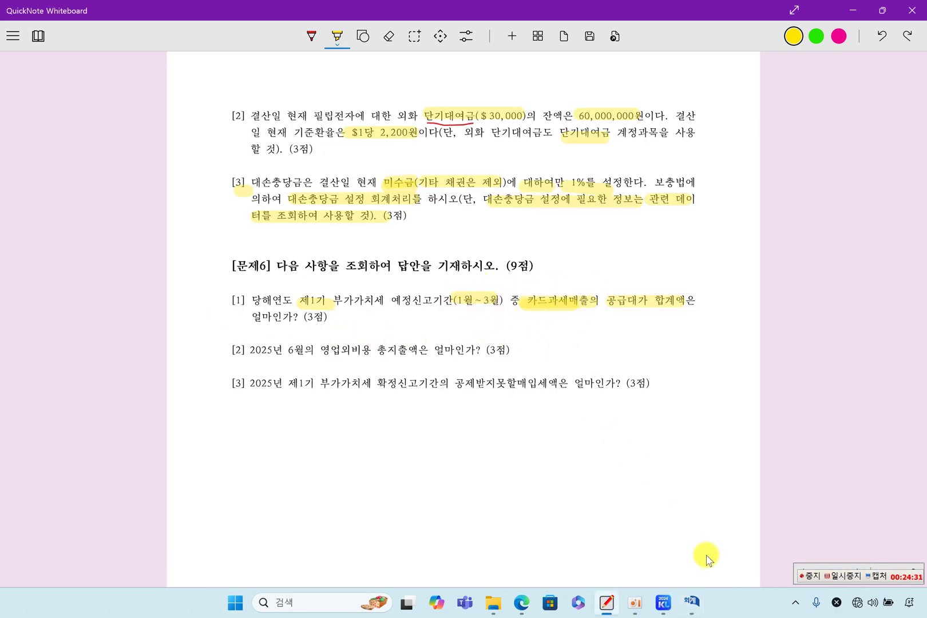
click(691, 602)
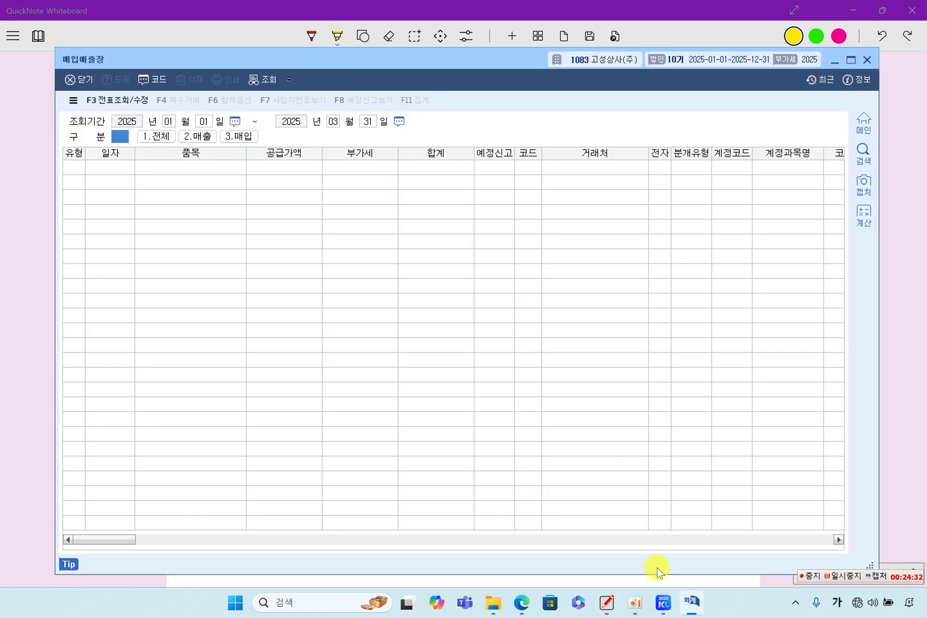
click(197, 136)
click(344, 138)
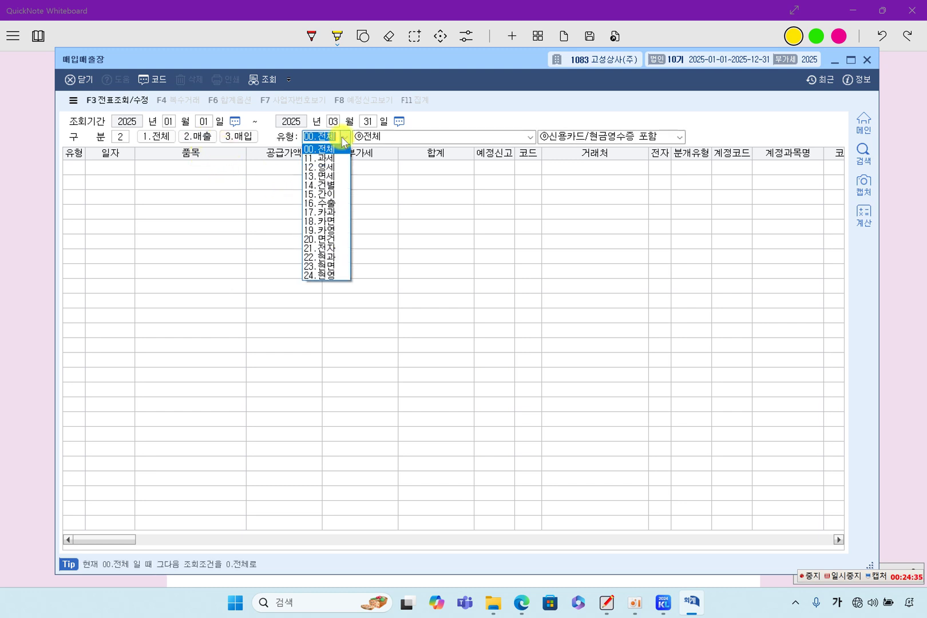
click(330, 212)
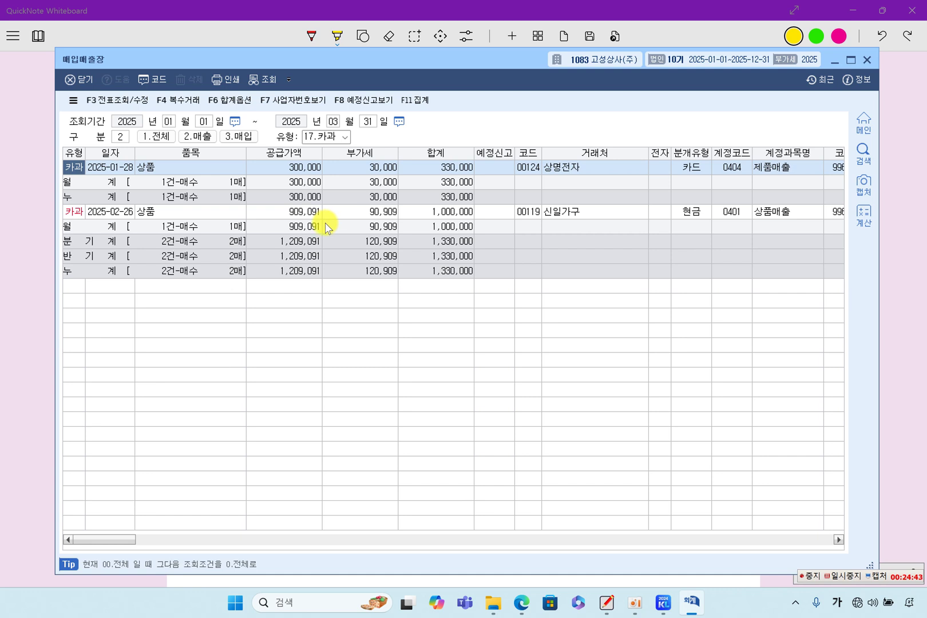
click(88, 242)
click(436, 243)
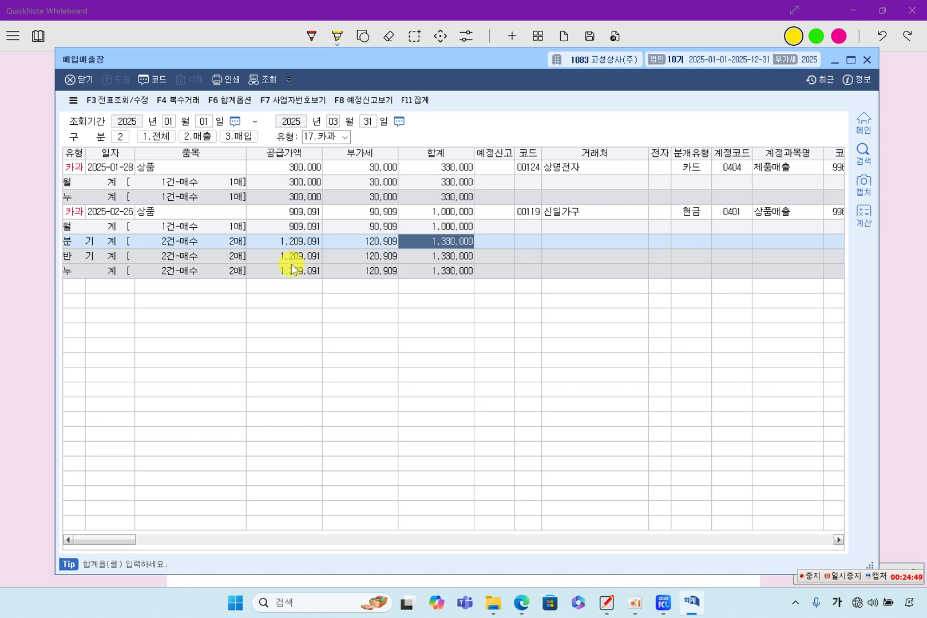
Step: Highlight 공급대가 in 문제6 [1] on the whiteboard, and return to 매입매출장 to recheck the 분기계 total
click(33, 258)
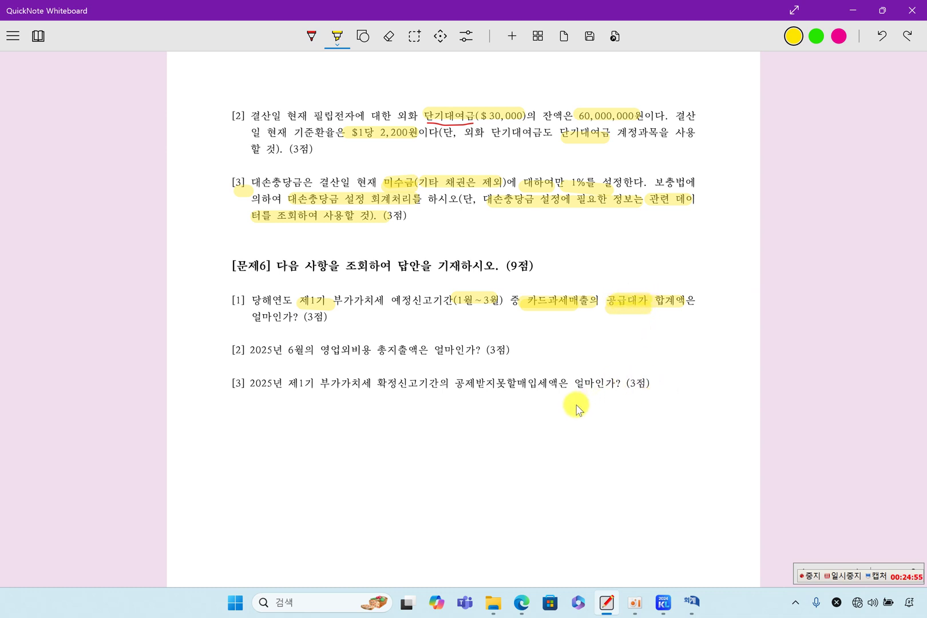
click(692, 601)
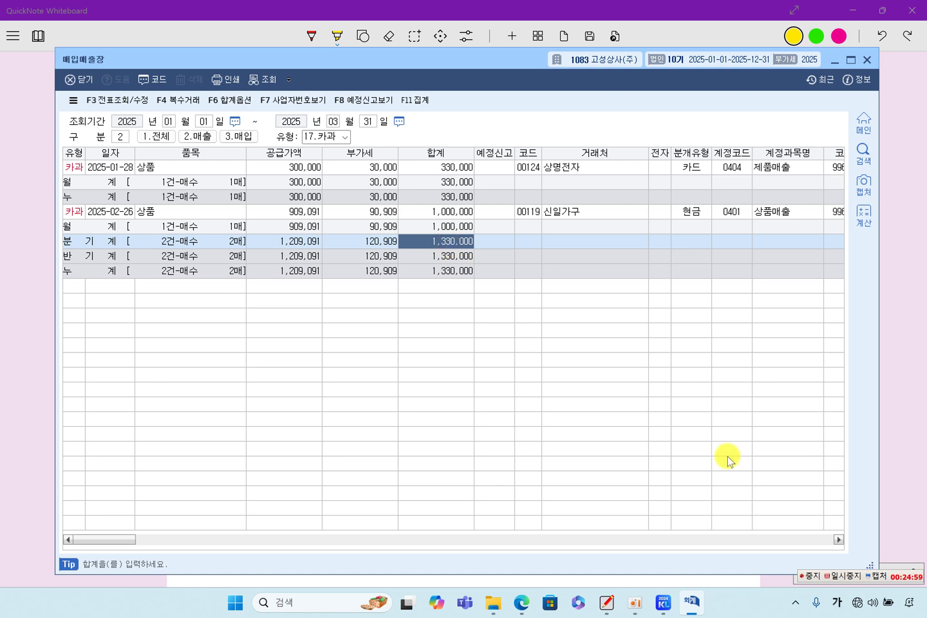
click(848, 585)
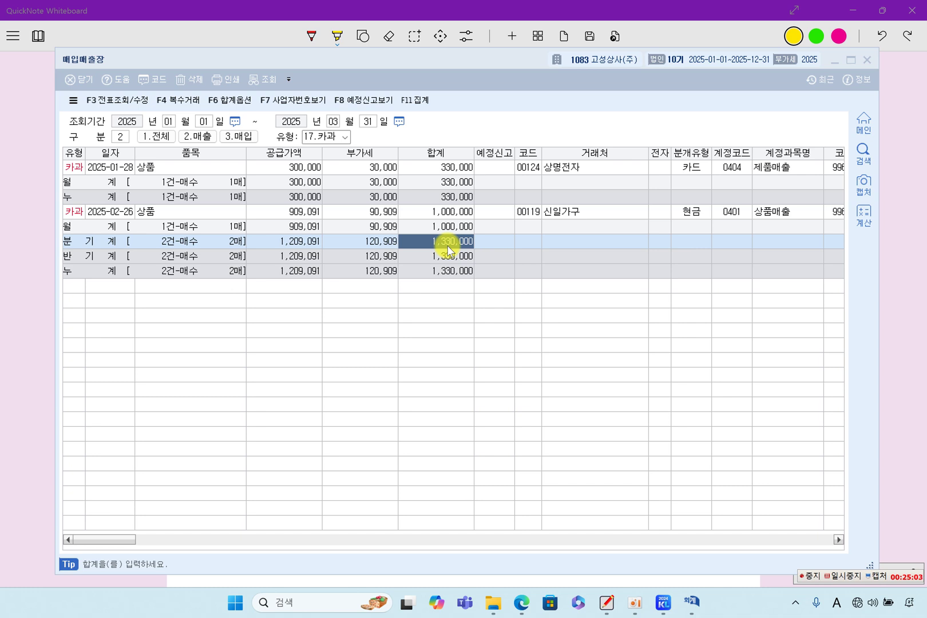
Step: Switch to the whiteboard and highlight 2025년 6월 and 영업외비용 총지출액 in 문제6 [2]
click(898, 248)
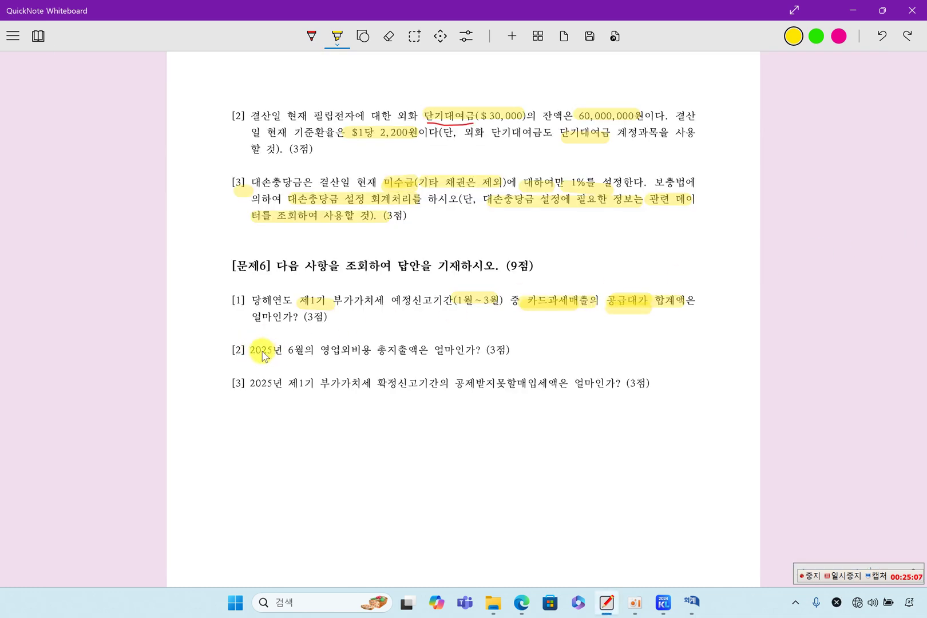
drag(251, 351, 425, 355)
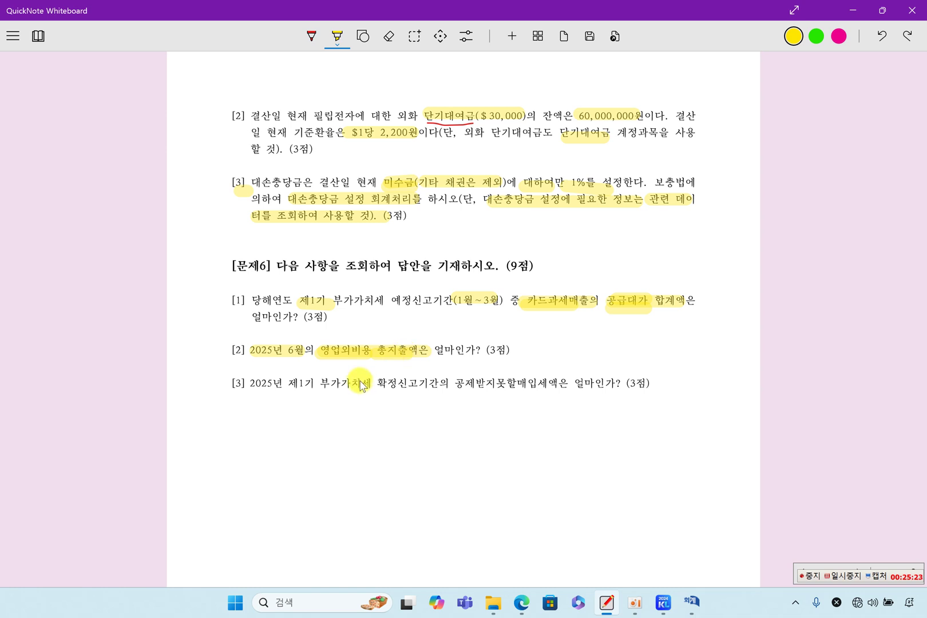
Step: Switch to KcLep, open 일계표(월계표) and query the 월계표 with 조회기간 2025년 06월 to 2025년 06월
click(663, 602)
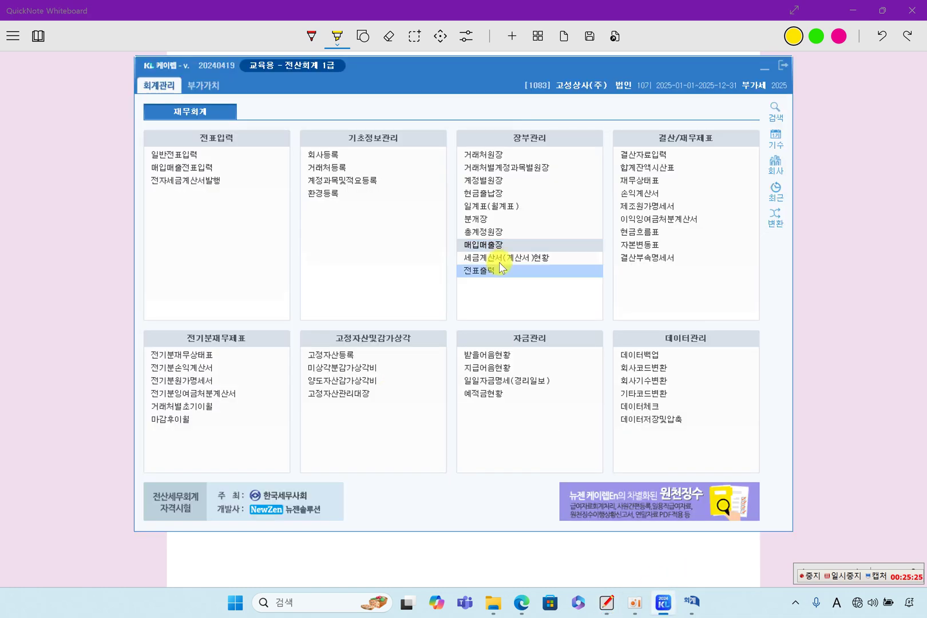
click(484, 206)
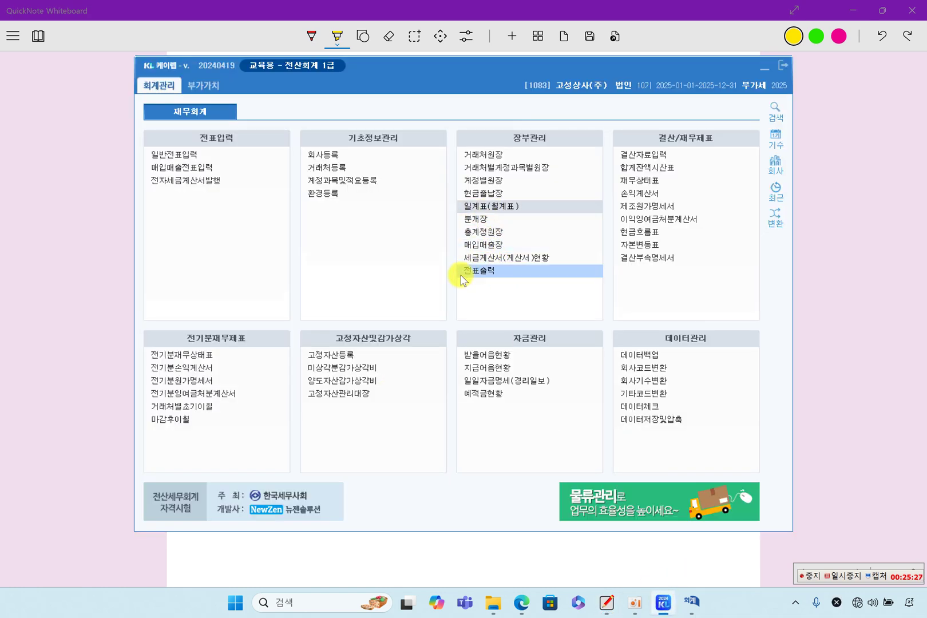
click(119, 76)
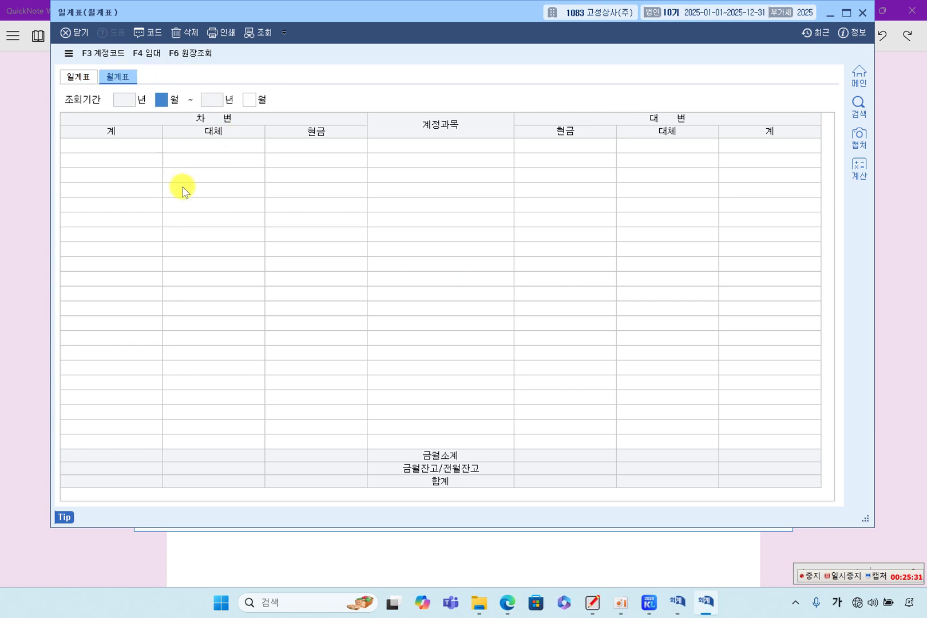
key(Return)
key(Return)
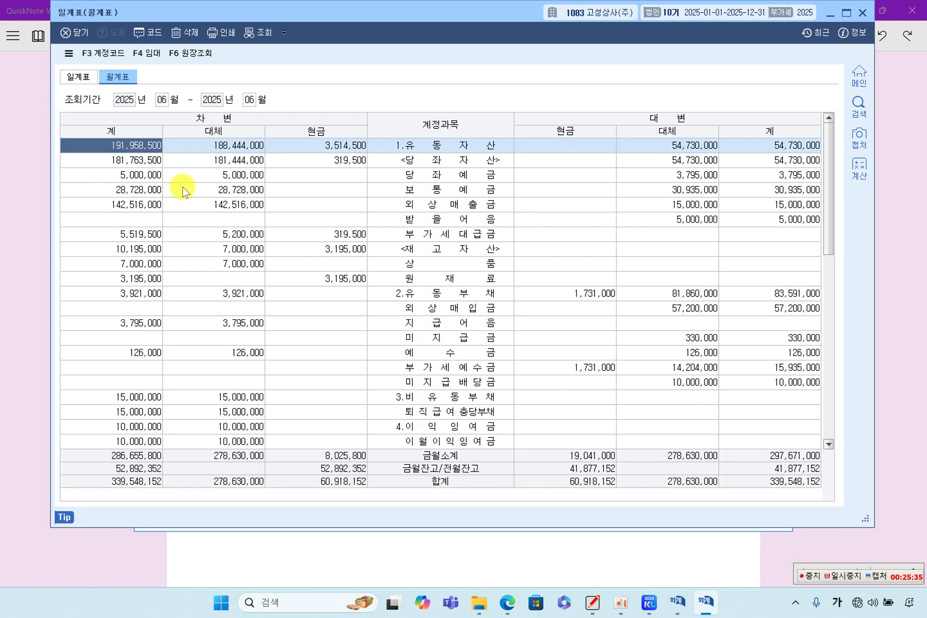
Step: Find the 8.영업외비용 row in the 월계표 and check its 차변 계 amount
click(363, 353)
scroll(371, 387, down, 2)
scroll(372, 387, down, 6)
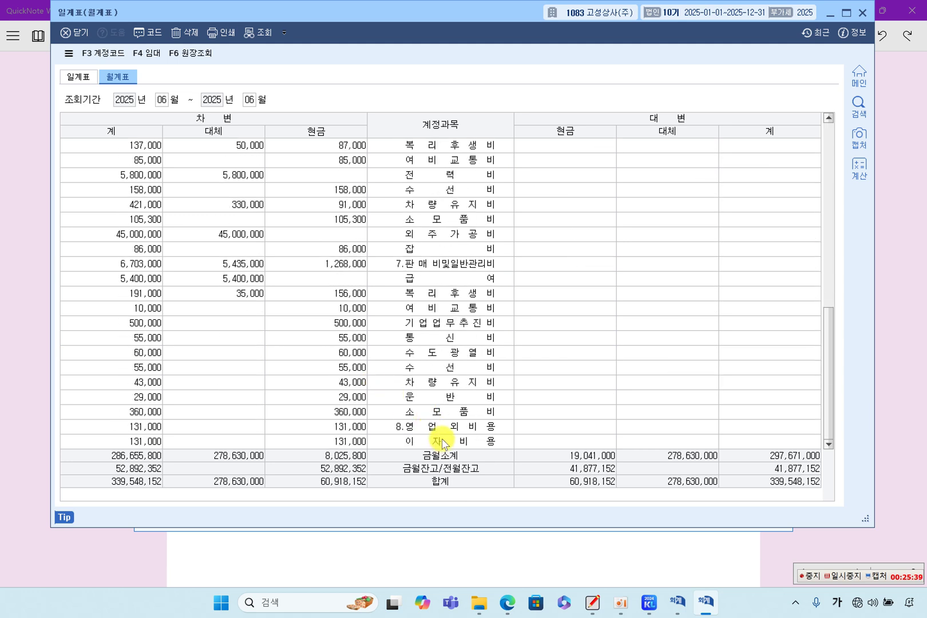
click(446, 430)
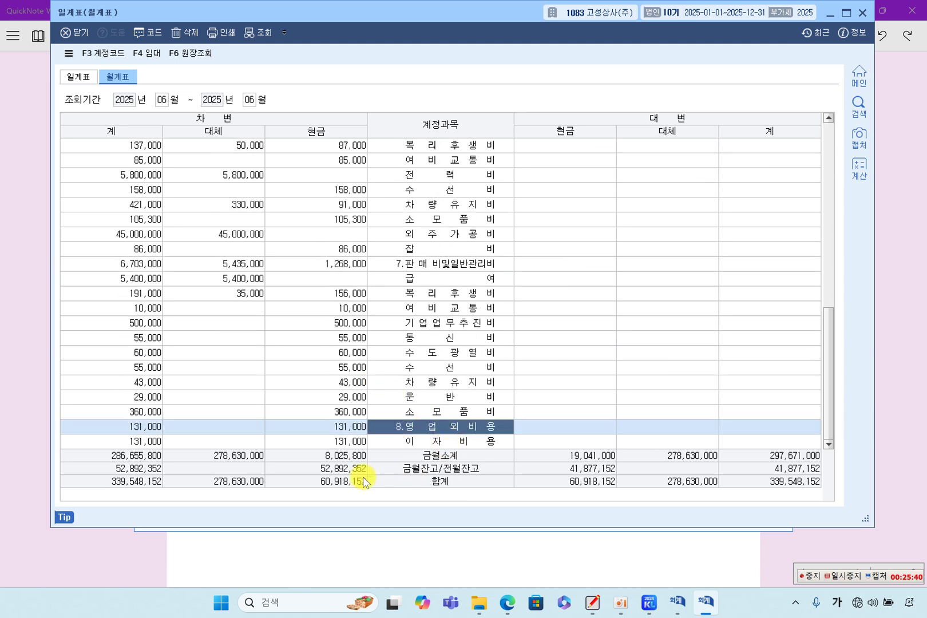
click(133, 428)
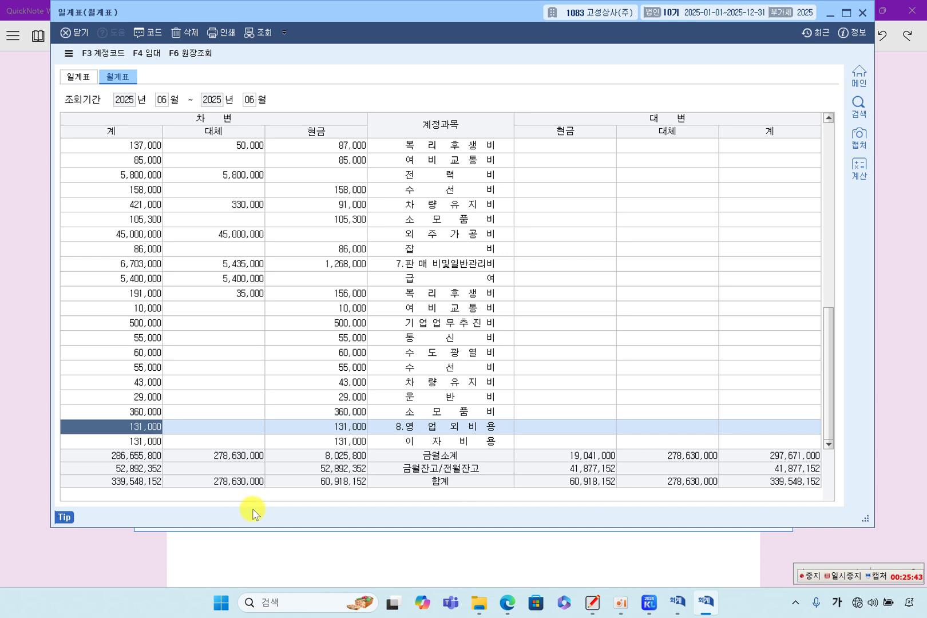
Step: Reread 문제6 [2] on the whiteboard, and return to the 월계표 to recheck the 차변 계 of 영업외비용
click(345, 558)
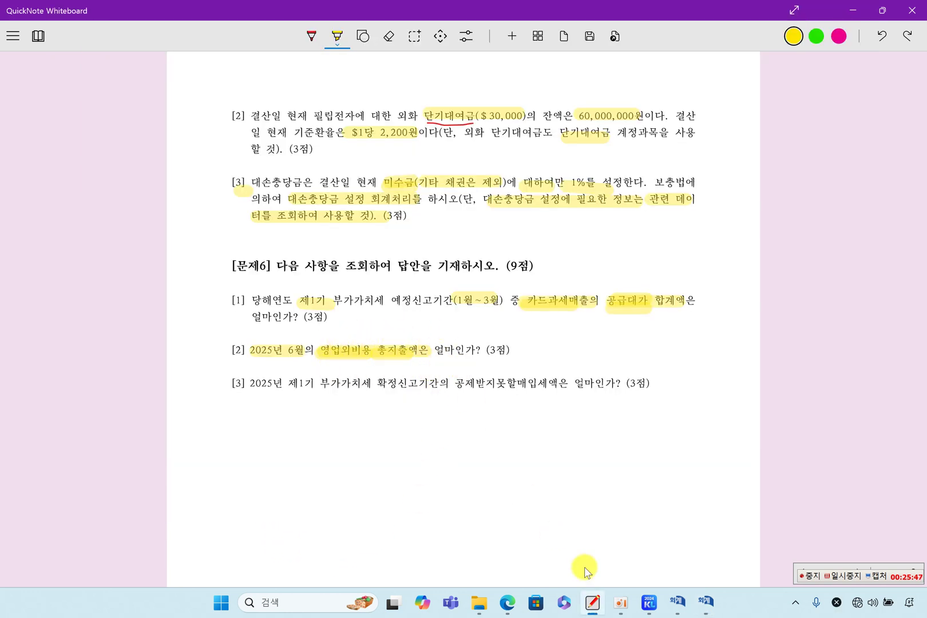
click(707, 602)
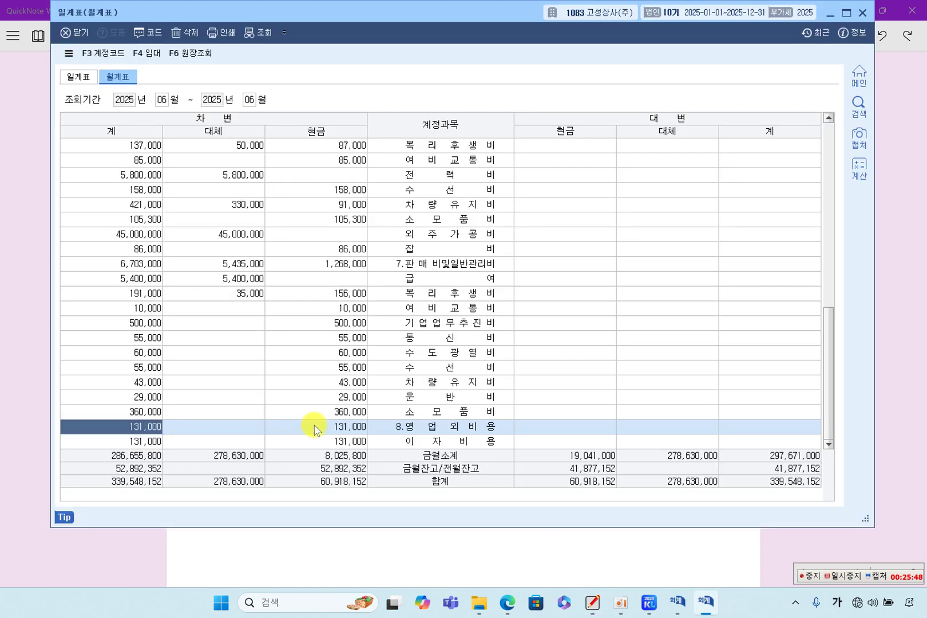
click(419, 430)
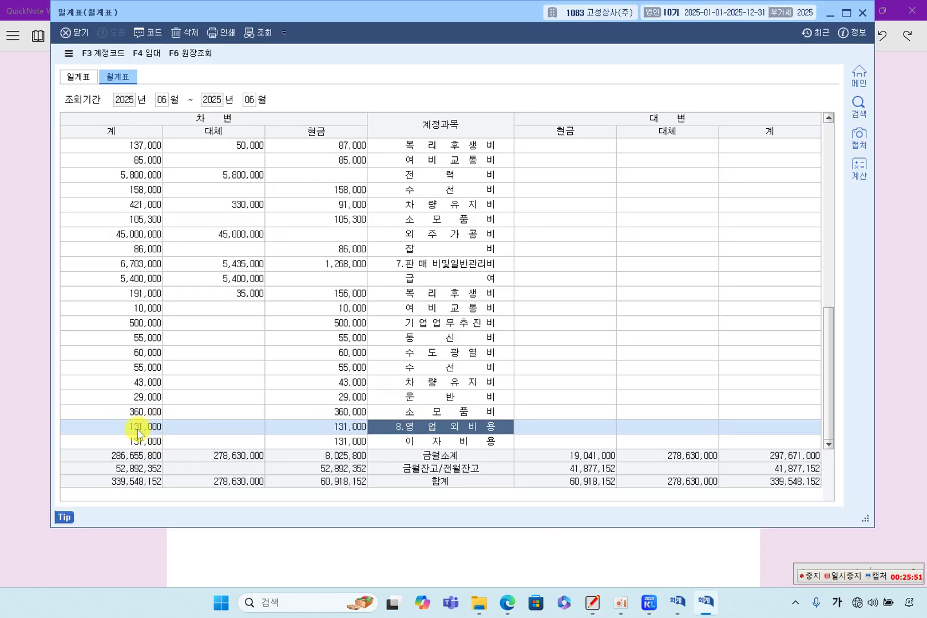
click(137, 432)
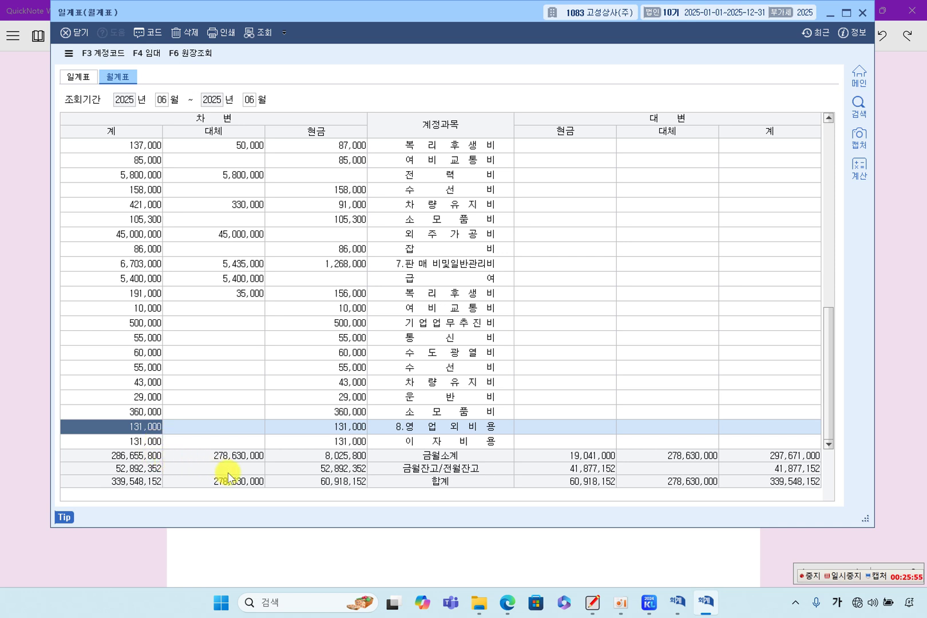
Step: Switch to the whiteboard and highlight 2025년 제1기, 부가가치세 확정신고기간 and 공제받지못할매입세액 in 문제6 [3]
click(346, 549)
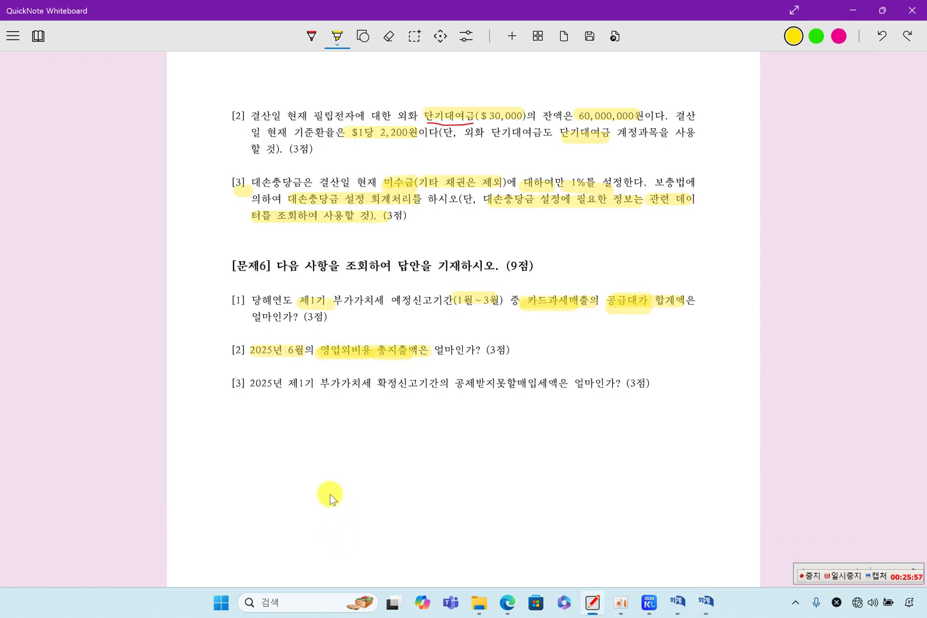
drag(250, 389, 553, 392)
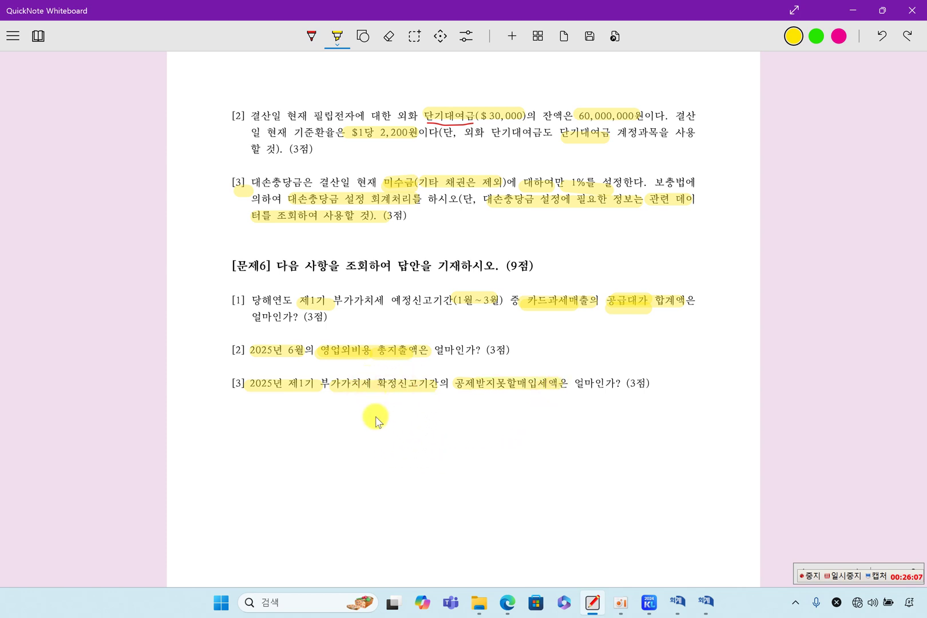
drag(379, 384, 418, 383)
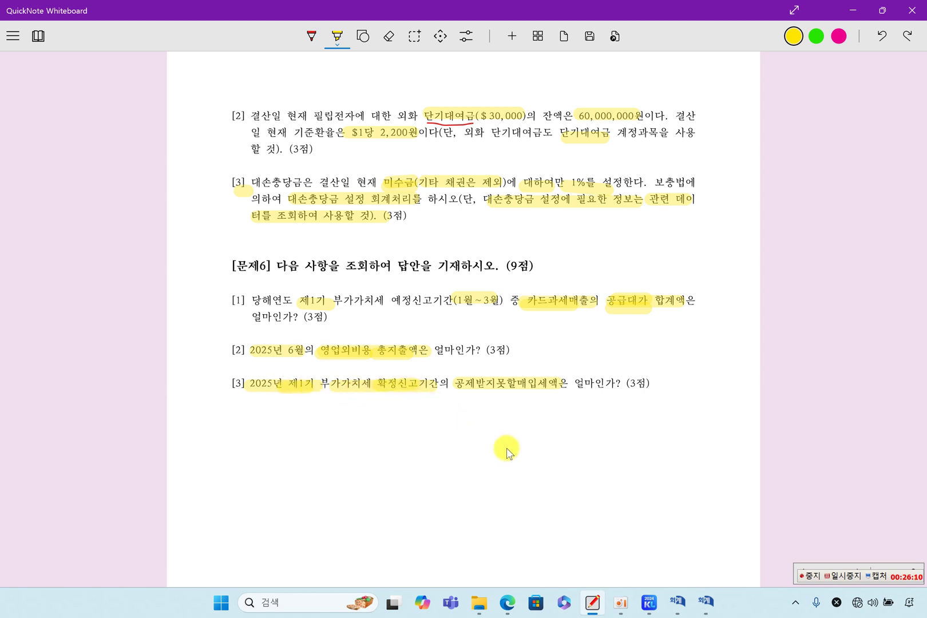
Step: Switch to KcLep, query 부가가치세신고서 for 2025-04-01 to 2025-06-30 and check the 금액 and 세액 of 공제받지못할매입세액 (line 16)
click(648, 602)
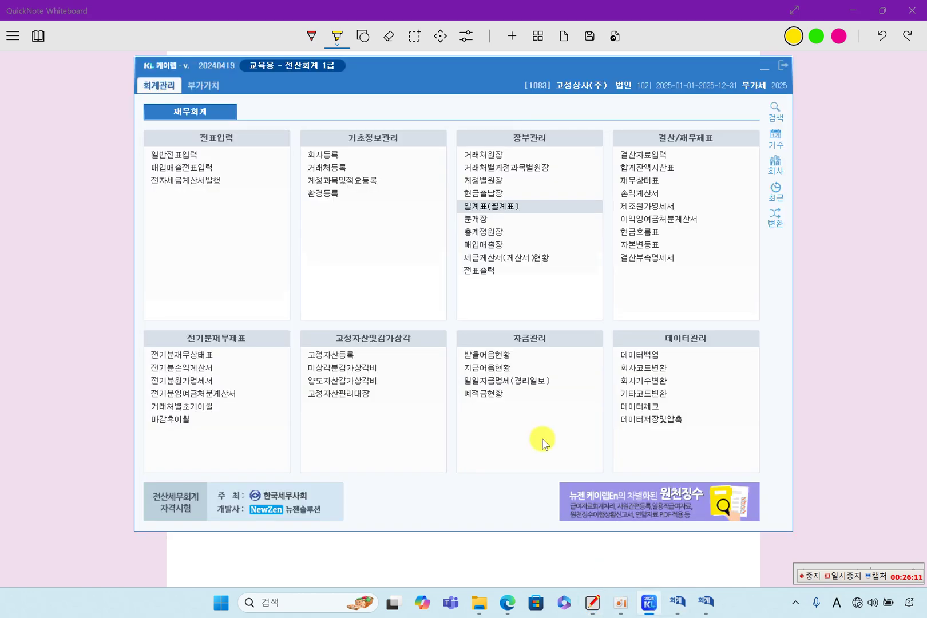
click(210, 91)
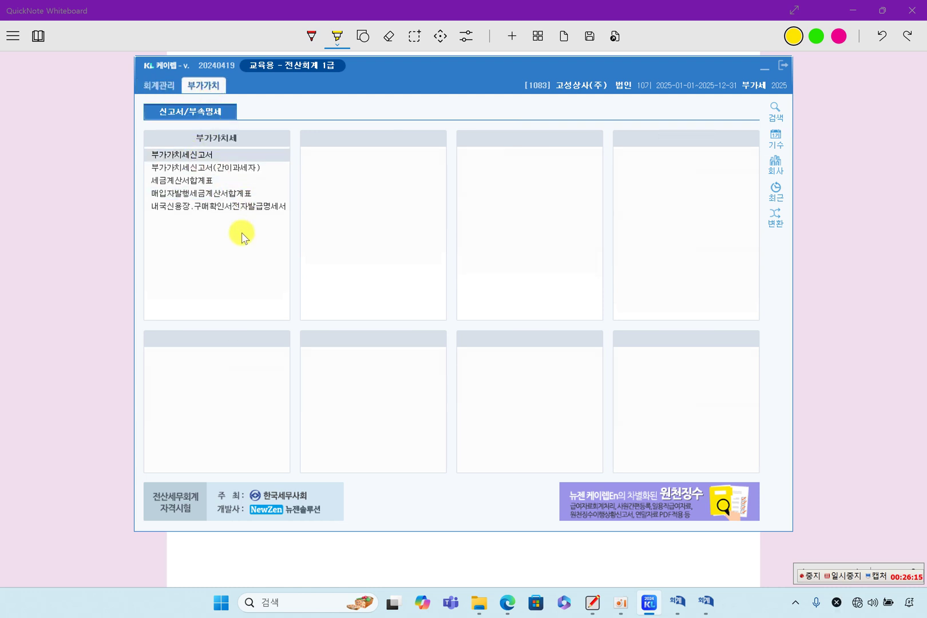
double_click(235, 252)
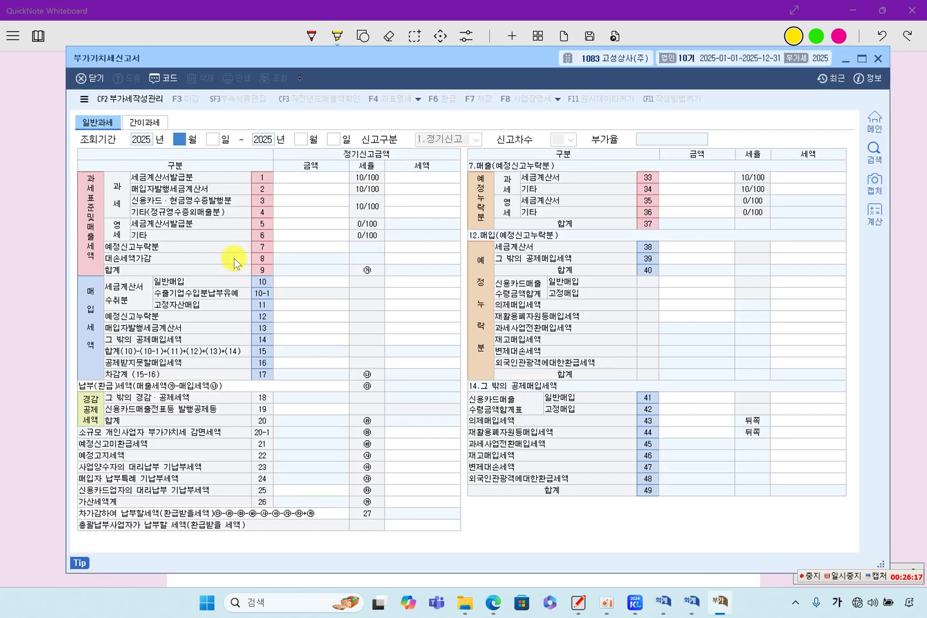
key(Return)
key(Return)
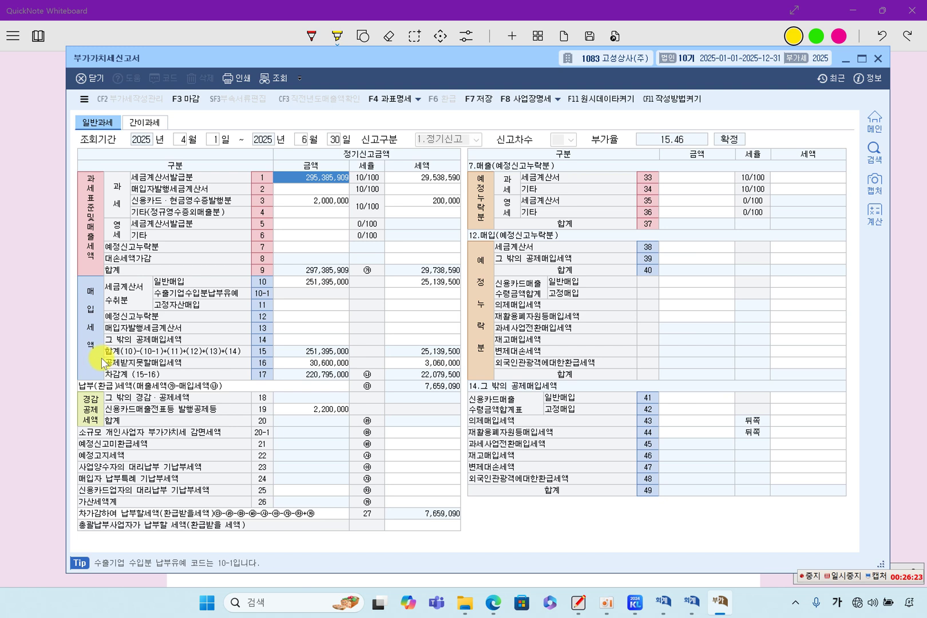
click(291, 364)
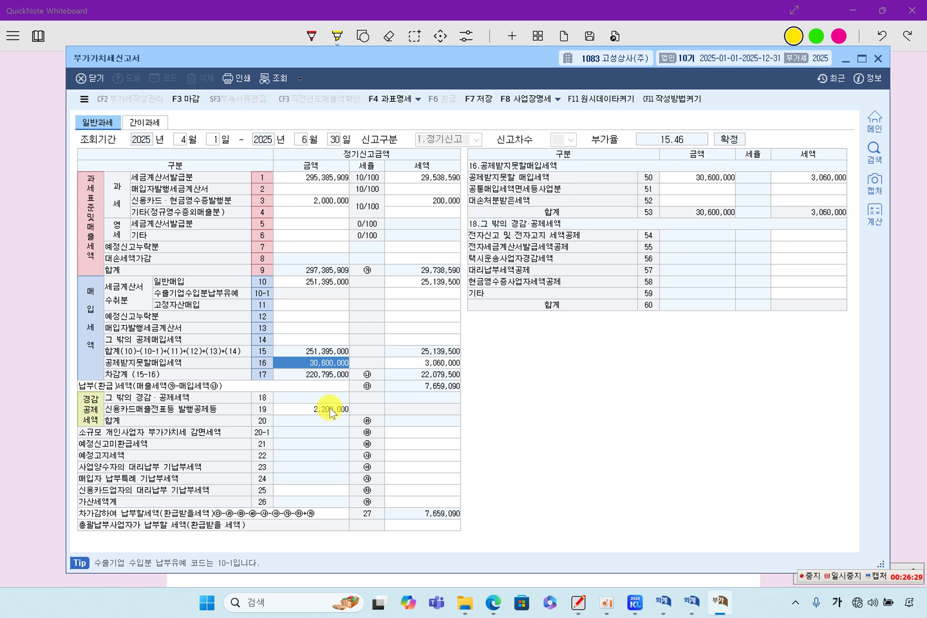
click(415, 364)
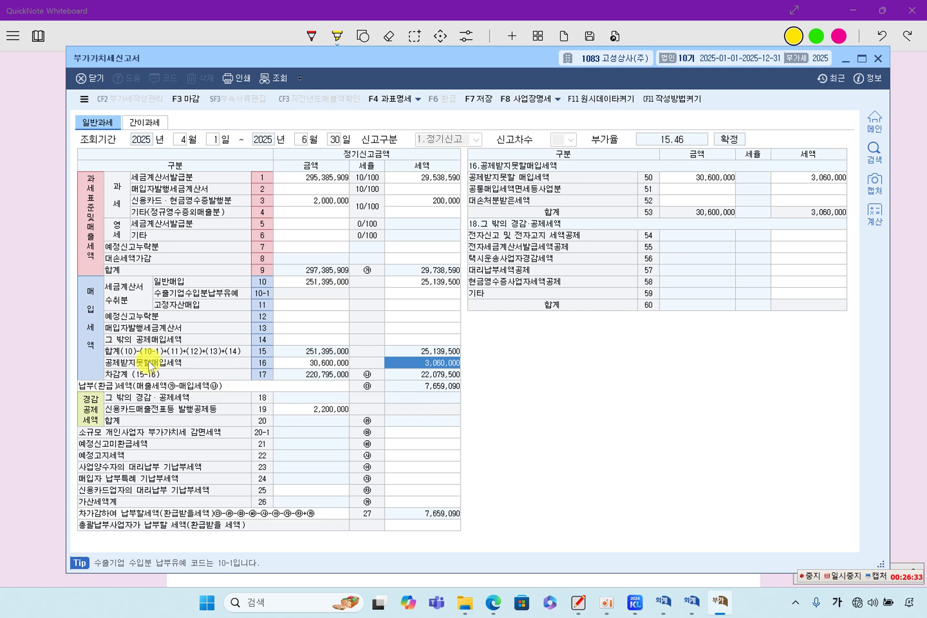
Step: Highlight 매입세액 in 문제6 [3] on the whiteboard, and recheck the line 16 세액 in 부가가치세신고서 before returning to the whiteboard
click(49, 352)
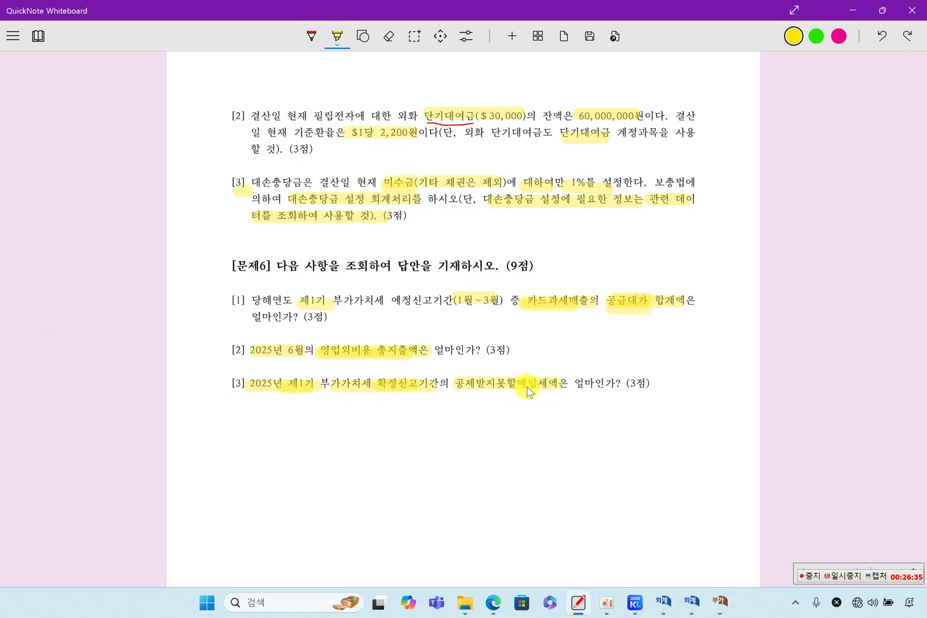
drag(520, 398, 555, 394)
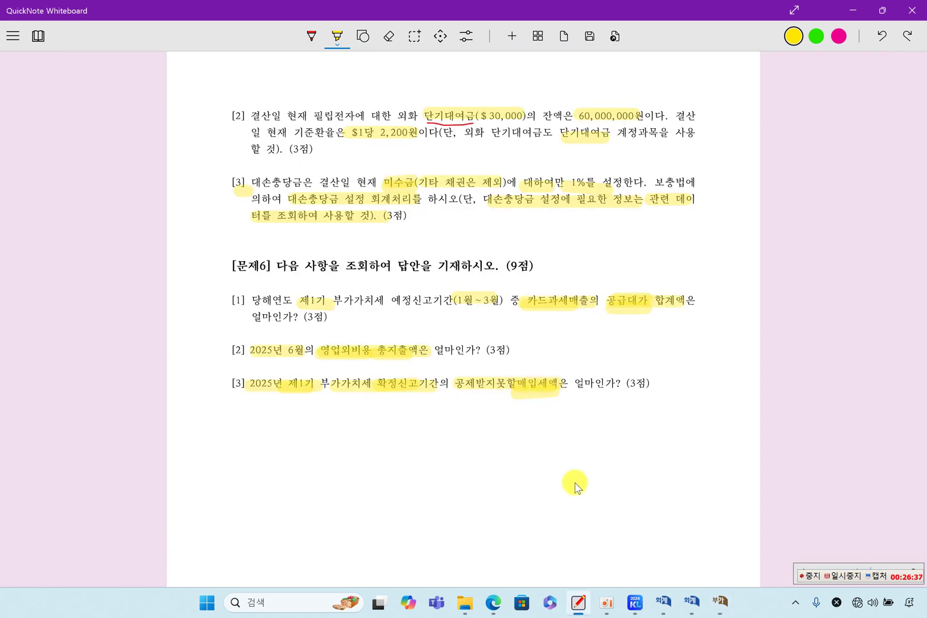
click(722, 604)
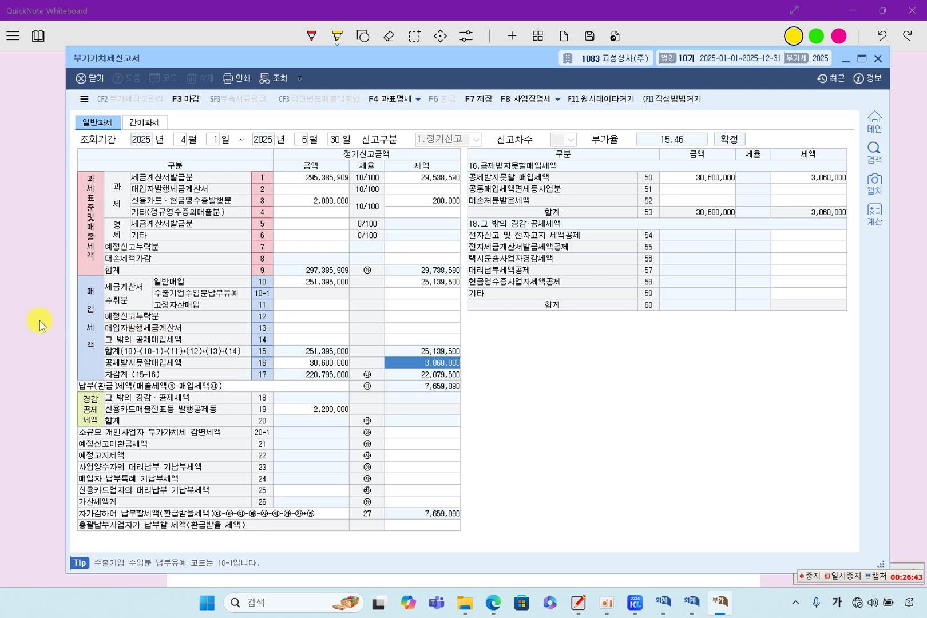
click(65, 330)
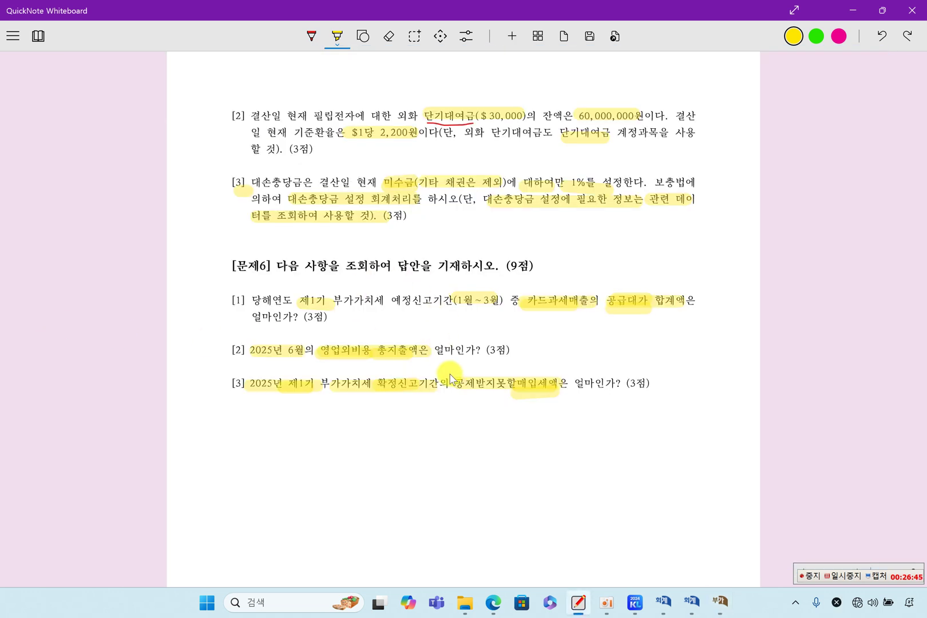